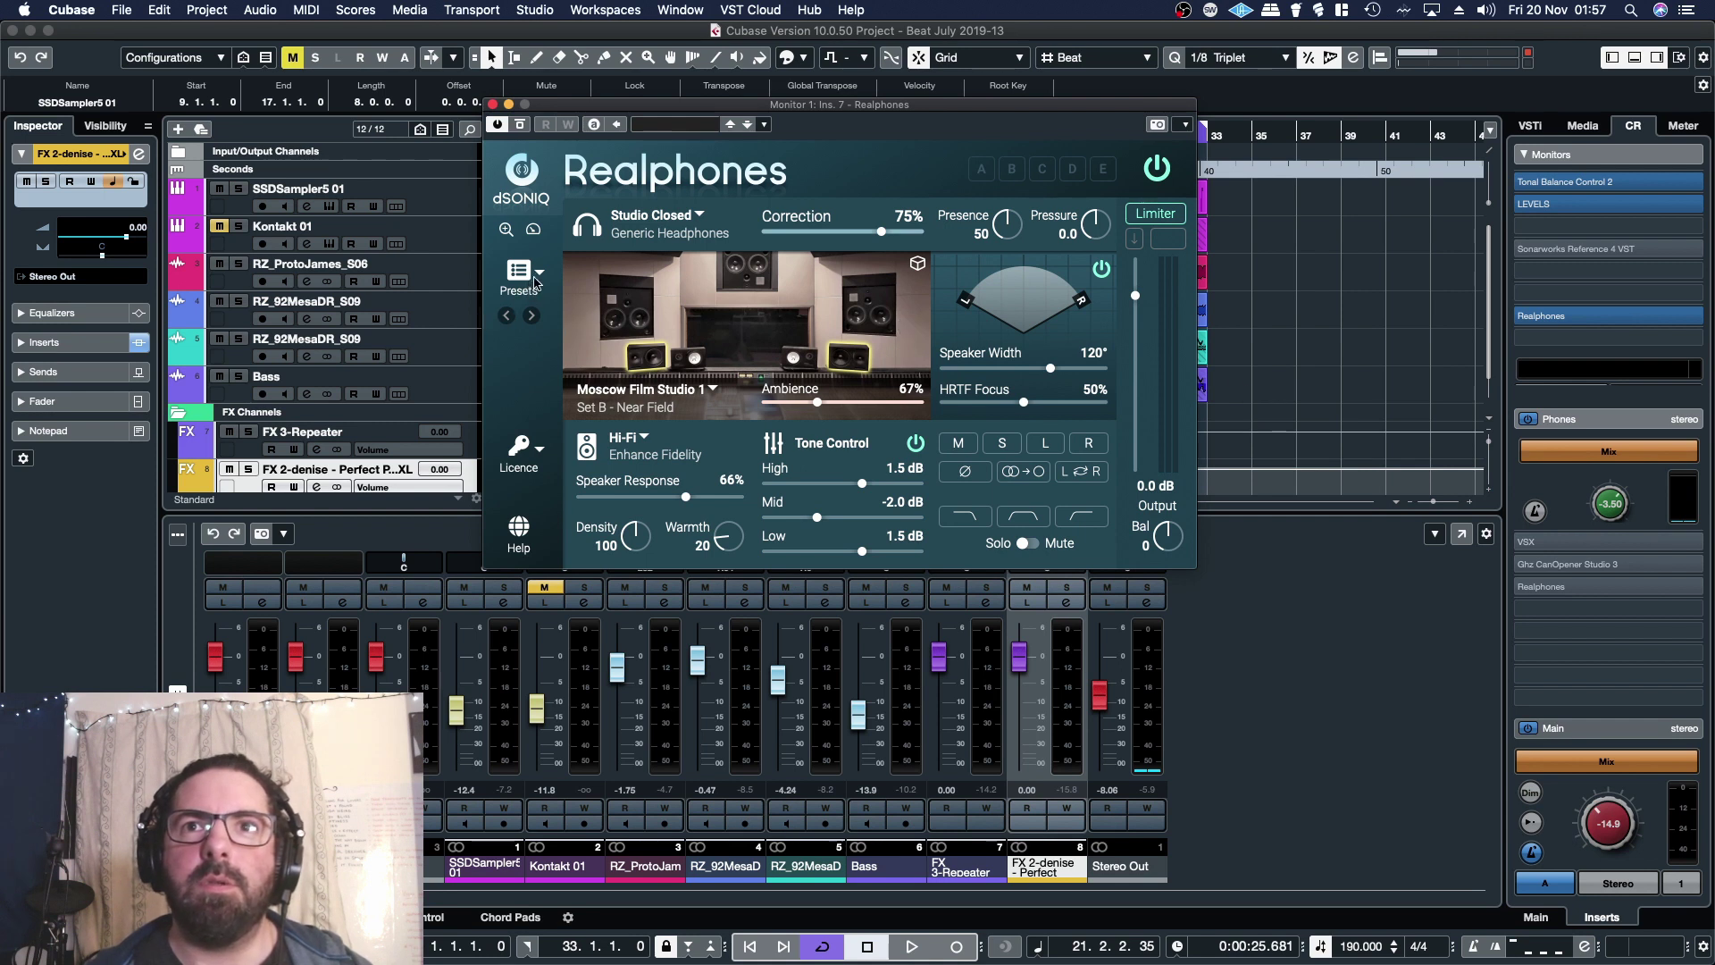
# Start project playback with Realphones active and open its factory preset list.
pyautogui.moveTo(564, 309)
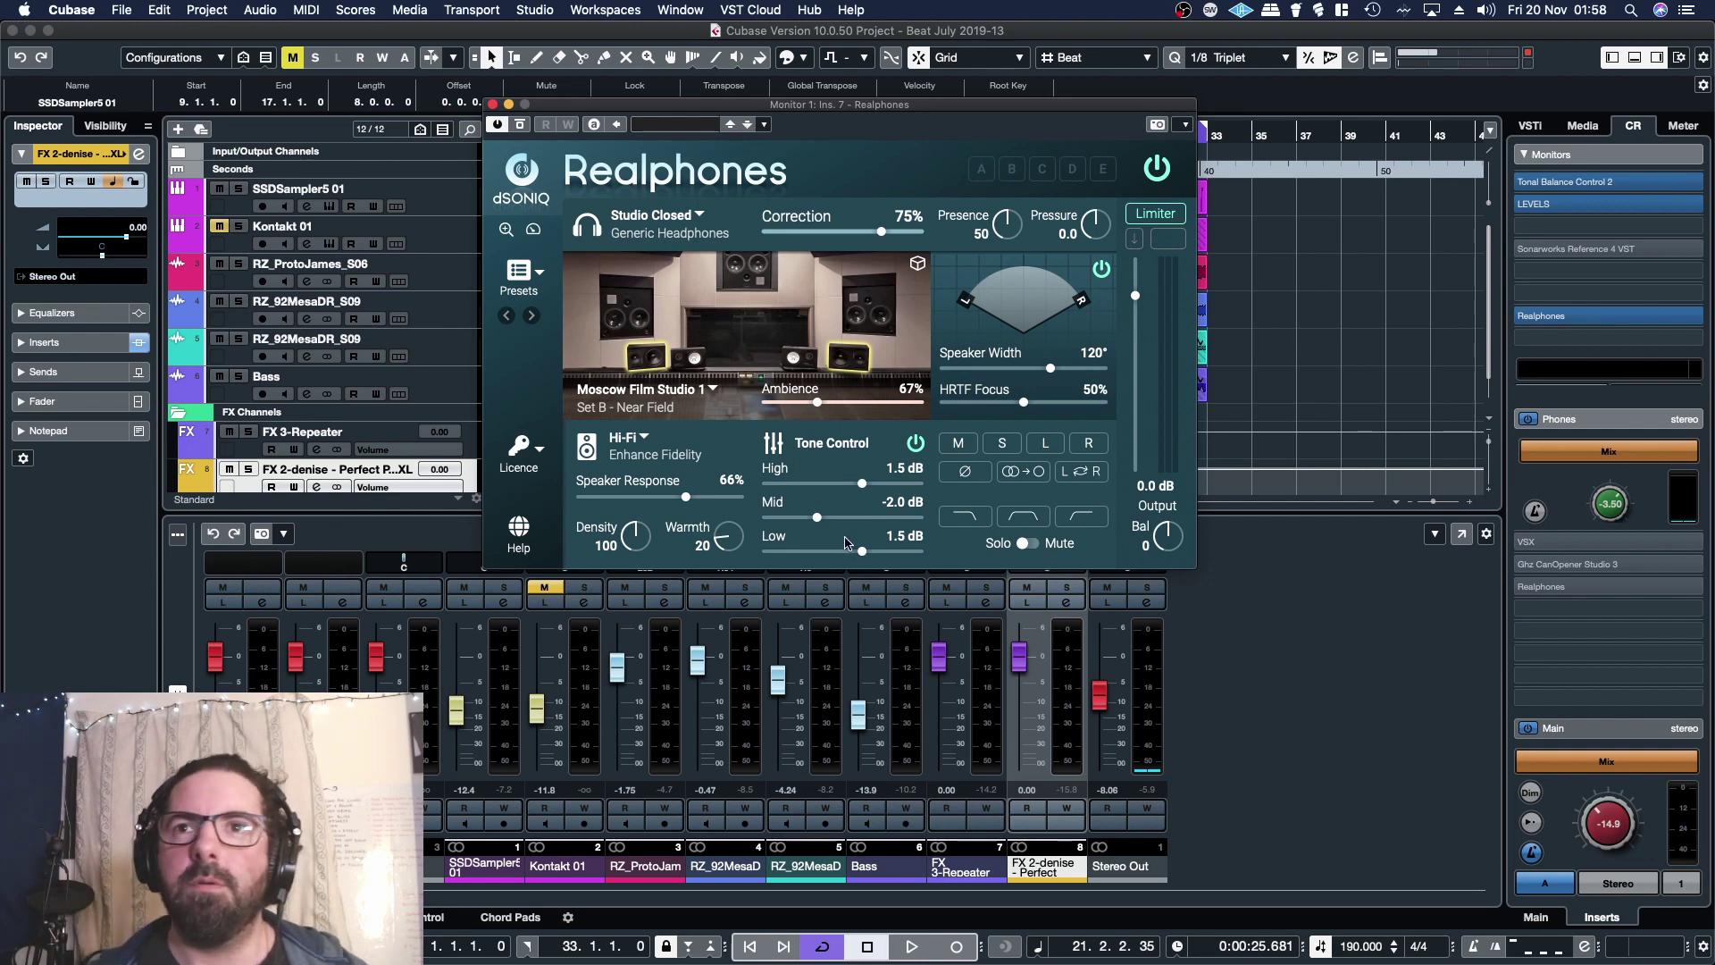
pyautogui.moveTo(678, 302)
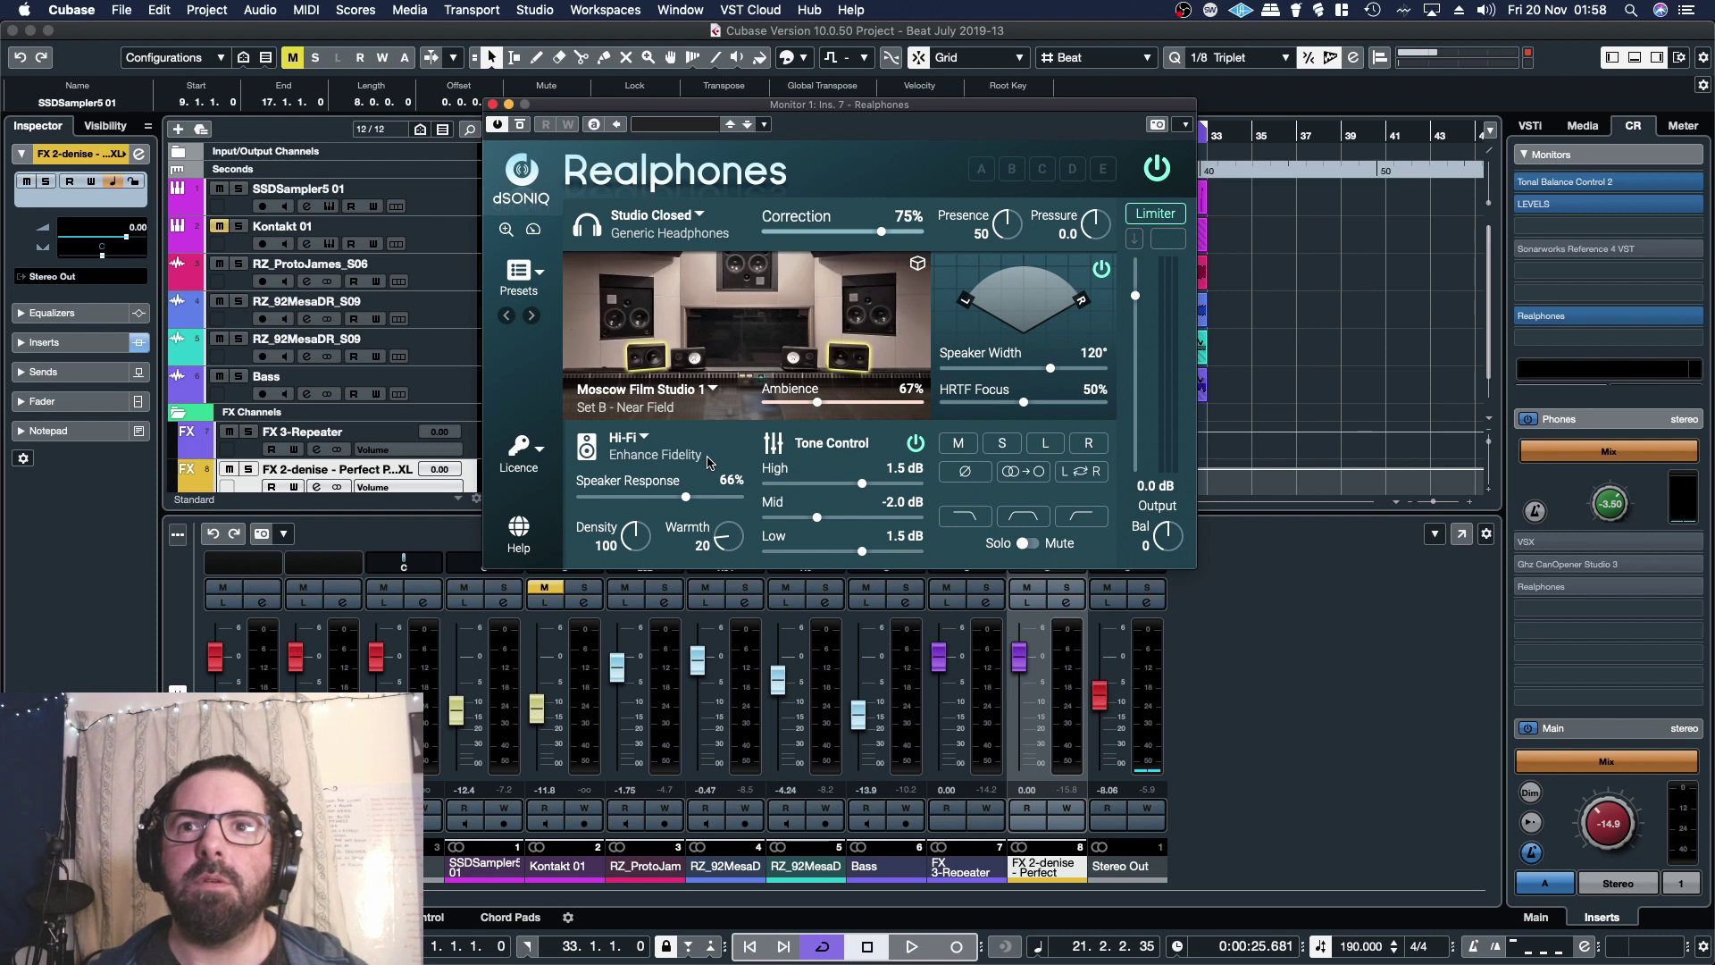
pyautogui.moveTo(773, 330)
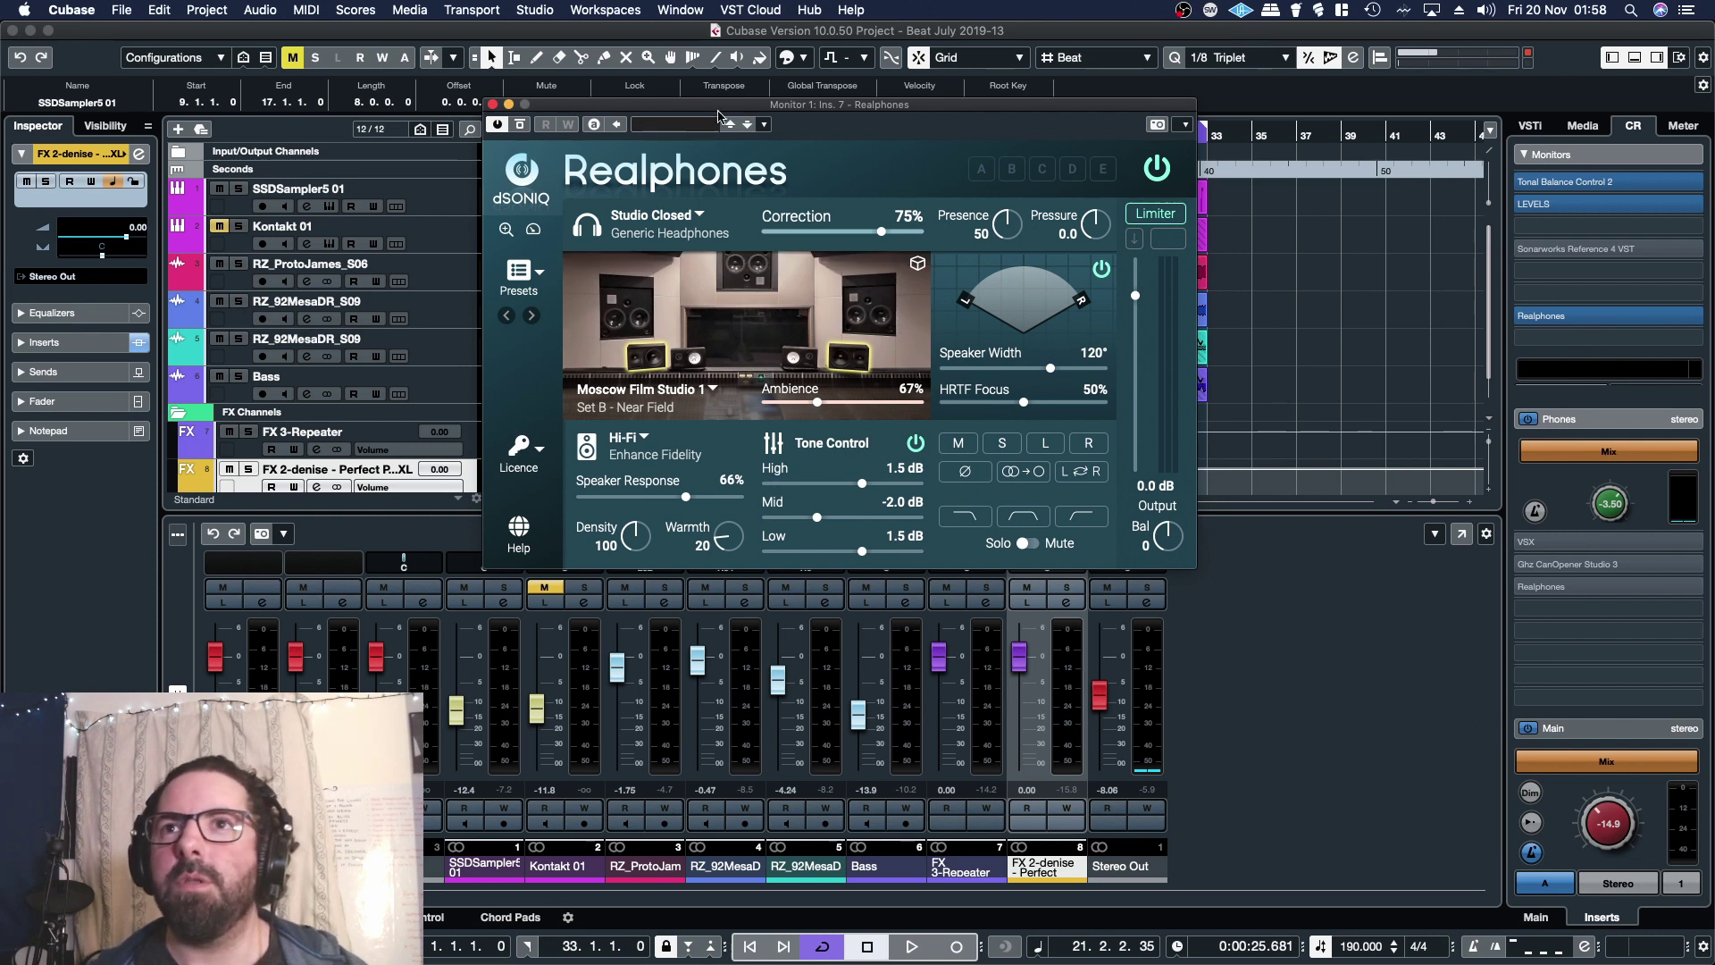
pyautogui.moveTo(776, 111); pyautogui.dragTo(914, 259)
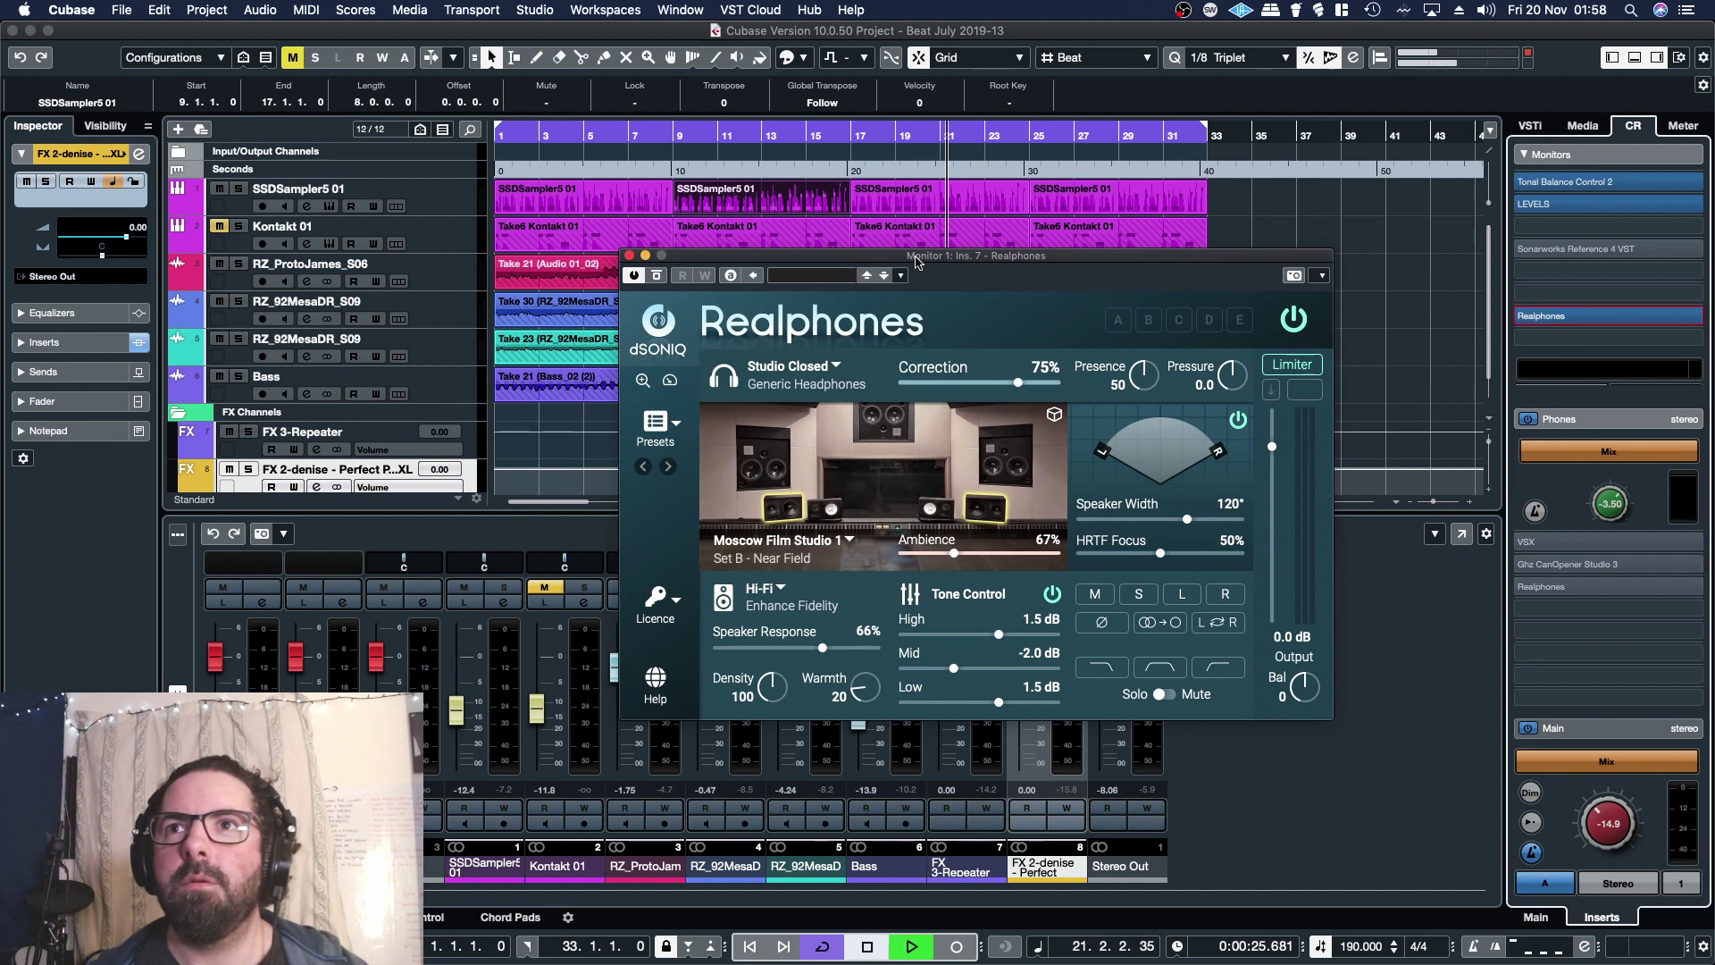
pyautogui.press('space')
pyautogui.moveTo(930, 260); pyautogui.dragTo(789, 171)
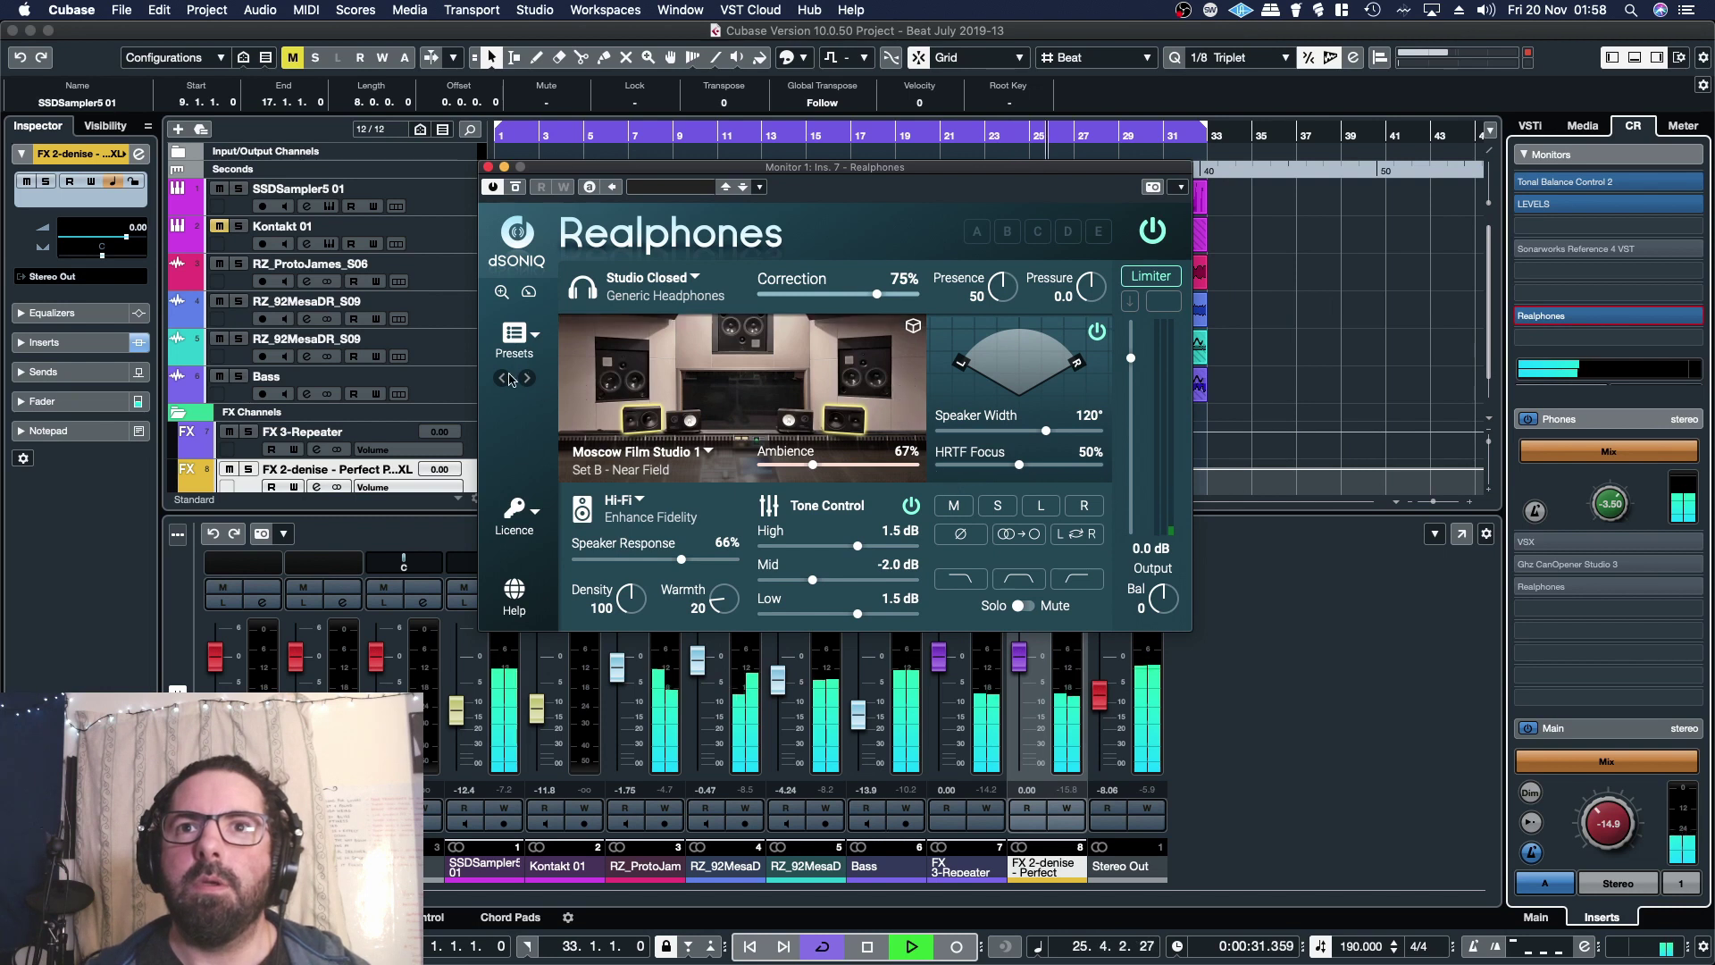
pyautogui.click(515, 338)
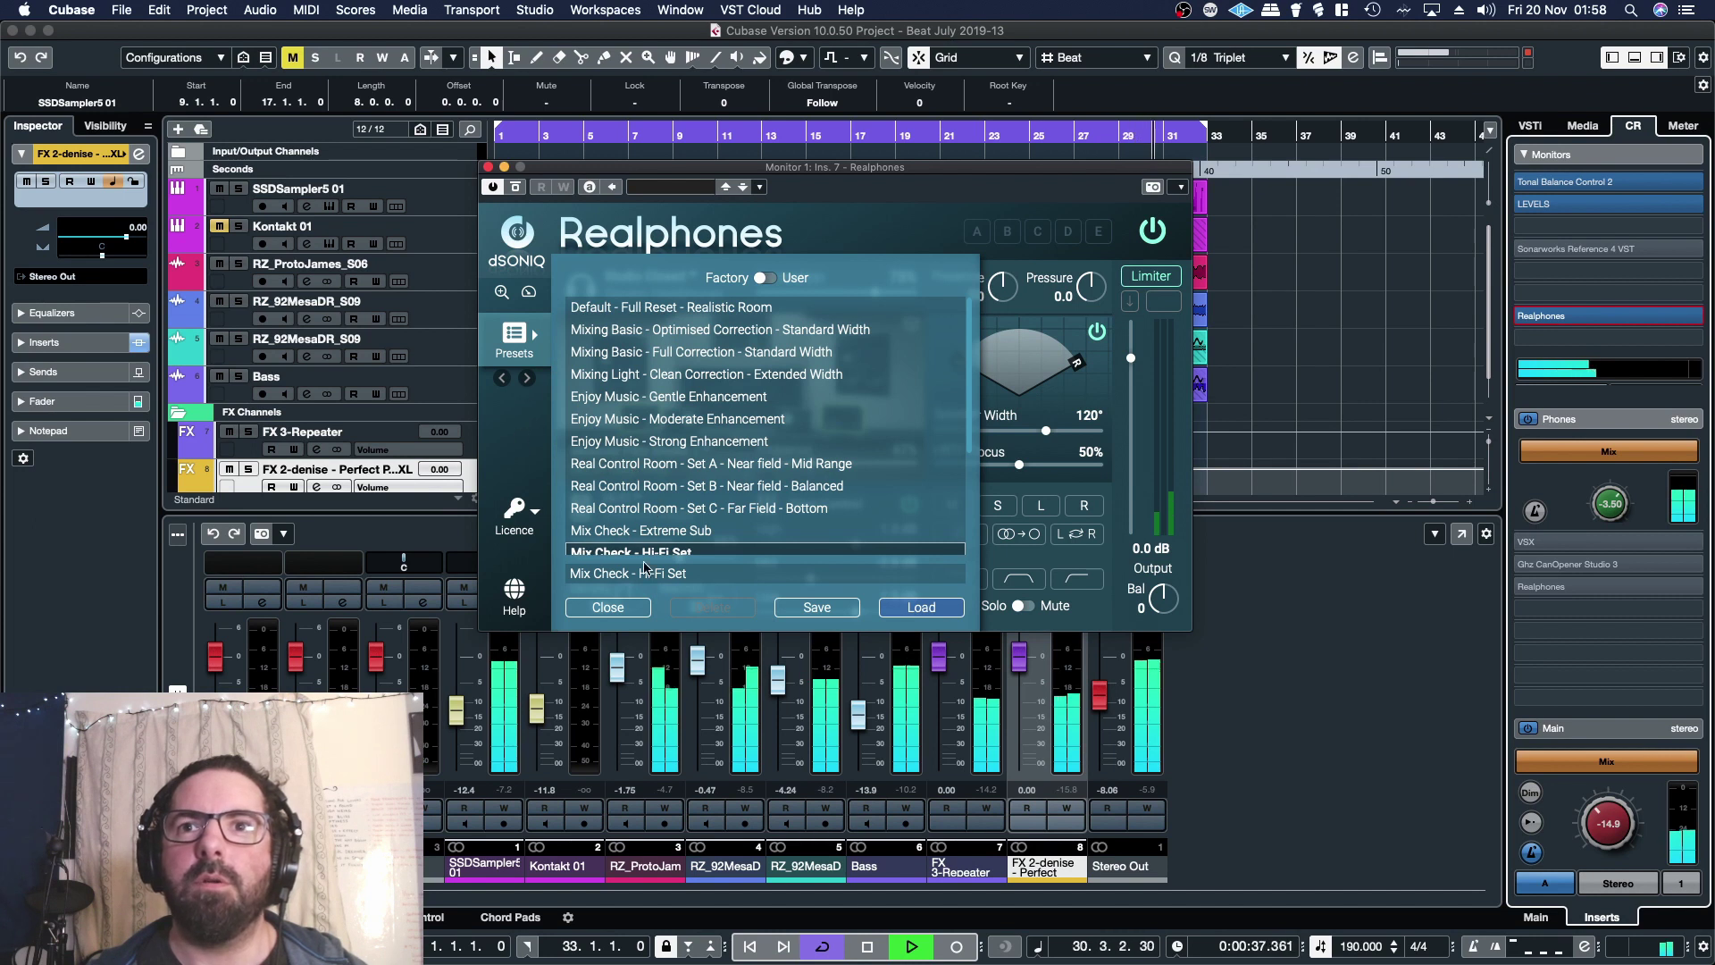
# Audition the Mixing presets, ending on Mixing Light - Clean Correction - Extended Width, and close the list.
pyautogui.click(504, 381)
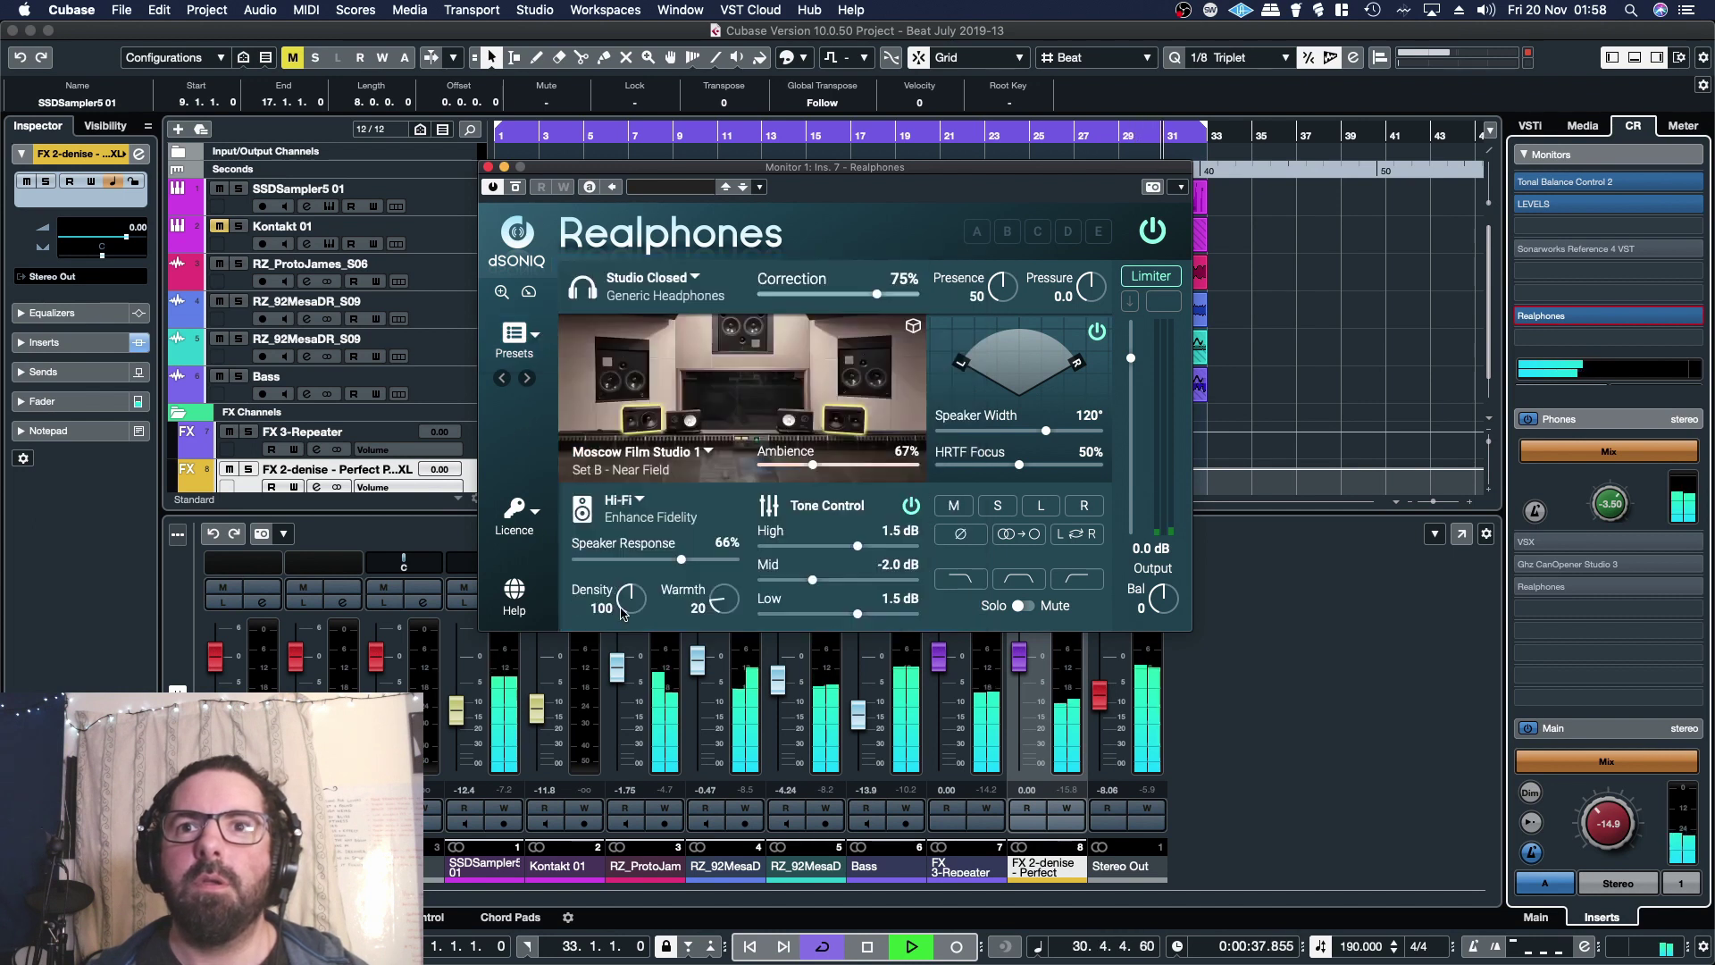
pyautogui.click(528, 380)
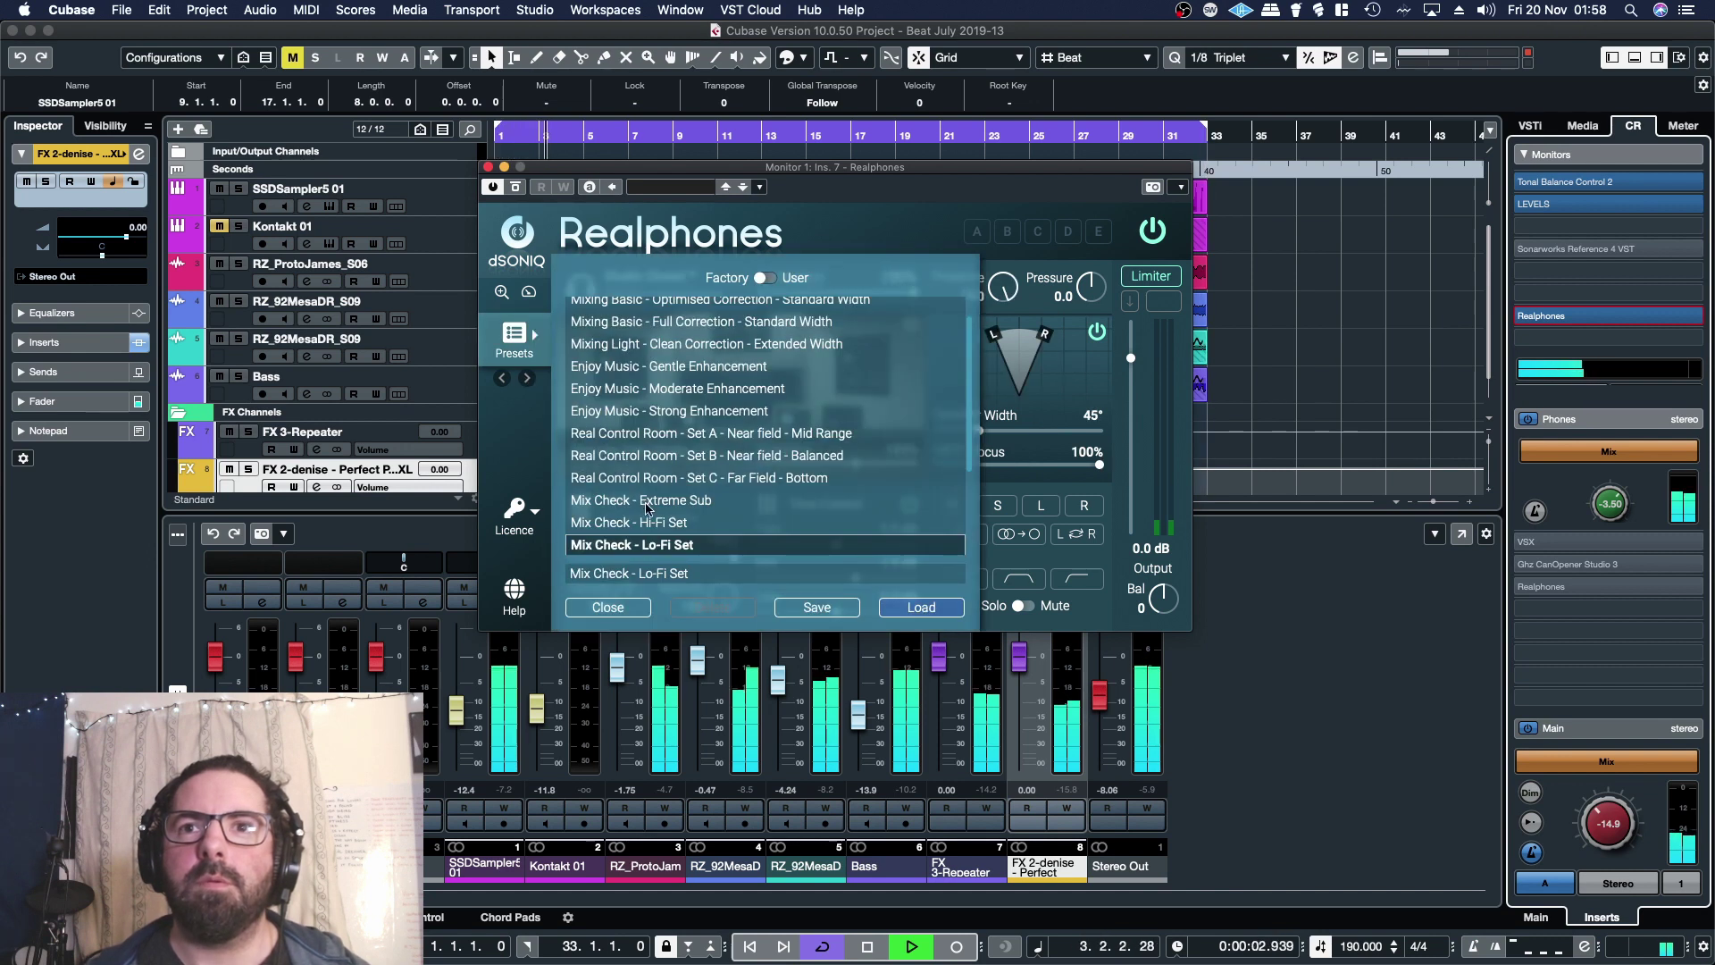
pyautogui.scroll(2, 636, 493)
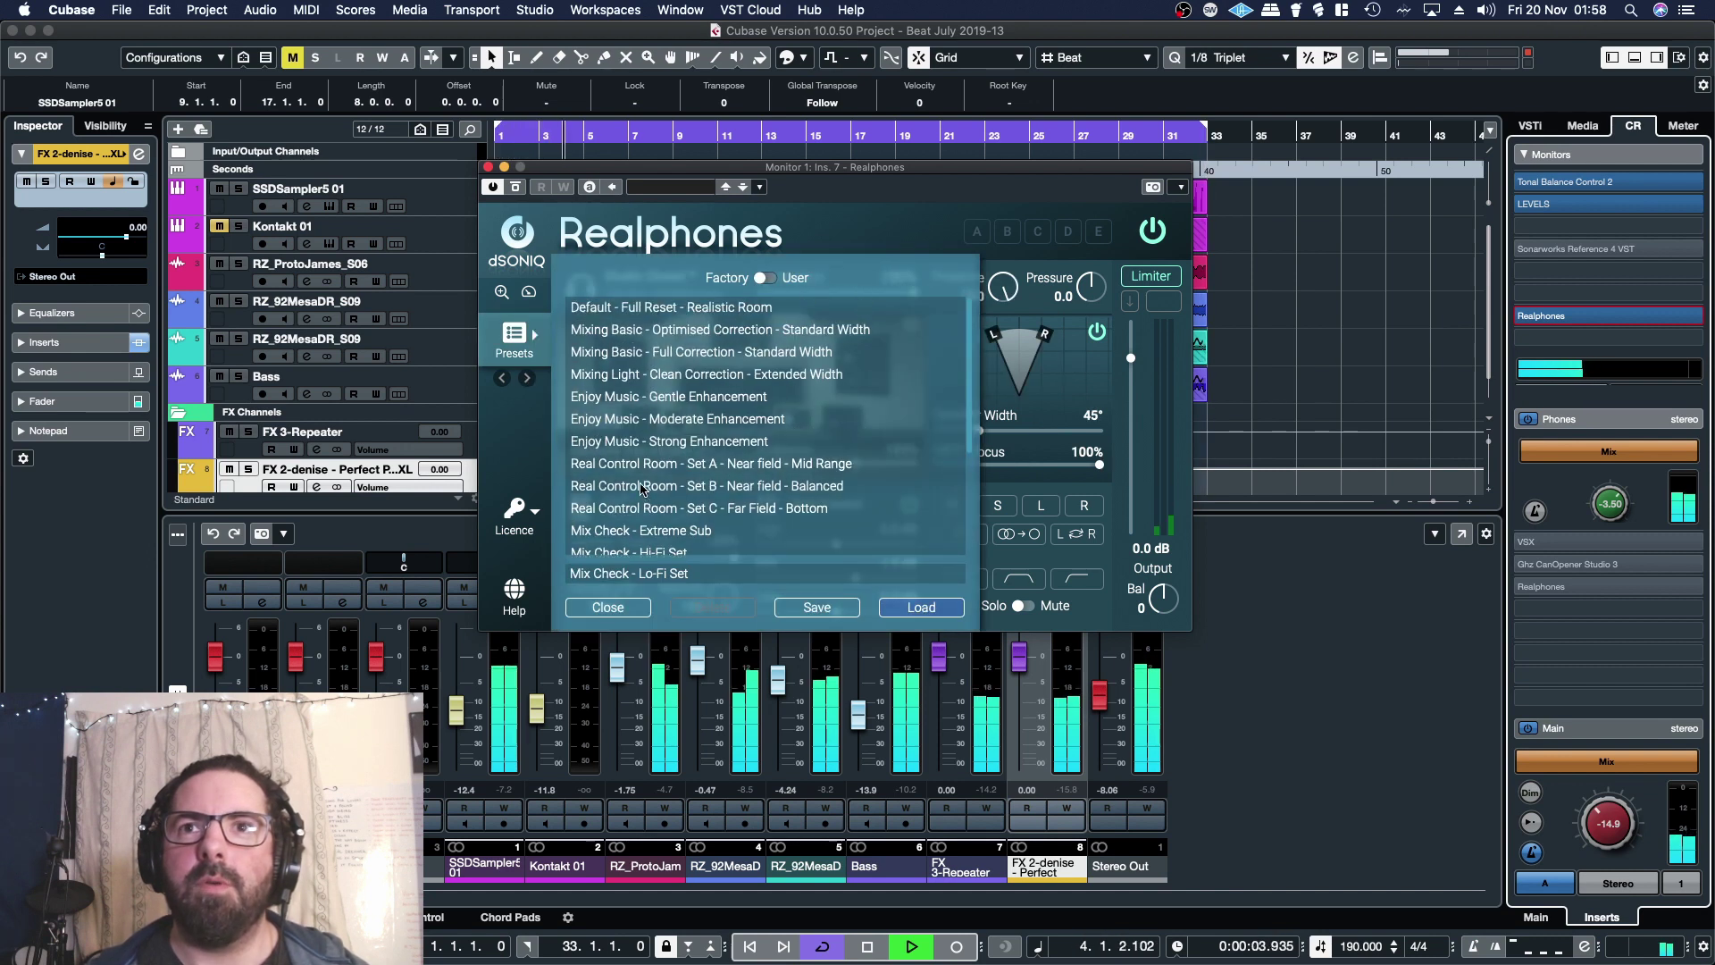
pyautogui.doubleClick(628, 333)
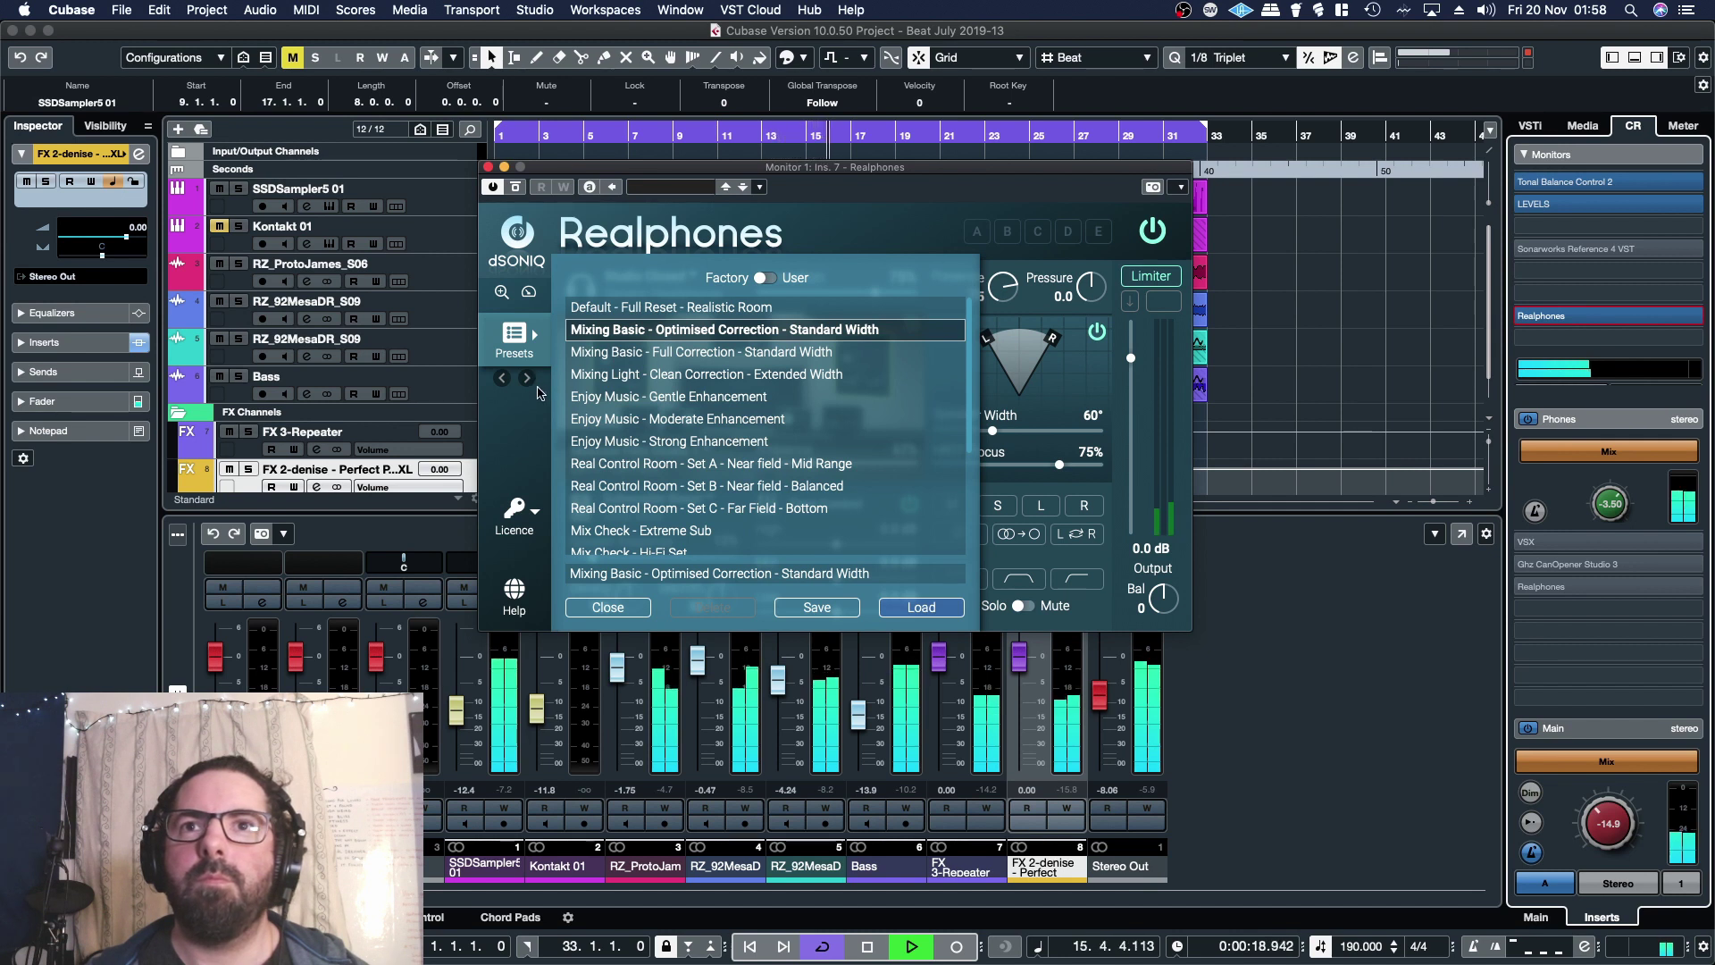
pyautogui.click(529, 380)
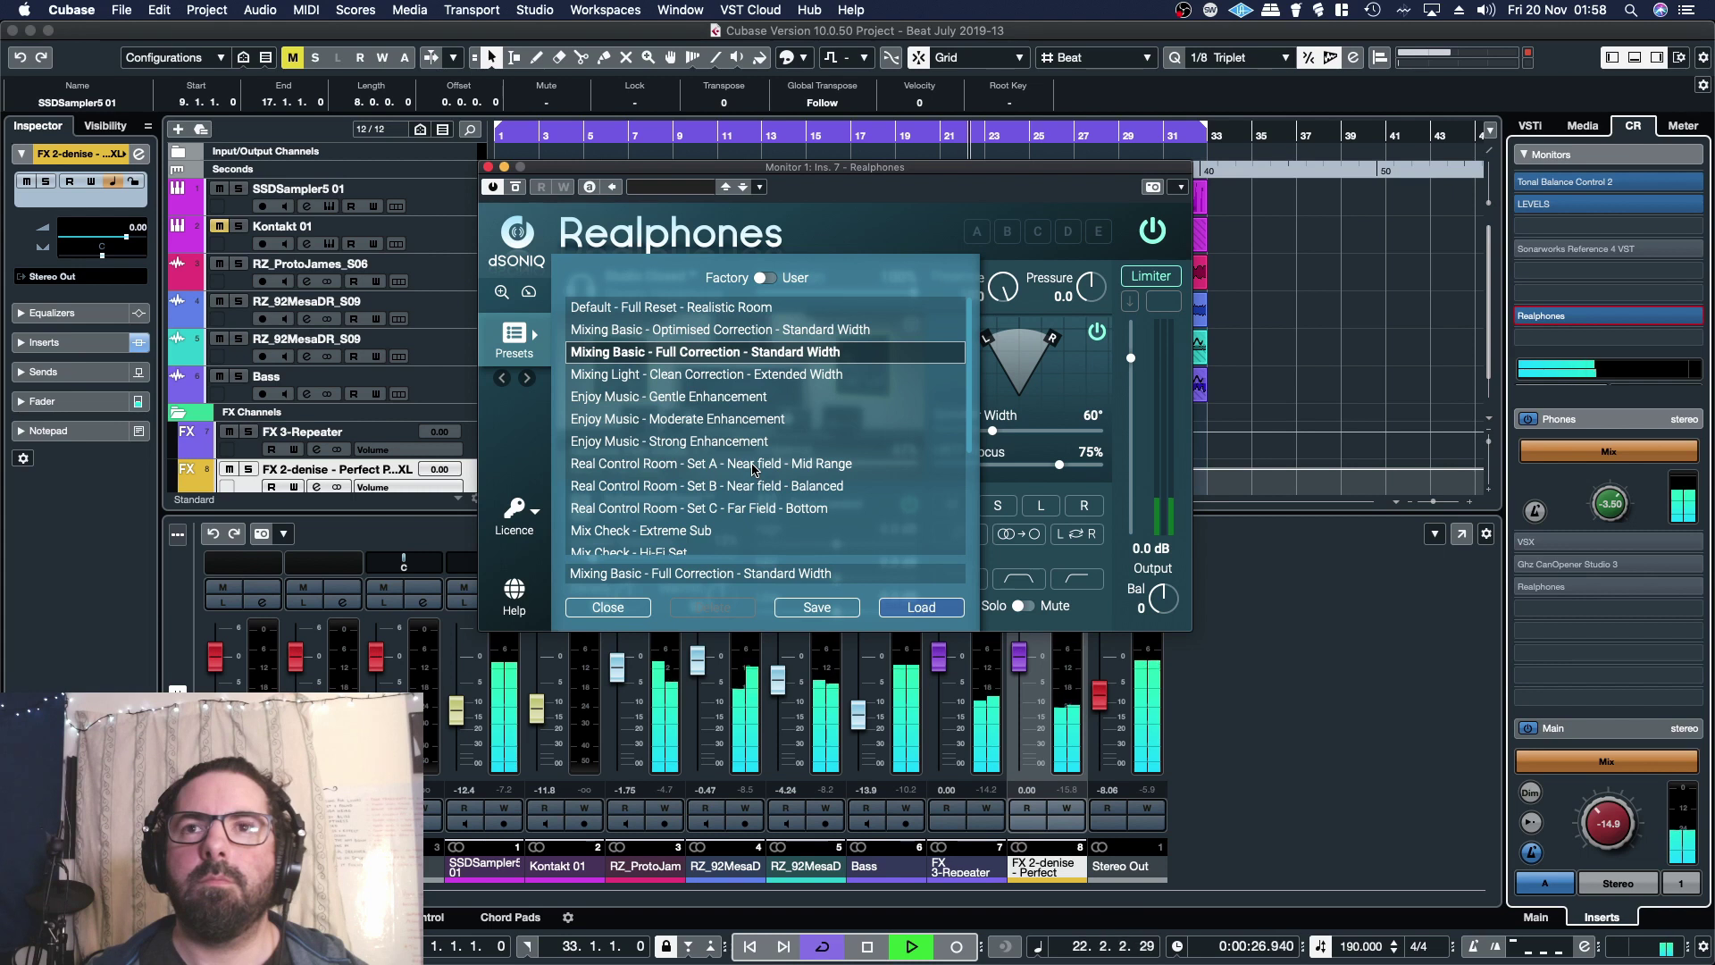
pyautogui.click(527, 379)
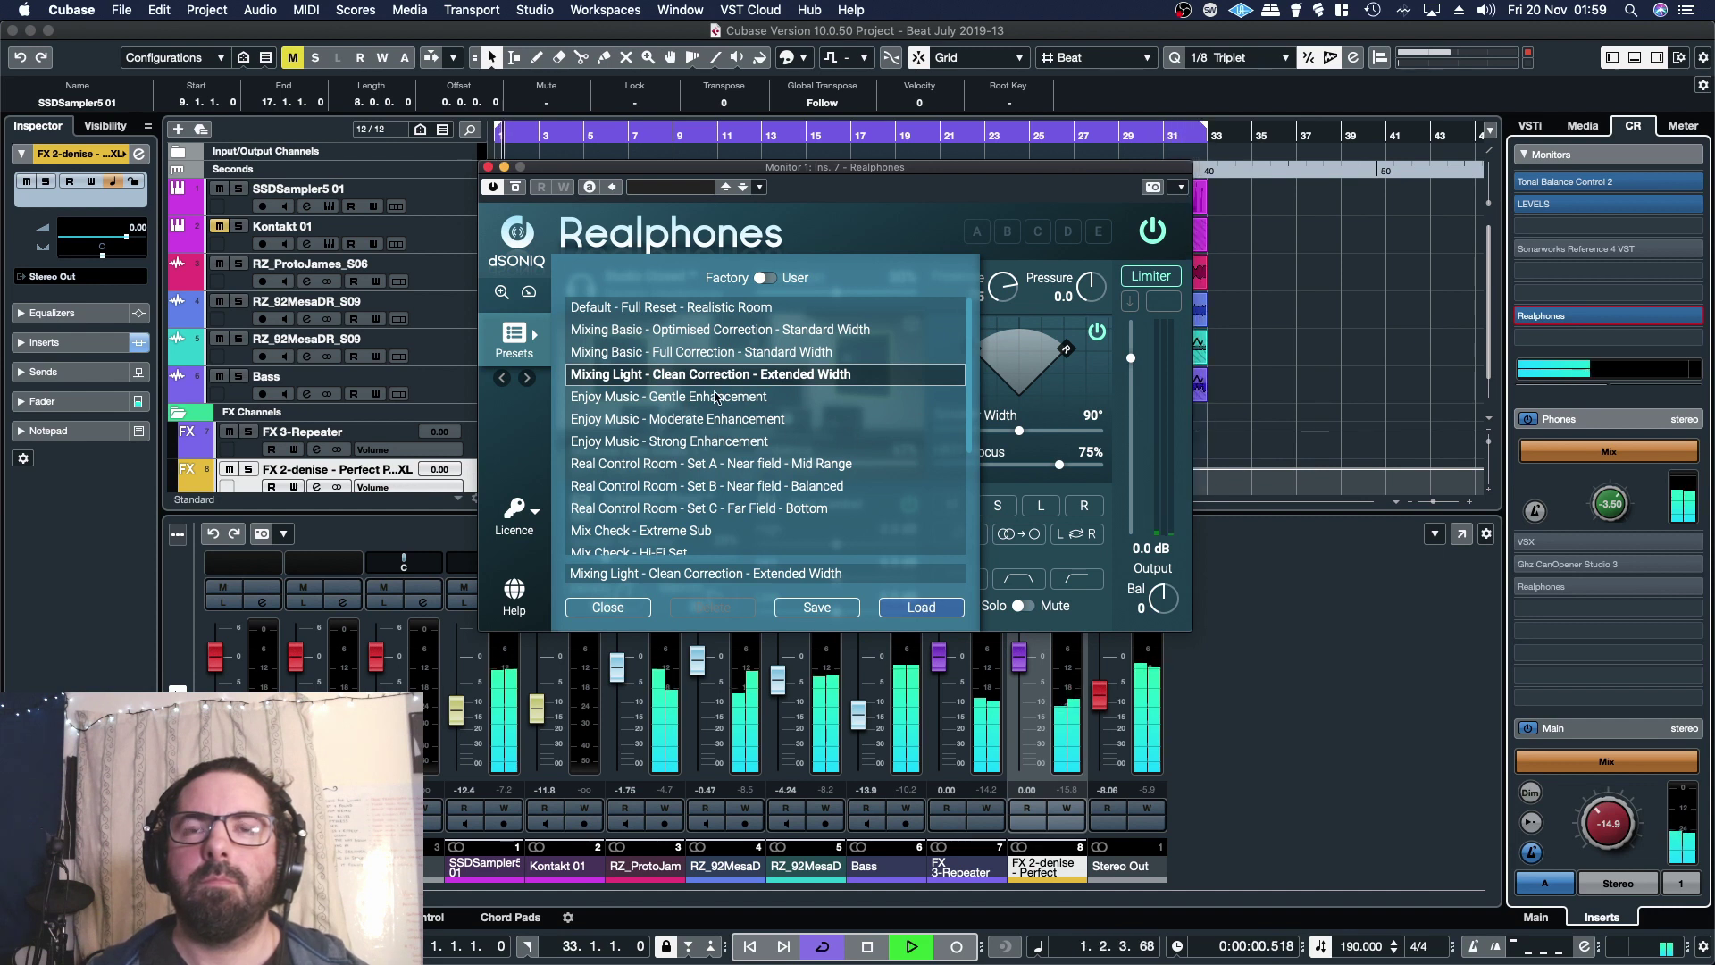
pyautogui.click(608, 607)
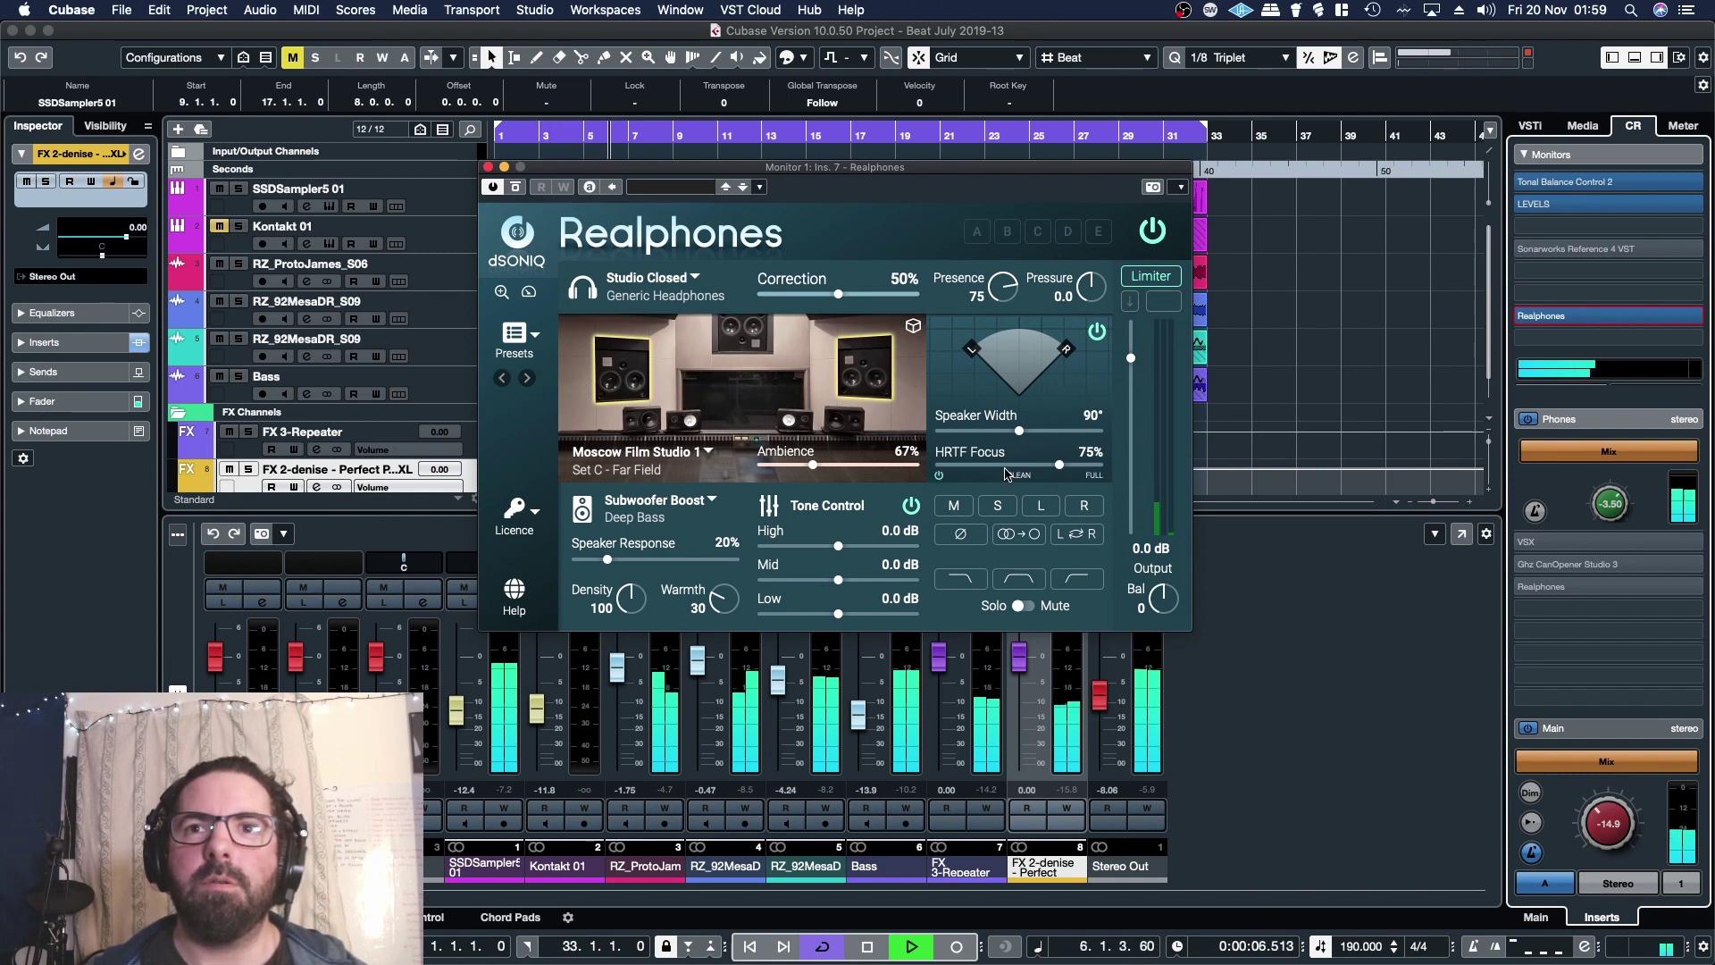
# Load the chosen preset, then advance to Enjoy Music - Moderate Enhancement with 90° width.
pyautogui.click(515, 338)
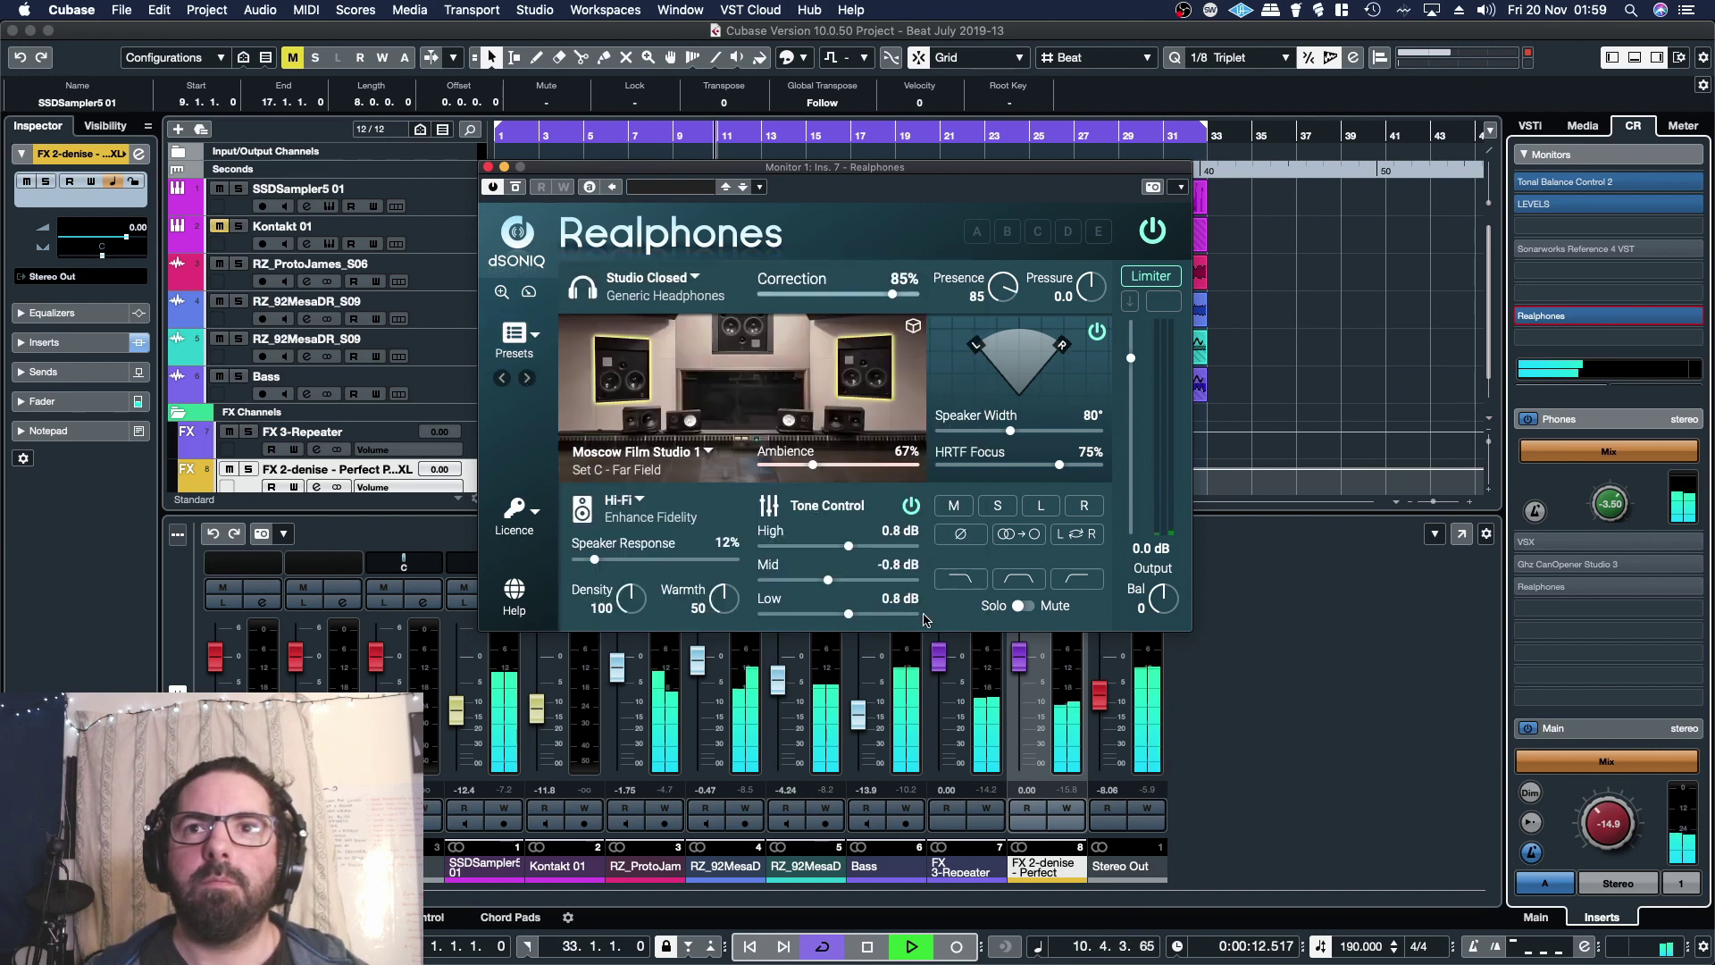
pyautogui.click(902, 611)
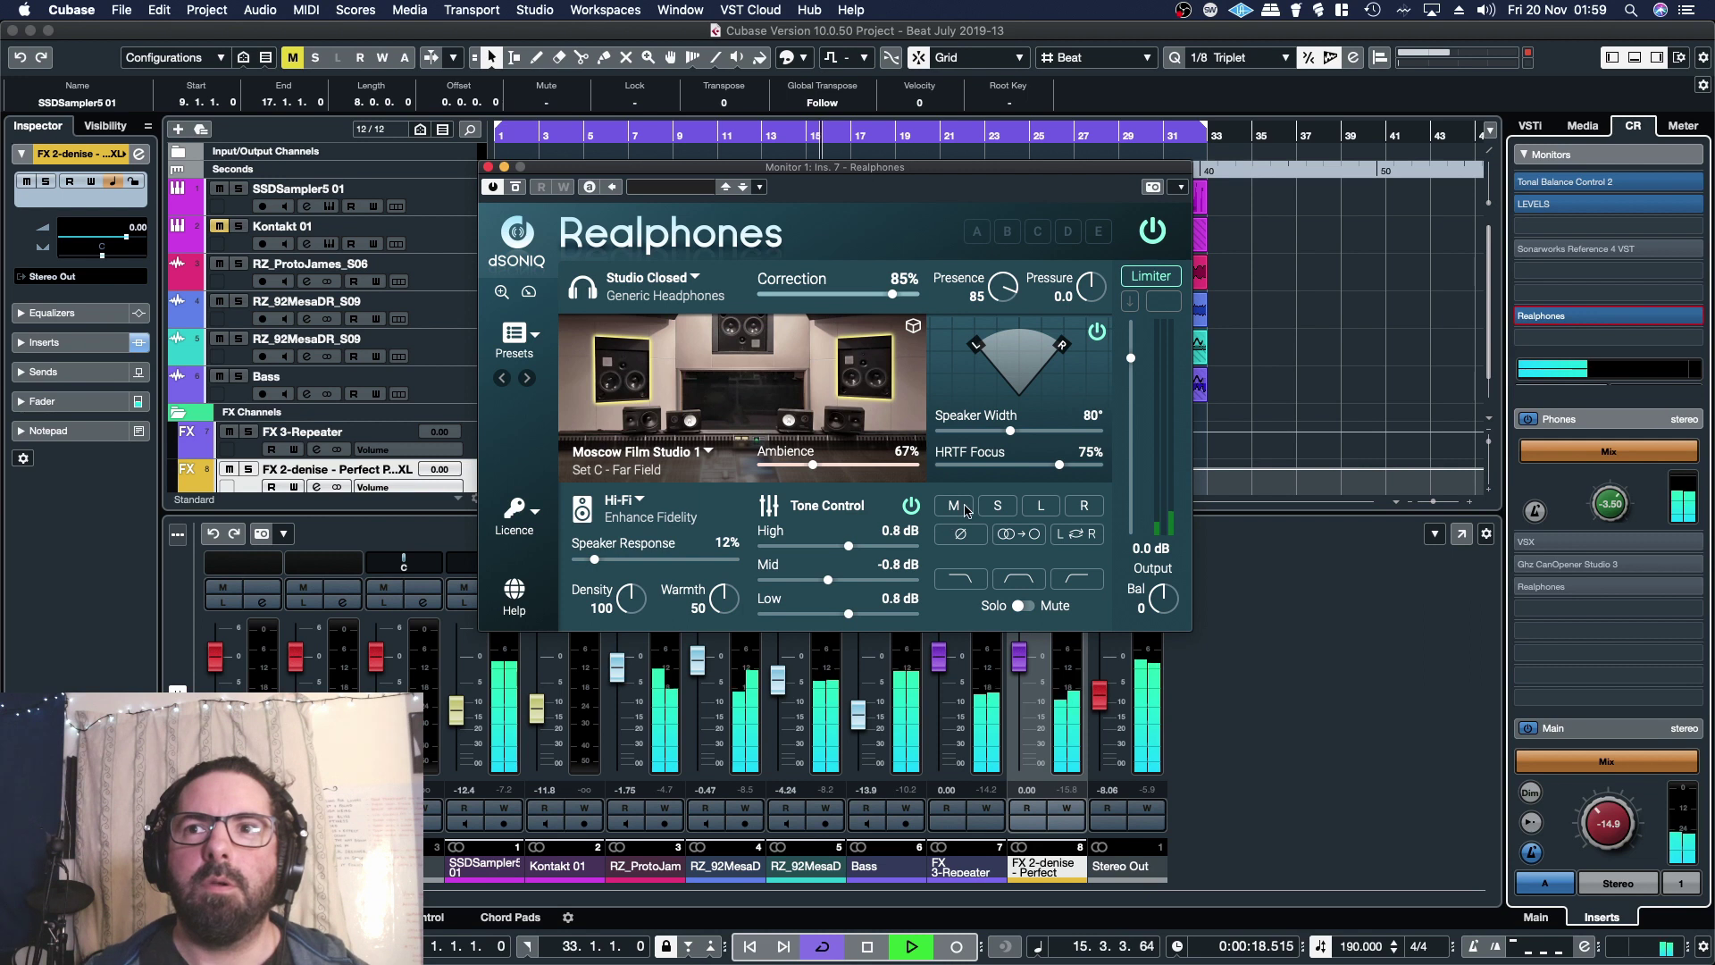
pyautogui.click(528, 379)
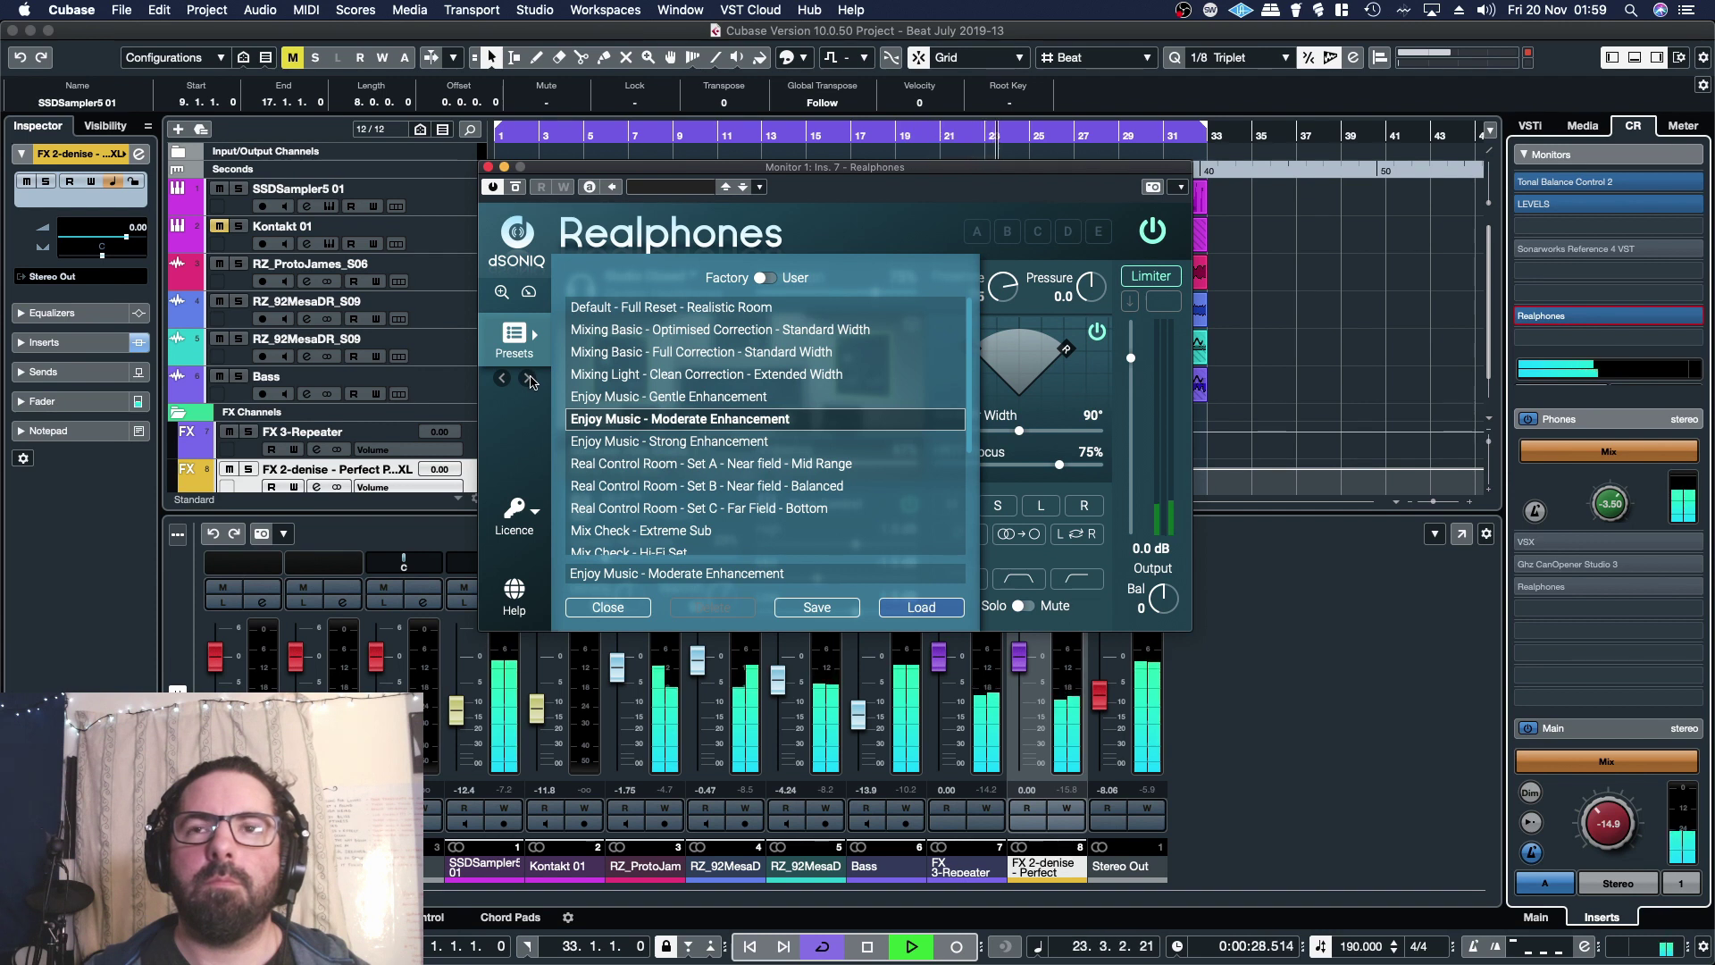
# Step through Strong Enhancement and Real Control Room Sets A and B to Set C - Far Field - Bottom.
pyautogui.click(528, 379)
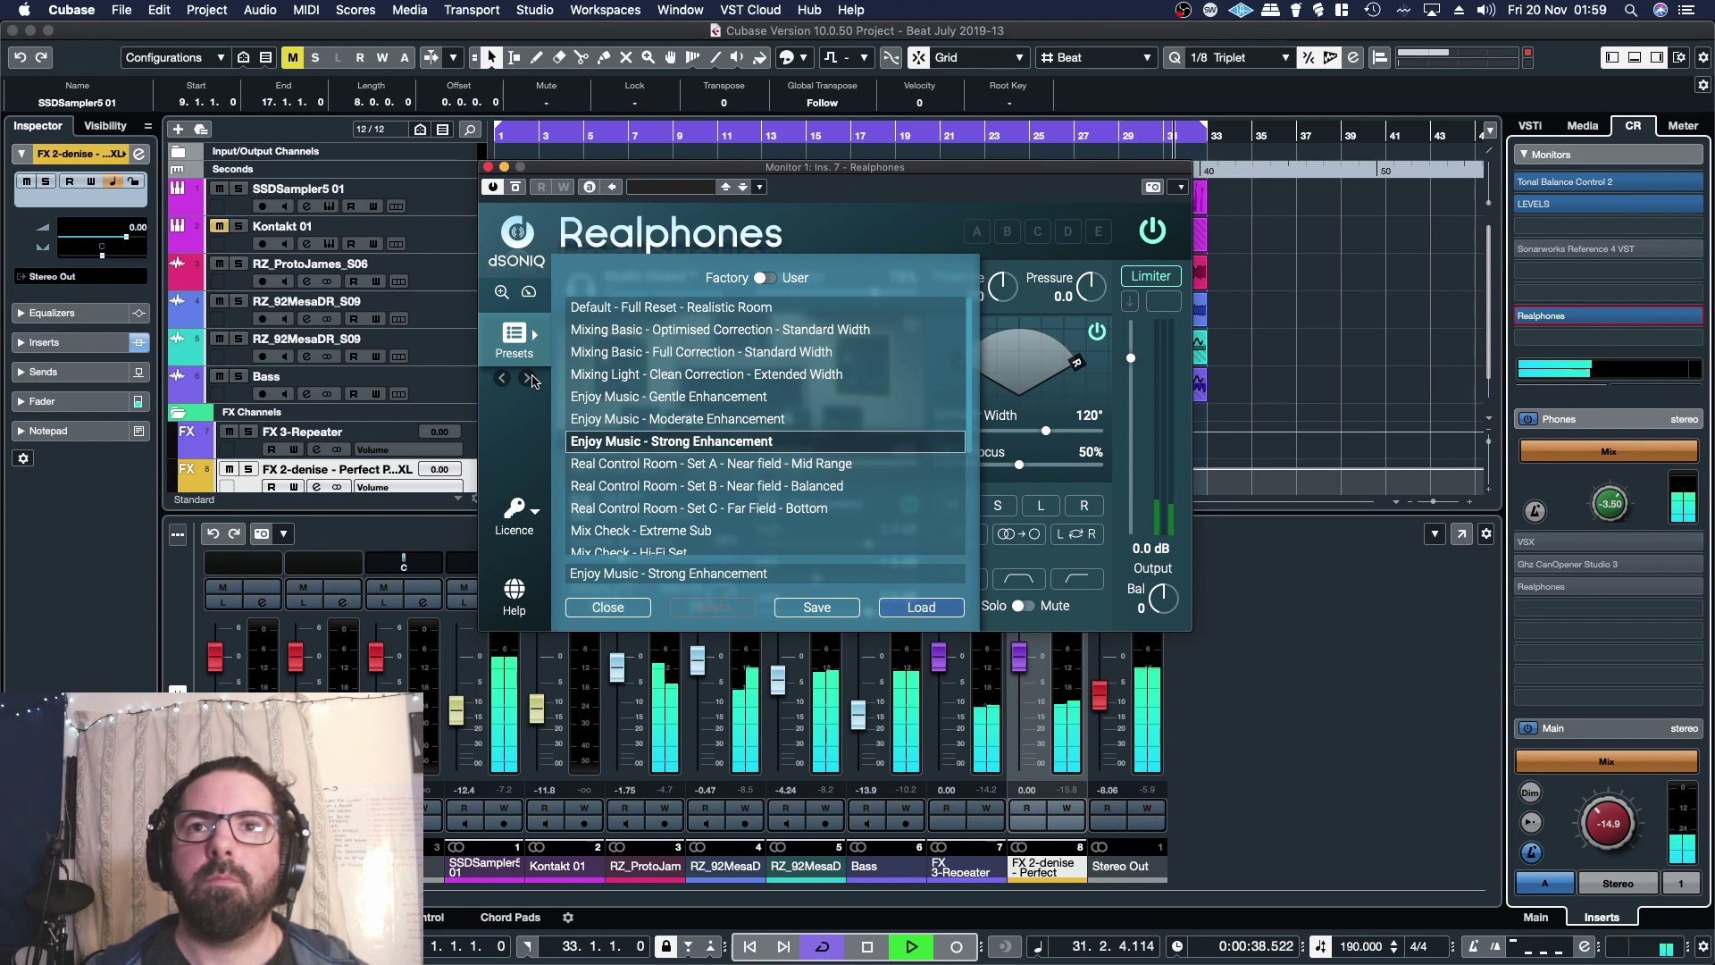
pyautogui.click(529, 379)
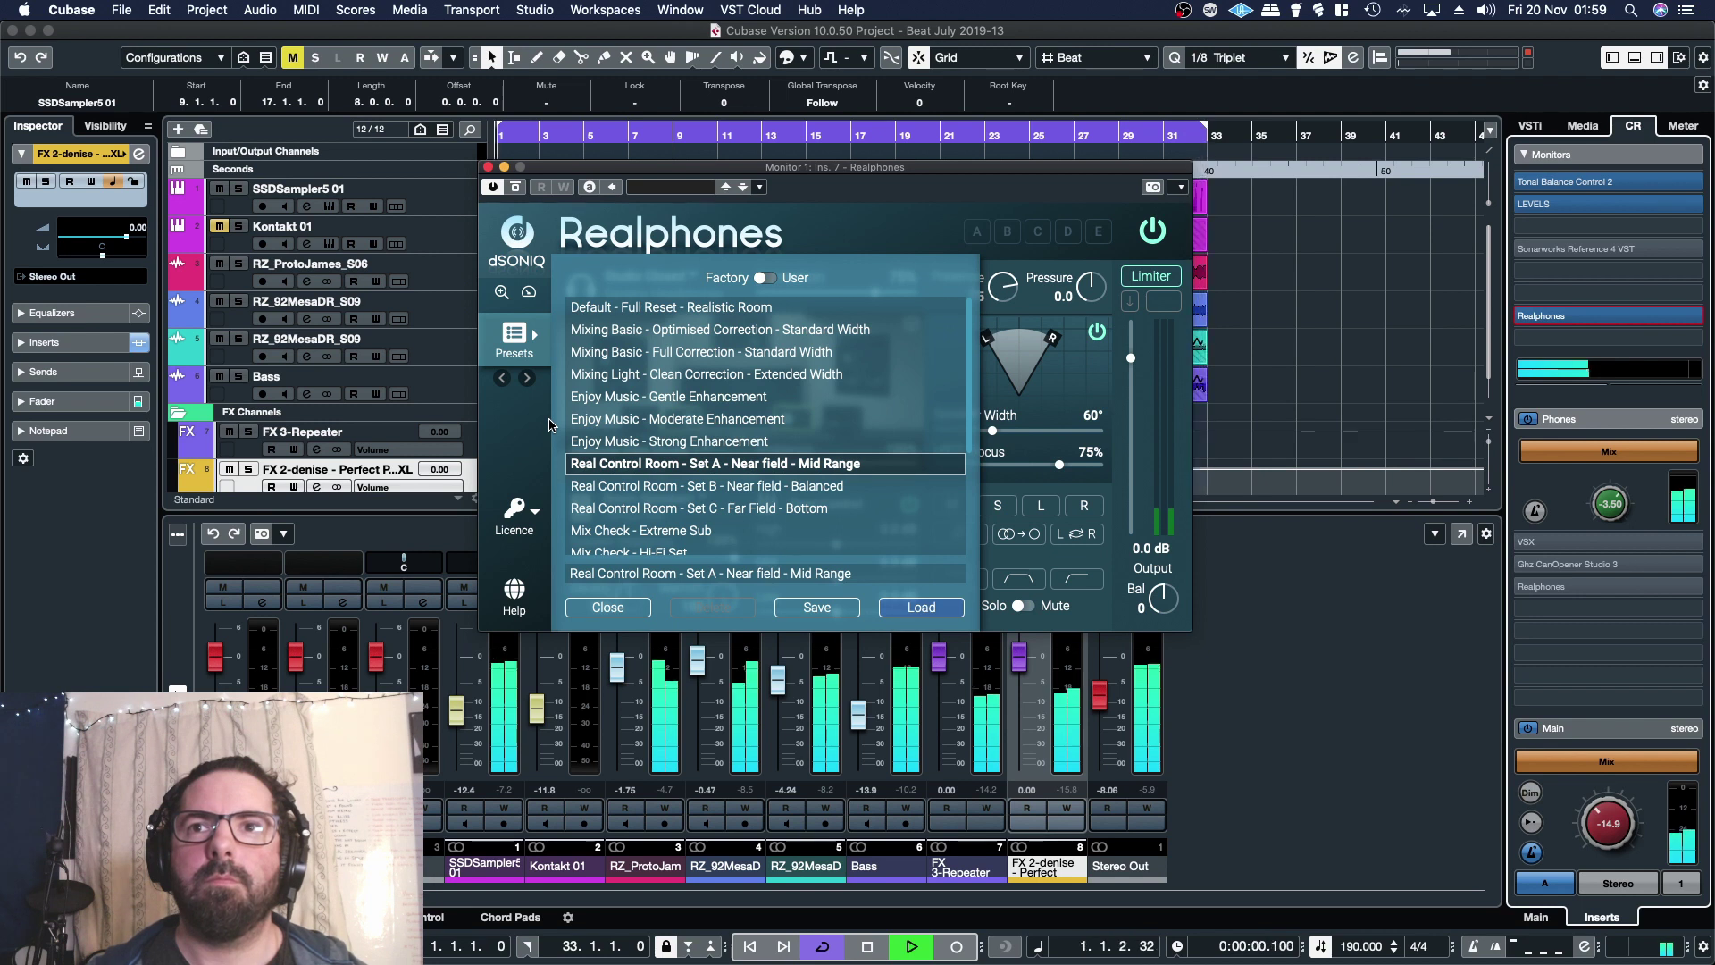
pyautogui.click(528, 379)
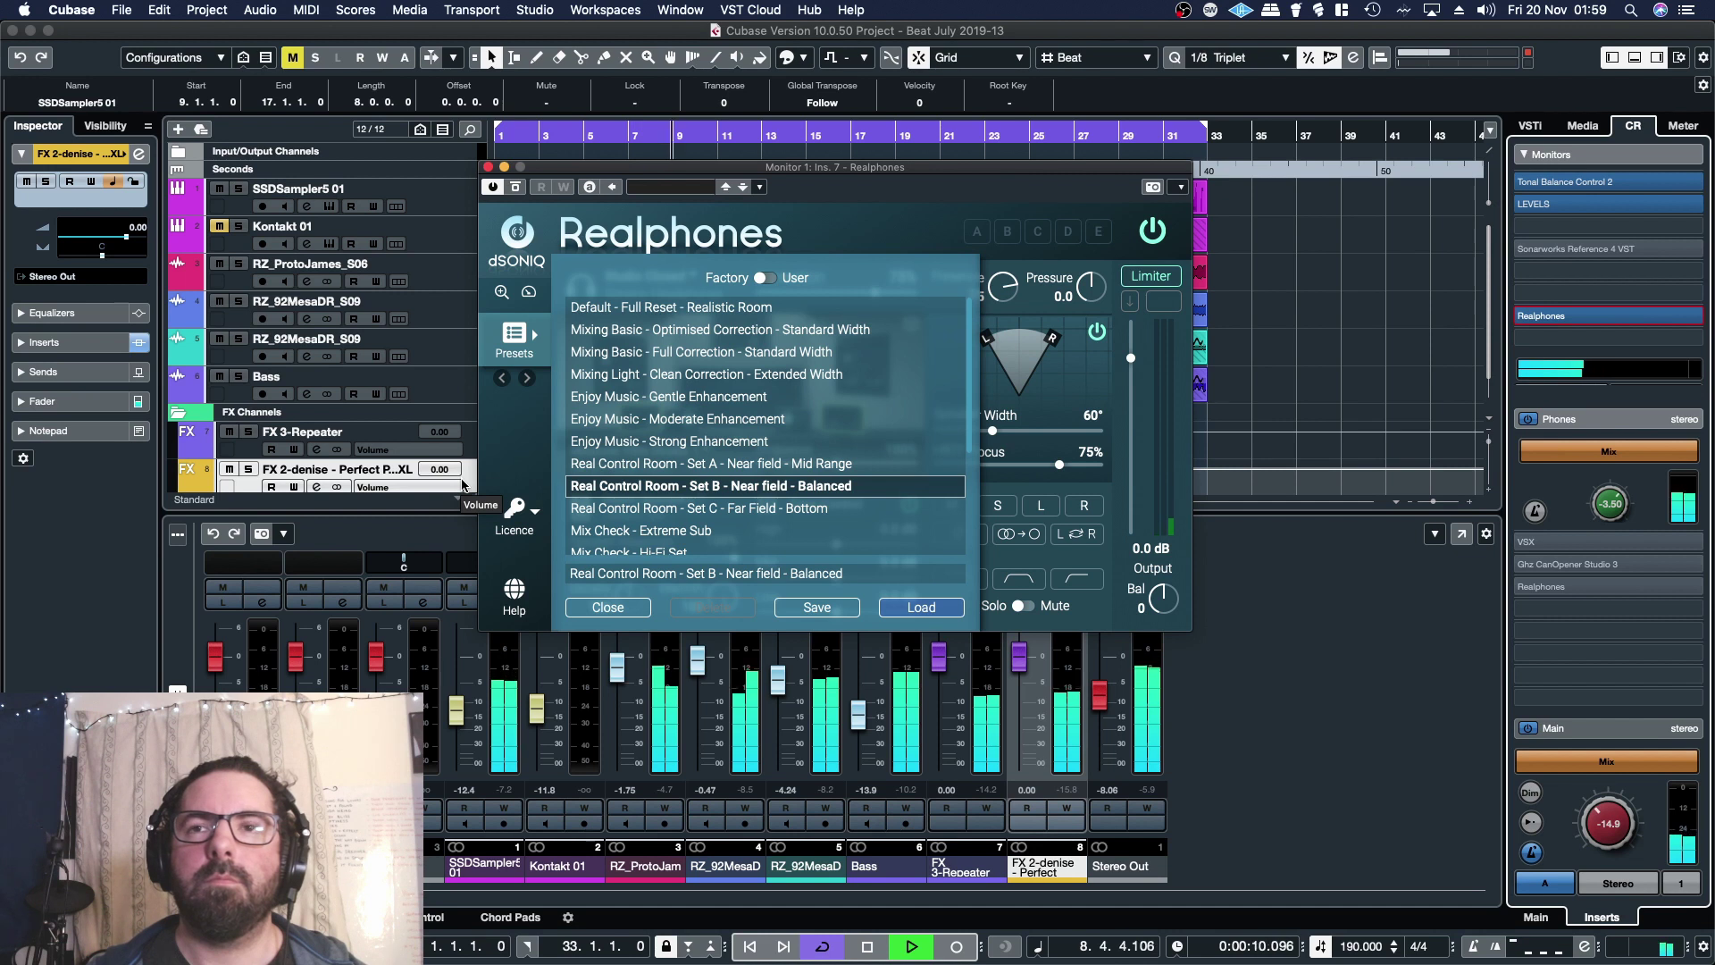
pyautogui.click(528, 379)
pyautogui.scroll(-1, 652, 437)
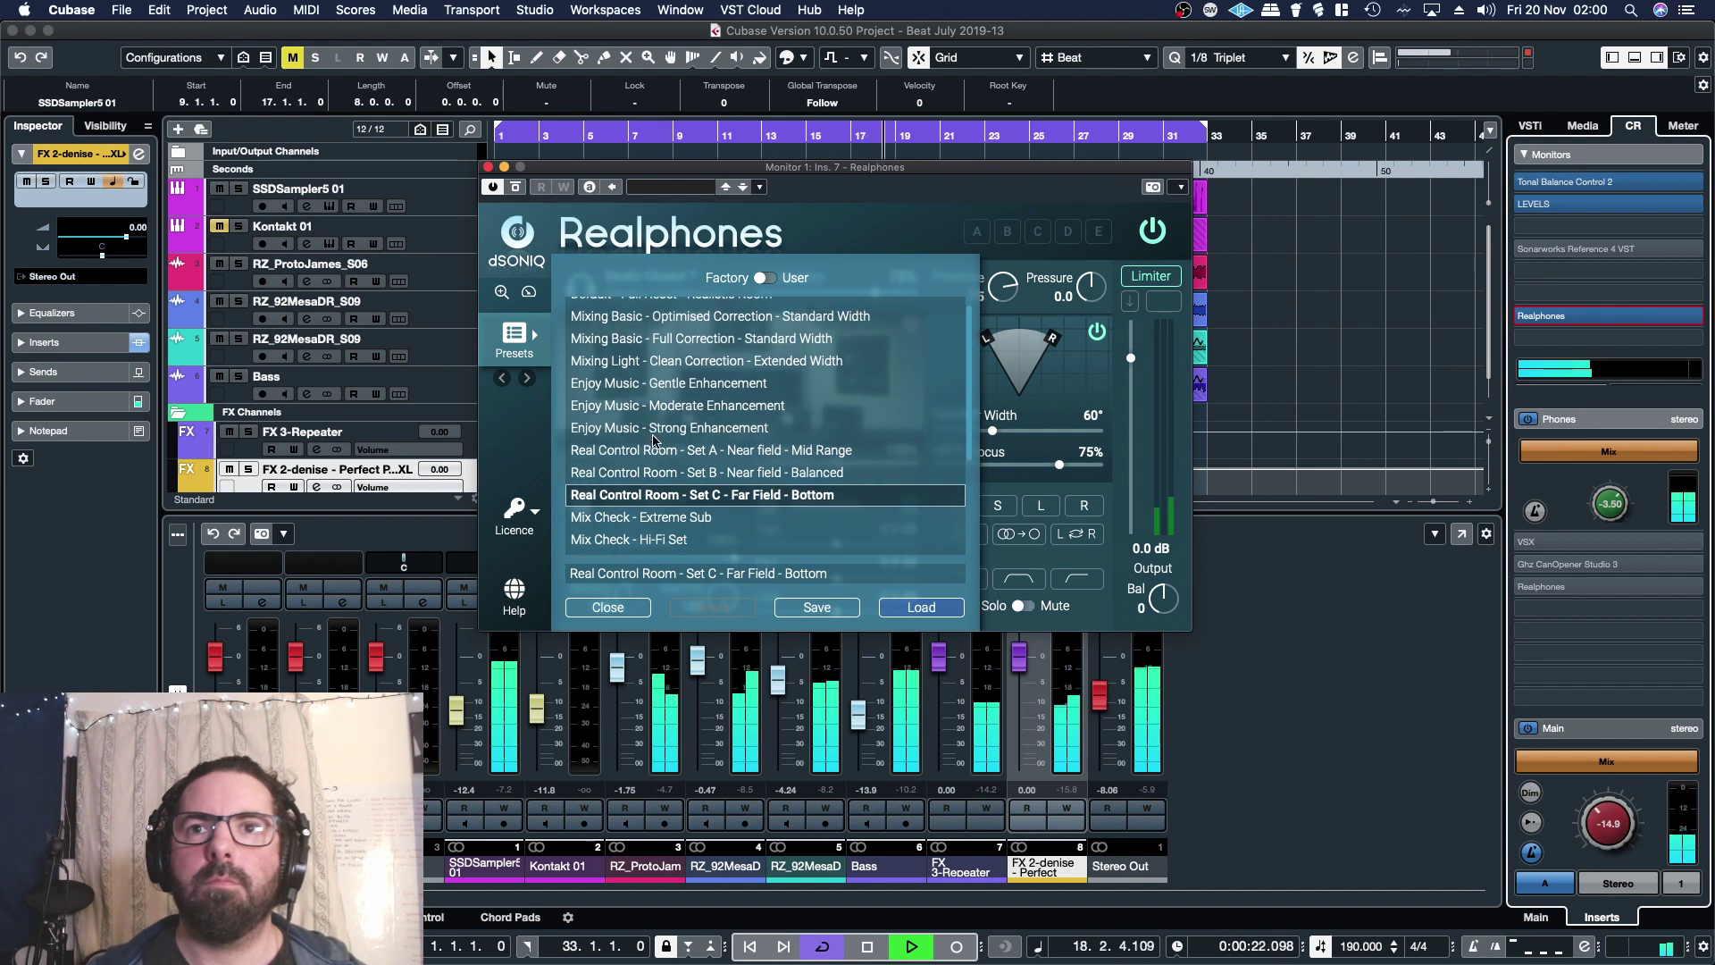
# Step through Mix Check Extreme Sub, Hi-Fi, Lo-Fi and Portable Device presets to Mix Check - Earbuds.
pyautogui.scroll(-5, 652, 438)
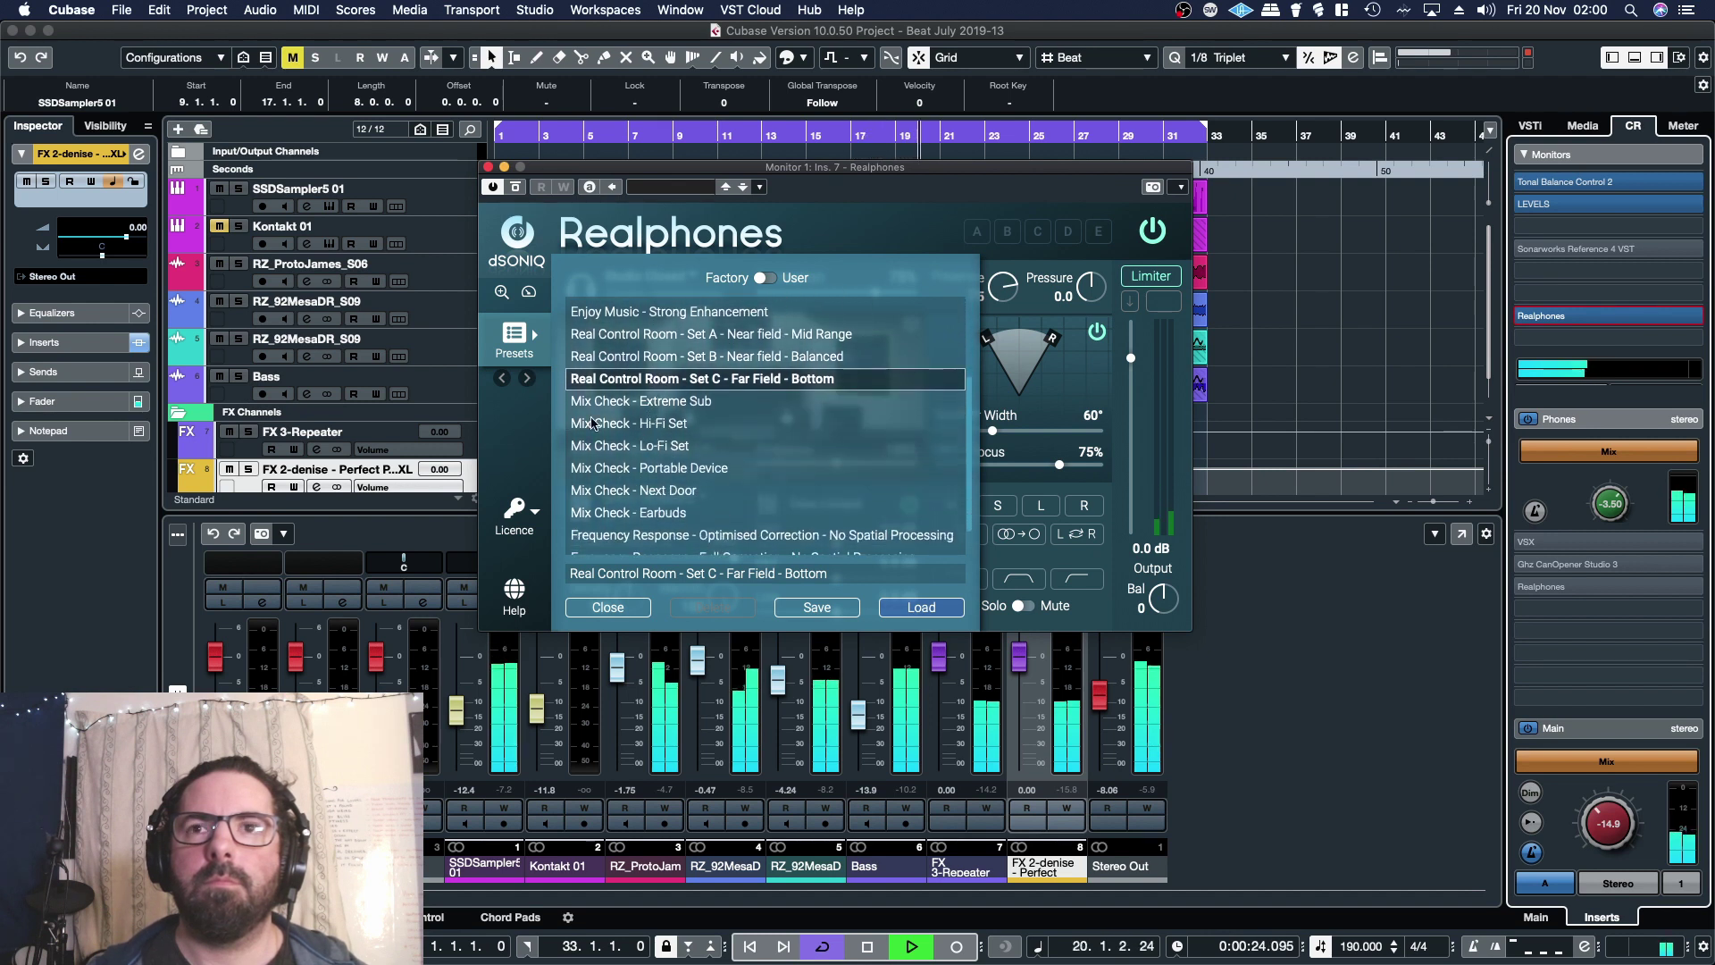
pyautogui.click(528, 379)
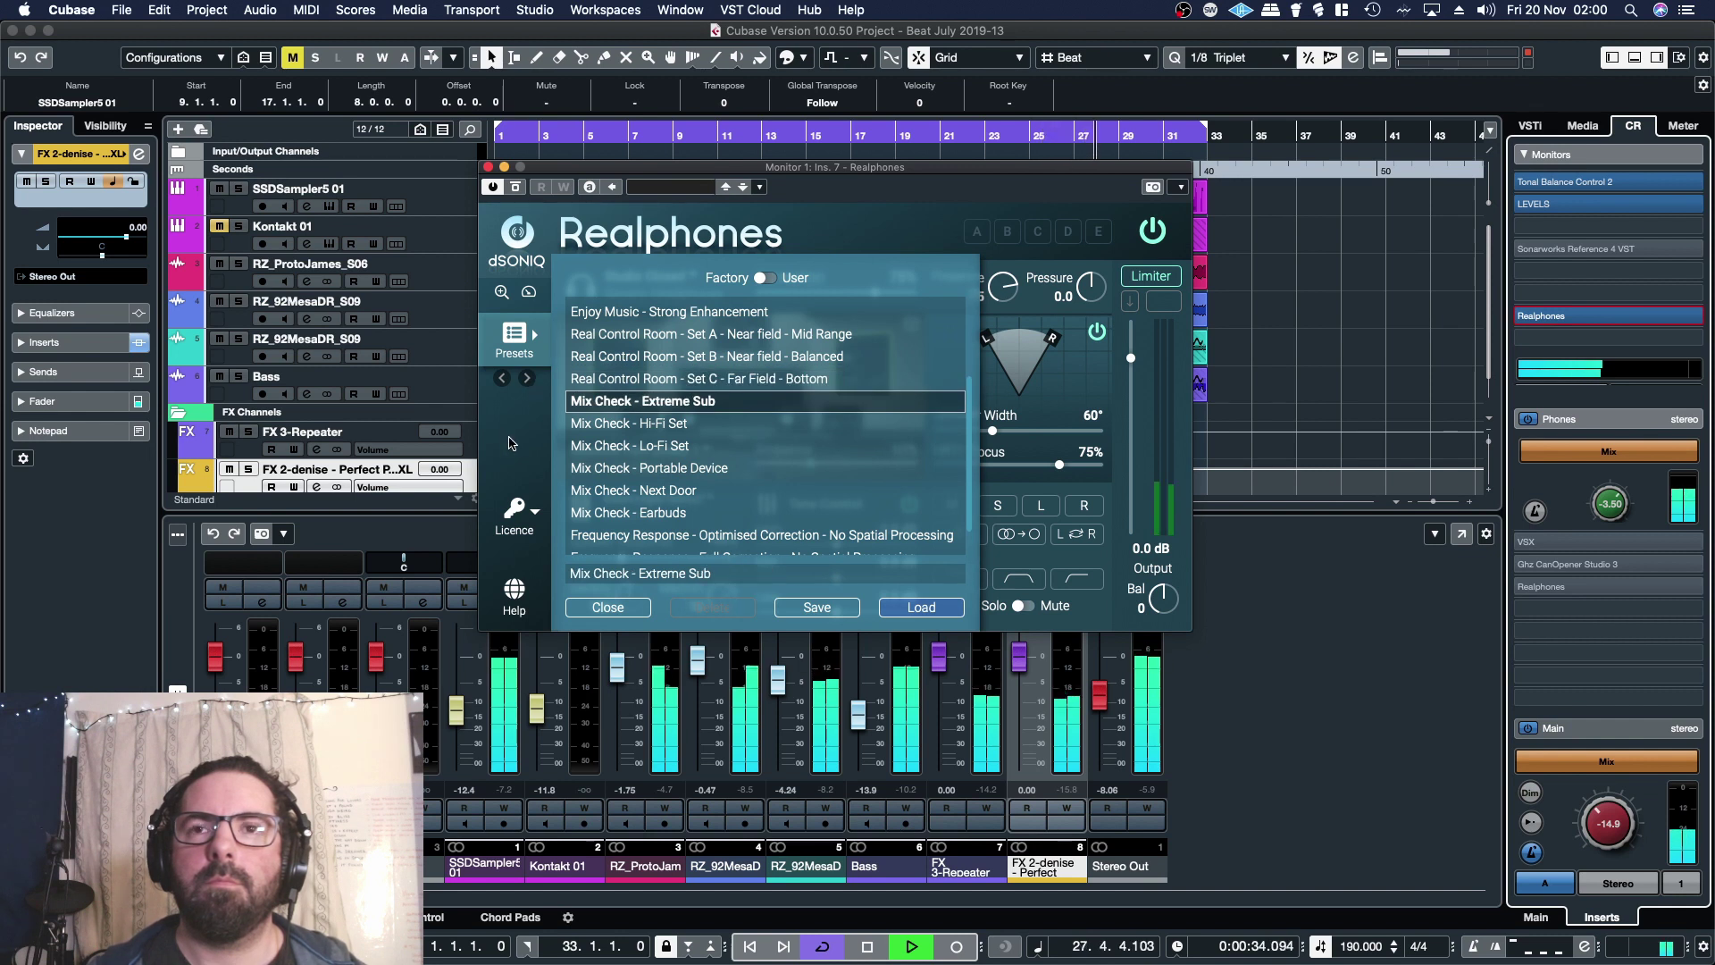
pyautogui.click(528, 379)
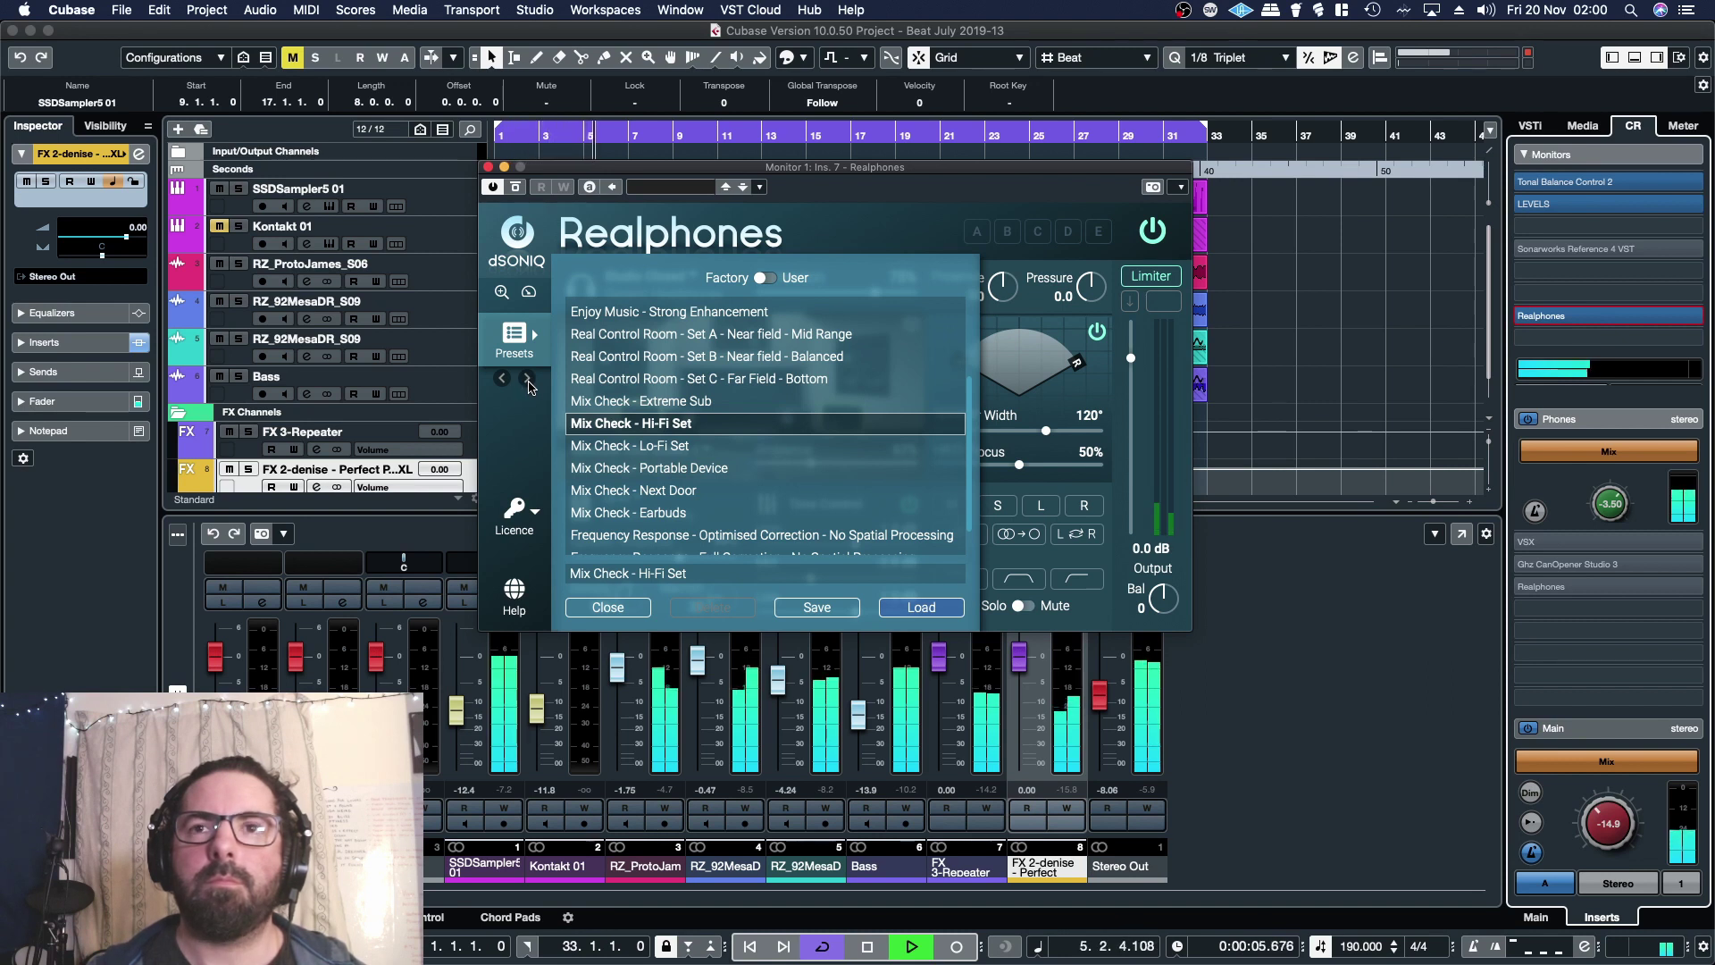
pyautogui.click(529, 380)
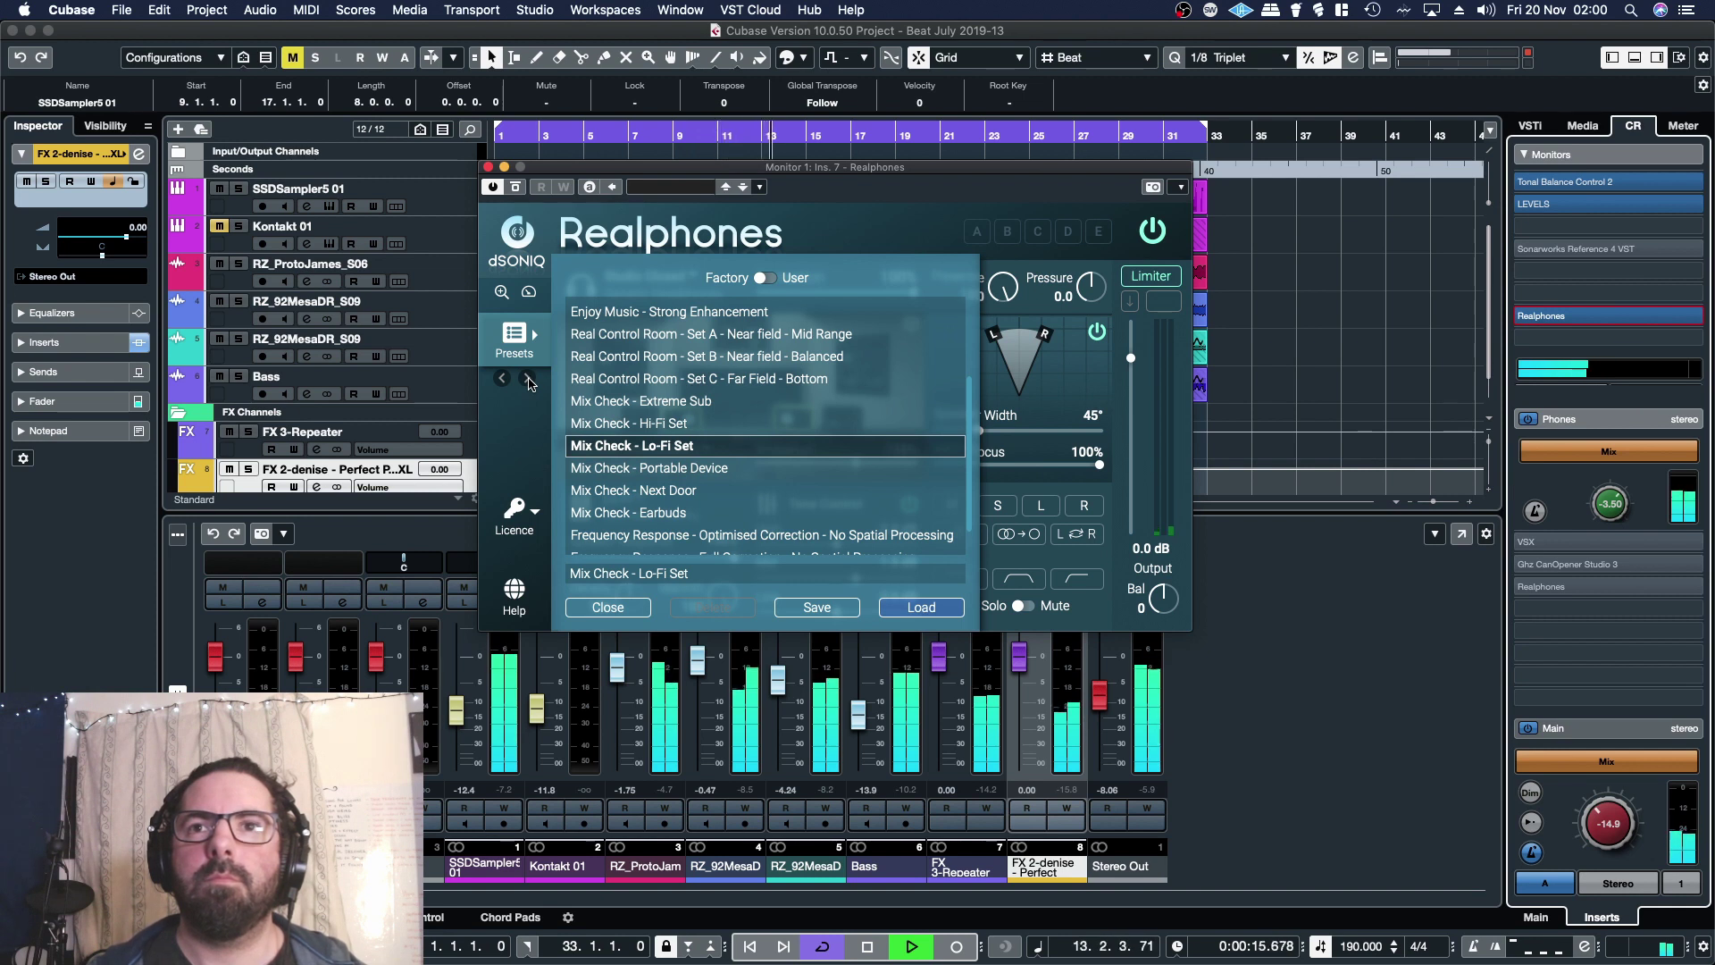
pyautogui.click(528, 379)
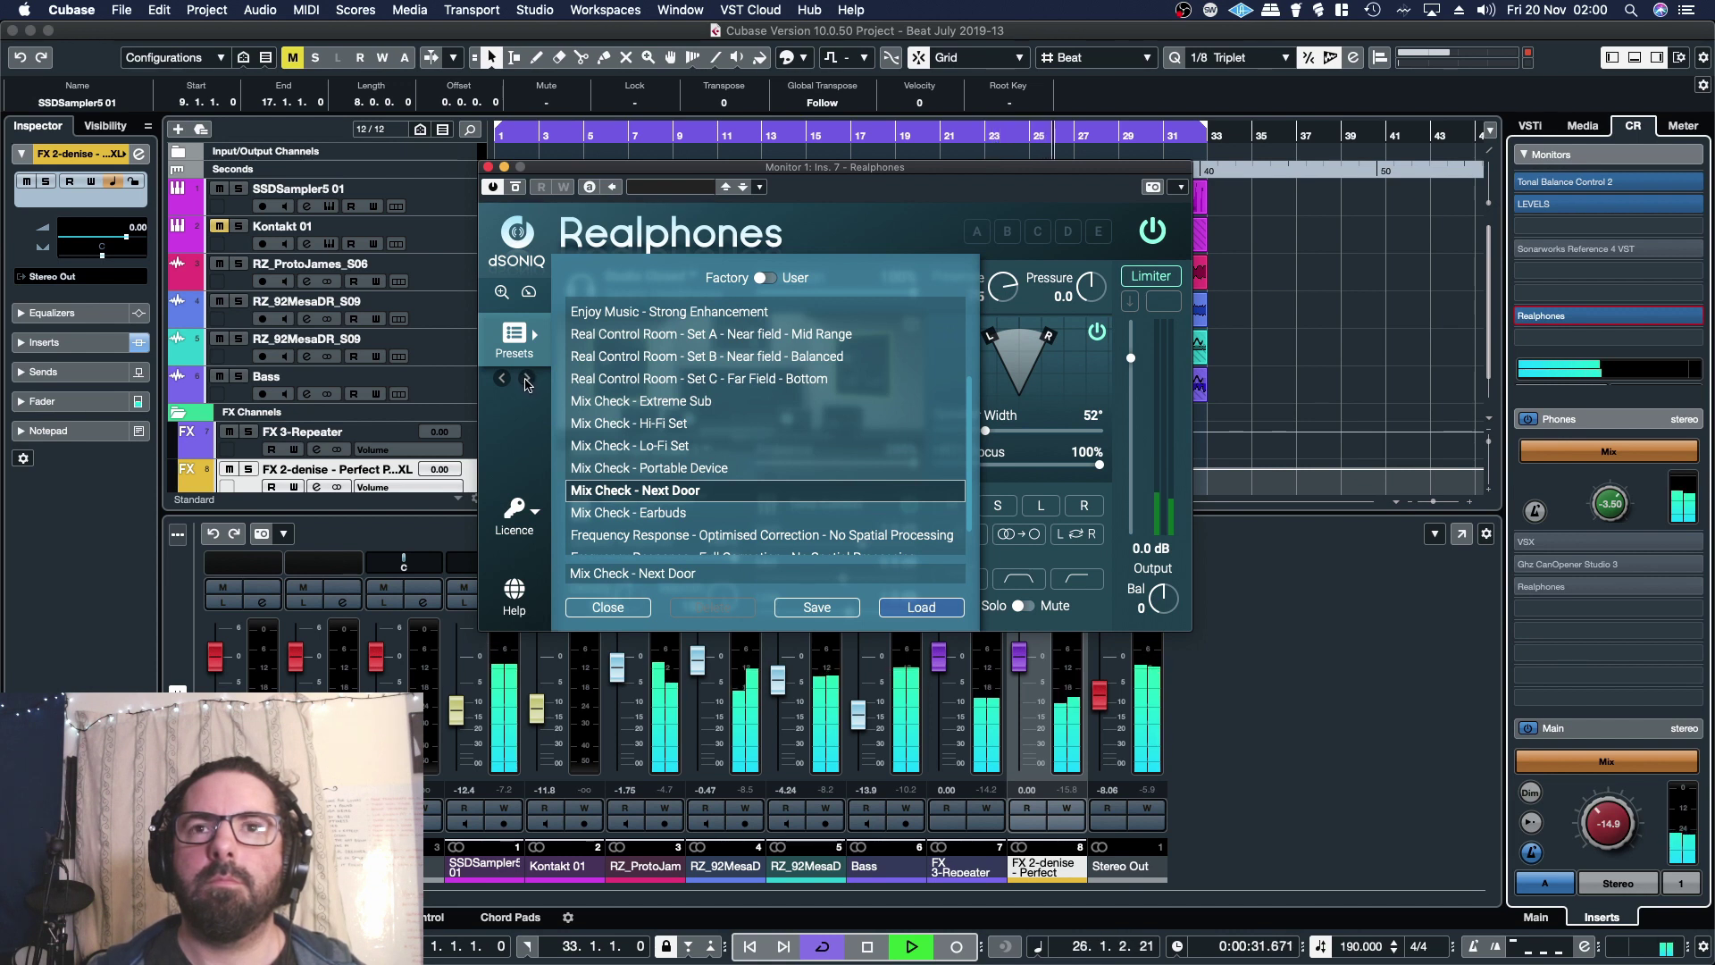
pyautogui.click(527, 380)
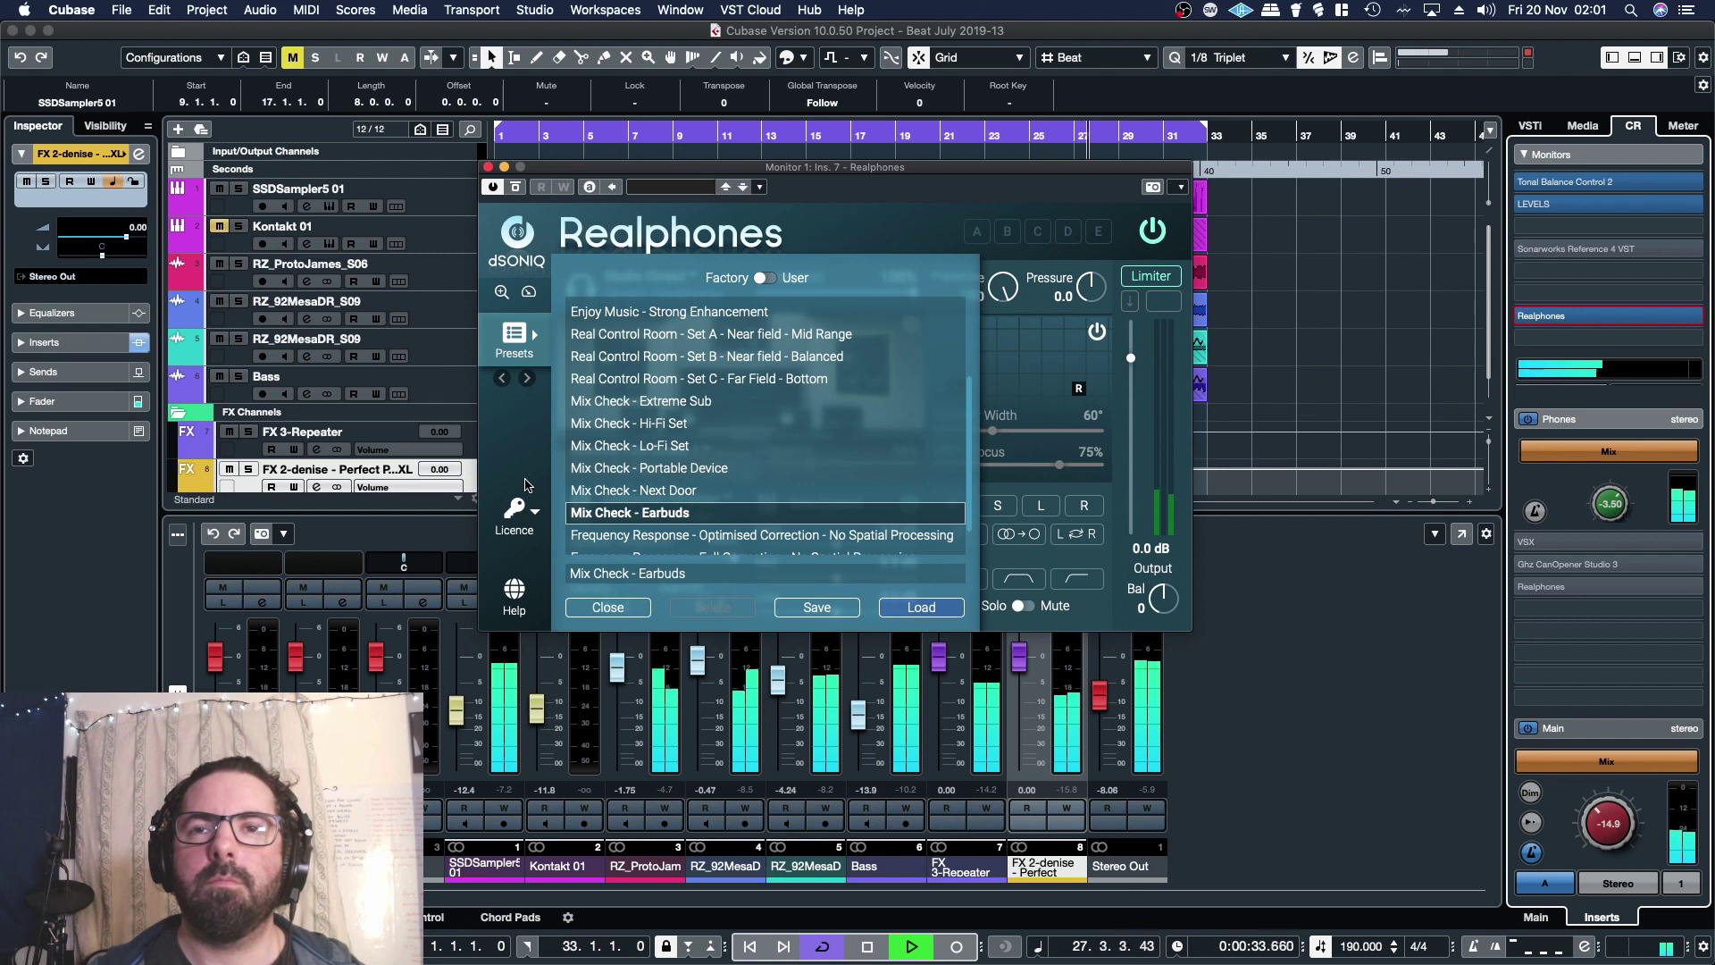
pyautogui.scroll(-2, 724, 451)
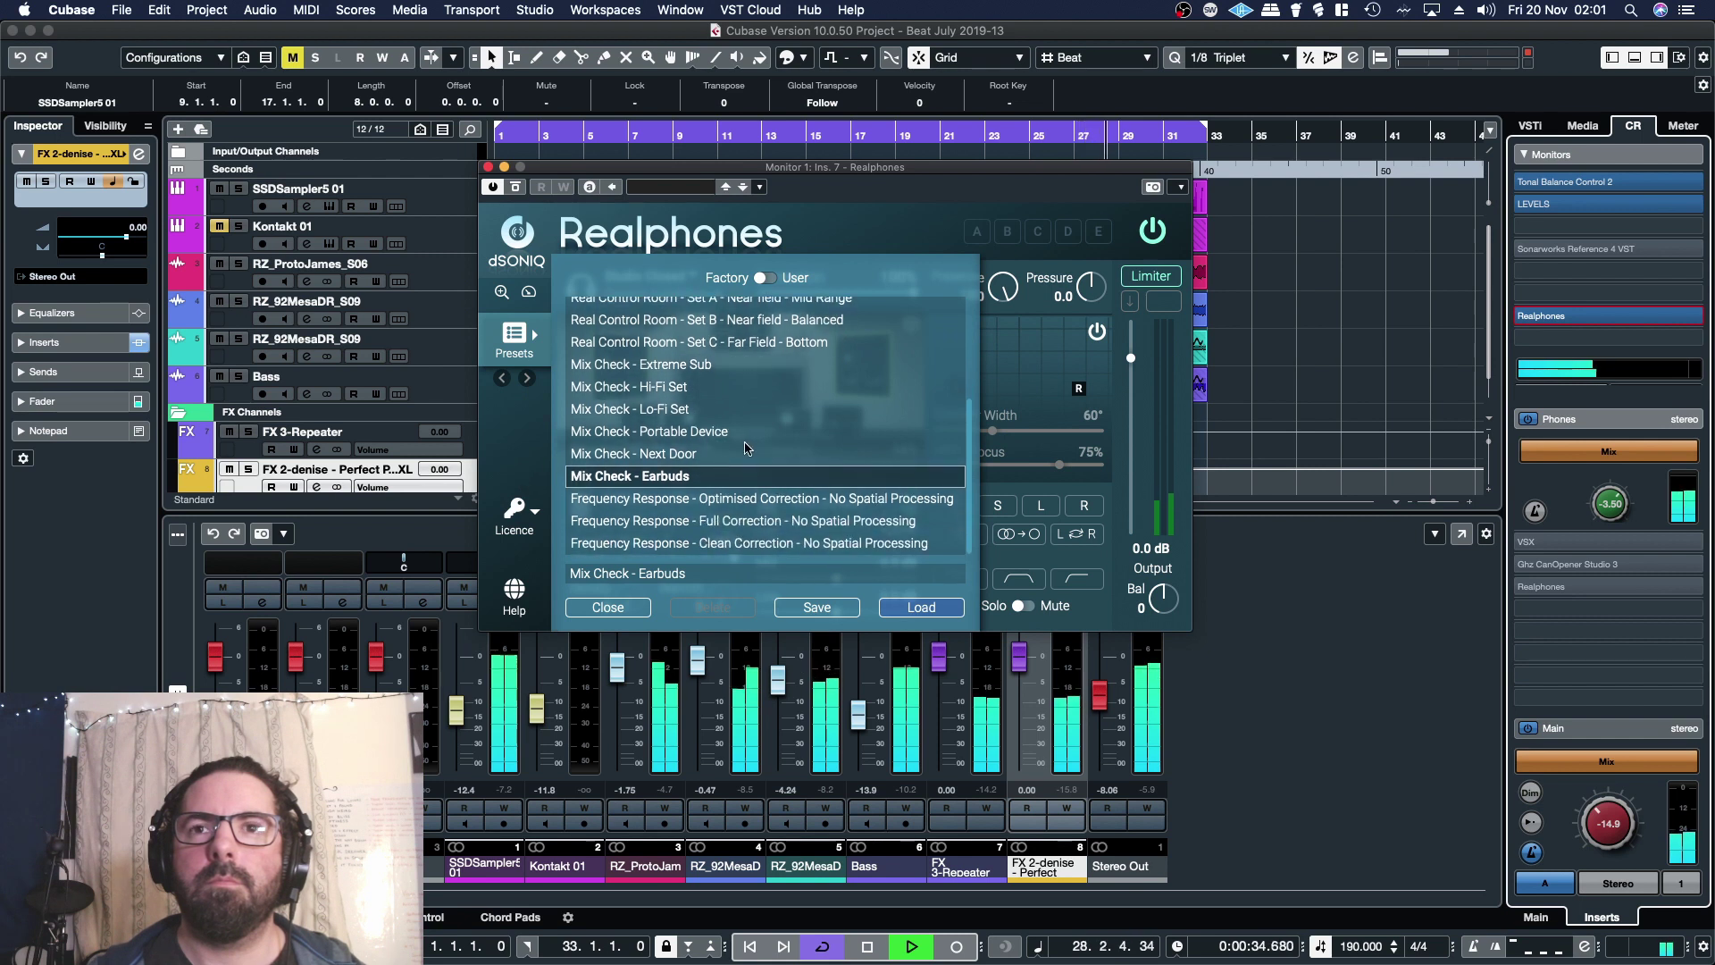
# Cycle past the Frequency Response presets, compare Optimised and Full Correction, and settle on Optimised Correction.
pyautogui.click(527, 380)
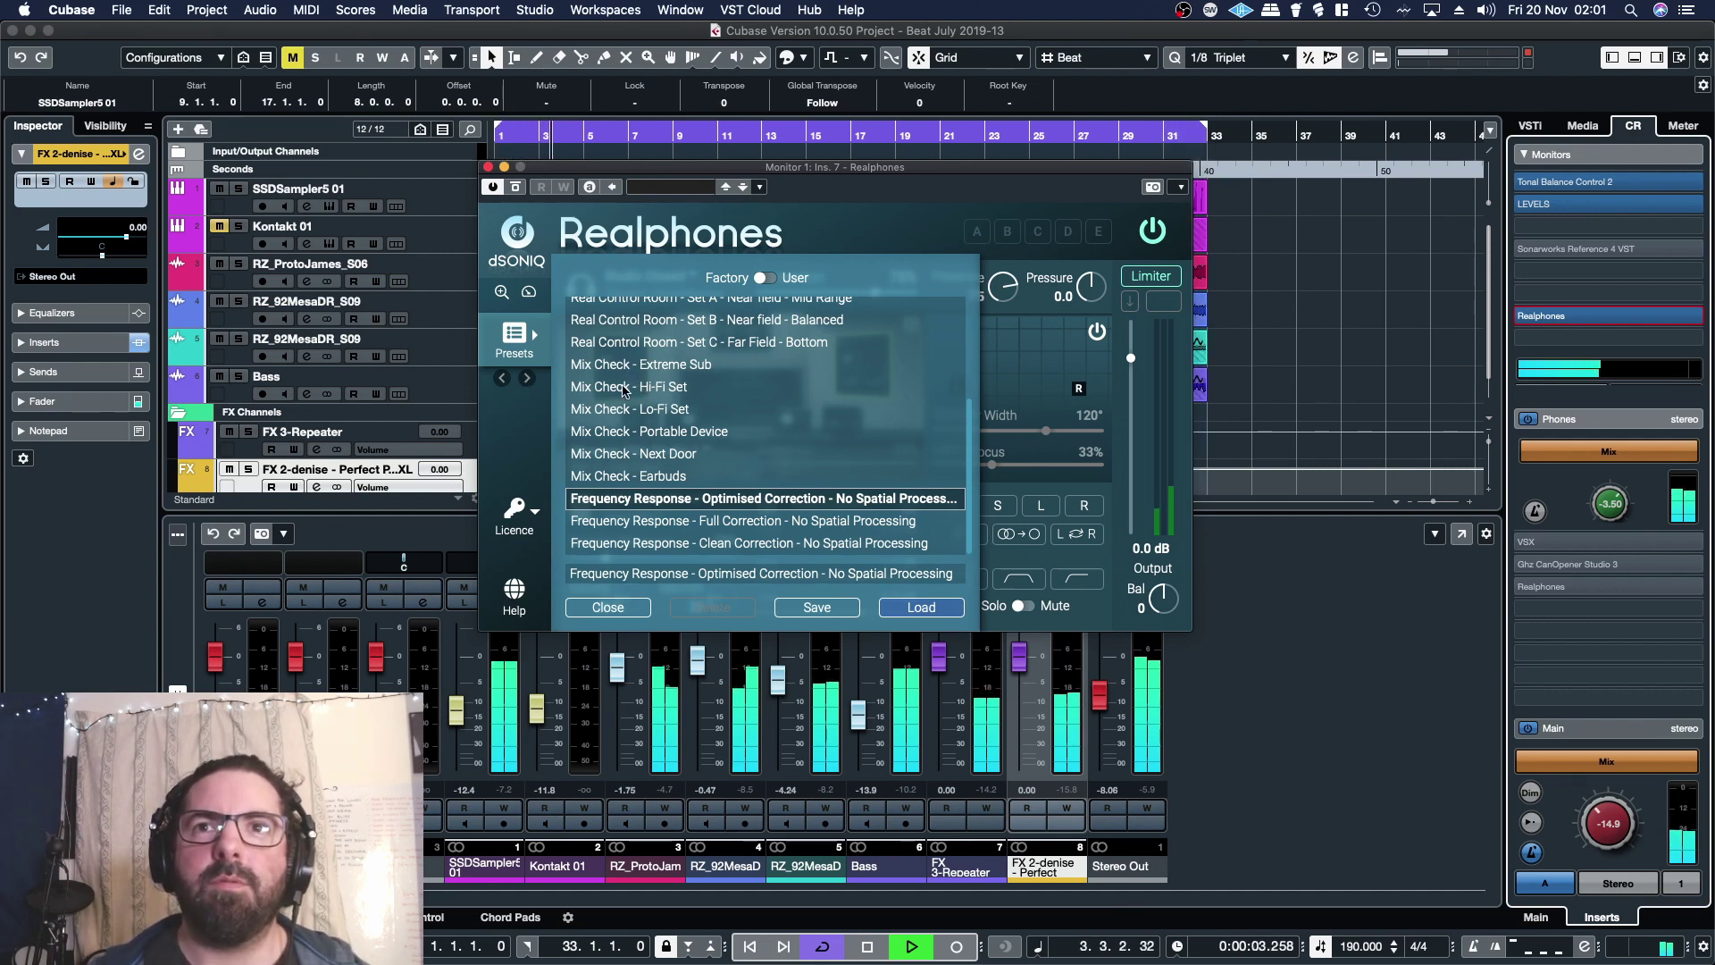
pyautogui.click(528, 379)
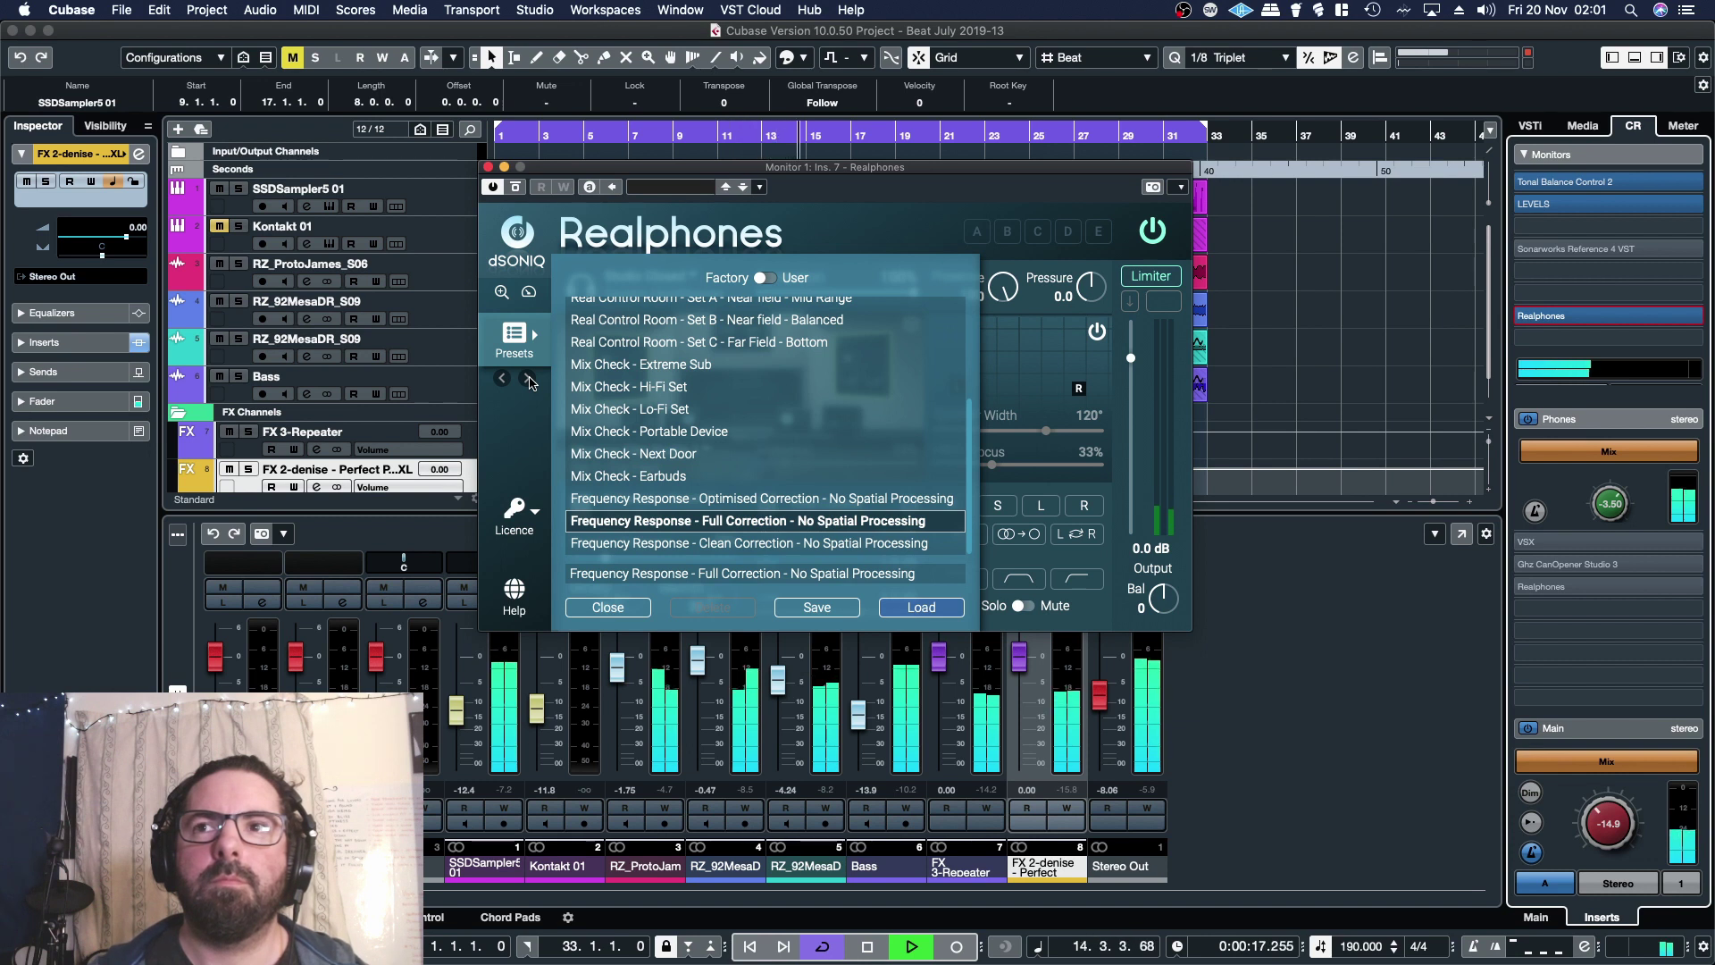
pyautogui.click(528, 379)
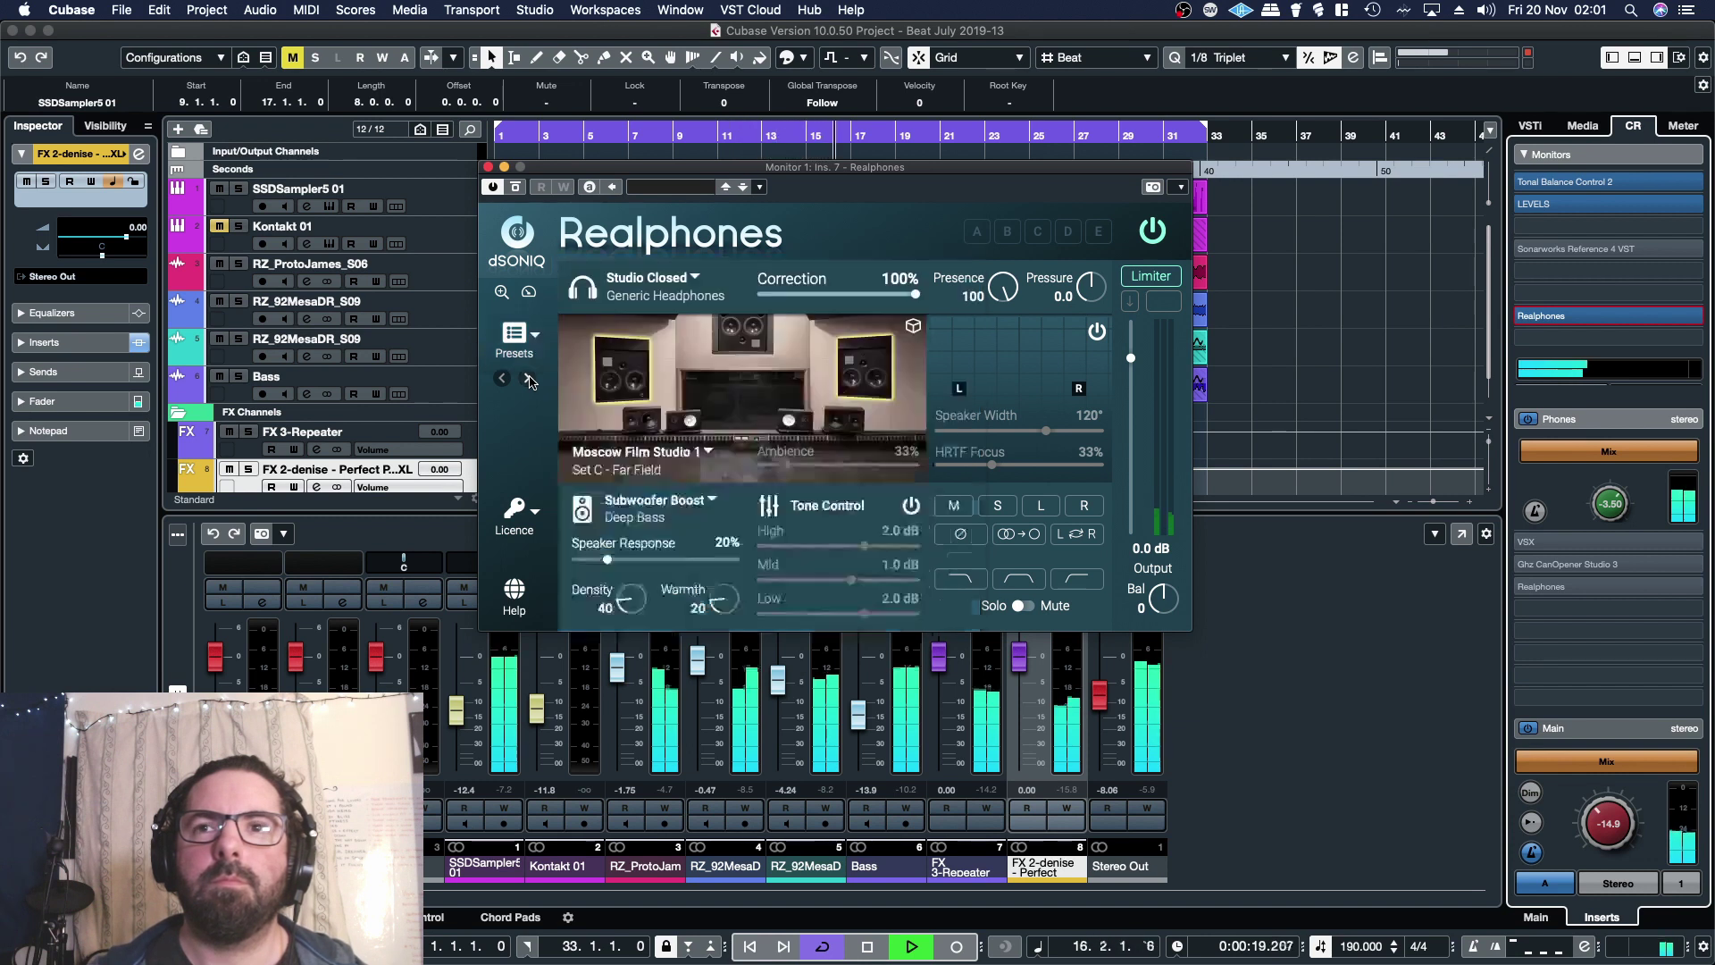
pyautogui.scroll(-1, 640, 427)
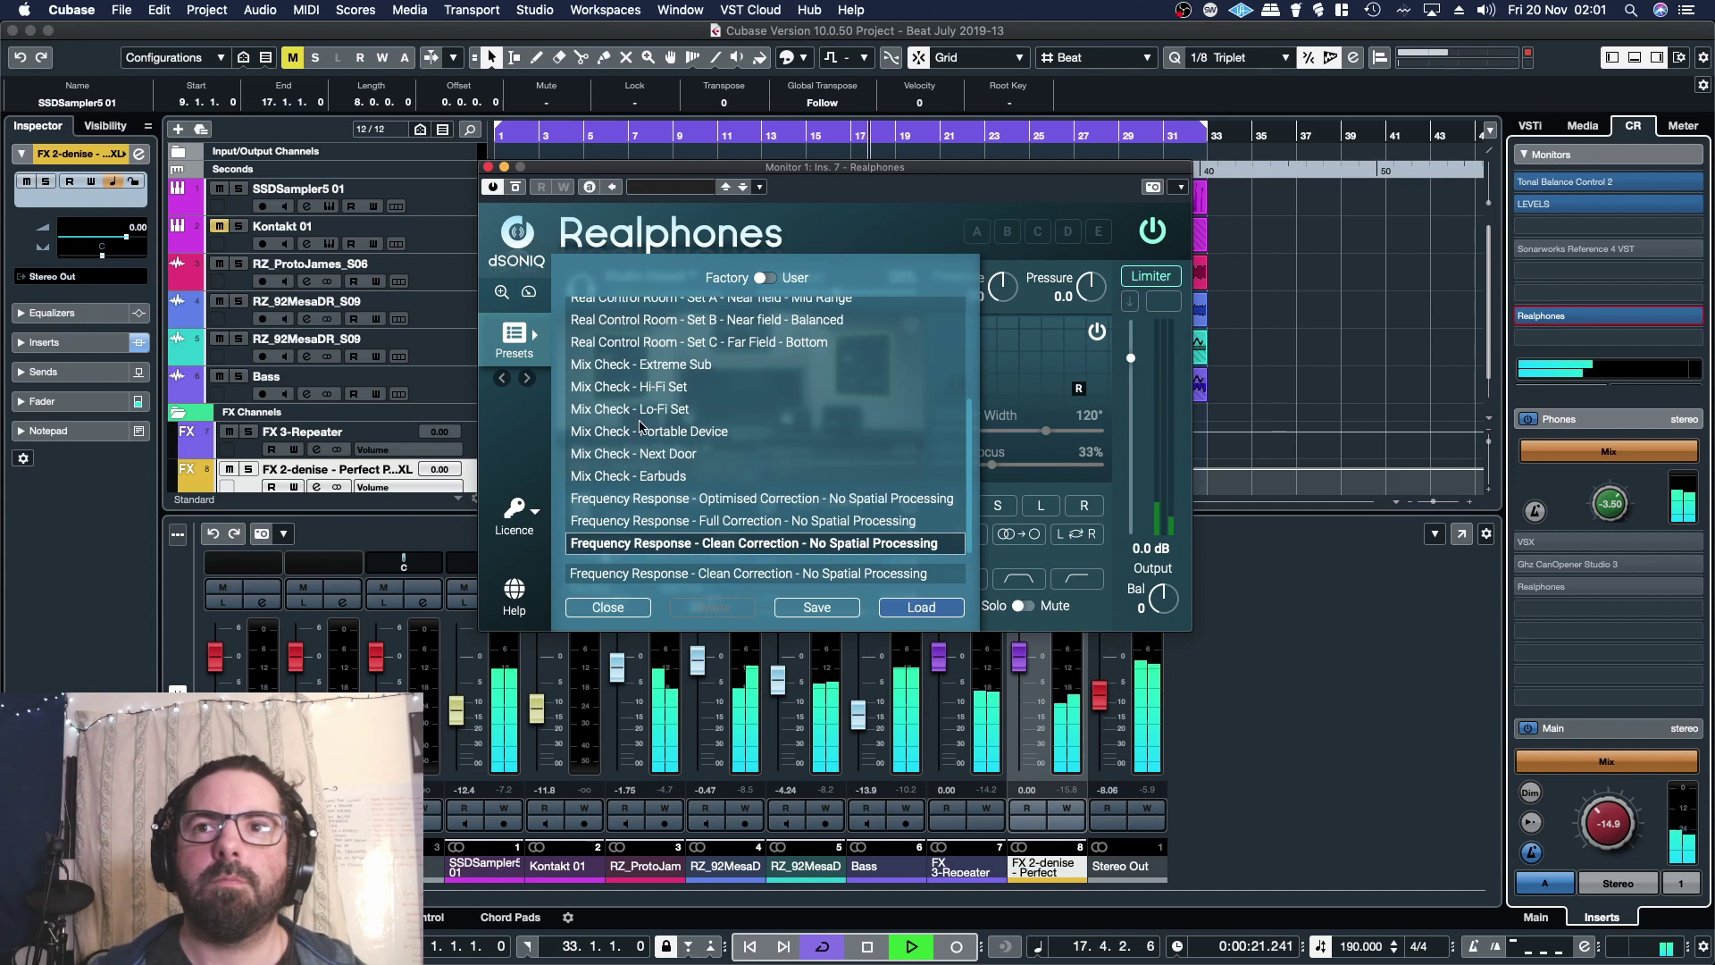
pyautogui.click(528, 378)
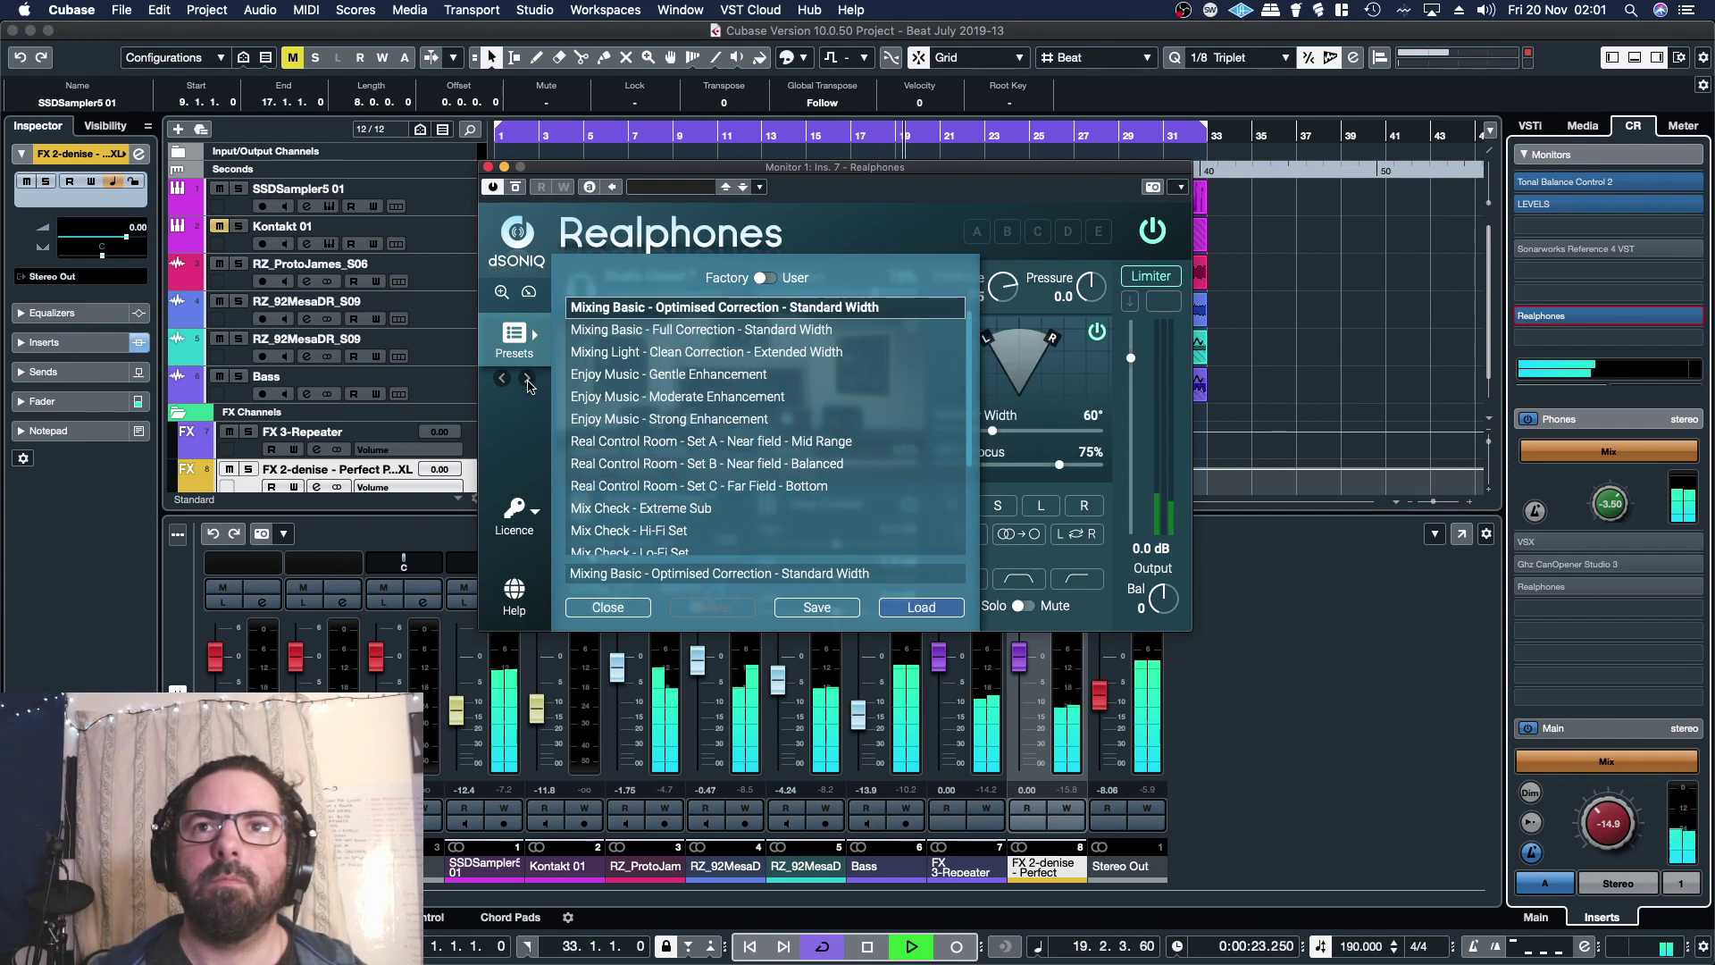
pyautogui.click(528, 379)
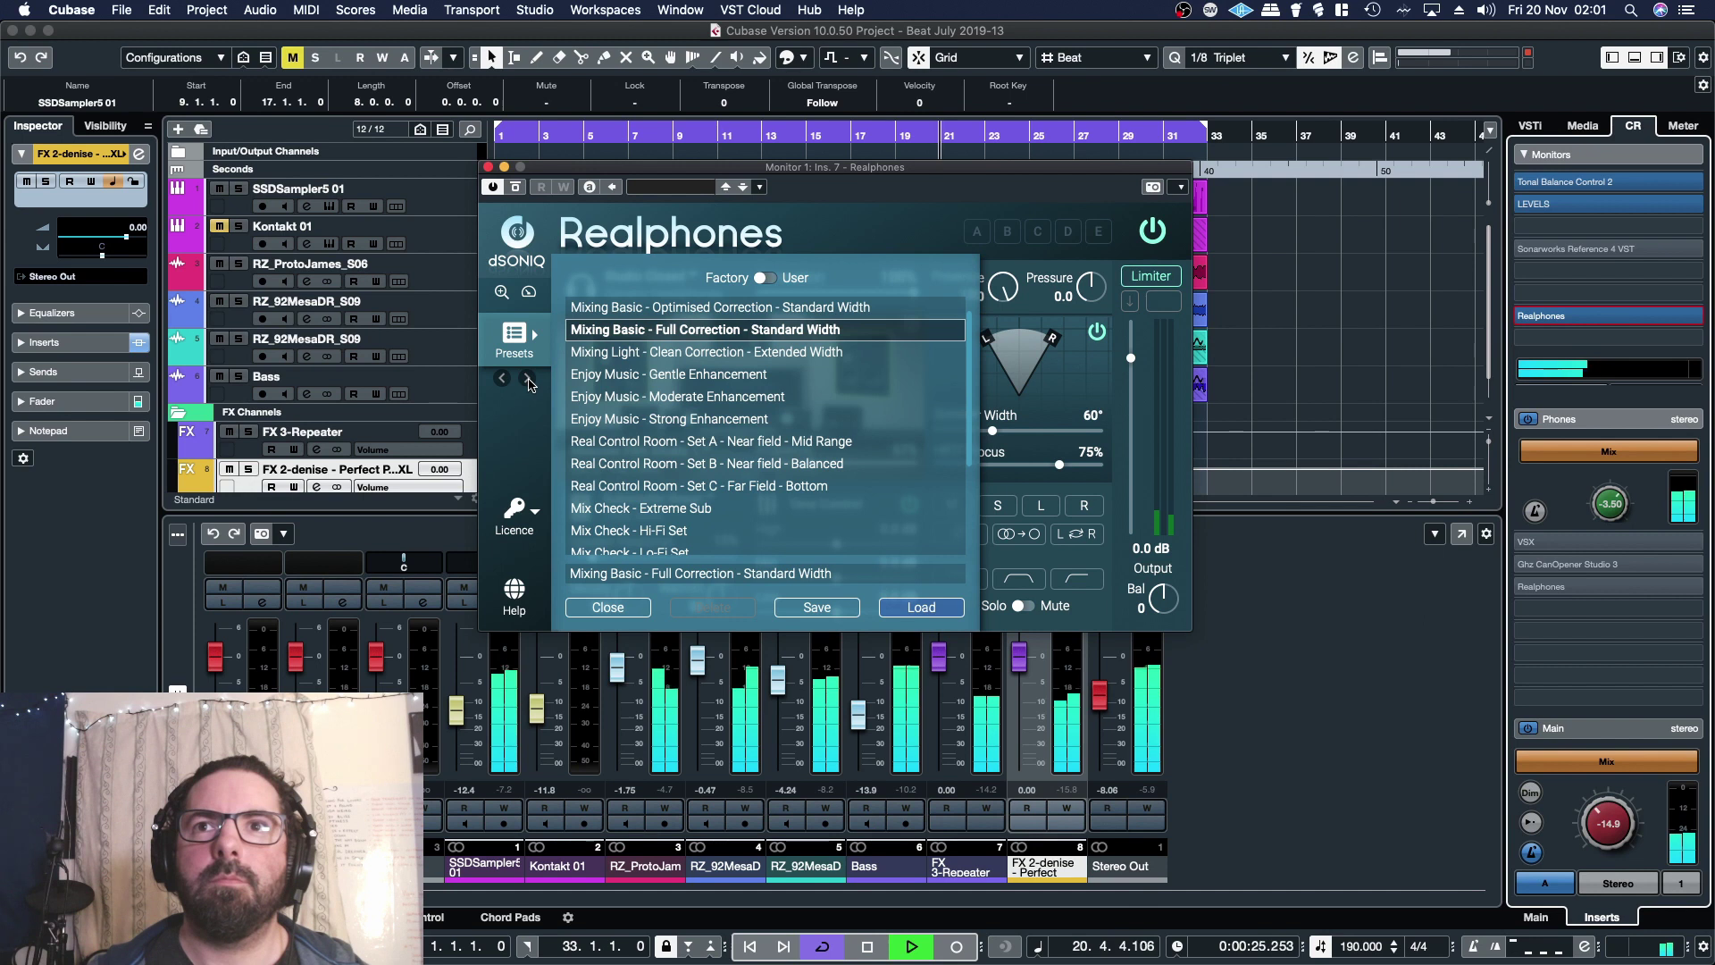
pyautogui.click(503, 381)
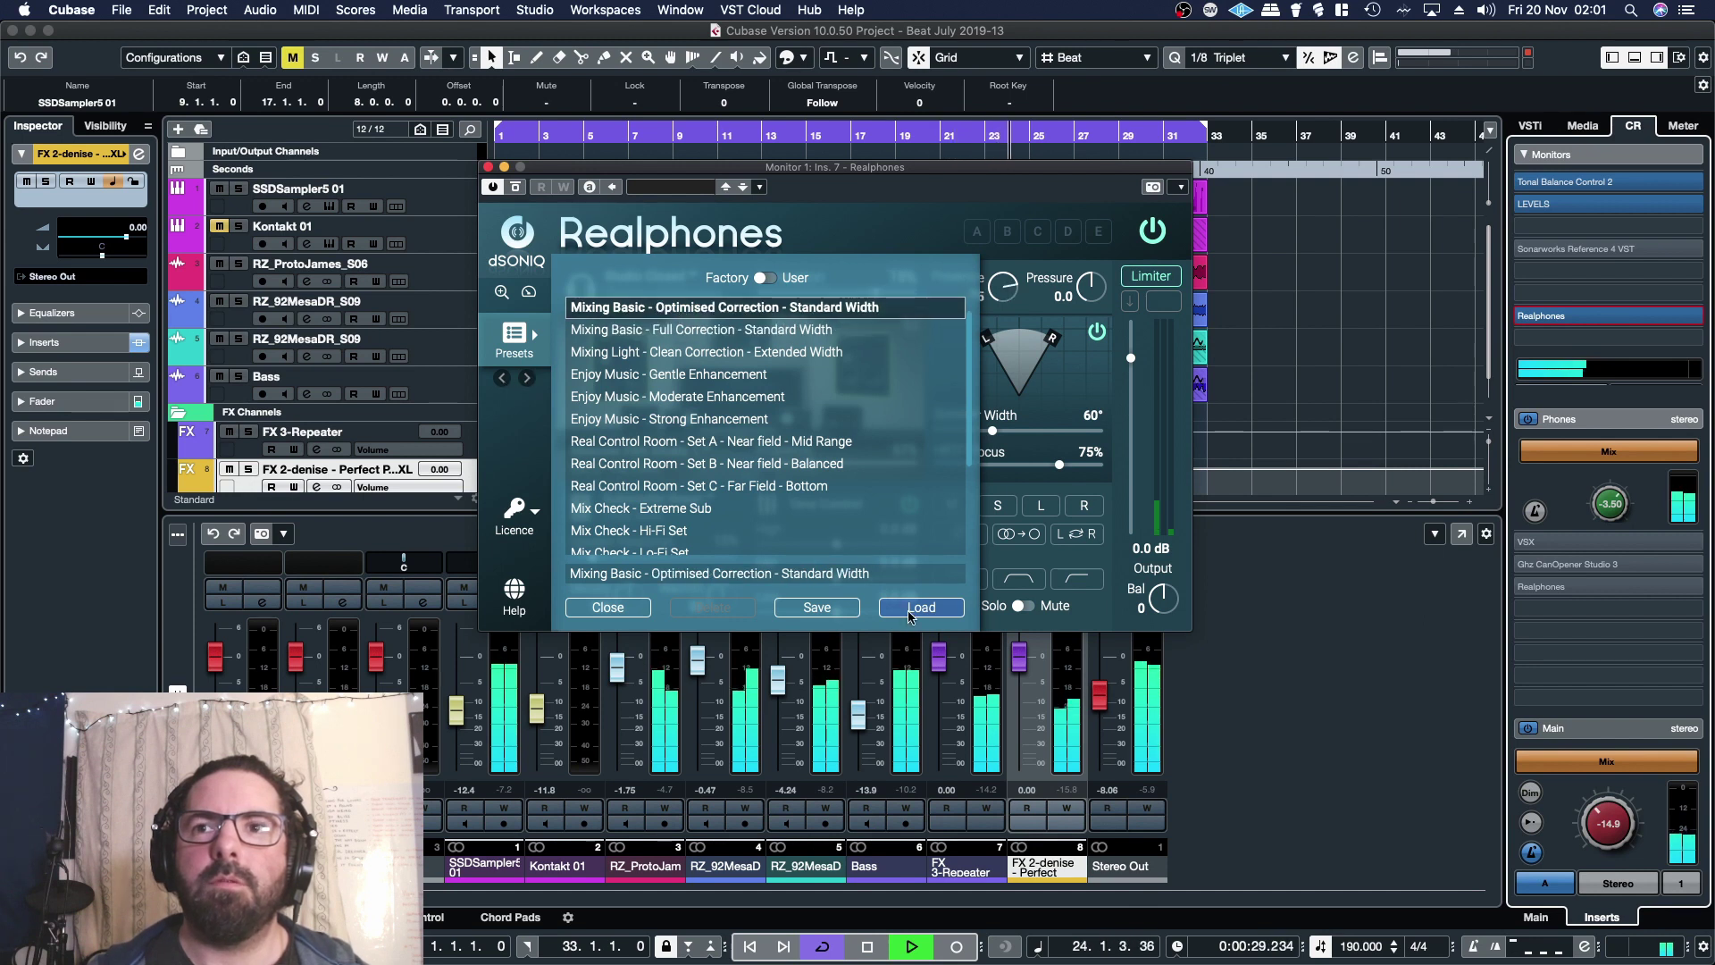
# Load Optimised Correction, A/B the correction bypass, then lower Correction to about 32%.
pyautogui.doubleClick(710, 308)
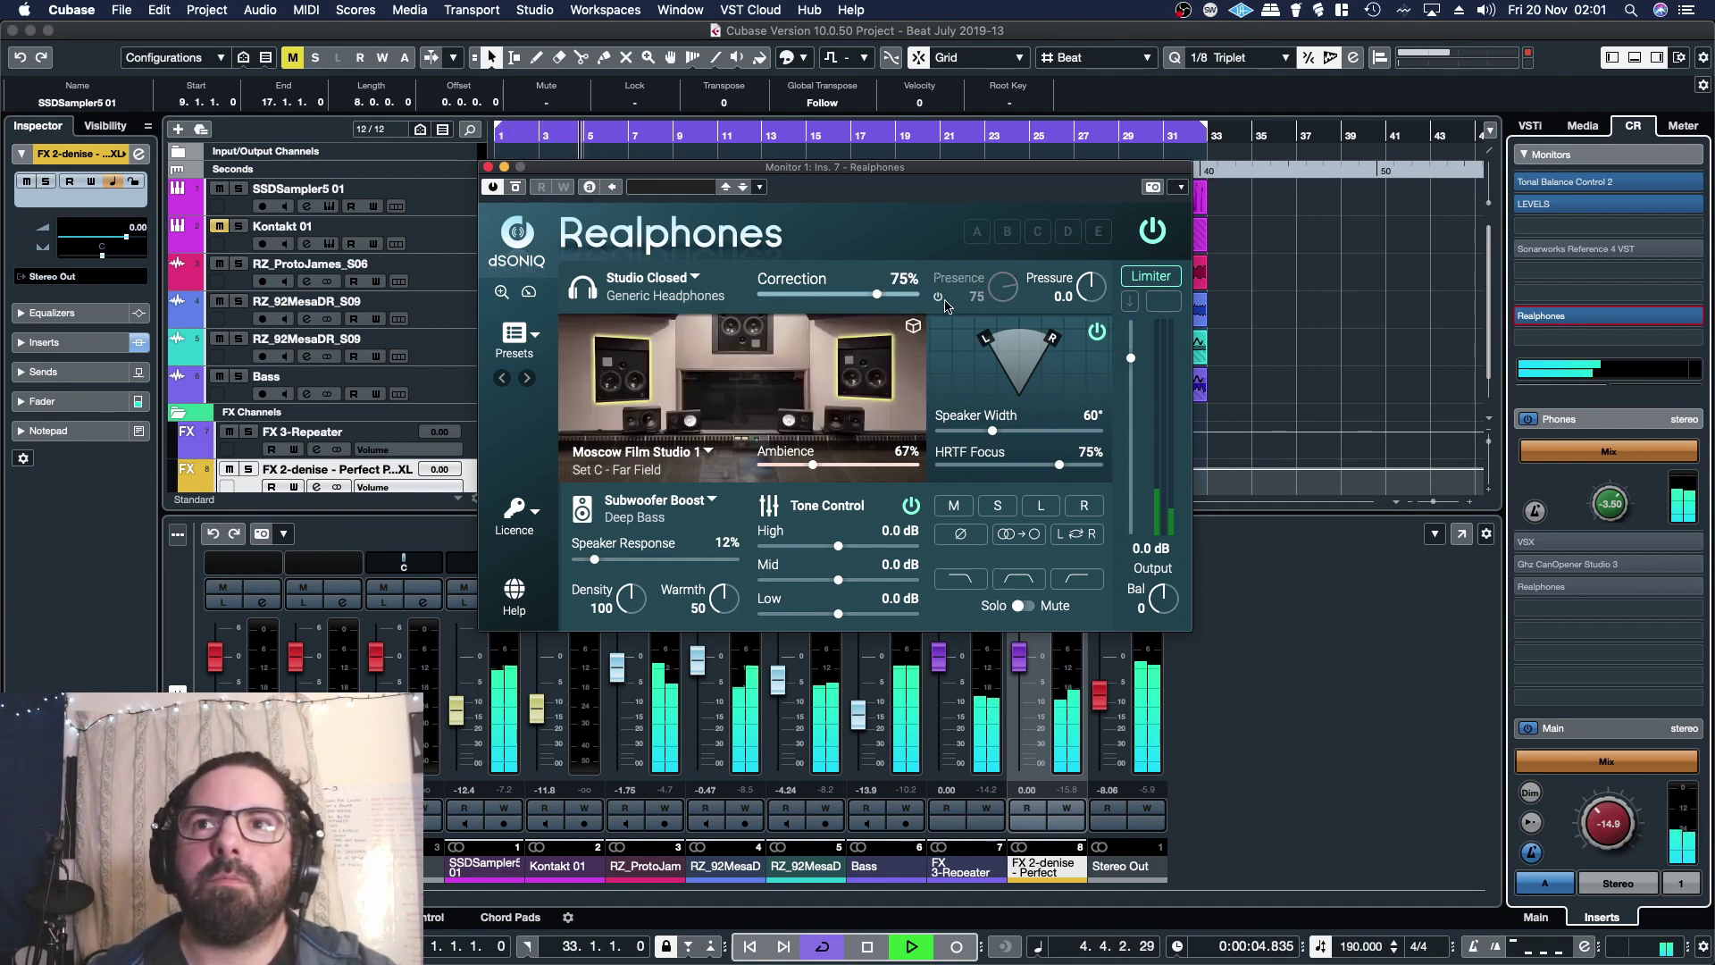
pyautogui.click(761, 305)
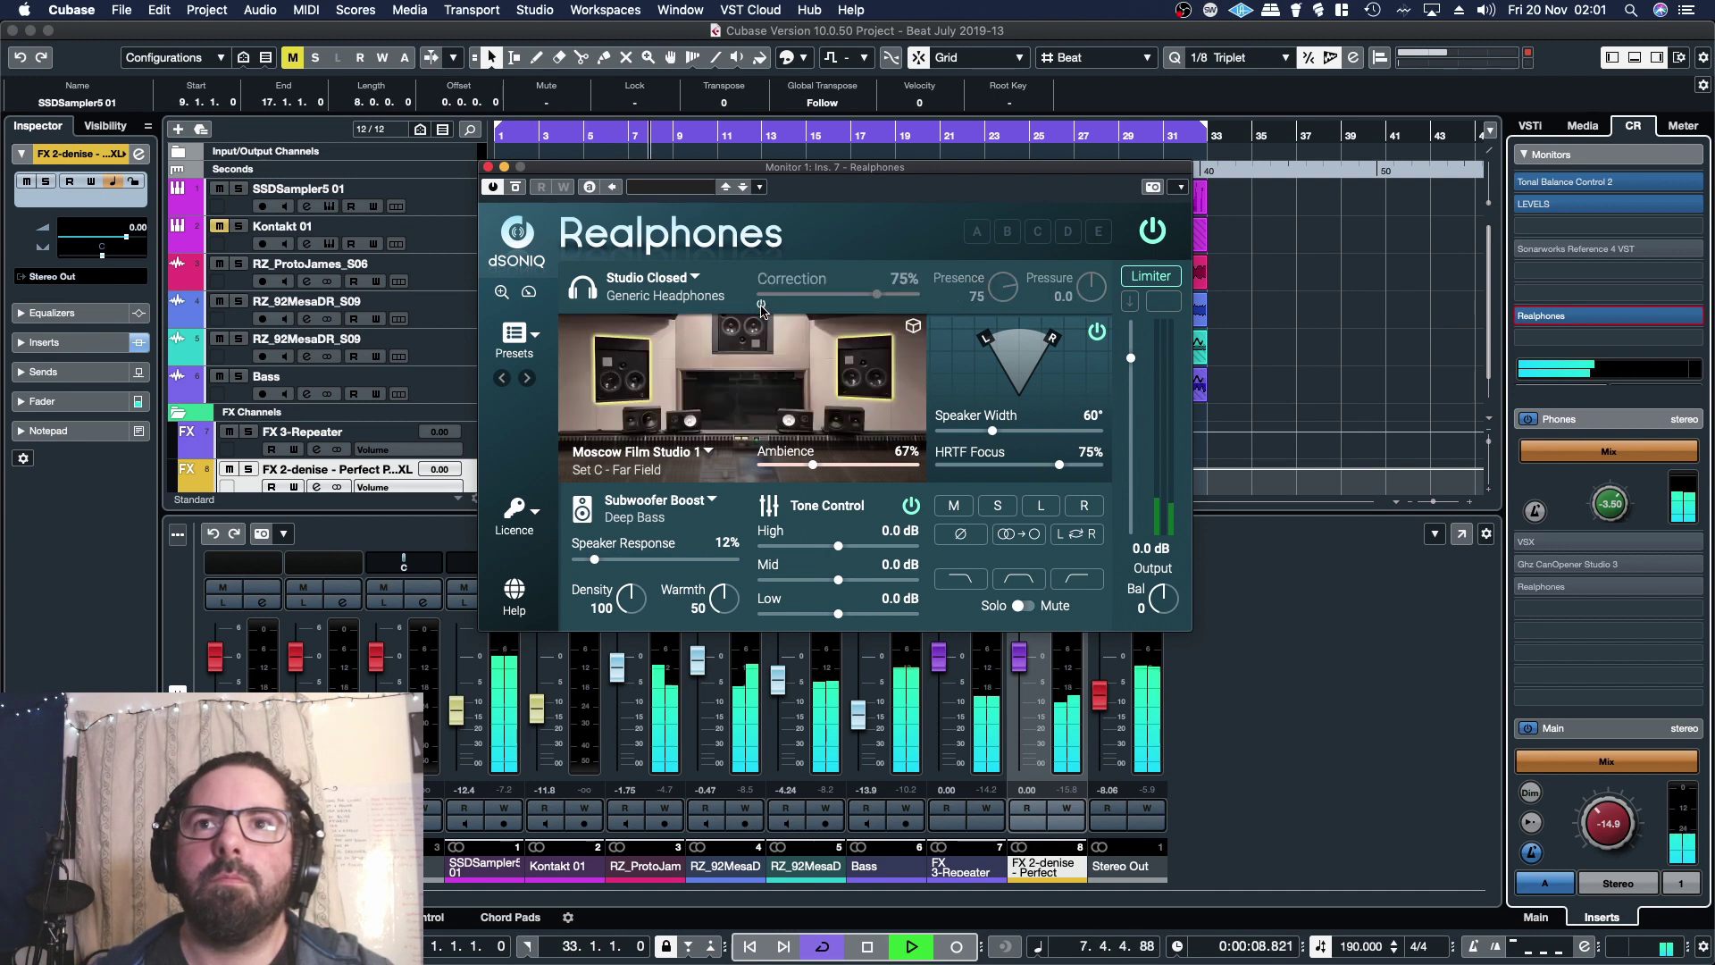
pyautogui.click(761, 305)
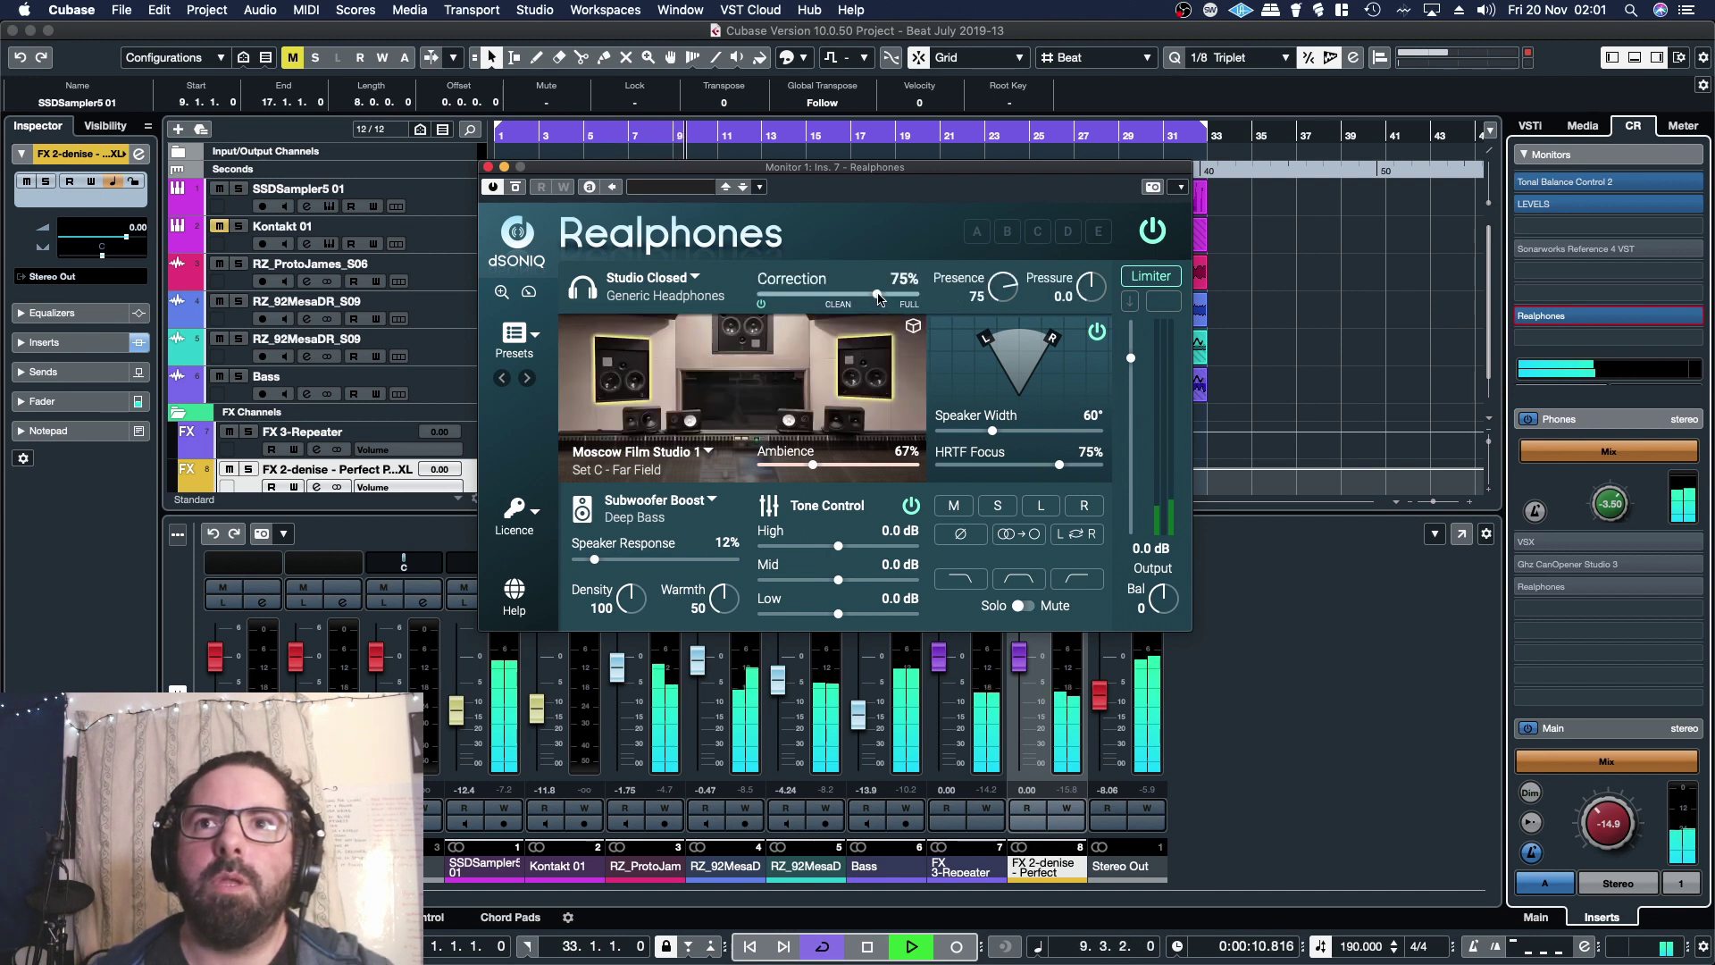
pyautogui.moveTo(876, 294); pyautogui.dragTo(810, 309)
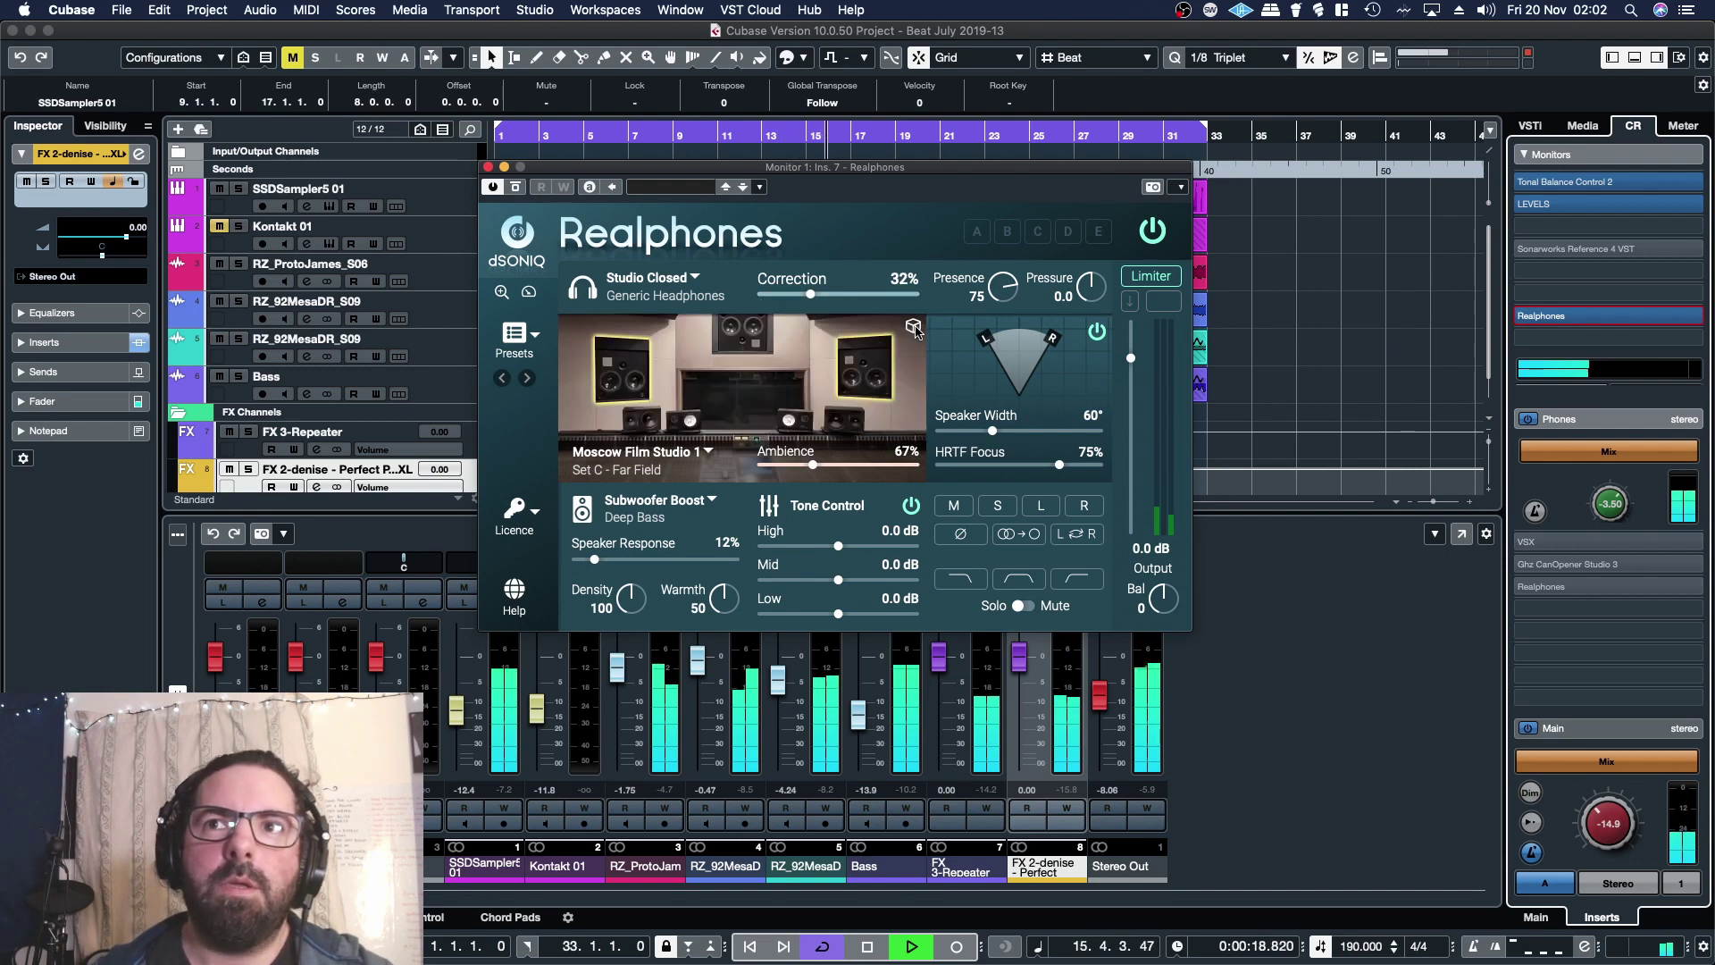
# Switch the graph among Correction, Room and Simulation curves while setting Correction to about 41%.
pyautogui.click(912, 326)
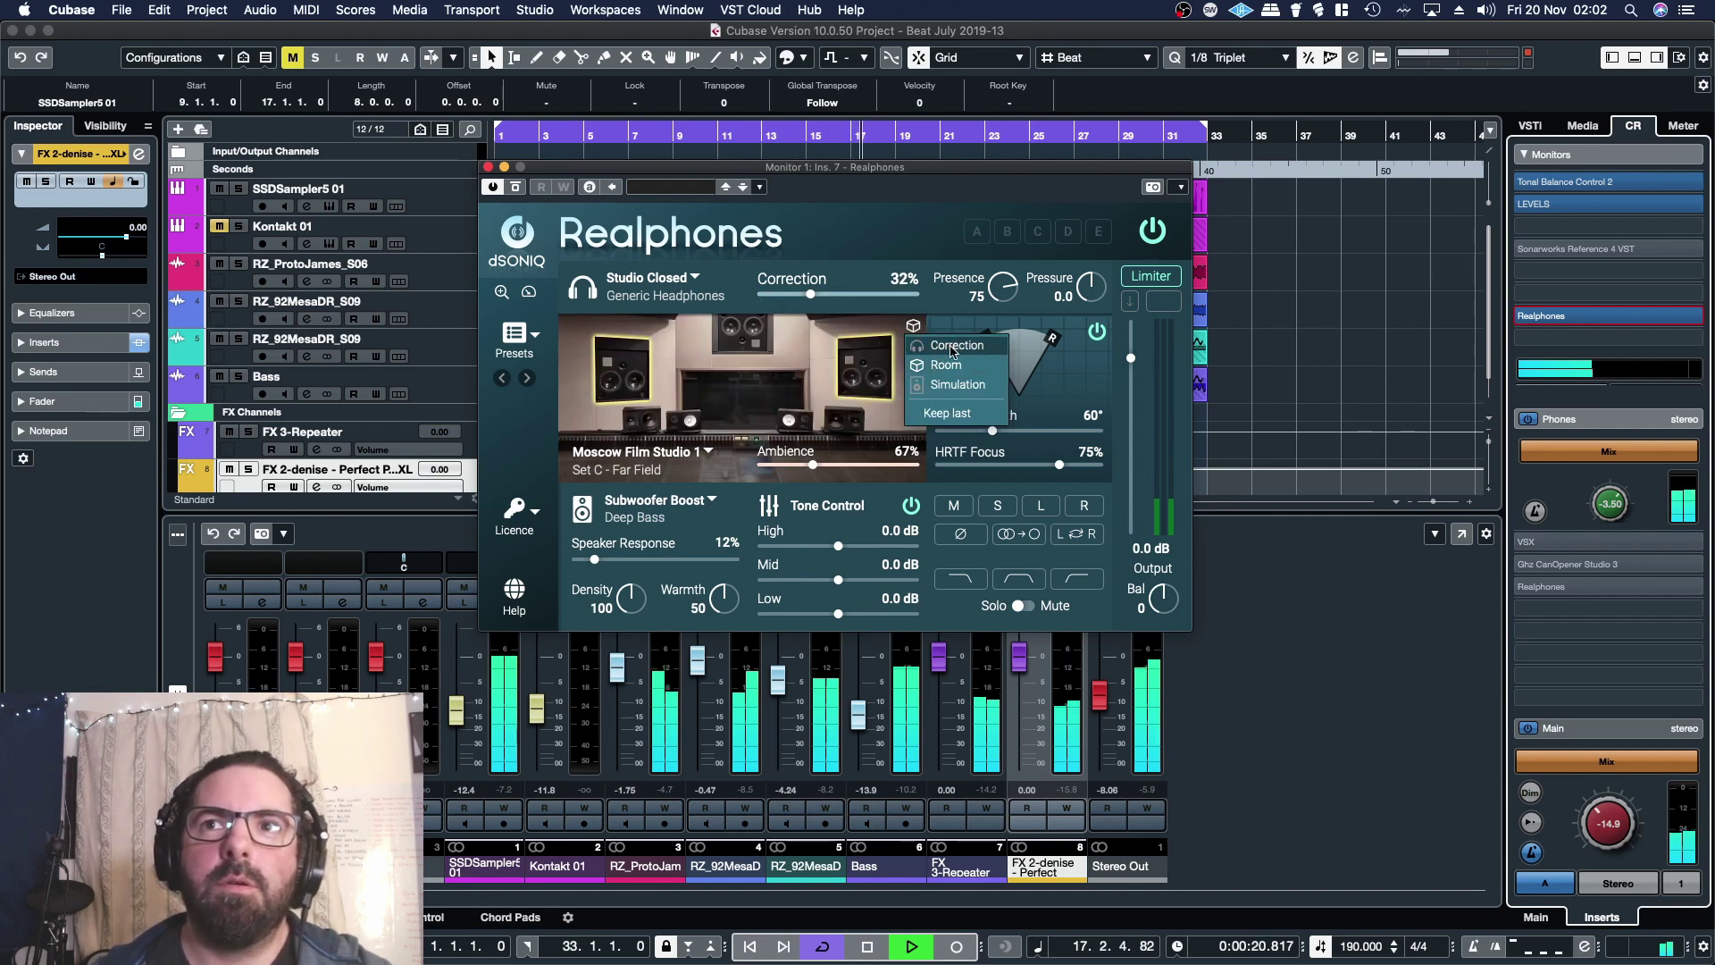
pyautogui.click(953, 347)
pyautogui.moveTo(813, 304)
pyautogui.mouseDown()
pyautogui.moveTo(883, 303)
pyautogui.moveTo(813, 306)
pyautogui.moveTo(840, 304)
pyautogui.mouseUp()
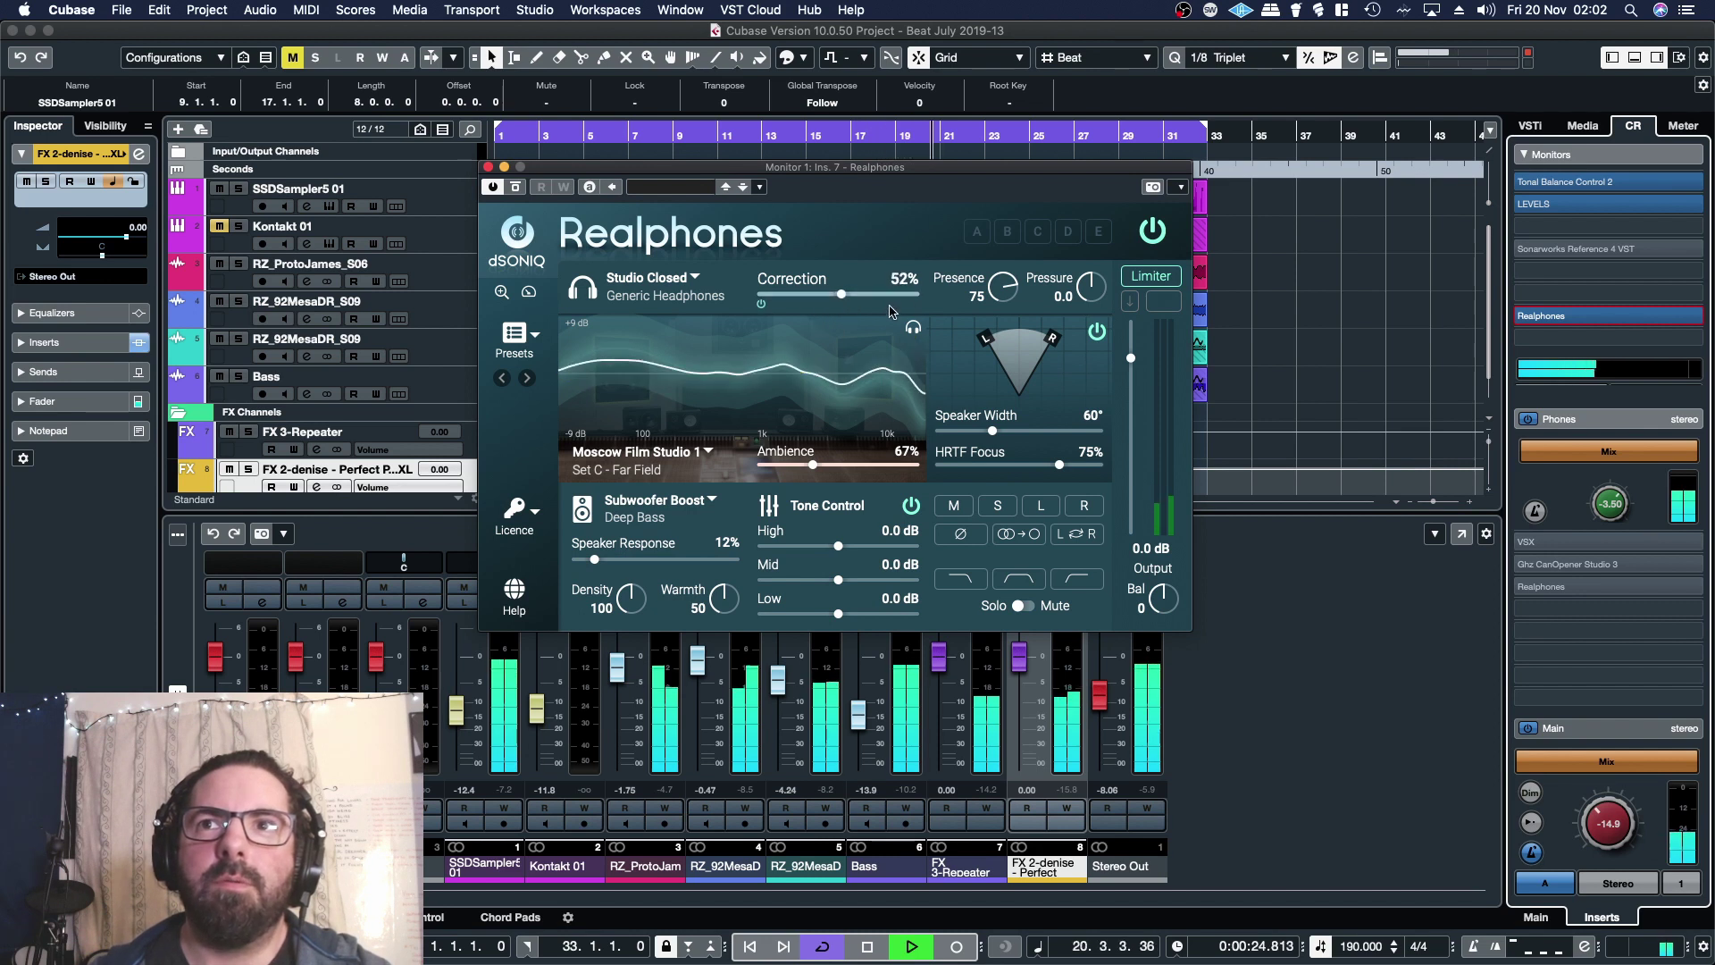
pyautogui.click(912, 329)
pyautogui.click(947, 364)
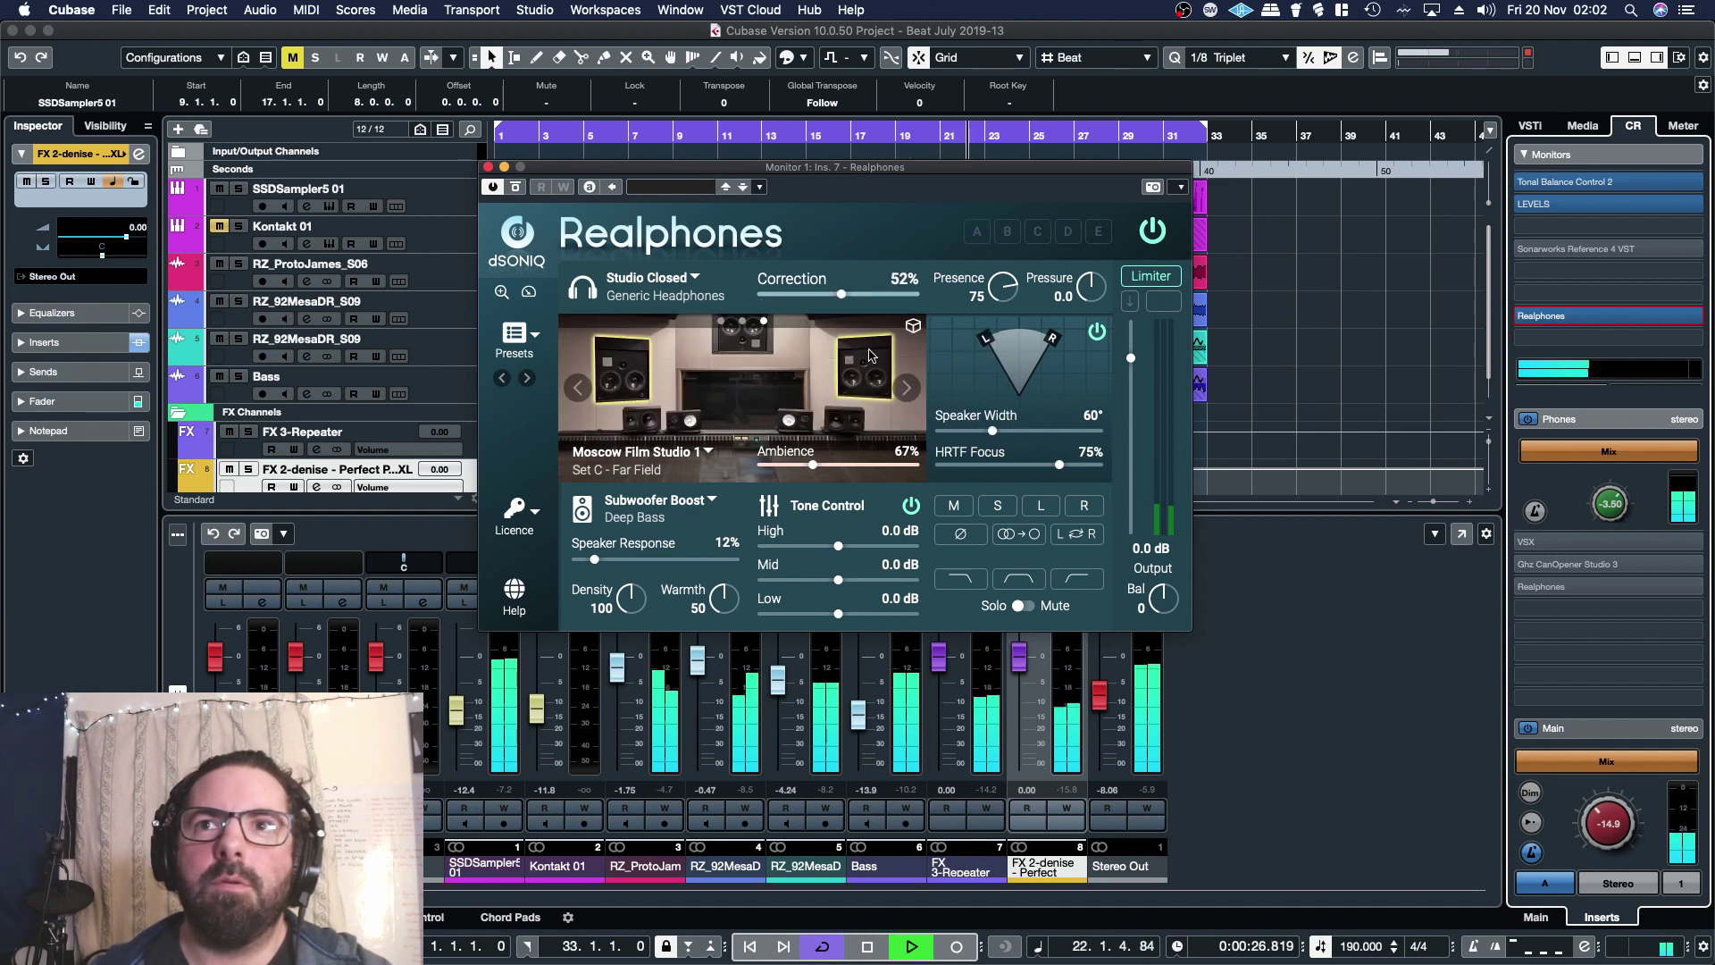
pyautogui.click(913, 327)
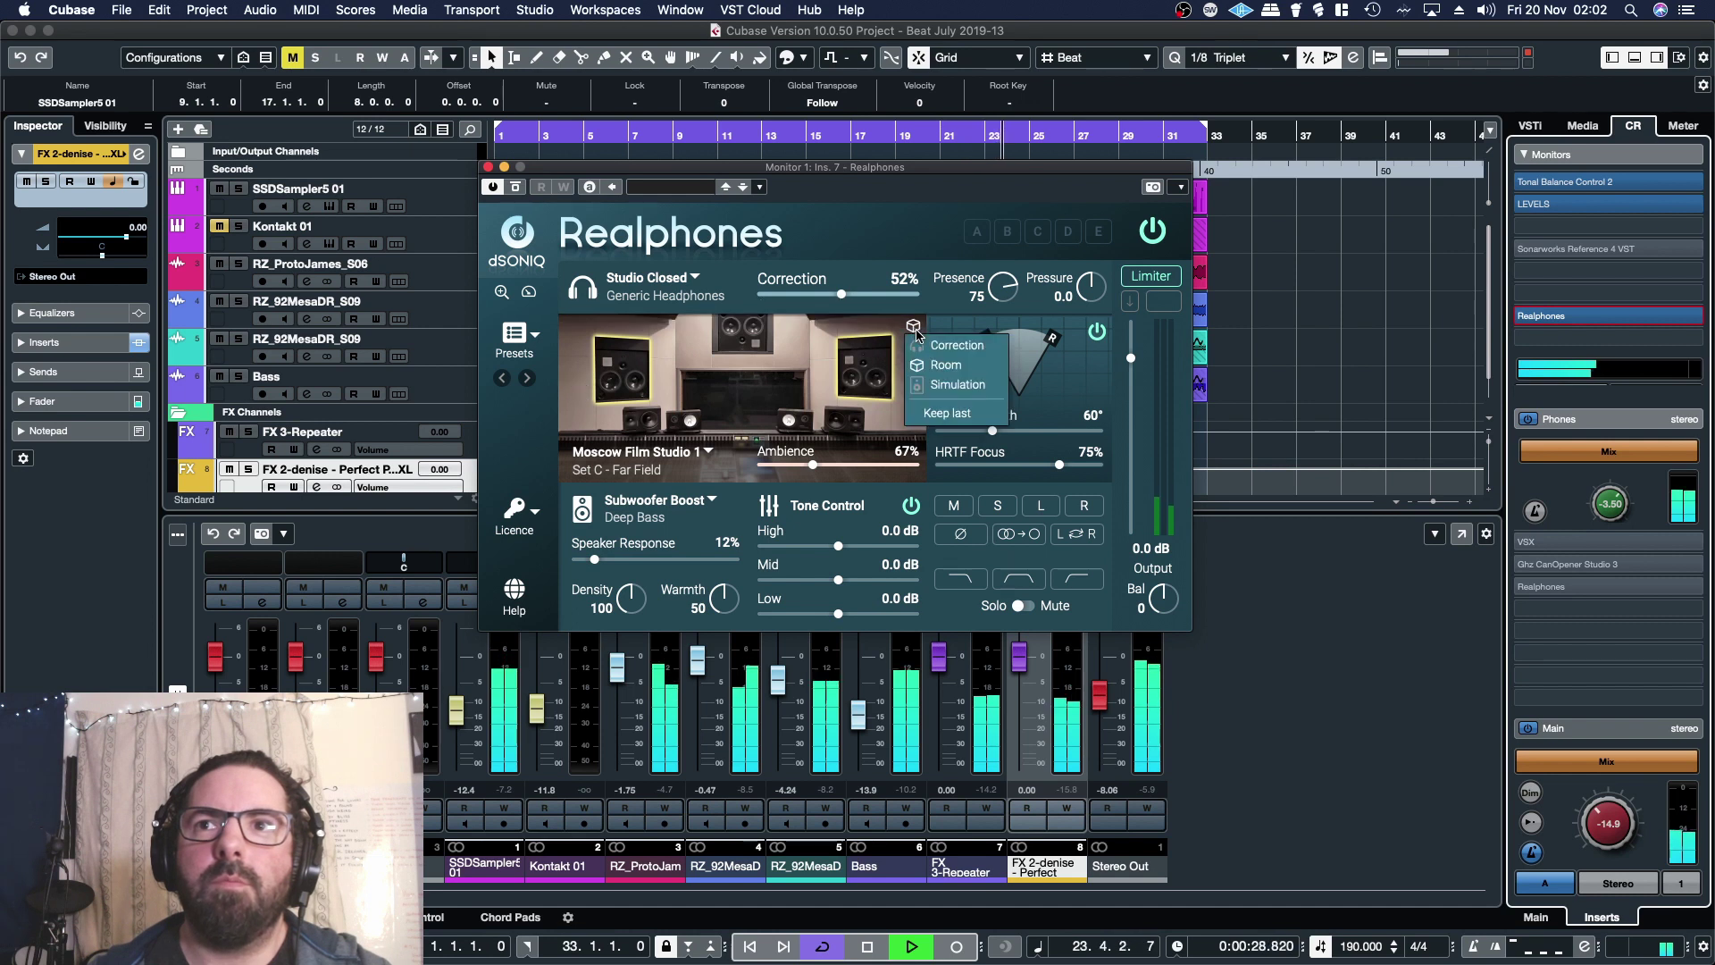
pyautogui.click(931, 386)
pyautogui.moveTo(844, 308)
pyautogui.mouseDown()
pyautogui.moveTo(879, 302)
pyautogui.moveTo(824, 303)
pyautogui.mouseUp()
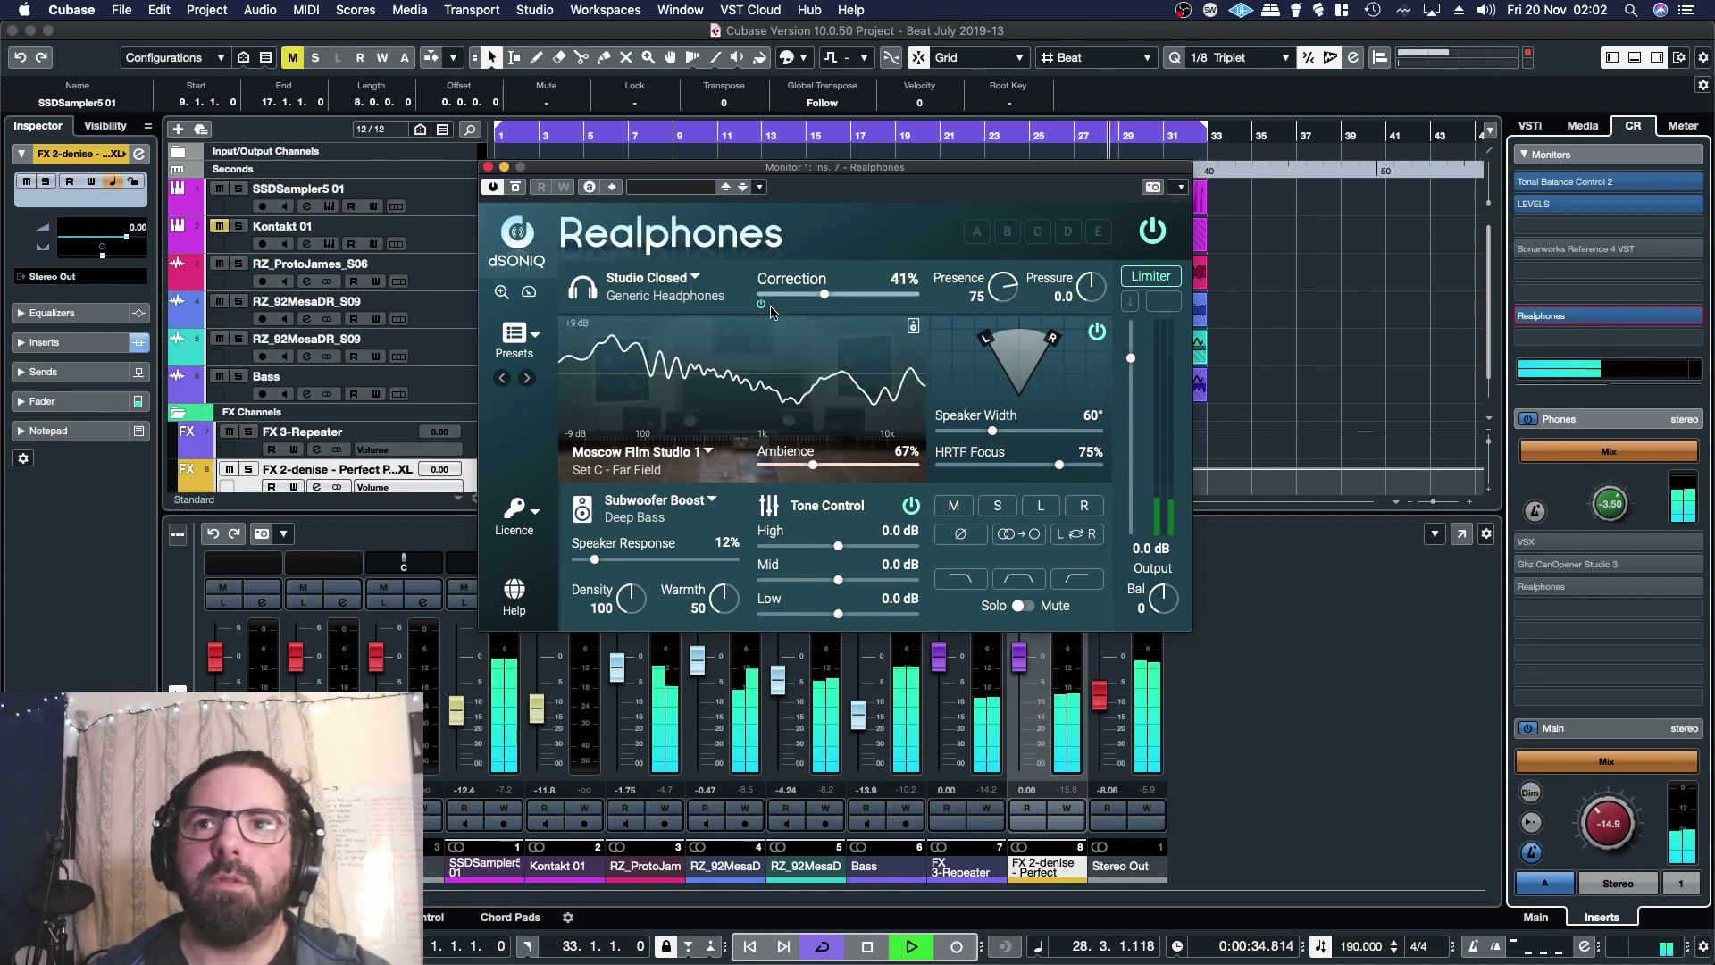
pyautogui.click(917, 329)
pyautogui.click(951, 362)
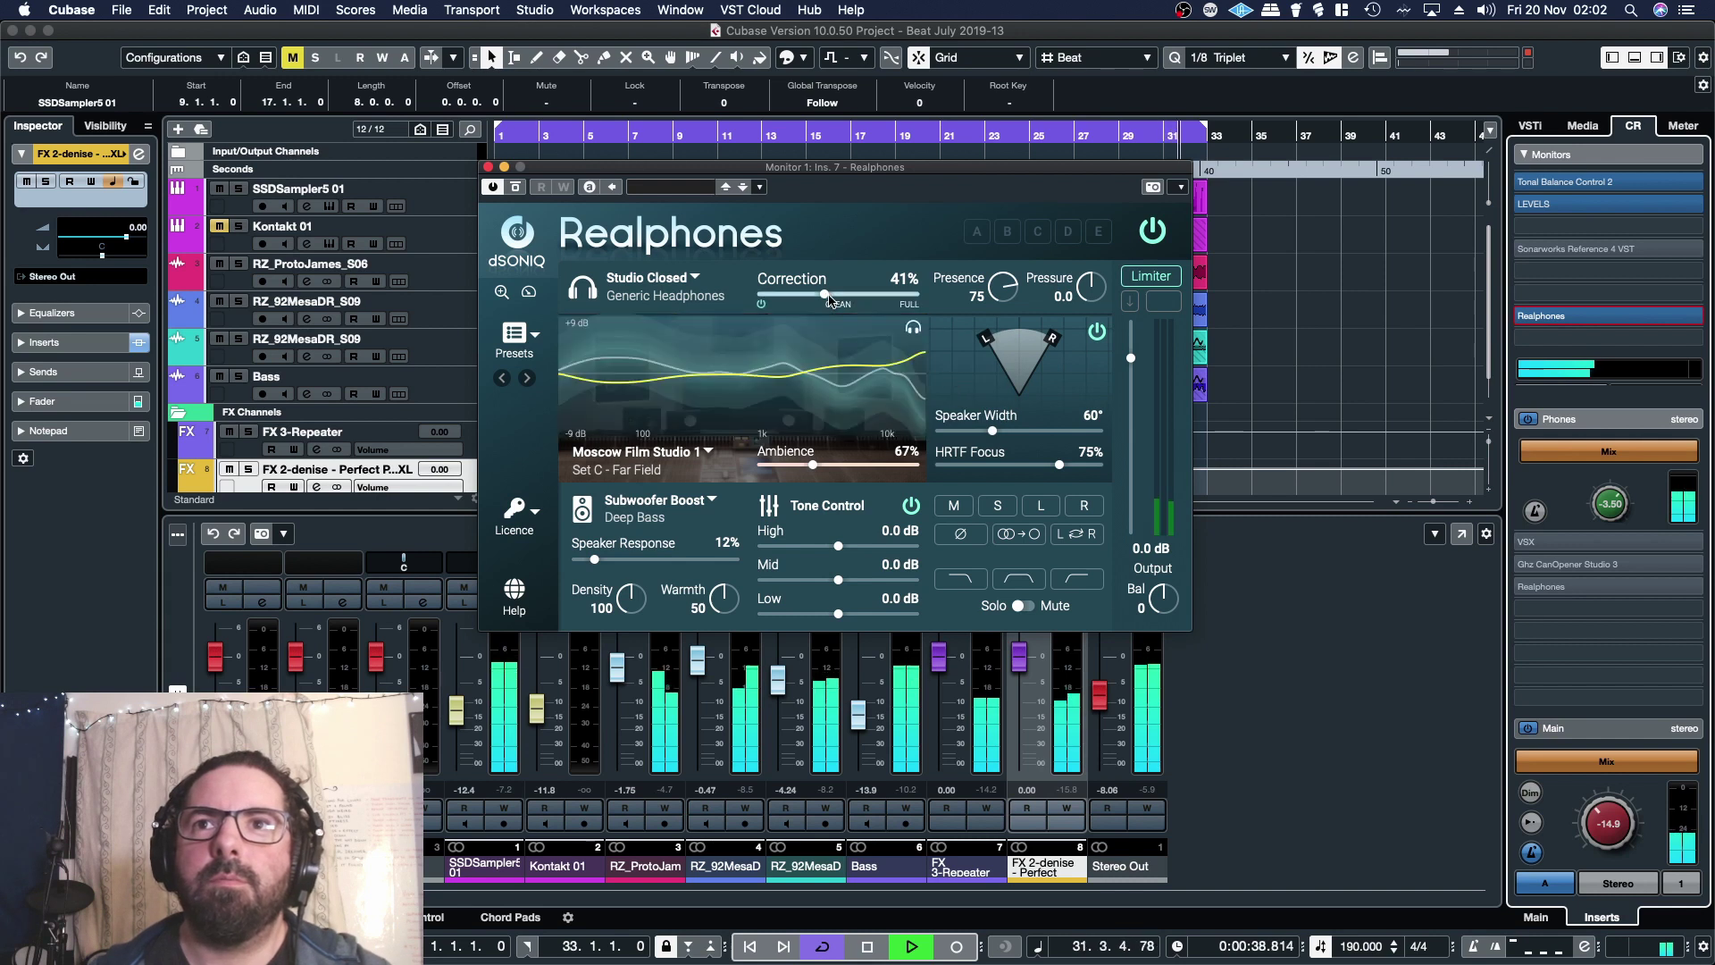
# Raise Correction to 55% and Ambience from 67% to 92%, comparing with Ambience bypassed.
pyautogui.moveTo(829, 301); pyautogui.dragTo(853, 314)
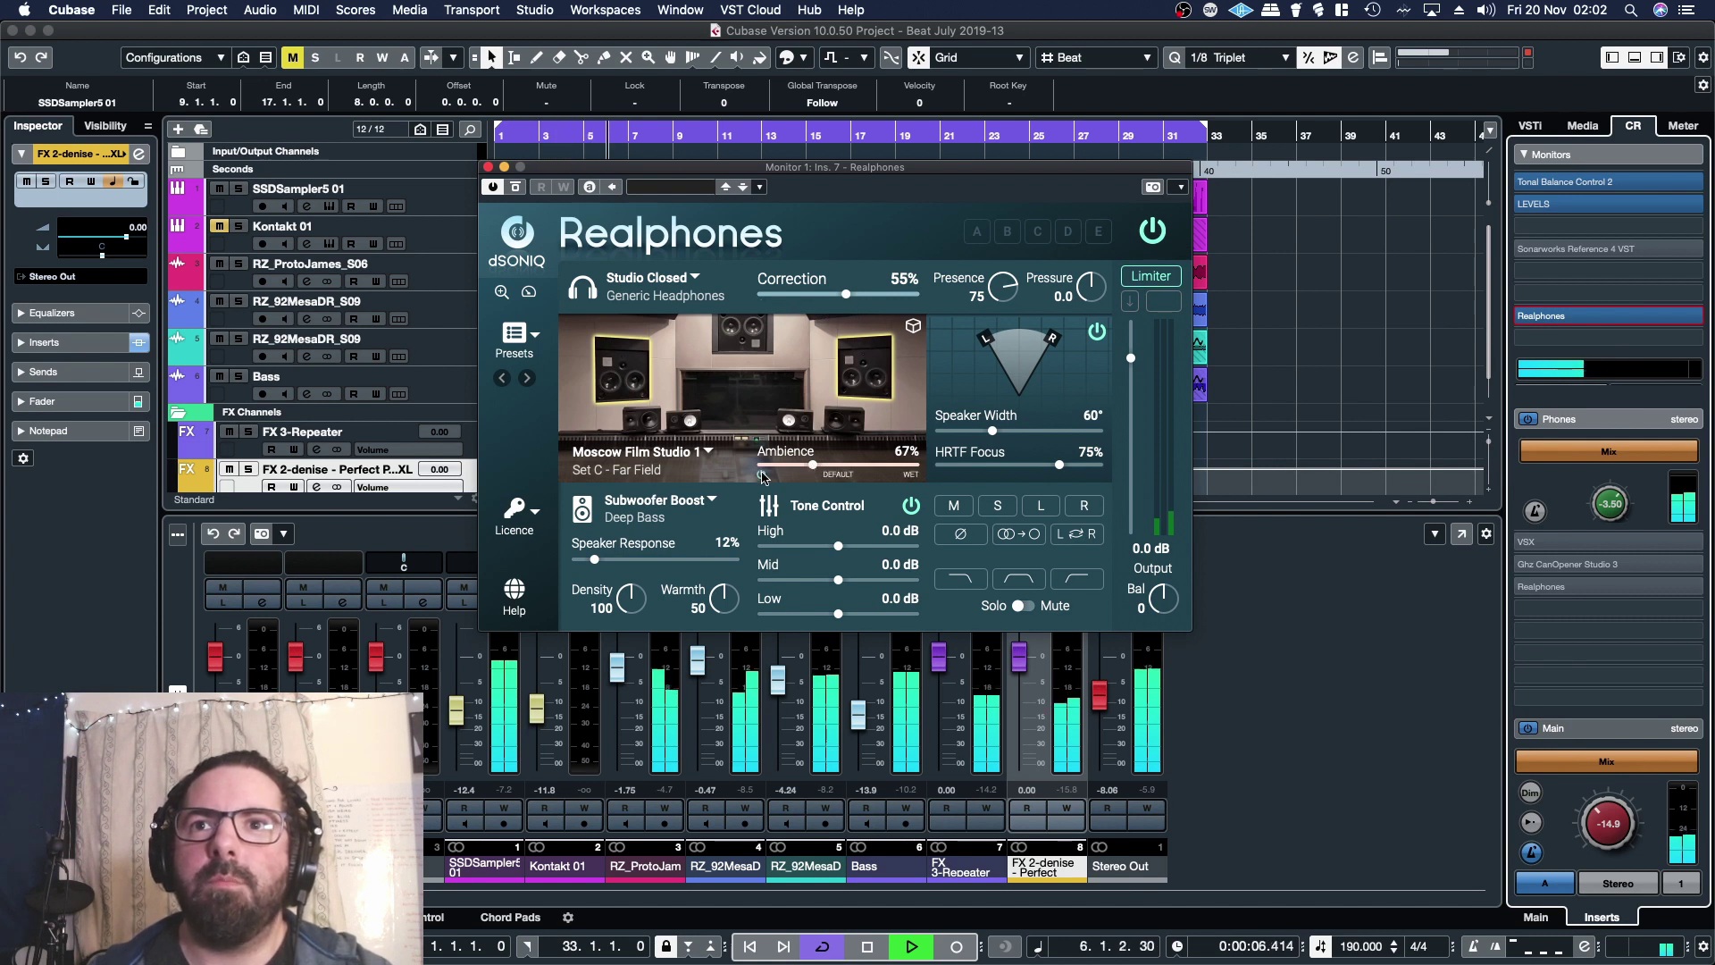
pyautogui.click(761, 476)
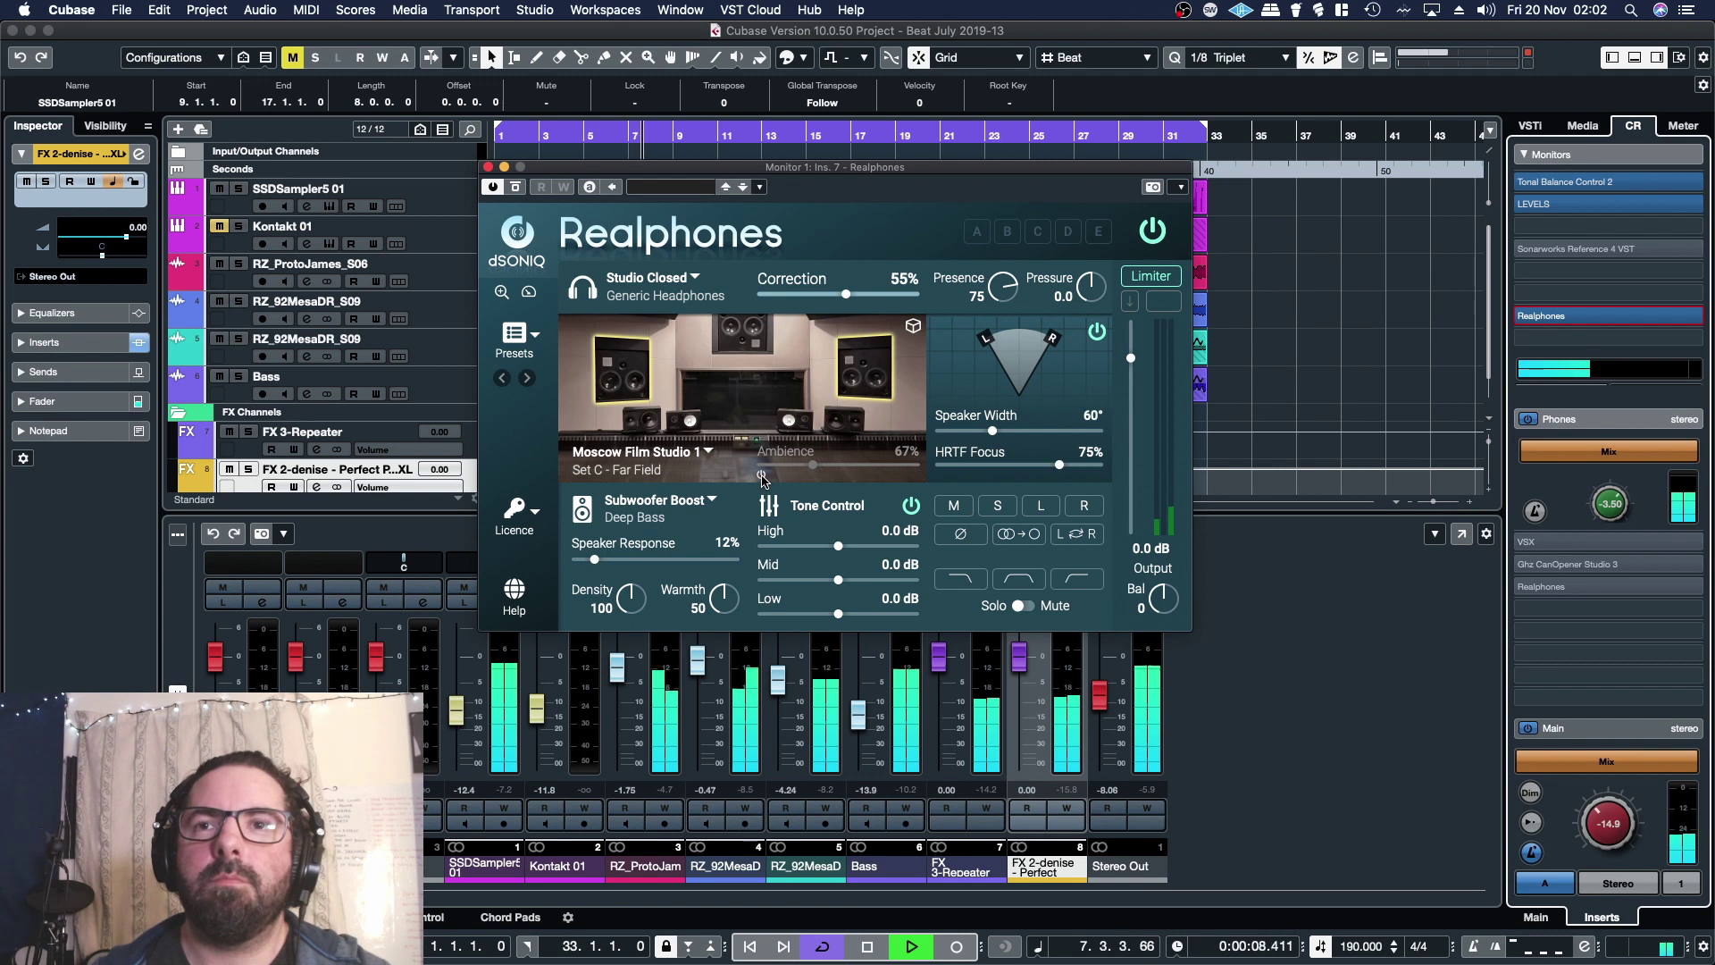
pyautogui.click(761, 475)
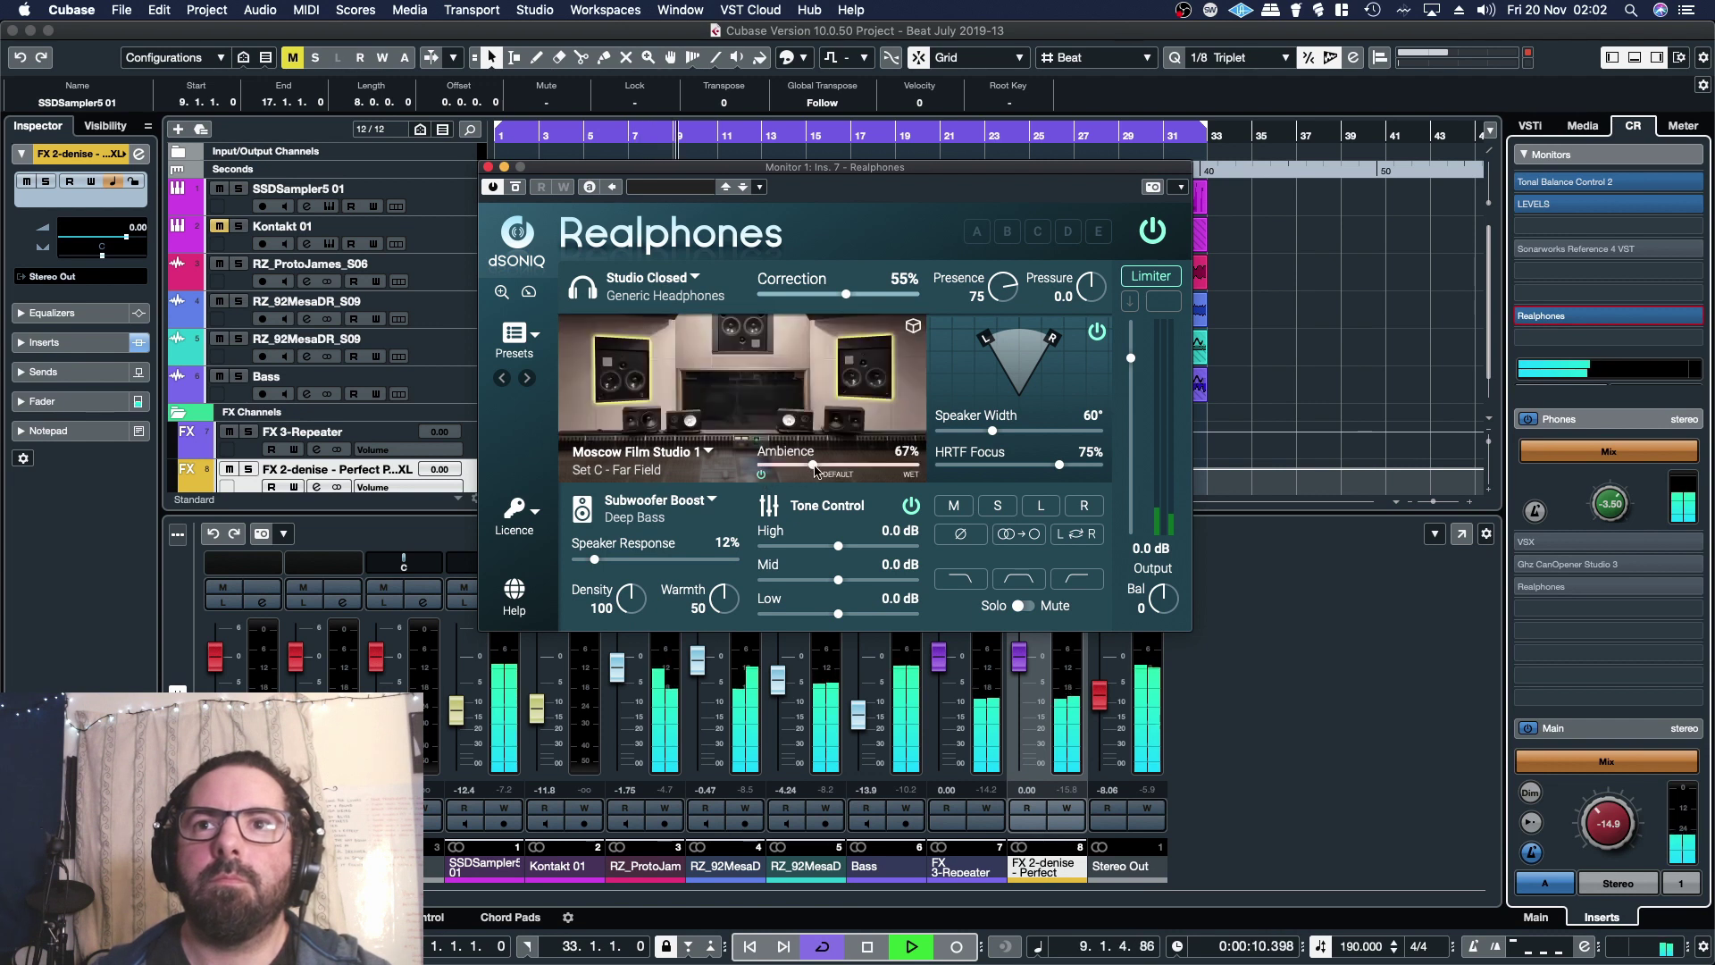
pyautogui.moveTo(816, 472)
pyautogui.mouseDown()
pyautogui.moveTo(893, 482)
pyautogui.moveTo(836, 484)
pyautogui.mouseUp()
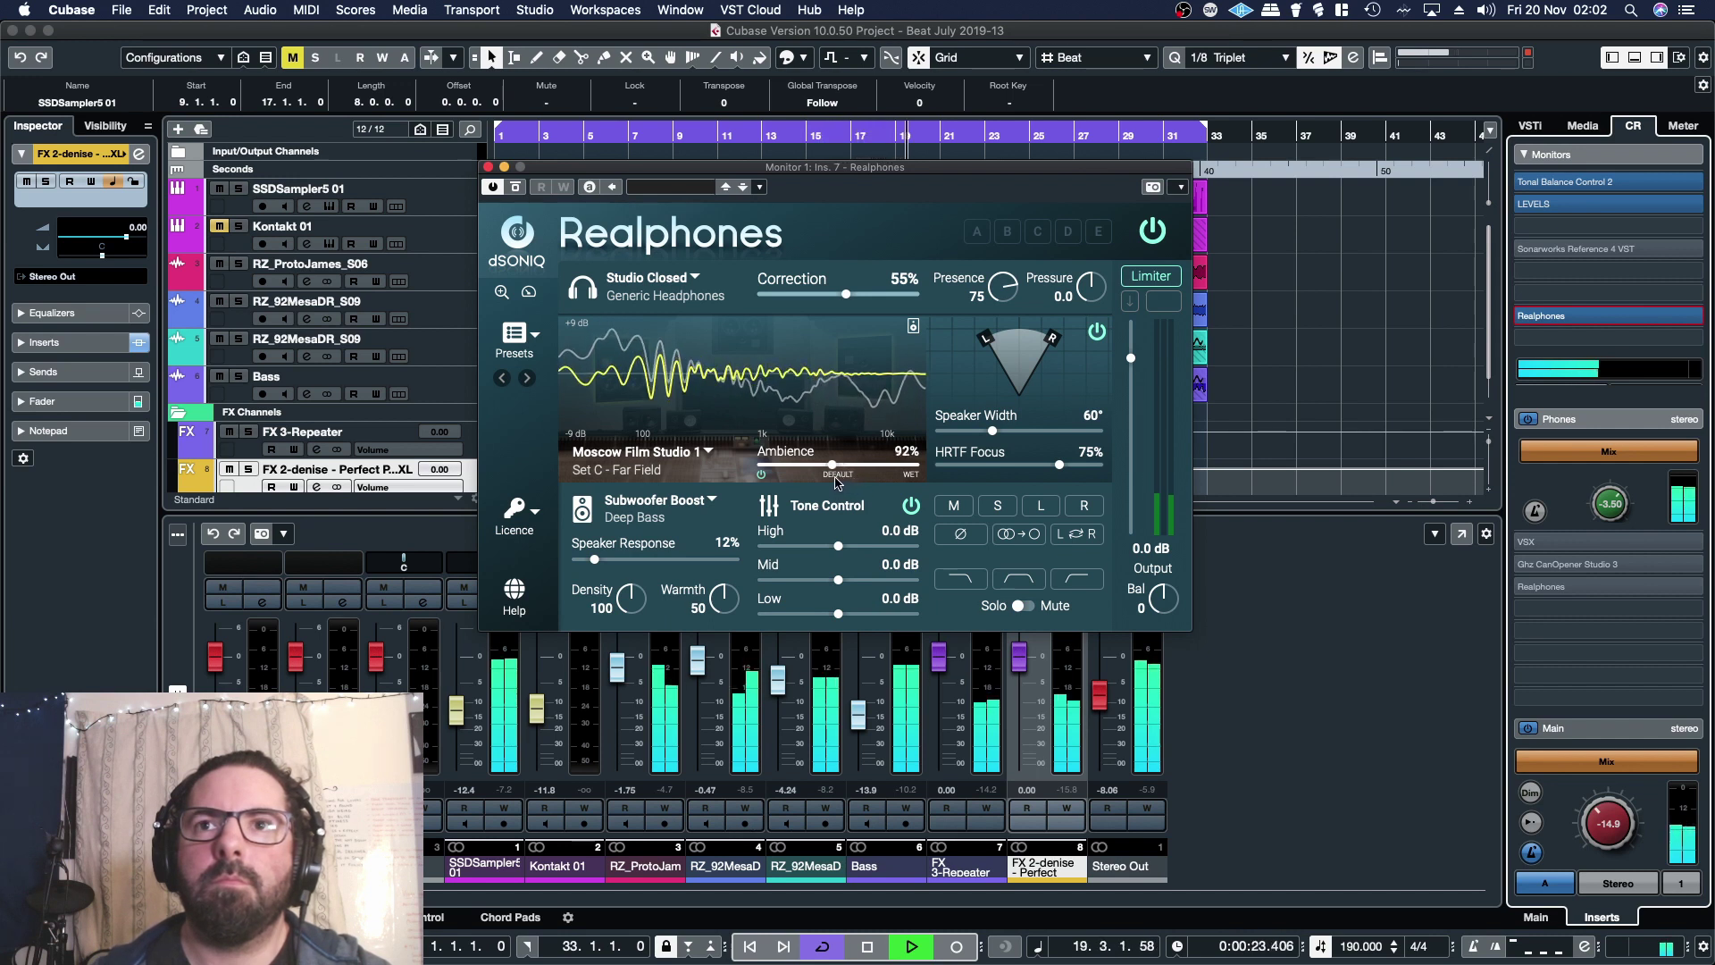
pyautogui.click(762, 477)
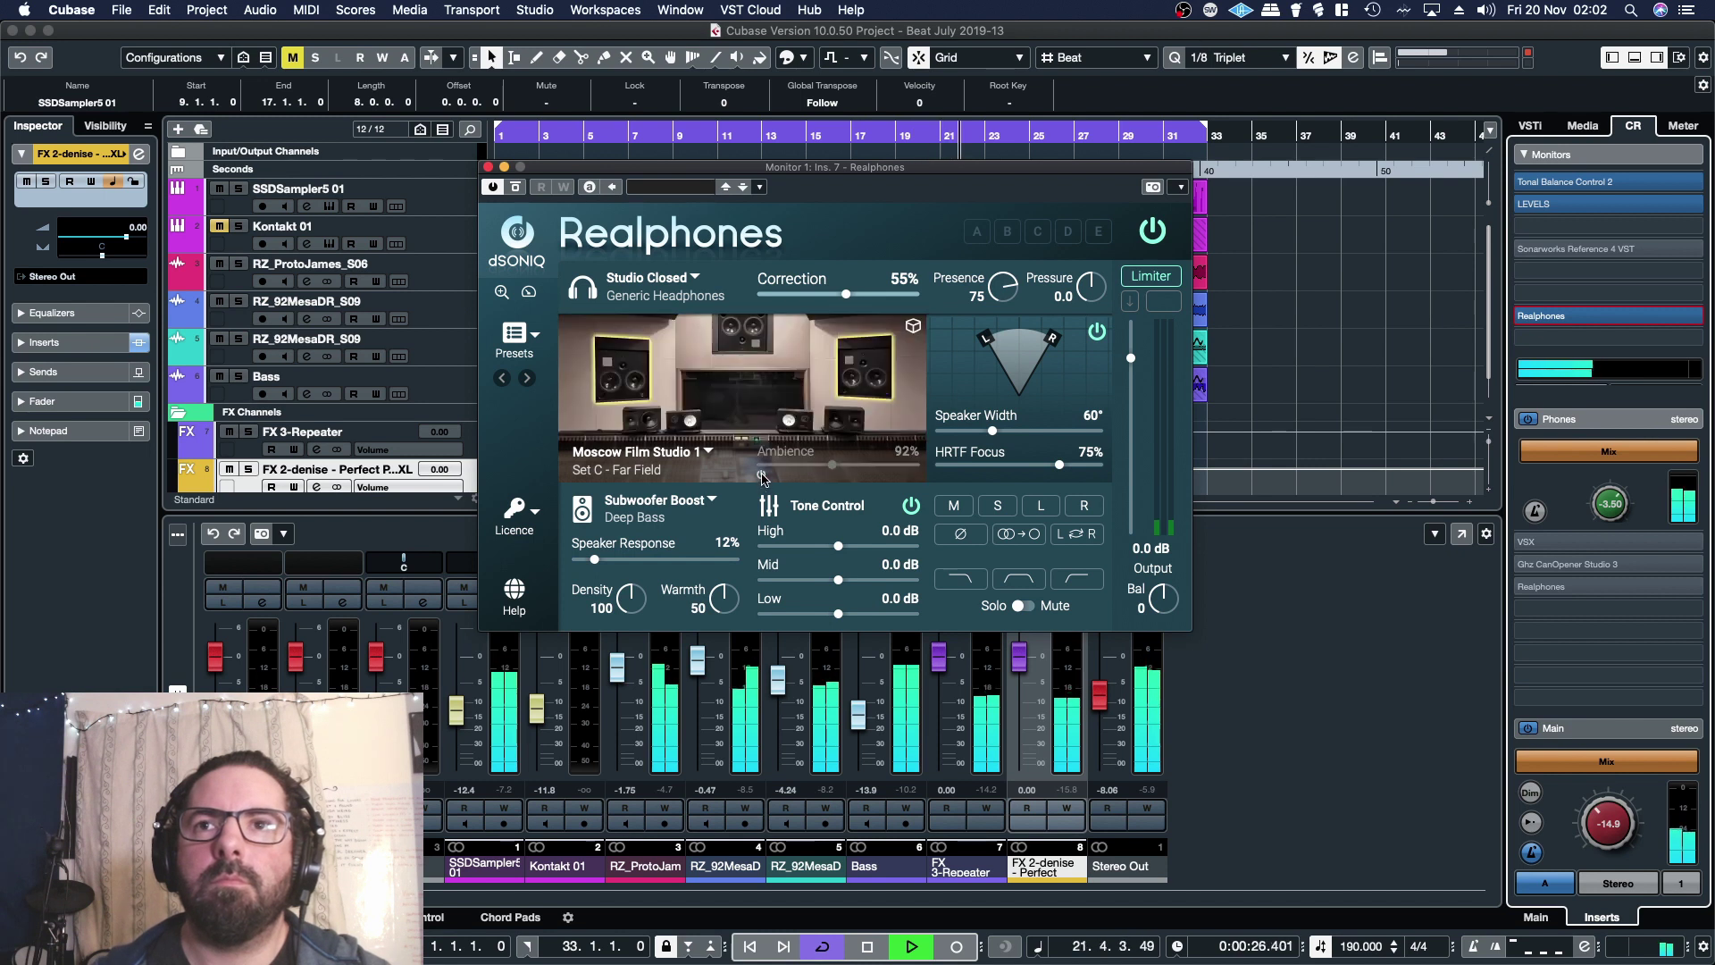
pyautogui.click(762, 477)
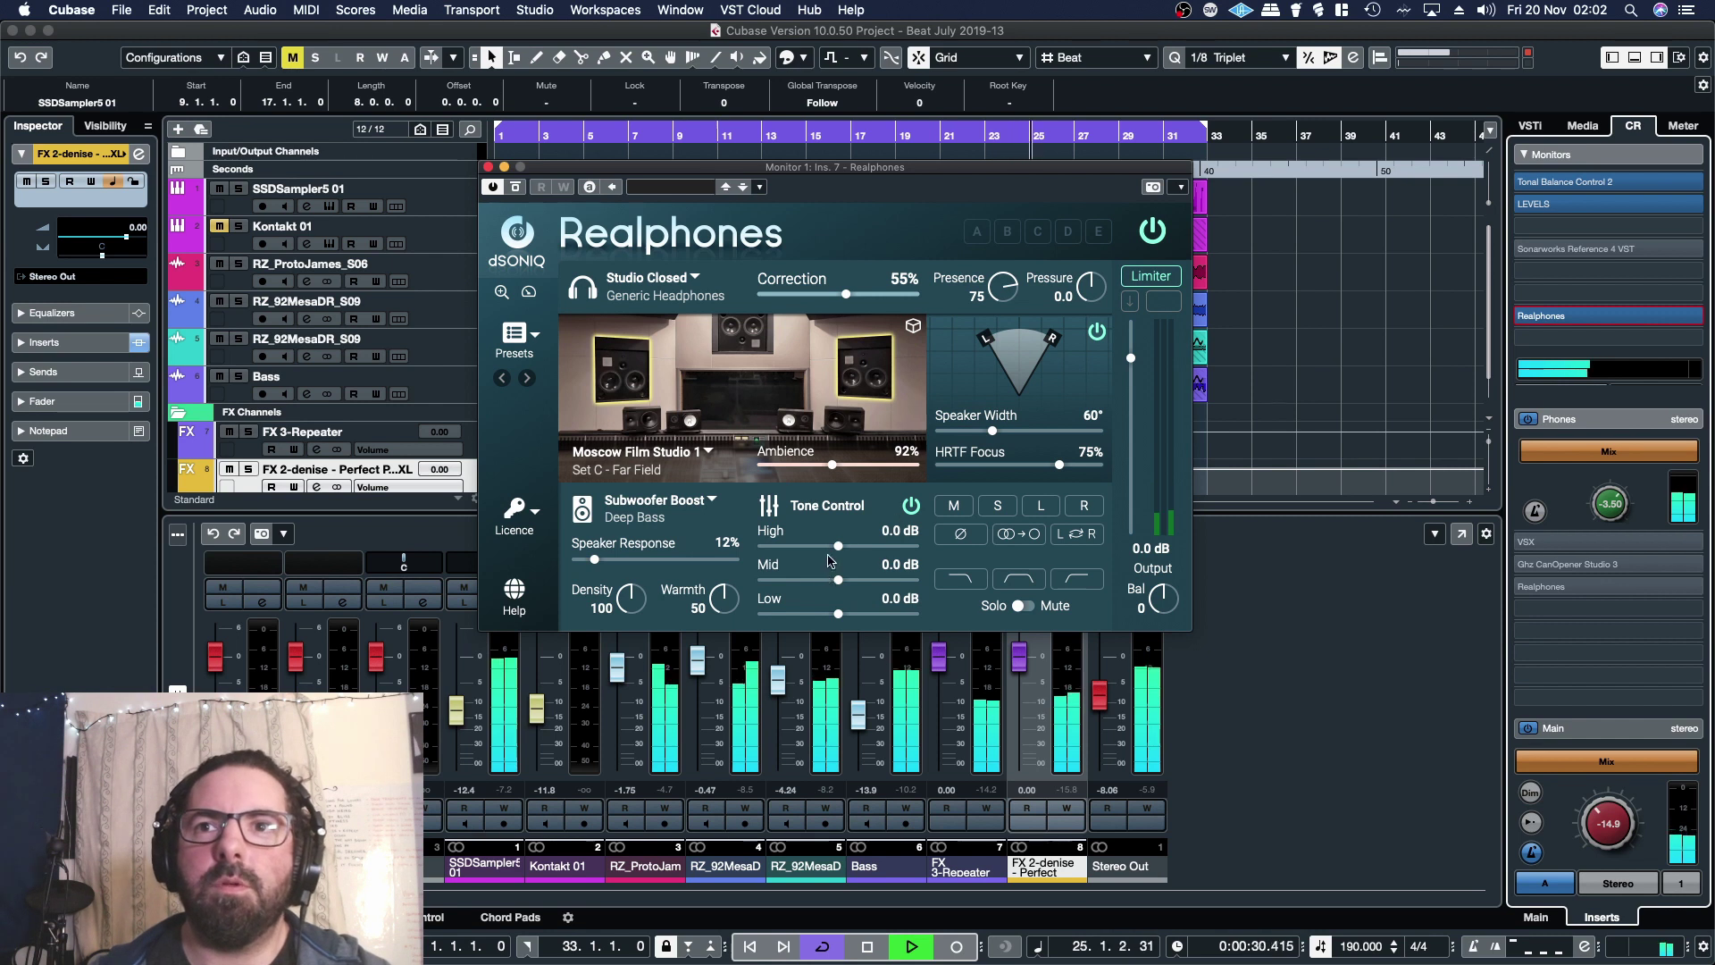
pyautogui.moveTo(837, 547)
pyautogui.mouseDown()
pyautogui.moveTo(914, 567)
pyautogui.moveTo(841, 585)
pyautogui.moveTo(868, 549)
pyautogui.moveTo(843, 547)
pyautogui.mouseUp()
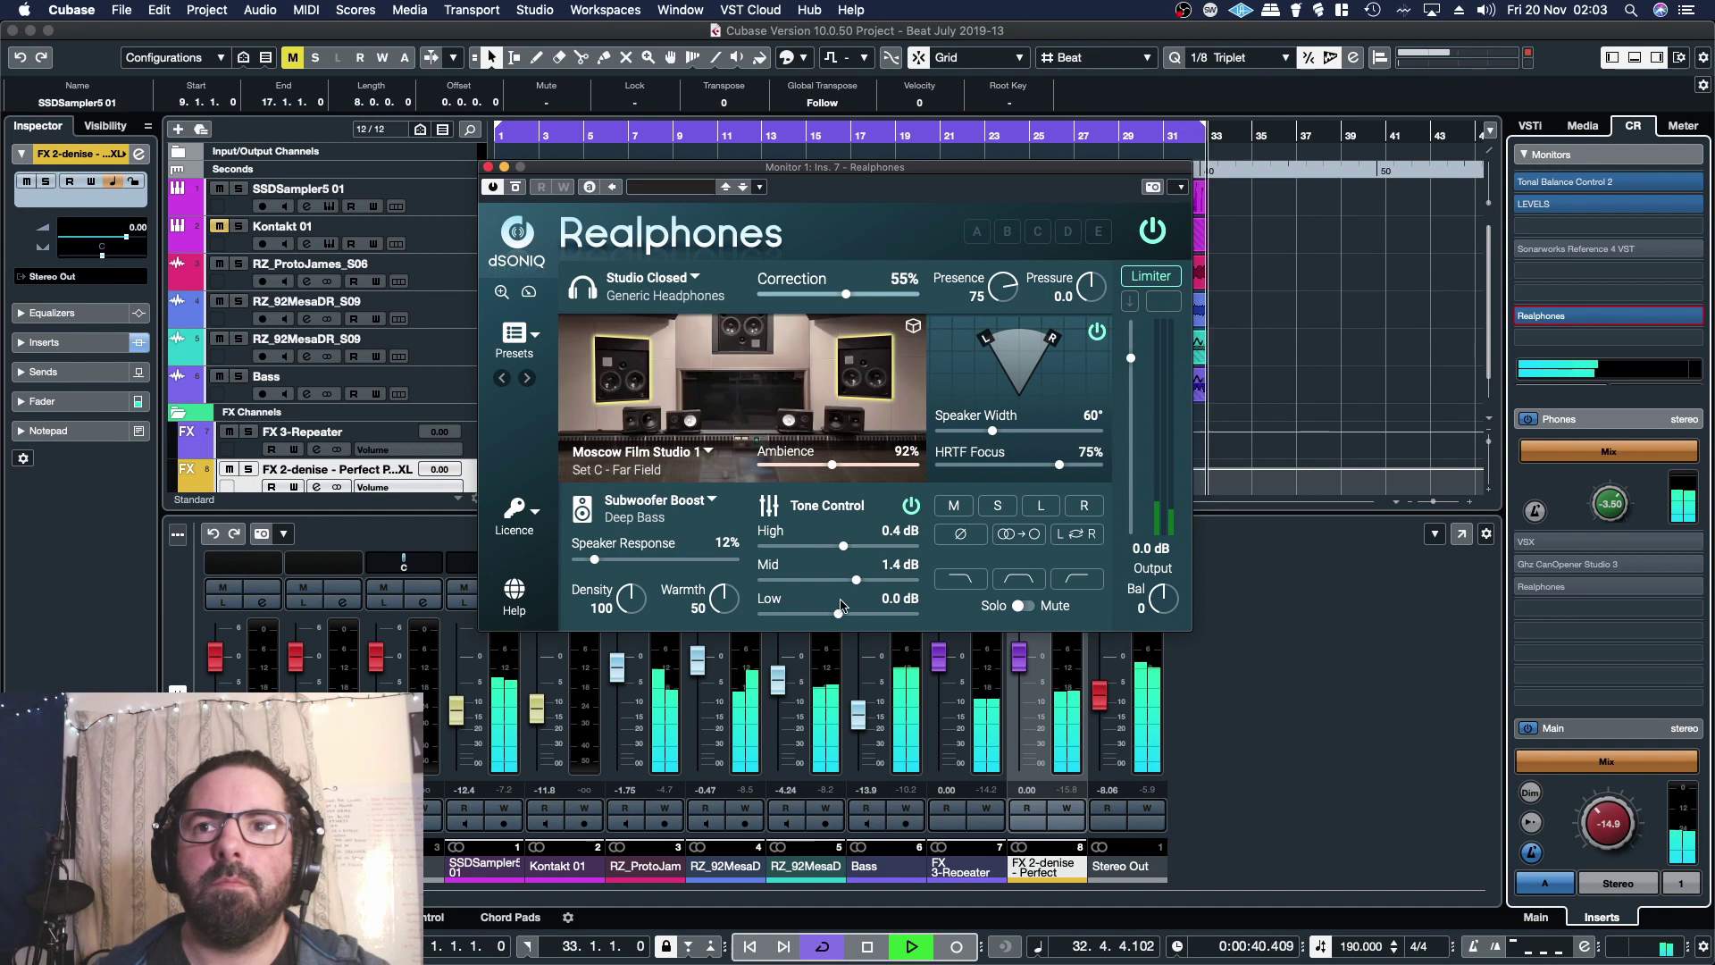
pyautogui.moveTo(841, 605); pyautogui.dragTo(841, 549)
pyautogui.click(855, 580)
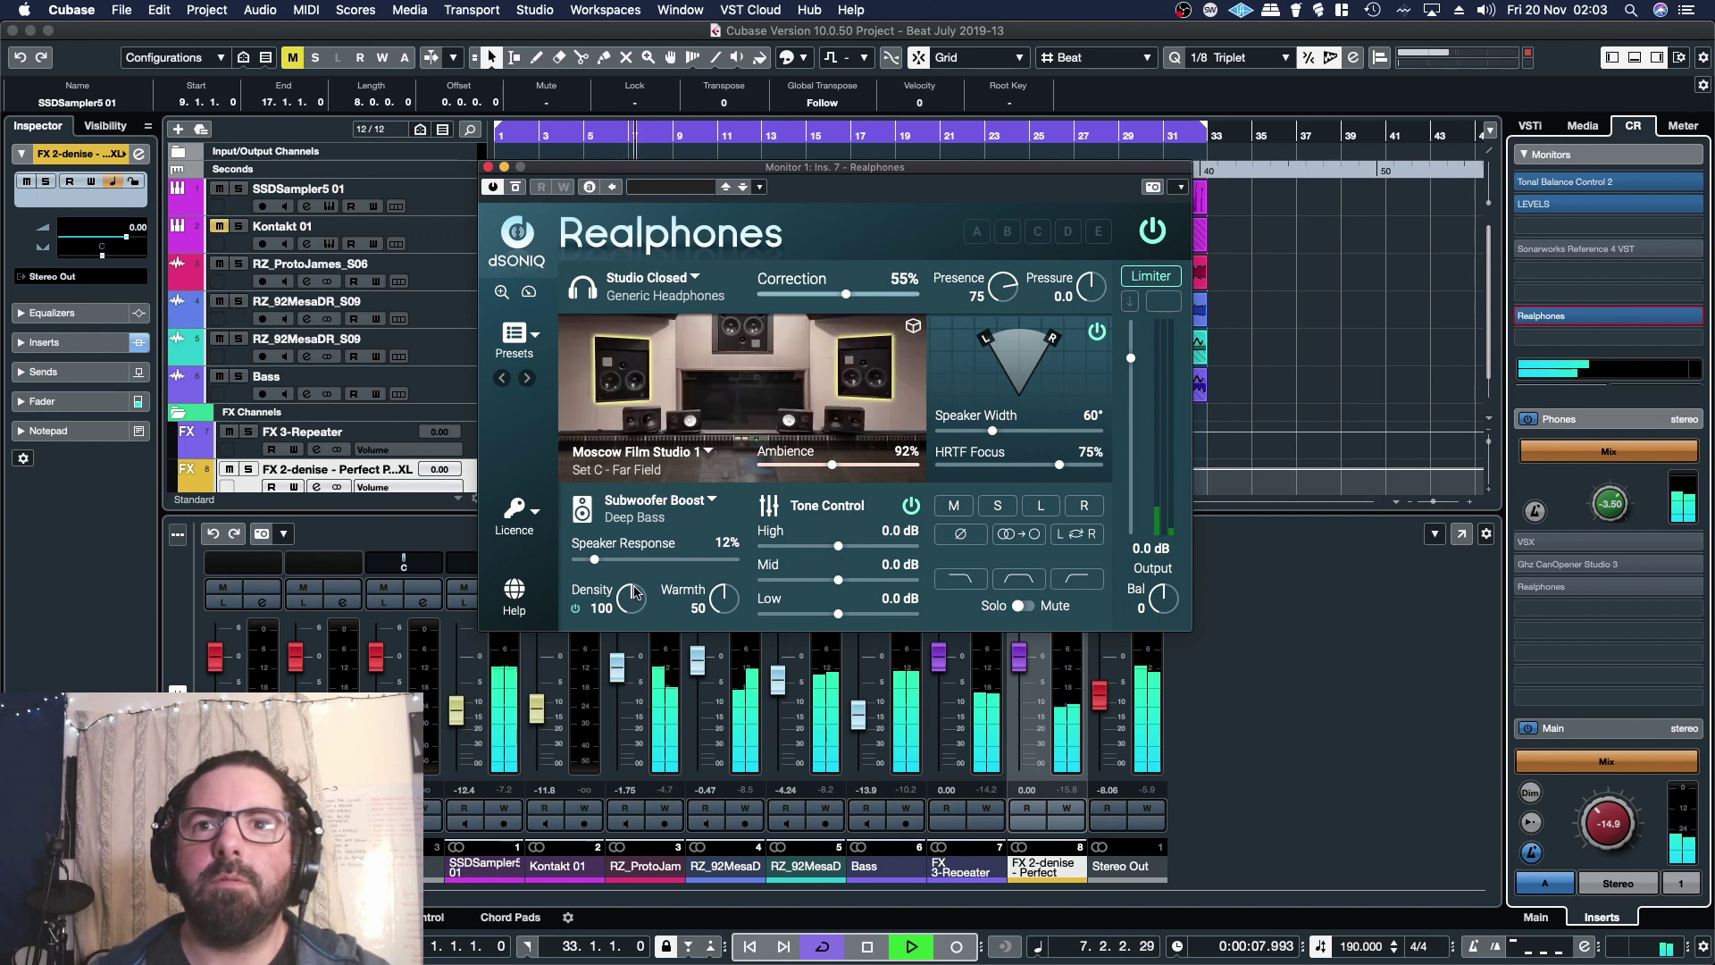
# Set Subwoofer Boost Density to 58, Warmth to 36 and Speaker Response to 20%.
pyautogui.moveTo(625, 601); pyautogui.dragTo(616, 547)
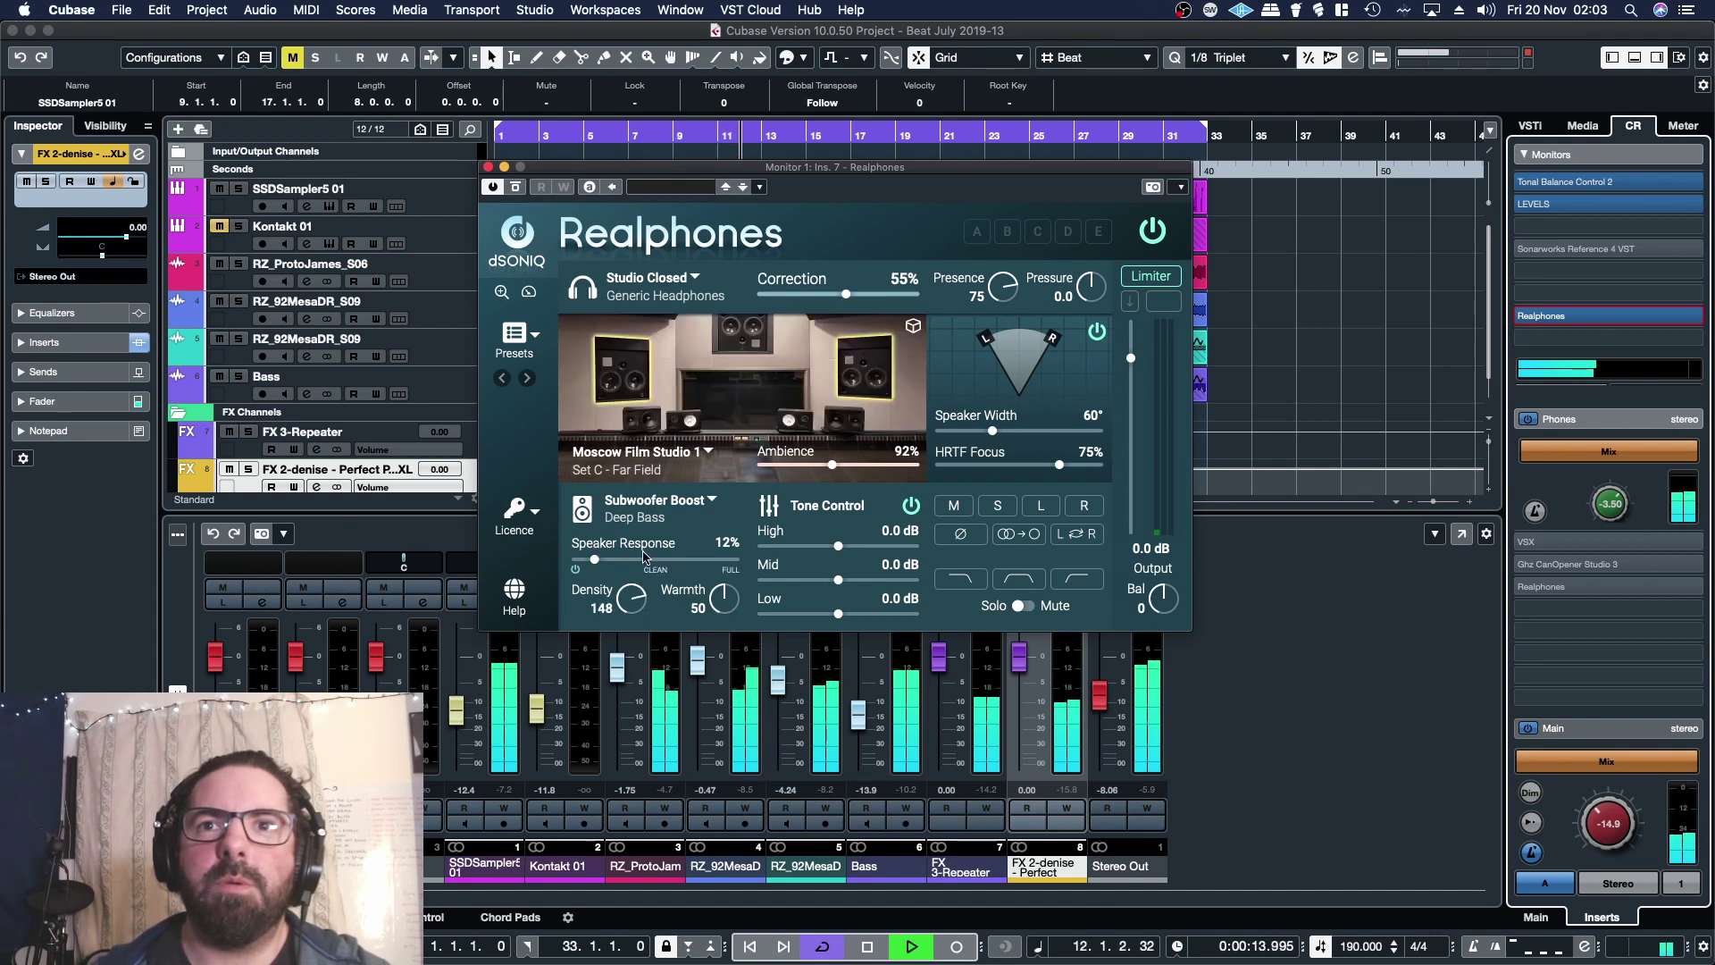
pyautogui.moveTo(721, 603); pyautogui.dragTo(722, 675)
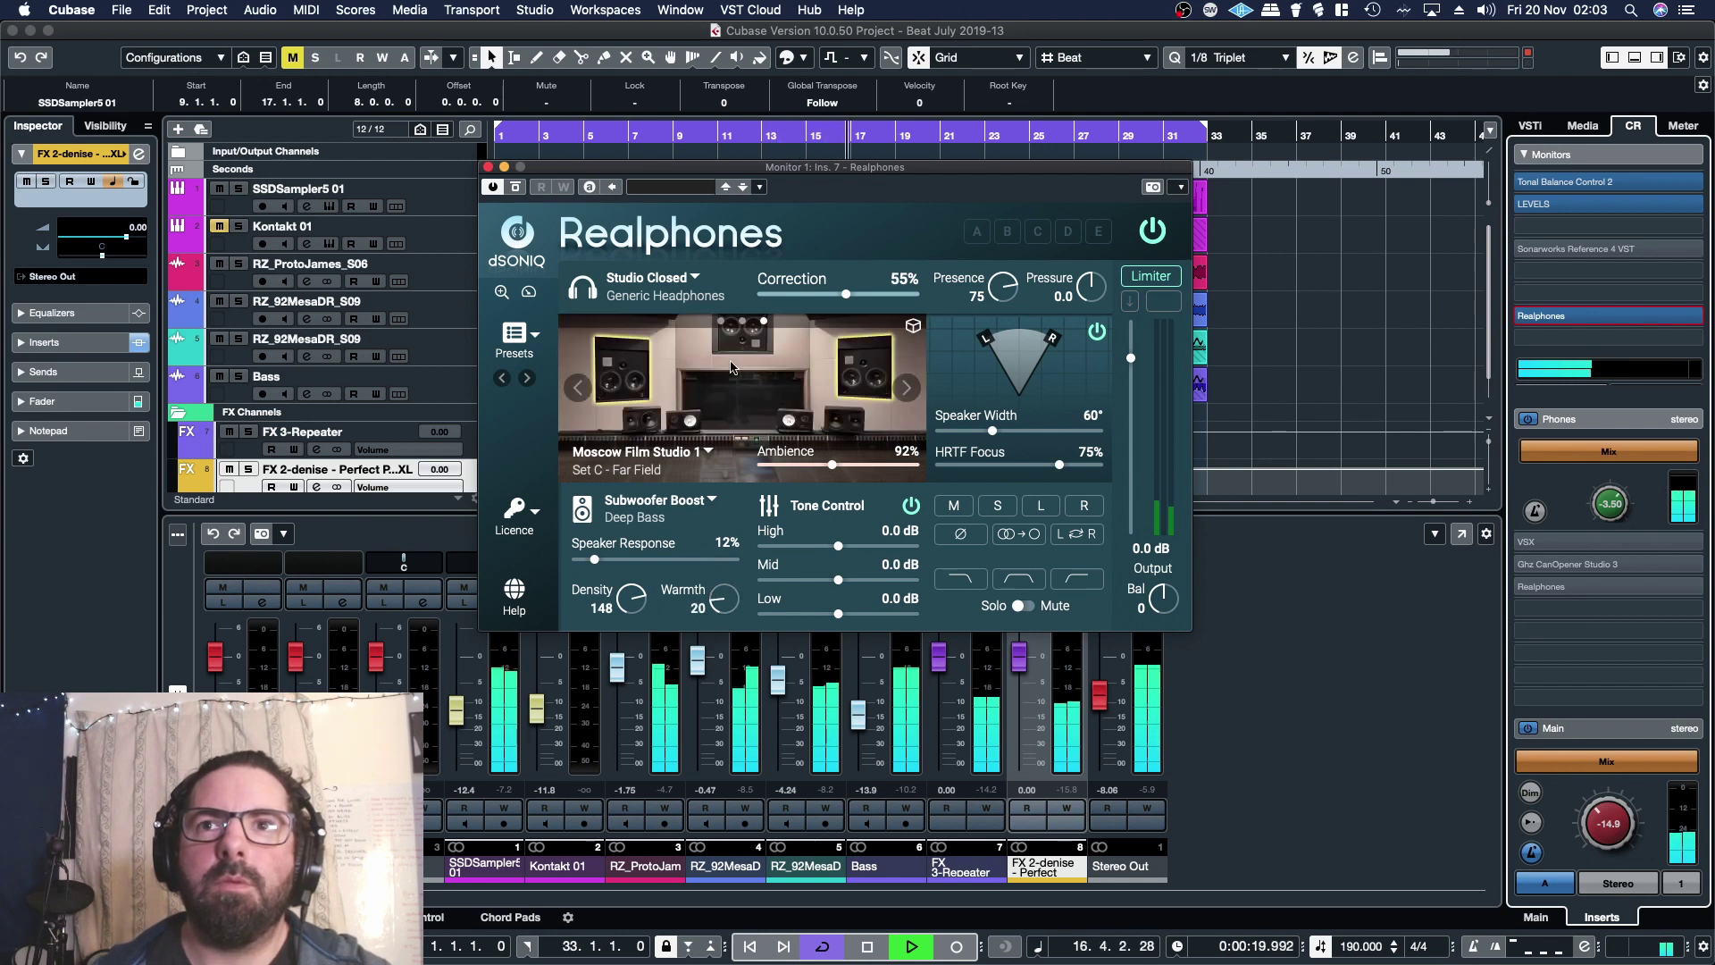
pyautogui.moveTo(653, 606); pyautogui.dragTo(640, 616)
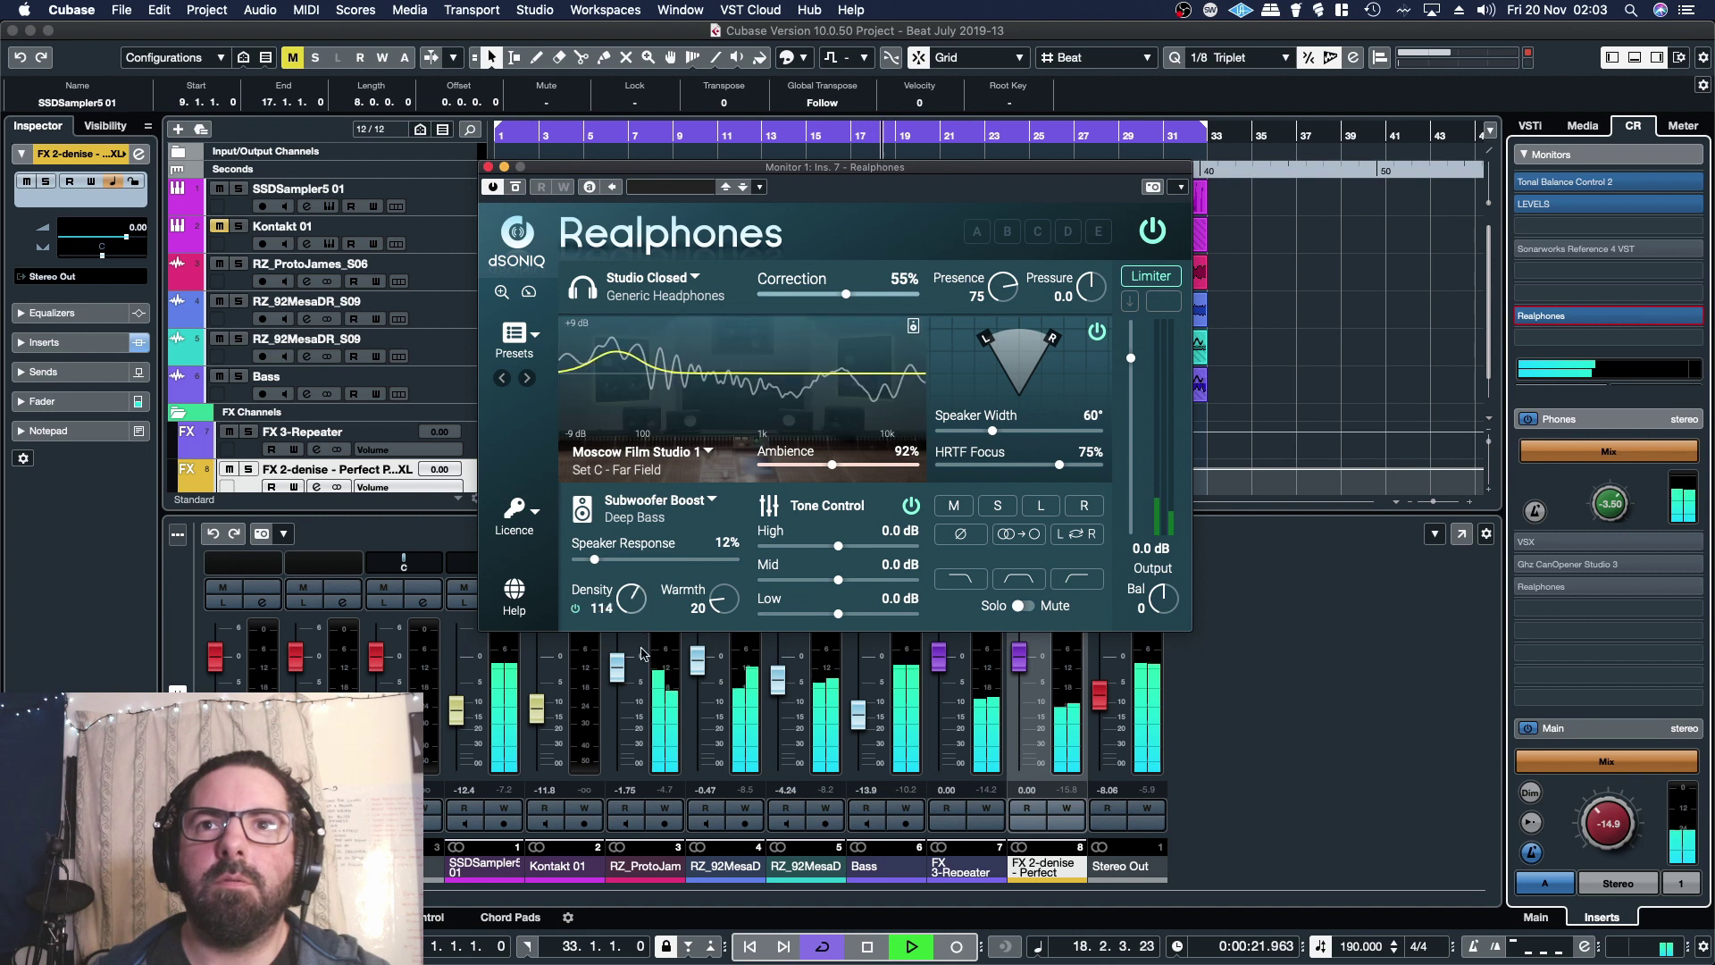
pyautogui.moveTo(639, 710); pyautogui.dragTo(725, 577)
pyautogui.moveTo(623, 604); pyautogui.dragTo(622, 654)
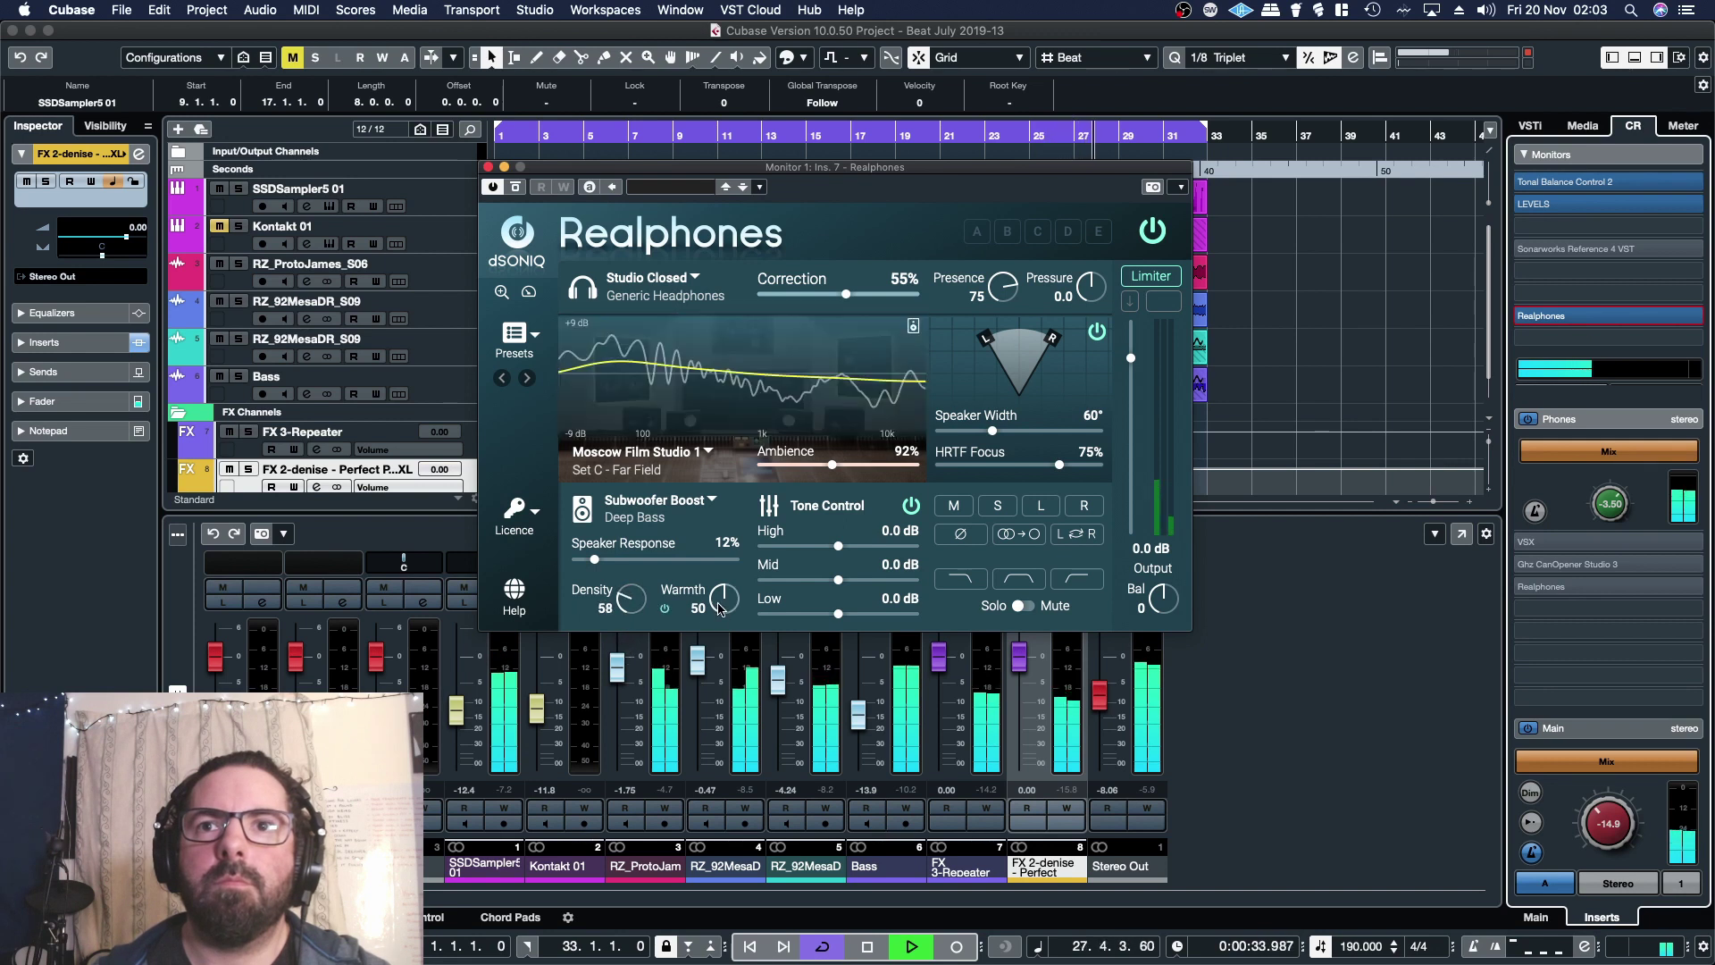
pyautogui.moveTo(715, 606); pyautogui.dragTo(707, 628)
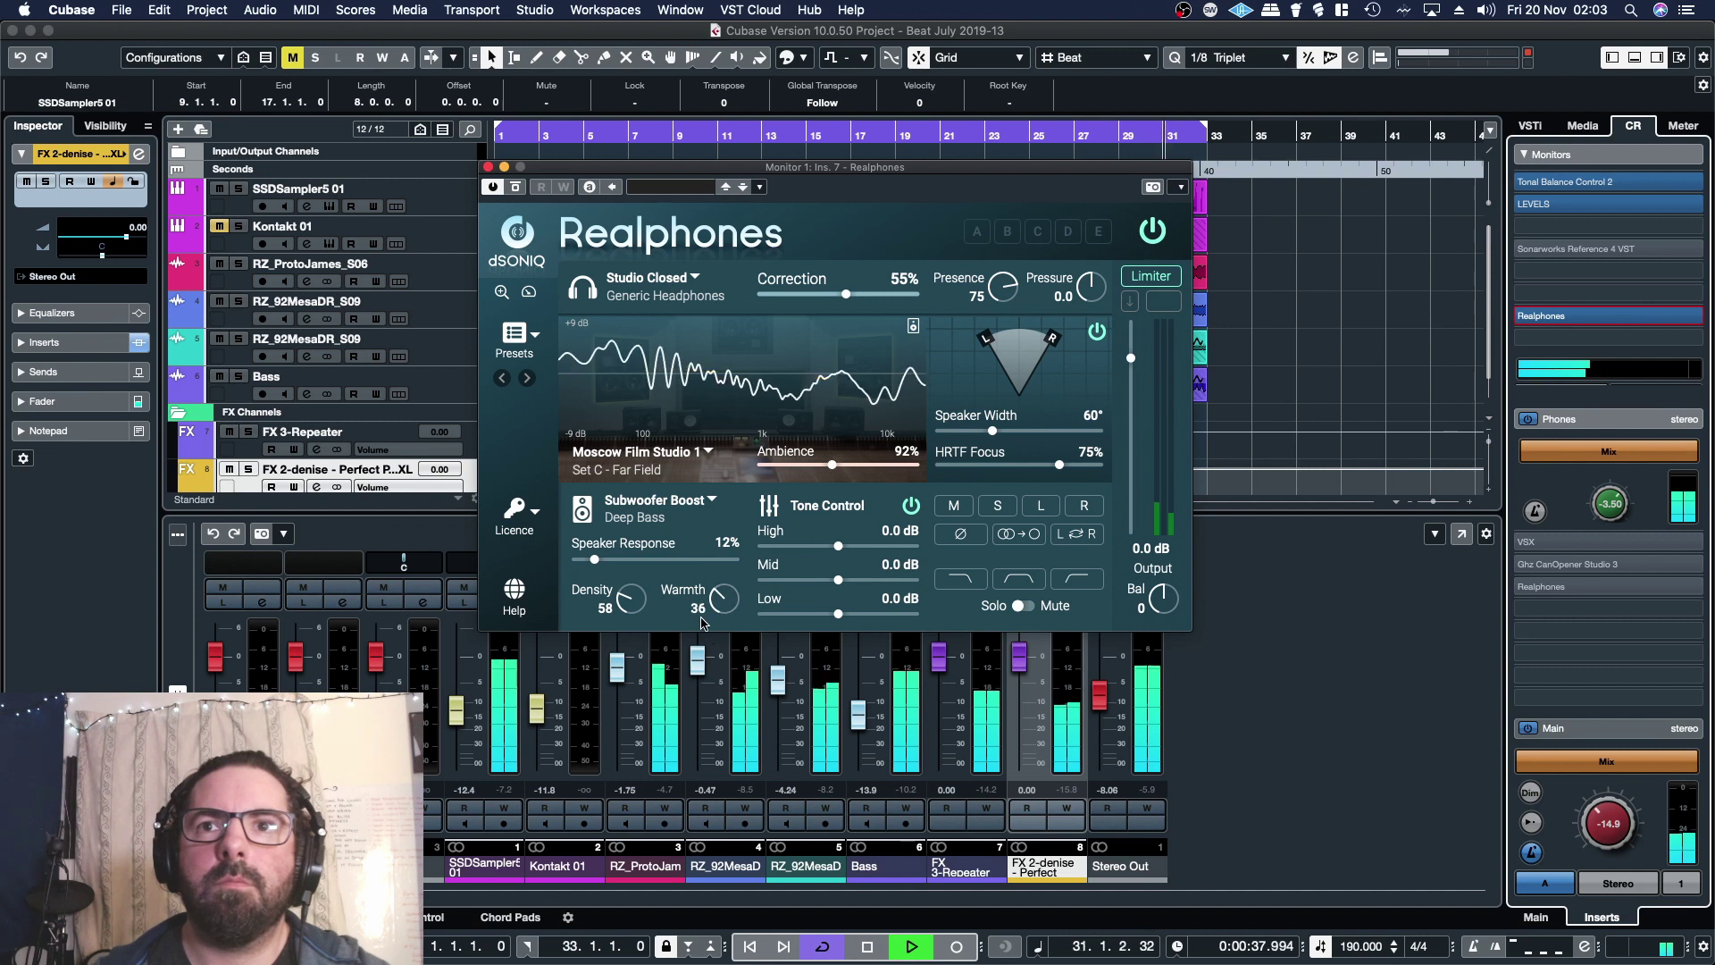
pyautogui.moveTo(594, 560)
pyautogui.mouseDown()
pyautogui.moveTo(692, 574)
pyautogui.moveTo(592, 578)
pyautogui.moveTo(607, 578)
pyautogui.mouseUp()
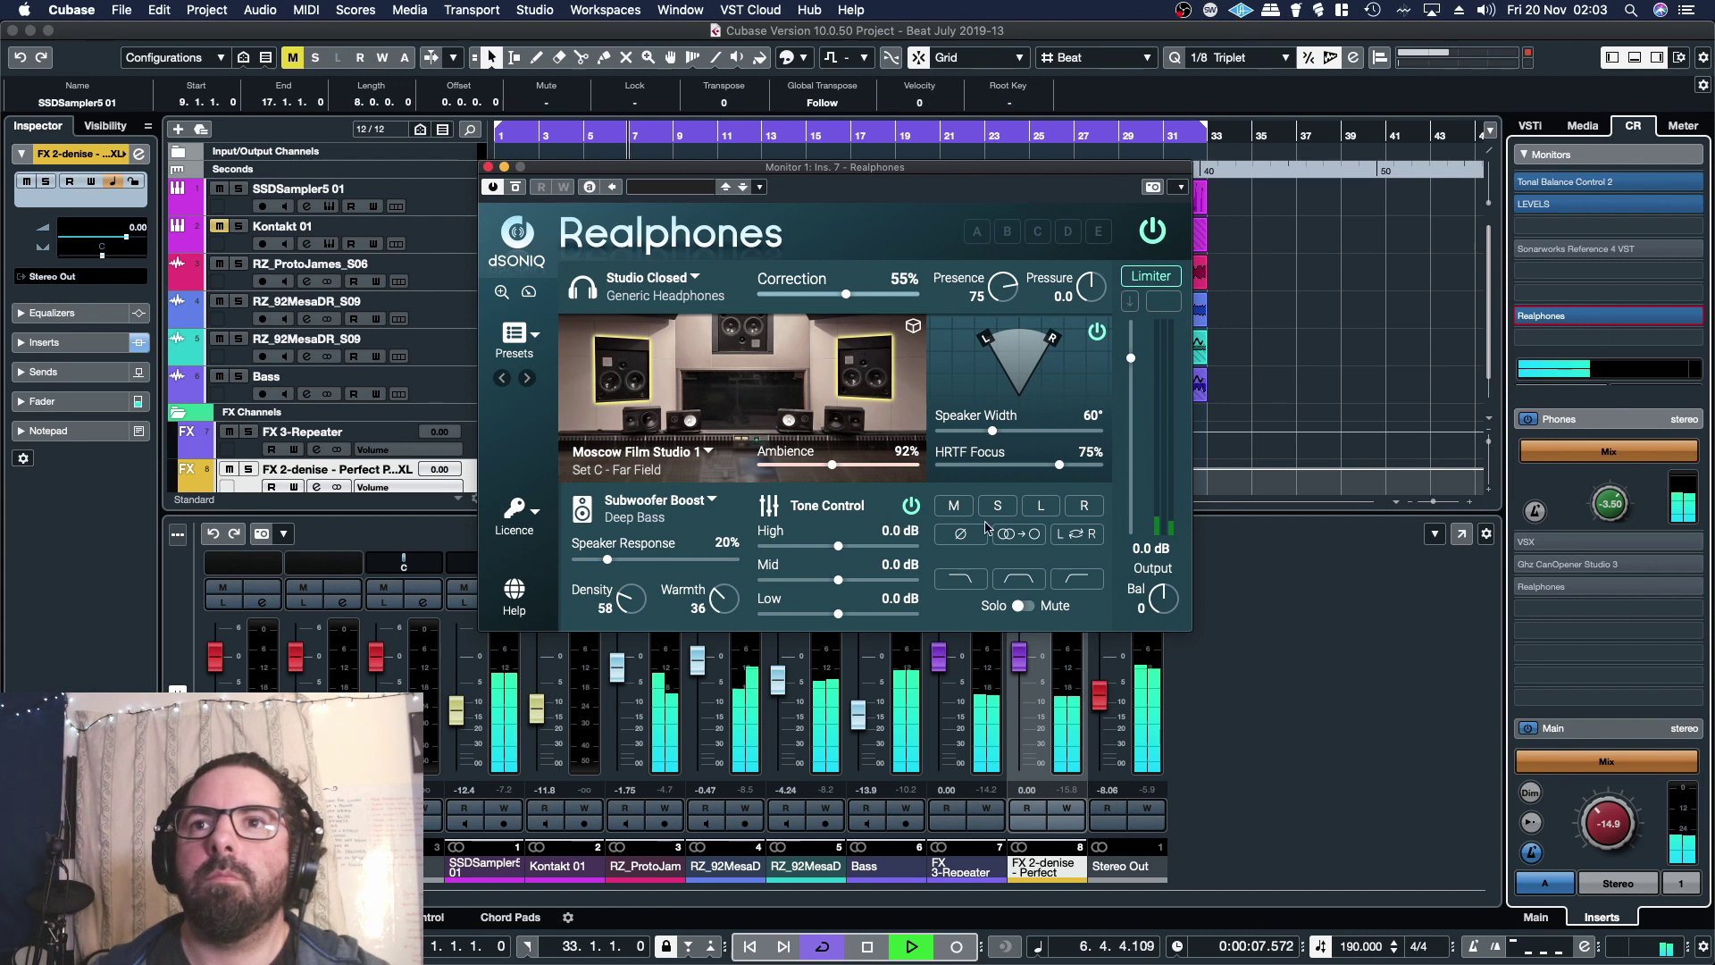
# Audition mono, side-only, left-only and right-only monitoring in Realphones.
pyautogui.click(953, 505)
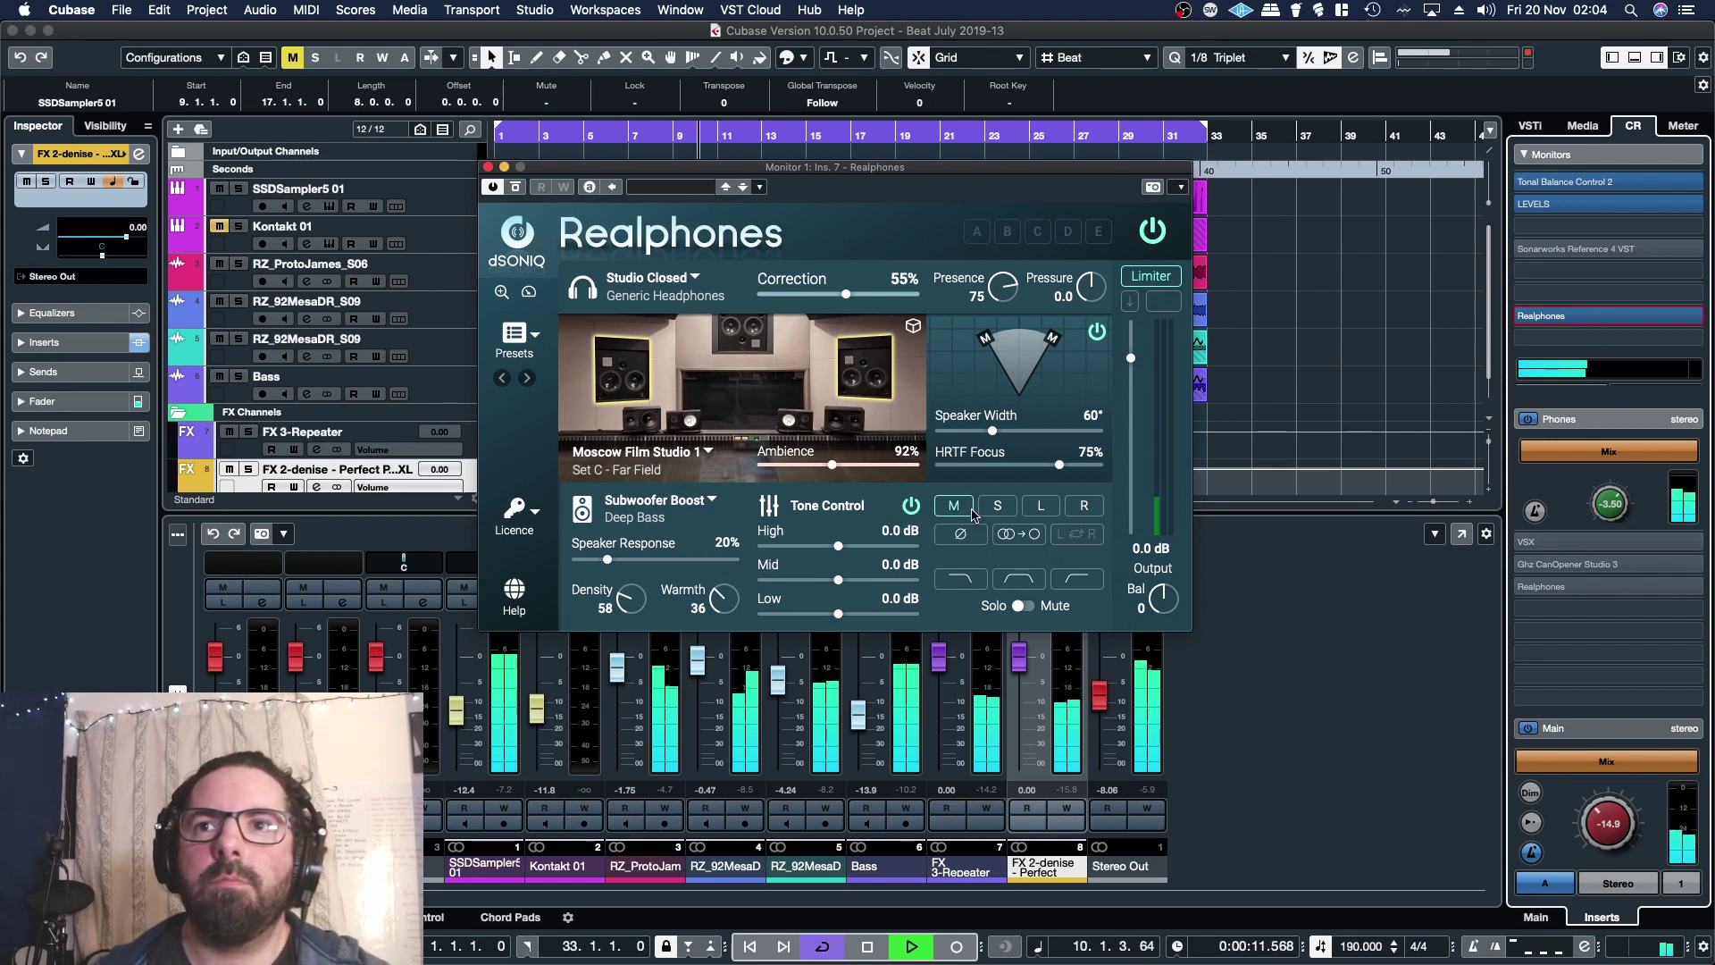
pyautogui.click(1004, 515)
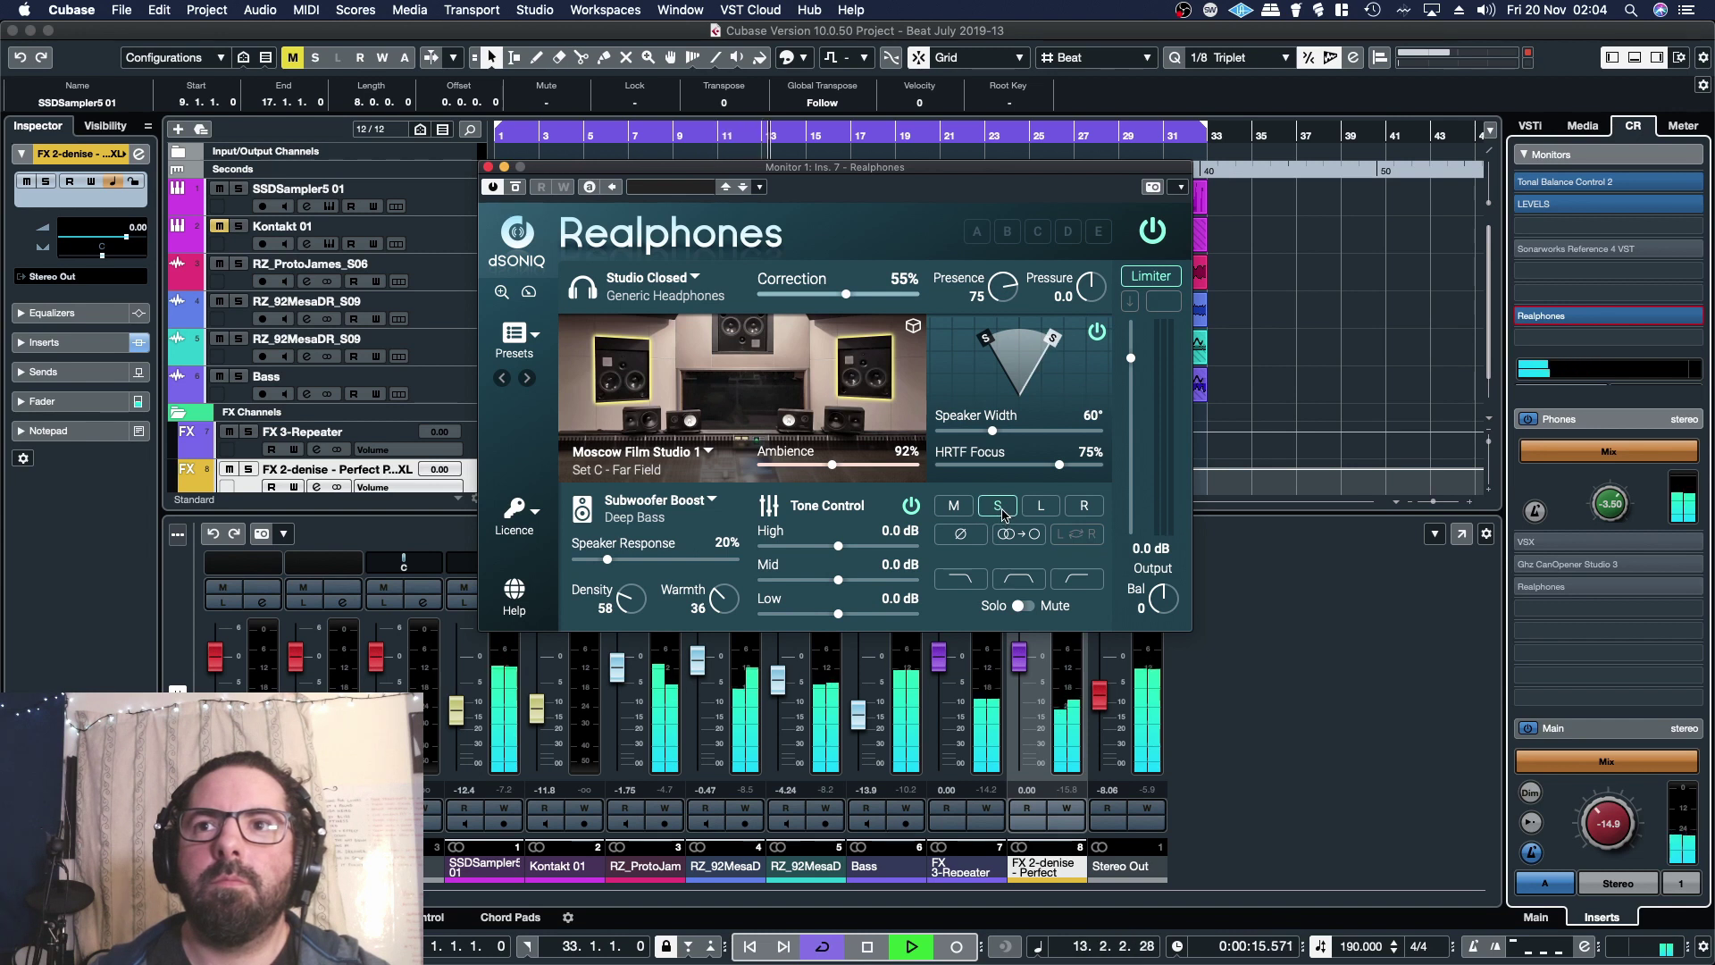
pyautogui.click(1000, 511)
pyautogui.click(1041, 507)
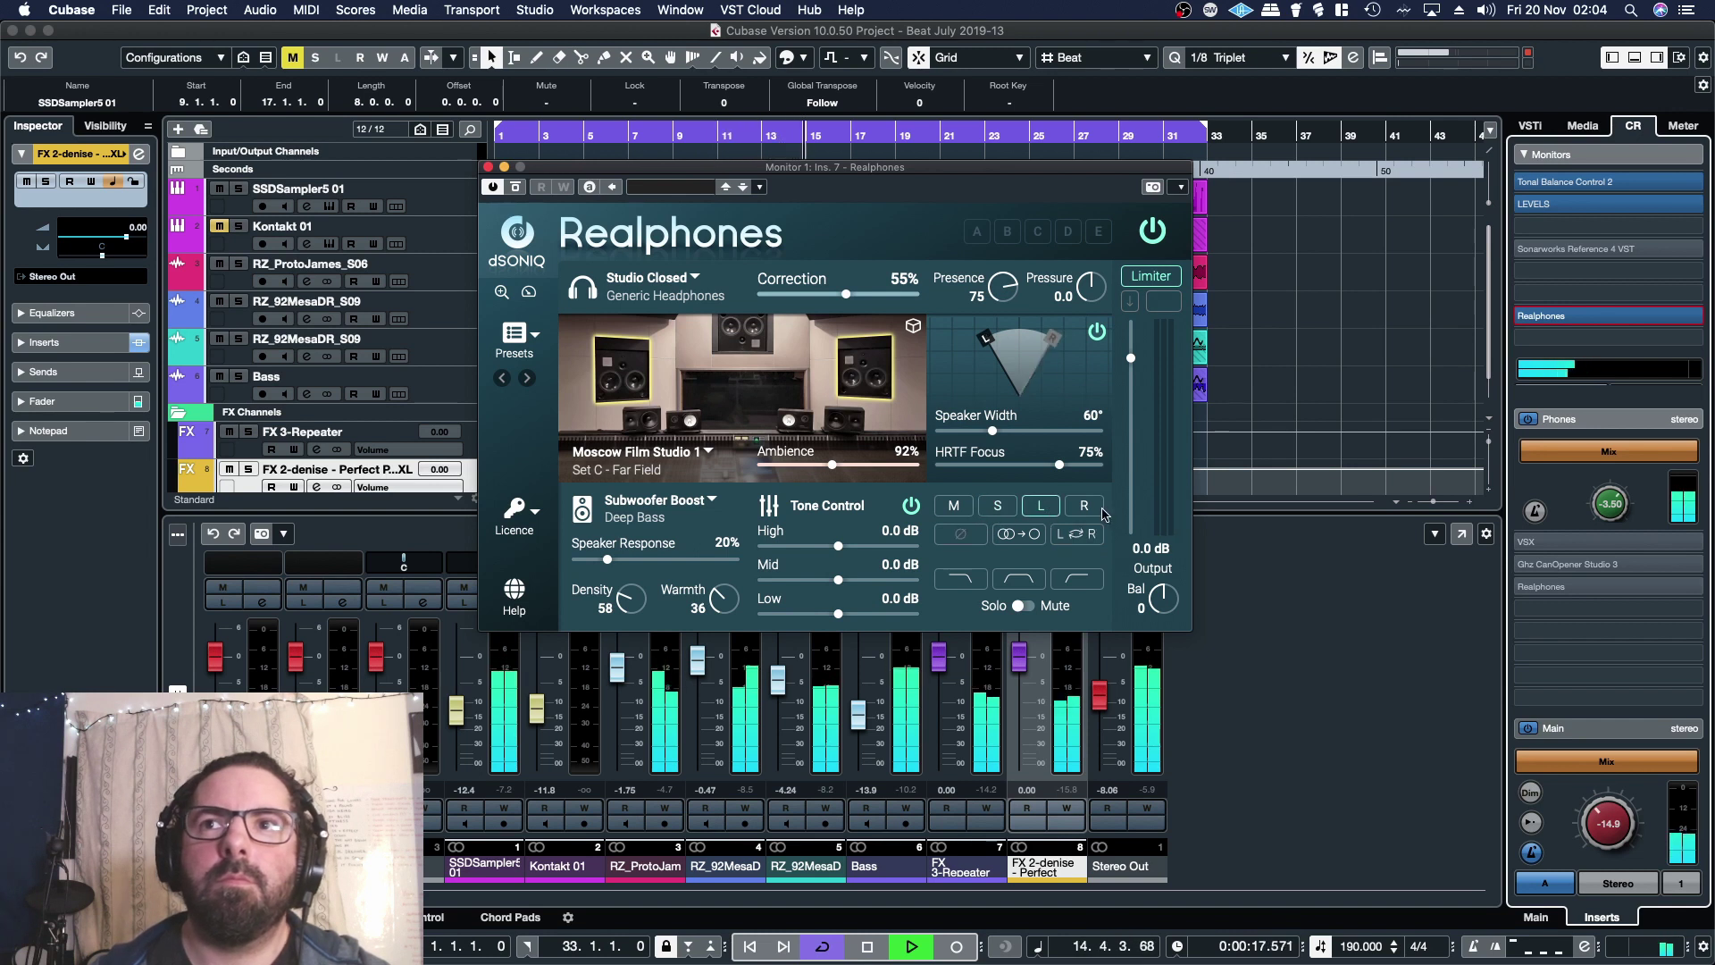
pyautogui.click(1089, 509)
pyautogui.click(1004, 509)
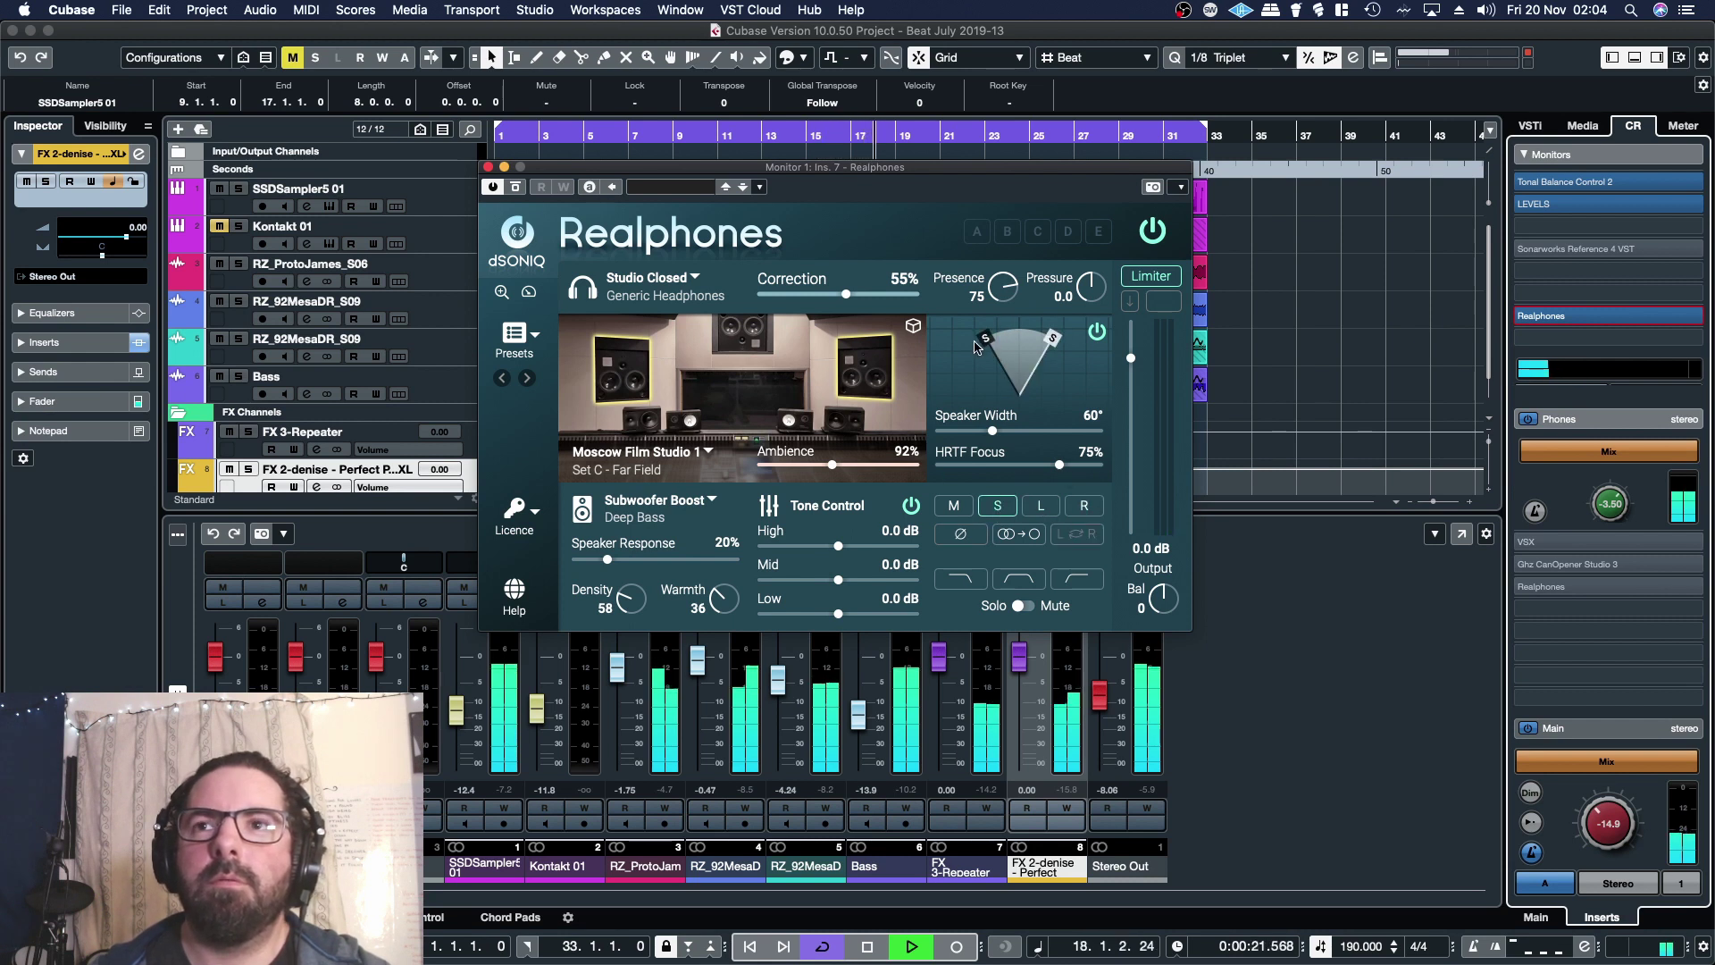
# Try mid, left, right and swapped channels, return to stereo, then try the first filter shape.
pyautogui.click(954, 508)
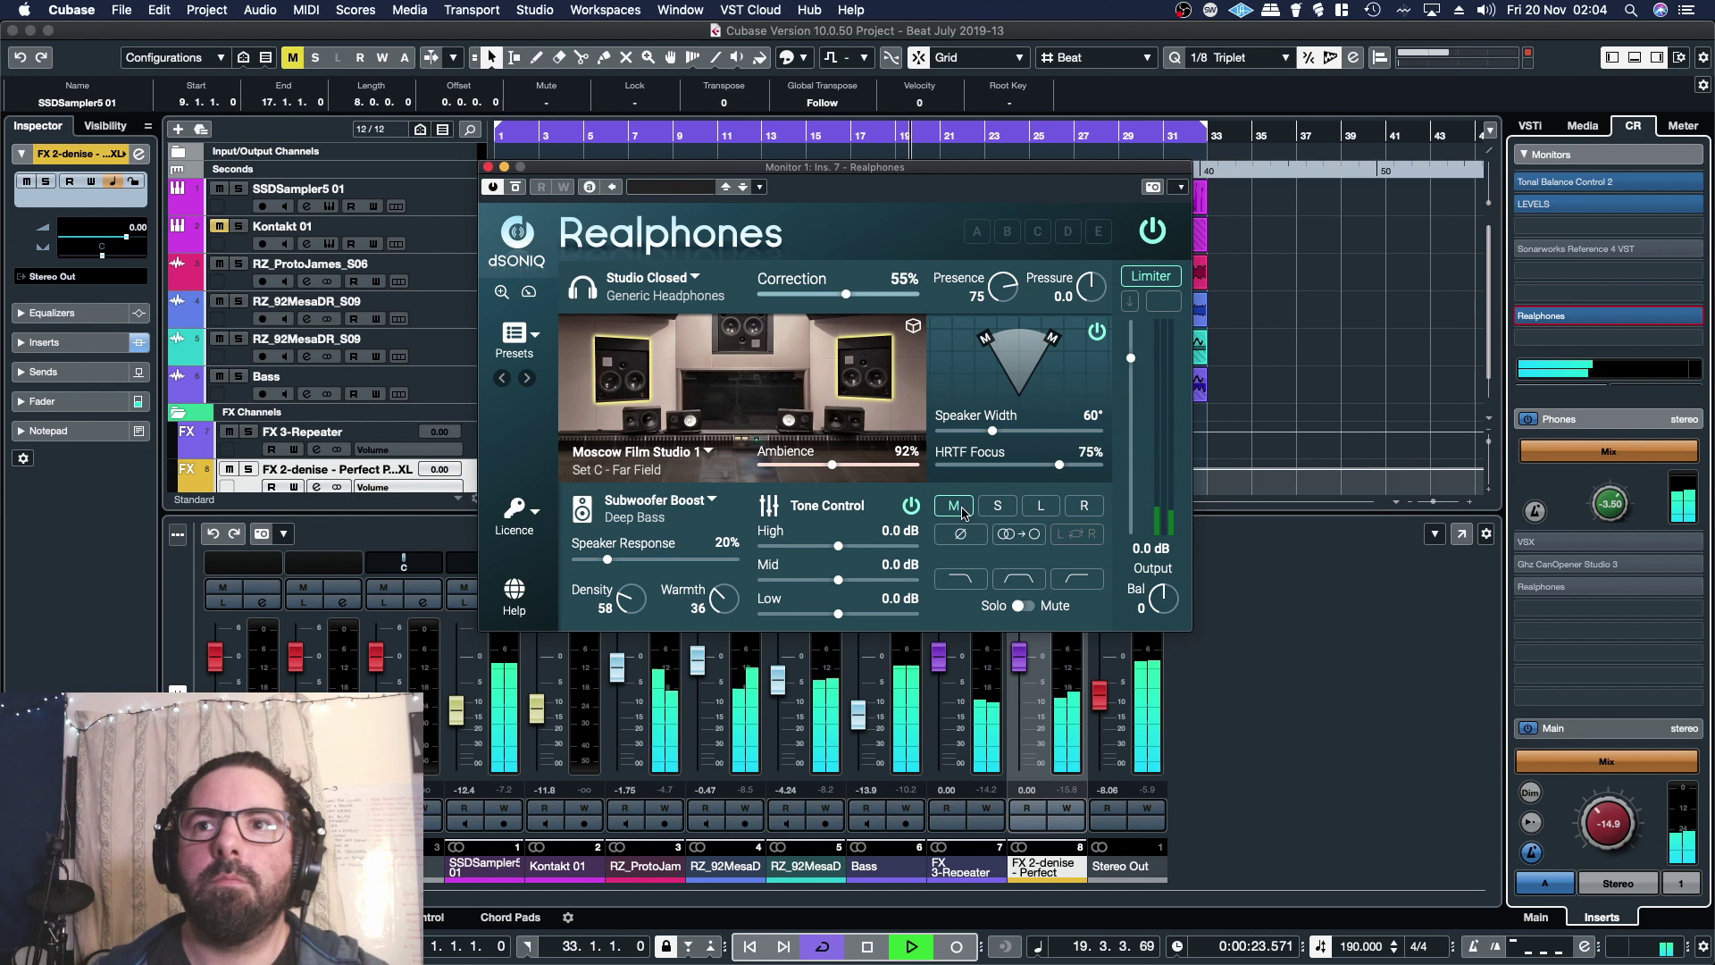
pyautogui.click(1041, 507)
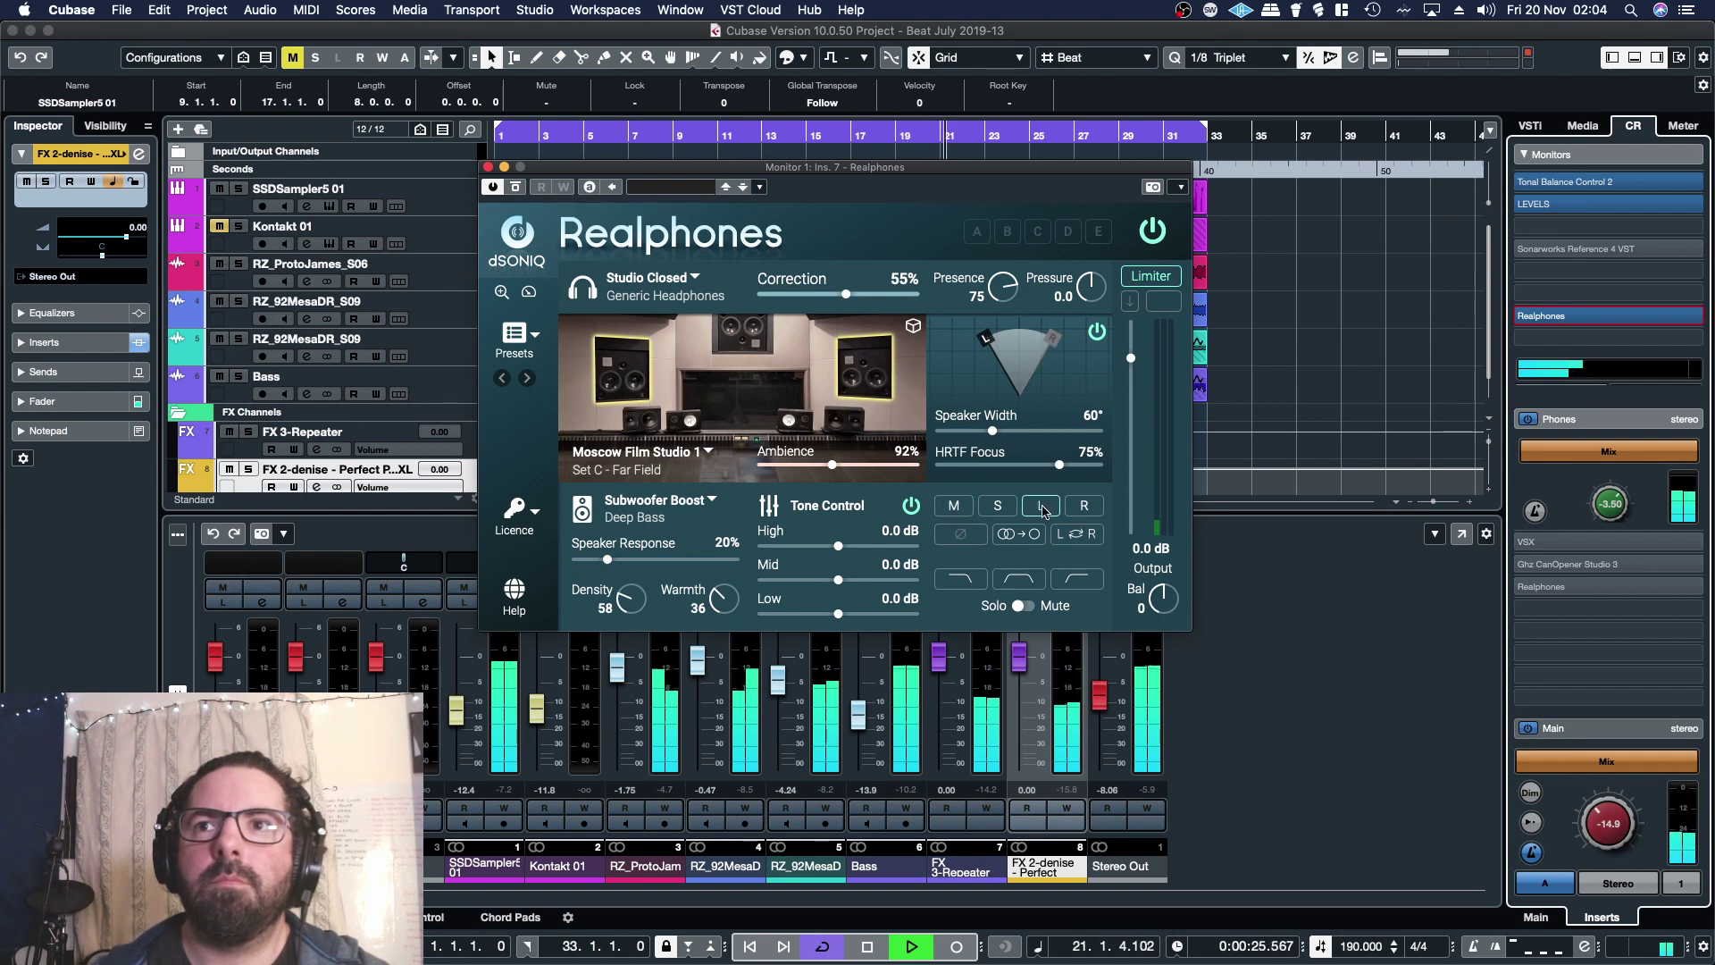
pyautogui.click(1077, 509)
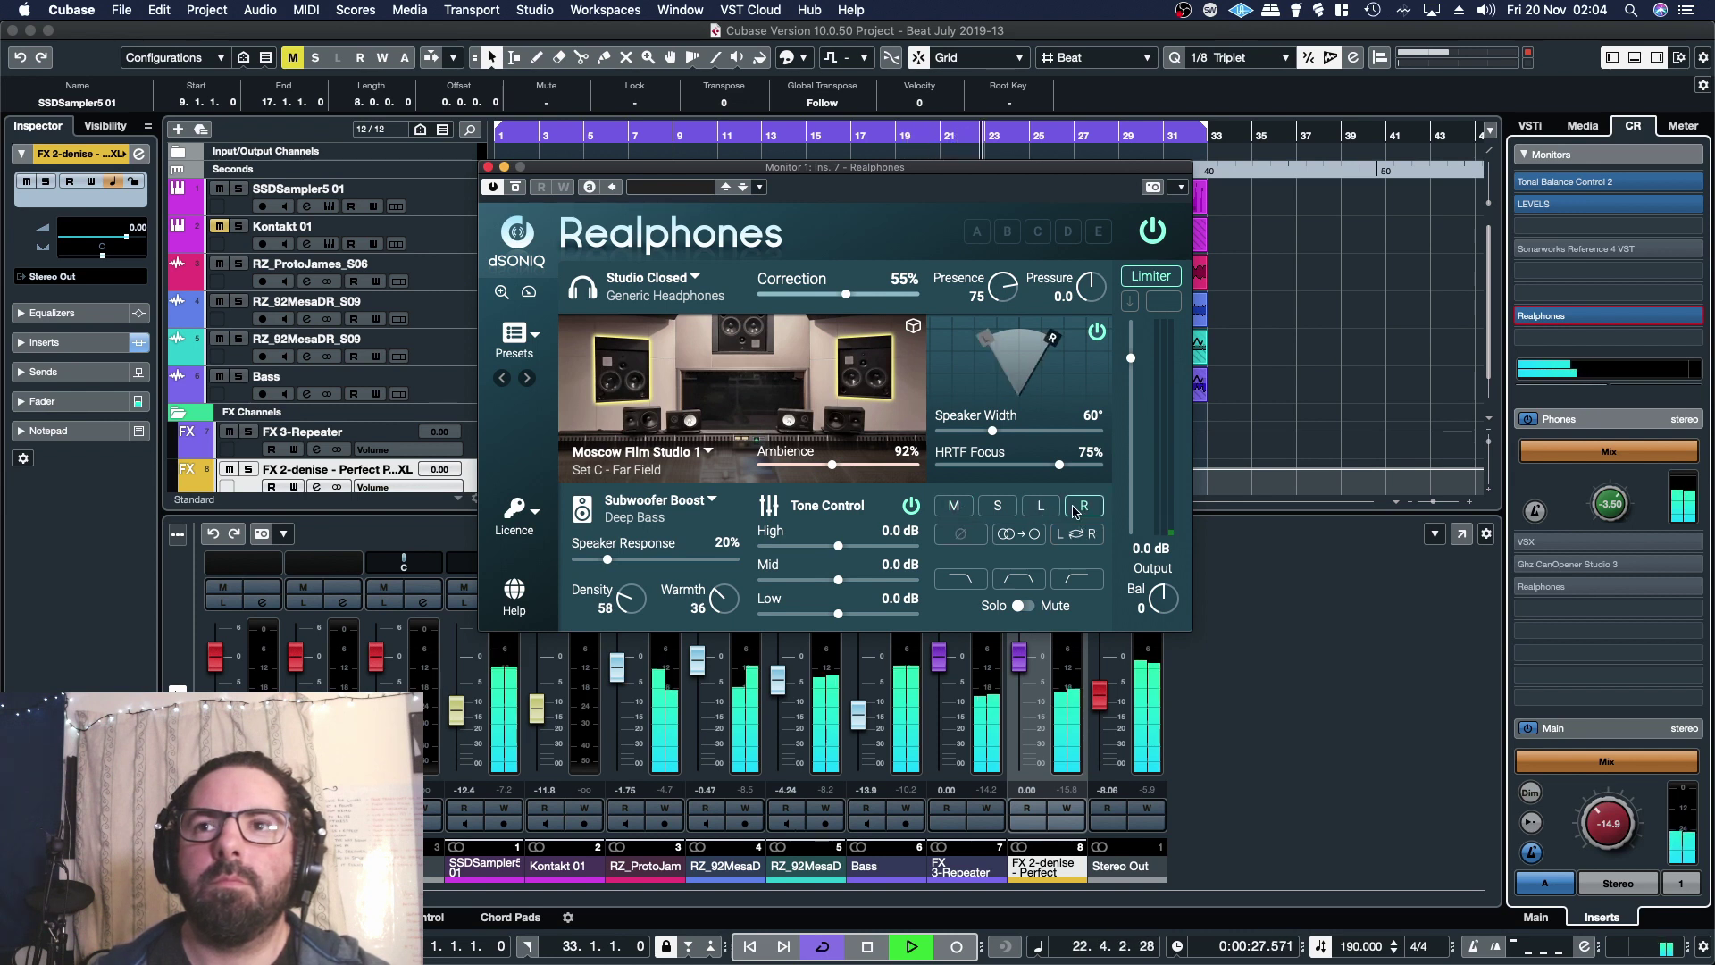
pyautogui.click(1075, 509)
pyautogui.click(1075, 536)
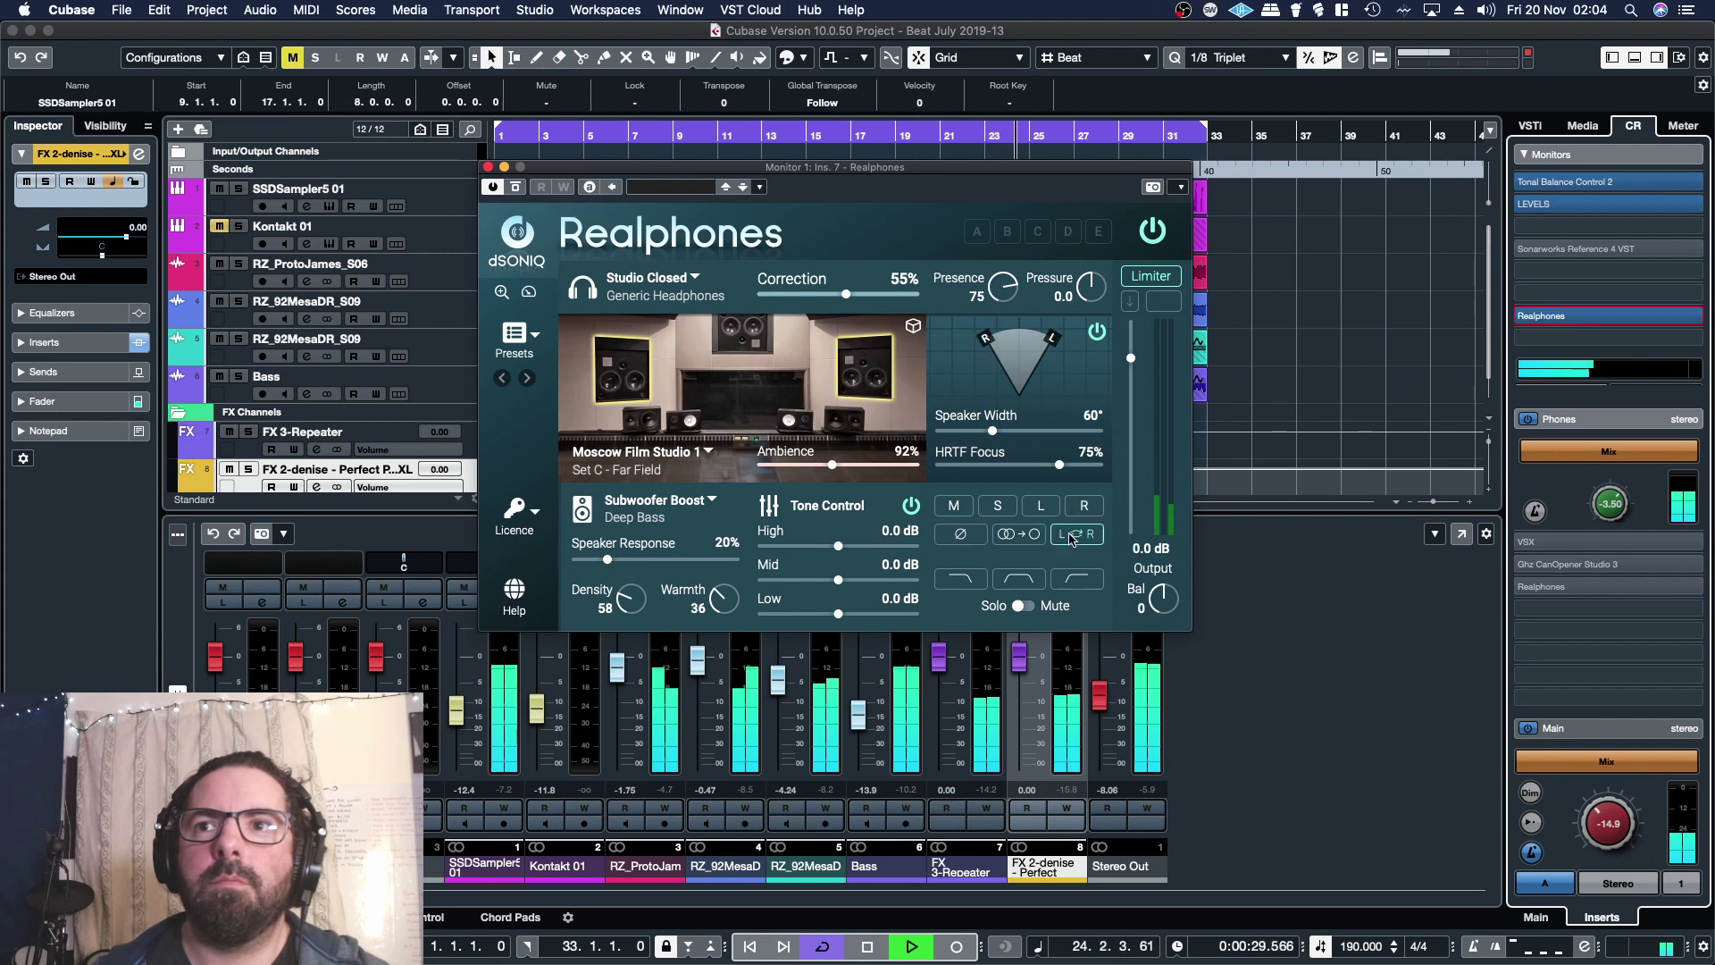
pyautogui.click(1075, 536)
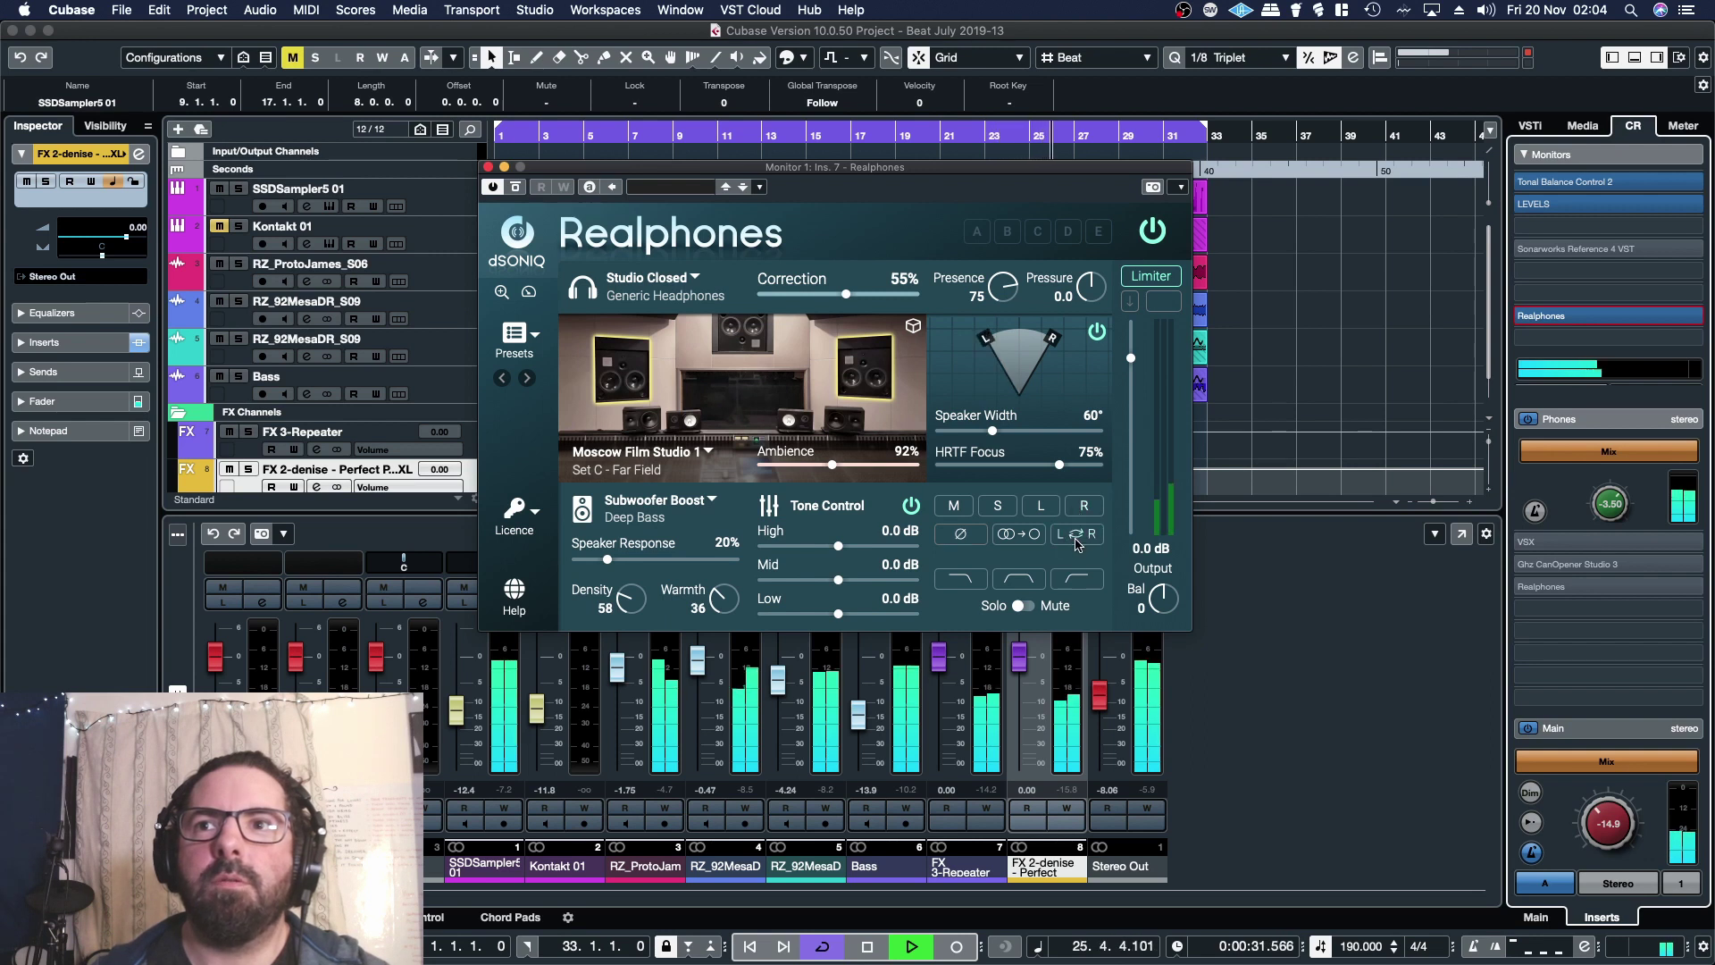
pyautogui.click(959, 581)
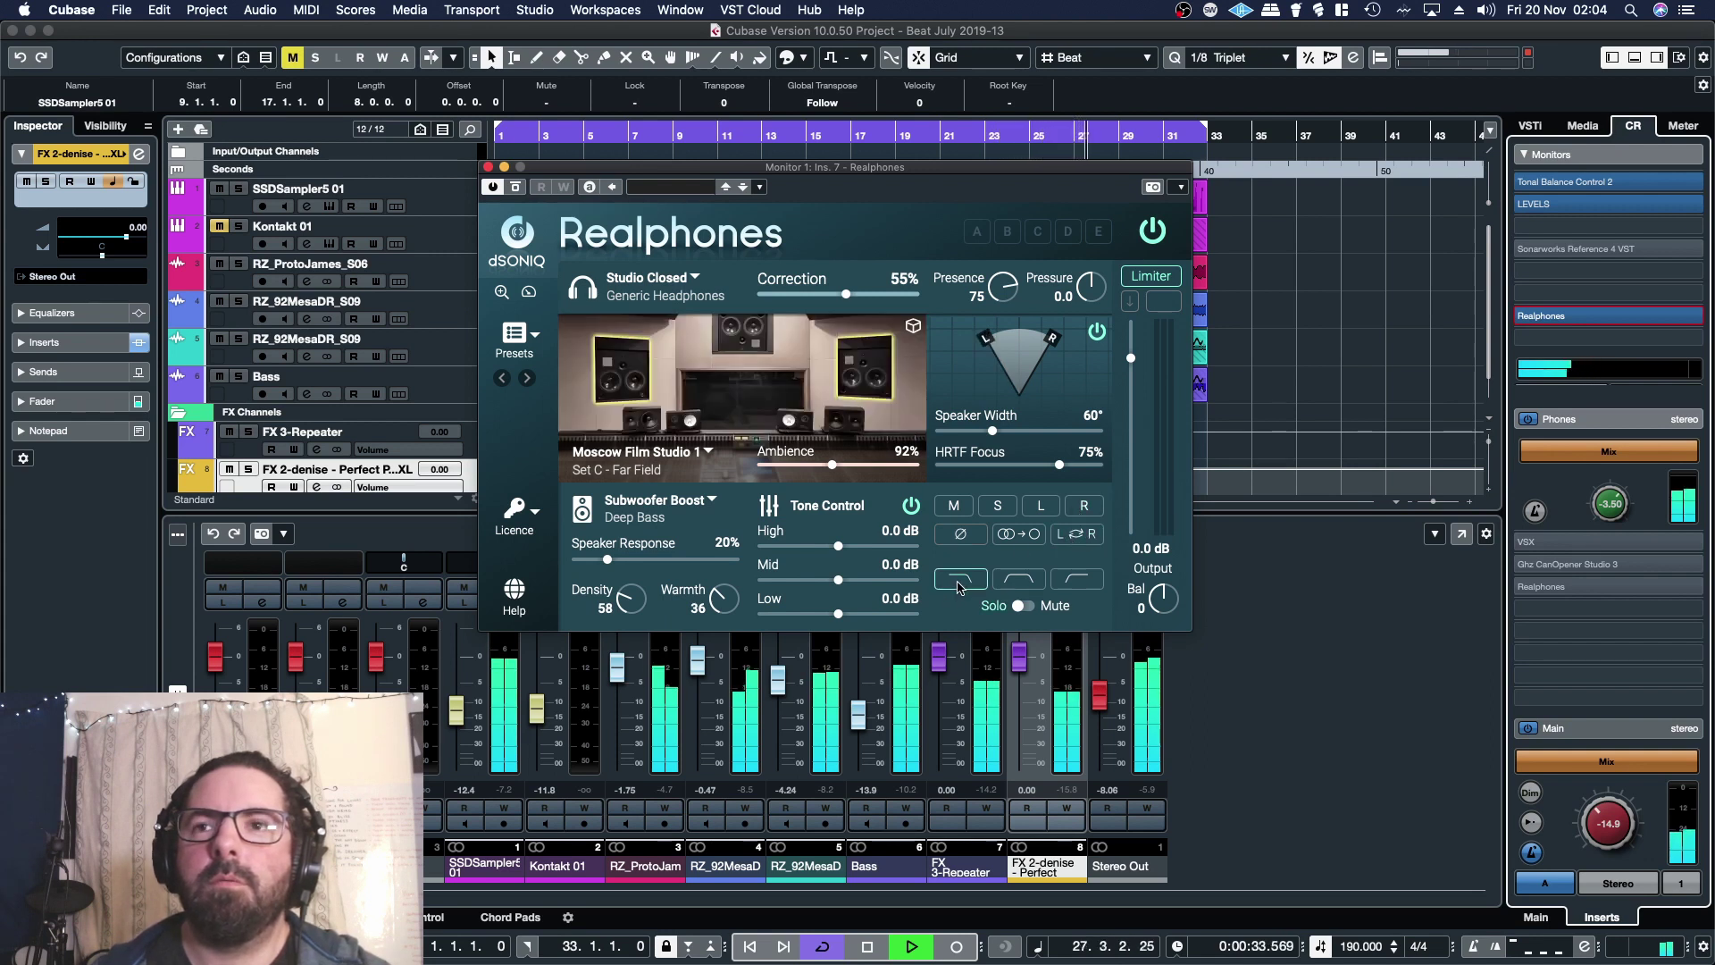
# Try the second and third output filter shapes, then switch filtering off.
pyautogui.click(1032, 585)
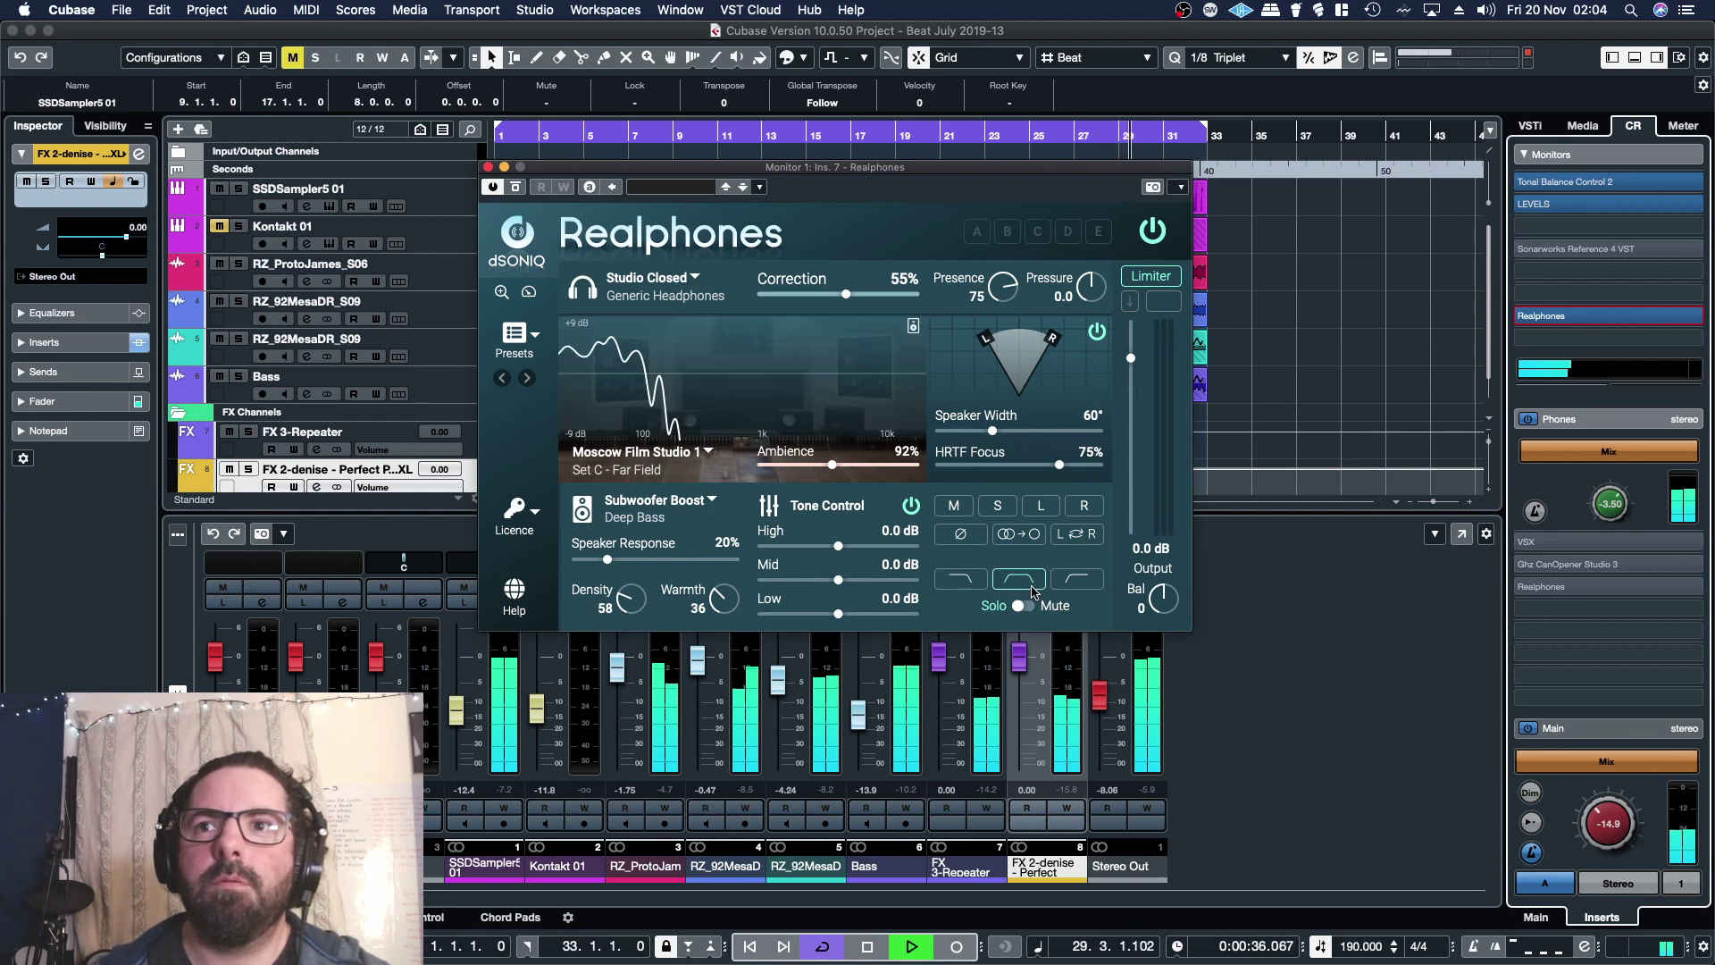
pyautogui.click(1078, 583)
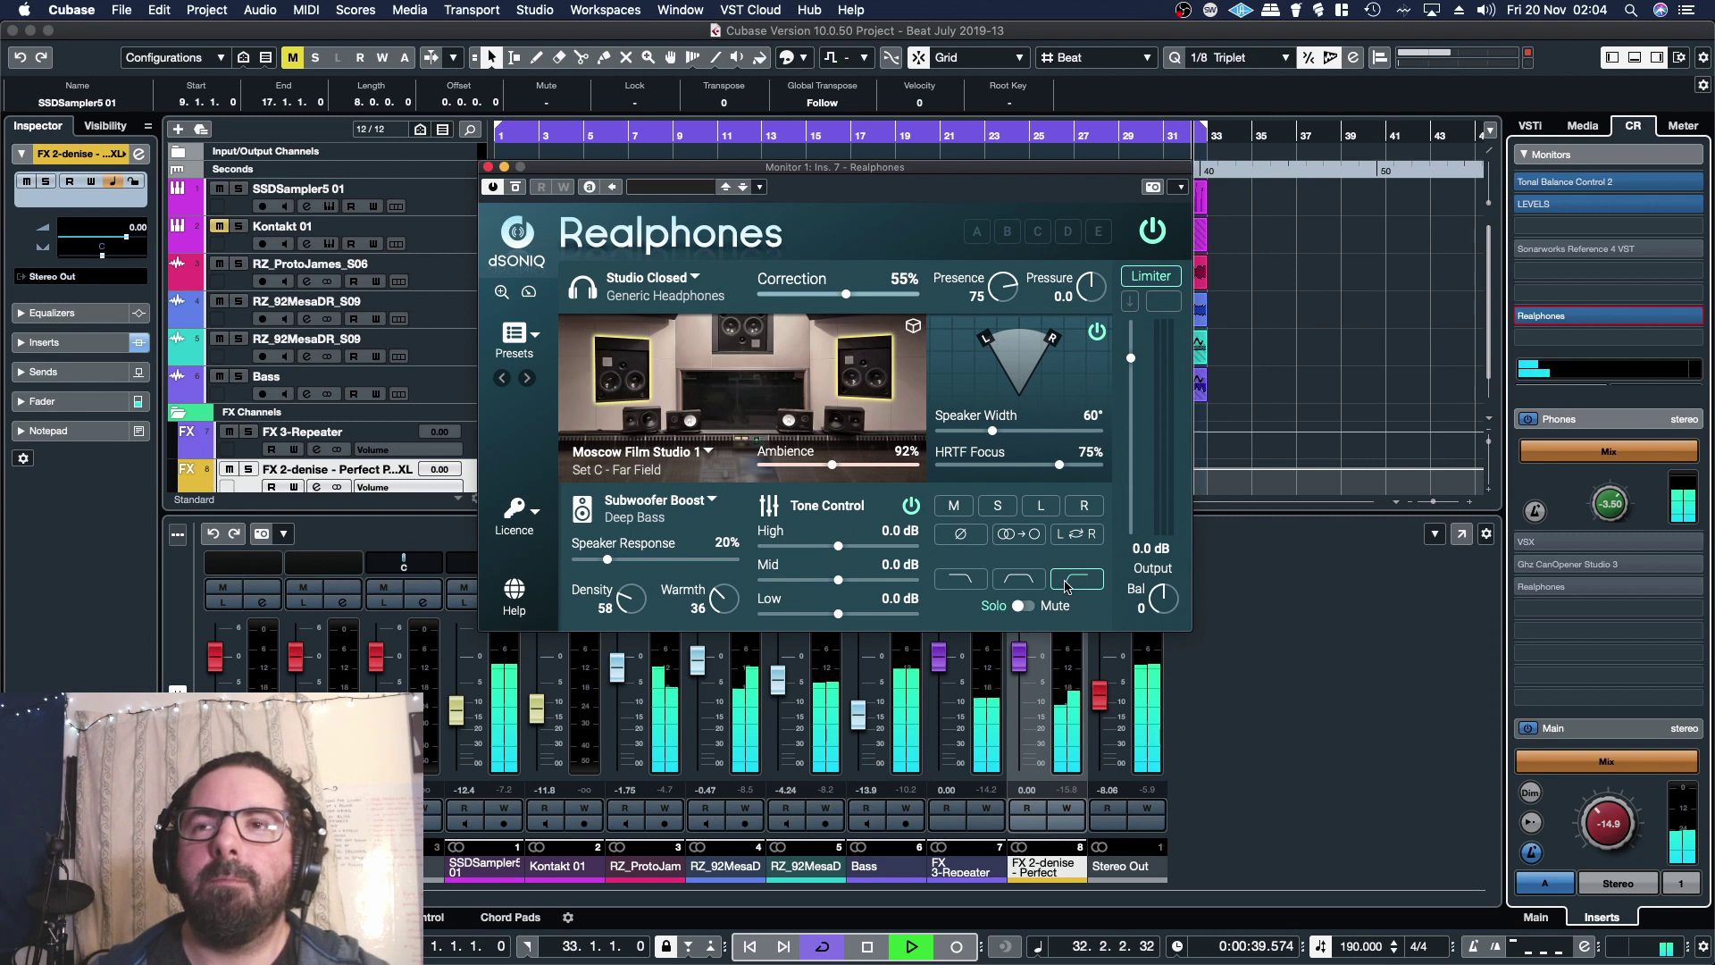
pyautogui.click(1067, 585)
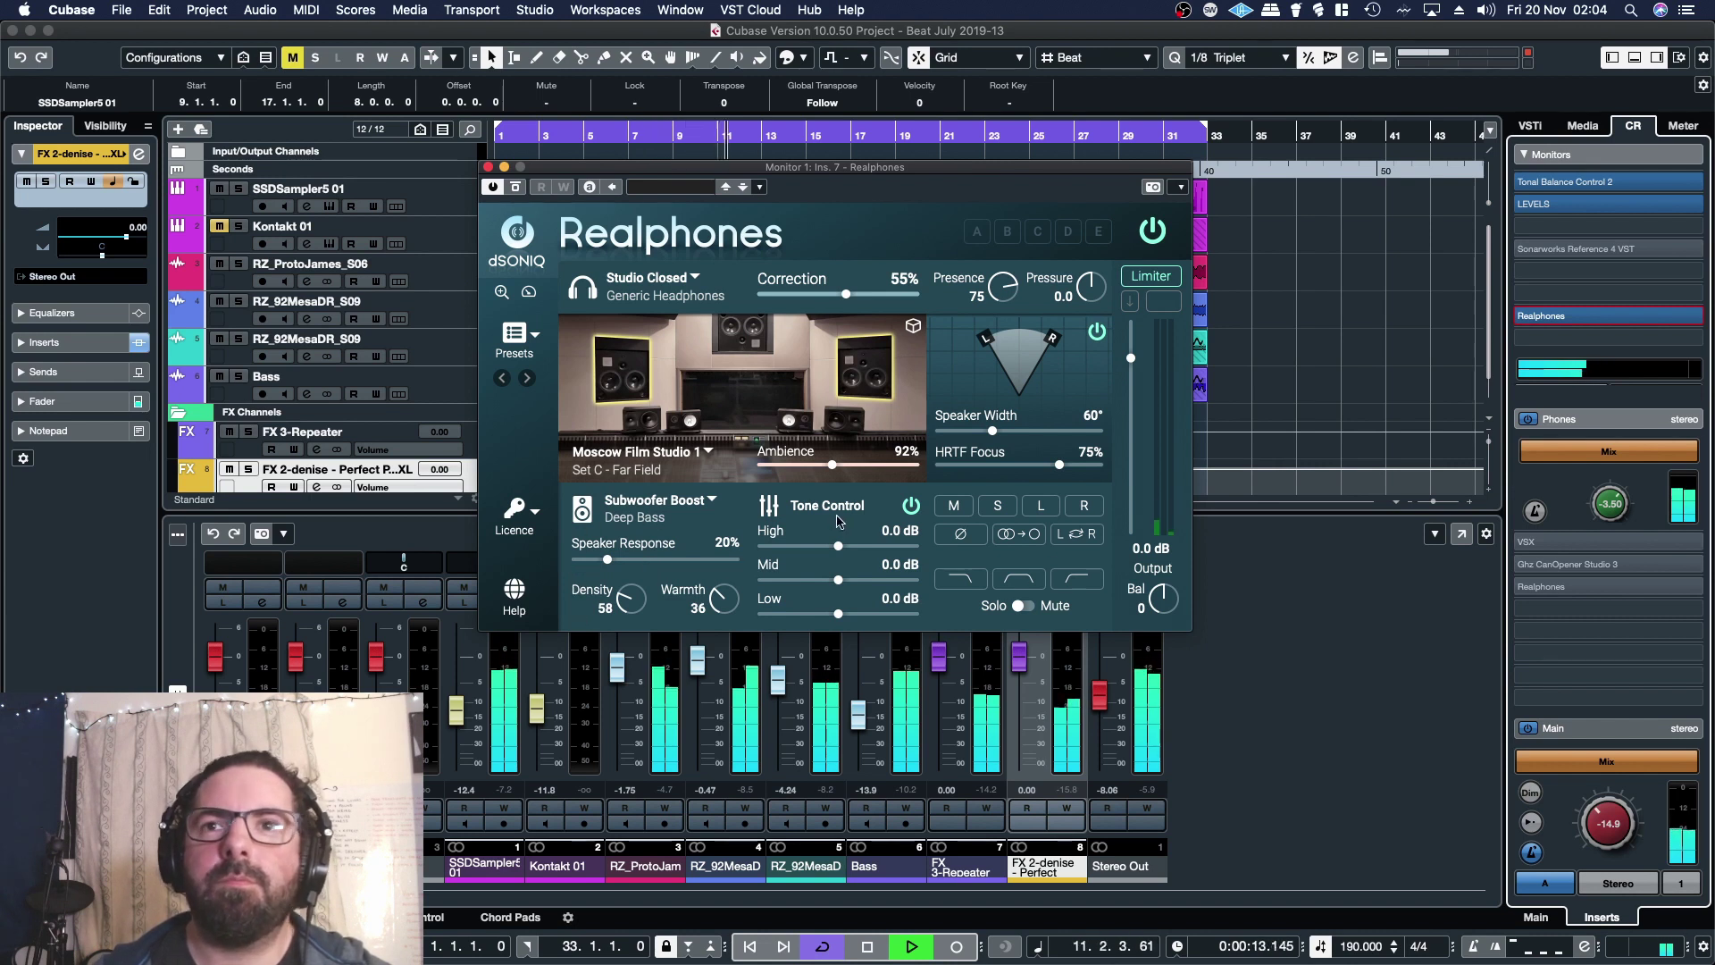
# Toggle Density and Tone Control off and back on, then disable HRTF Focus and Speaker Width.
pyautogui.click(575, 609)
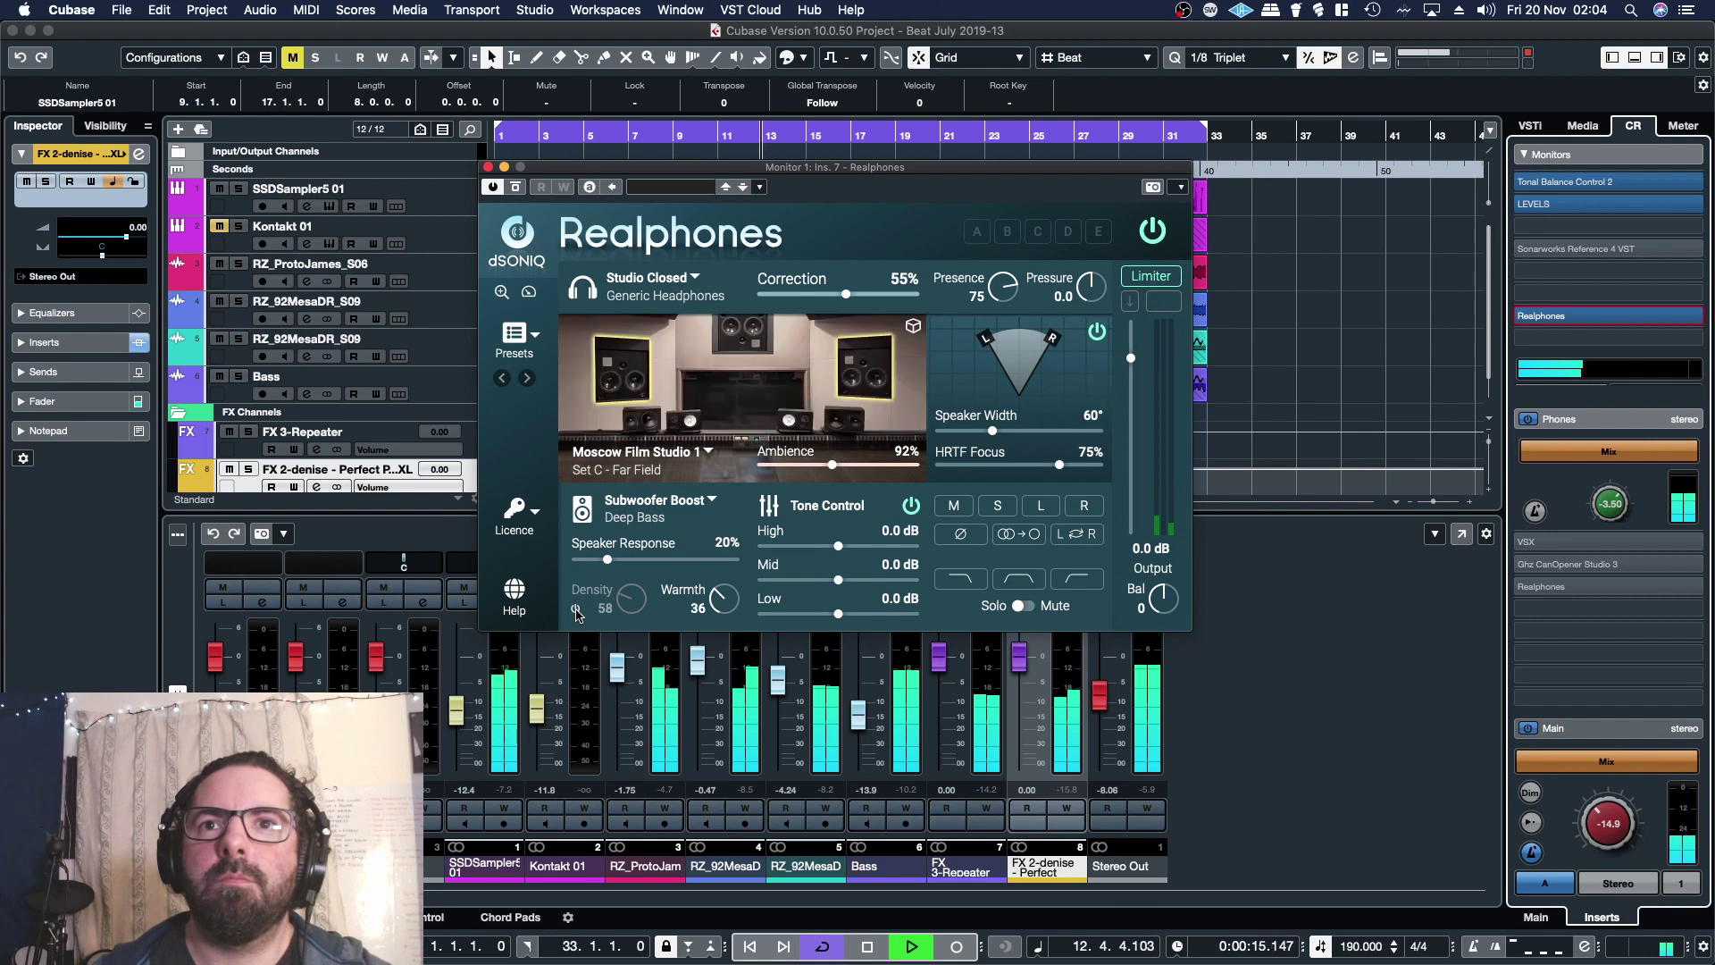
pyautogui.click(575, 608)
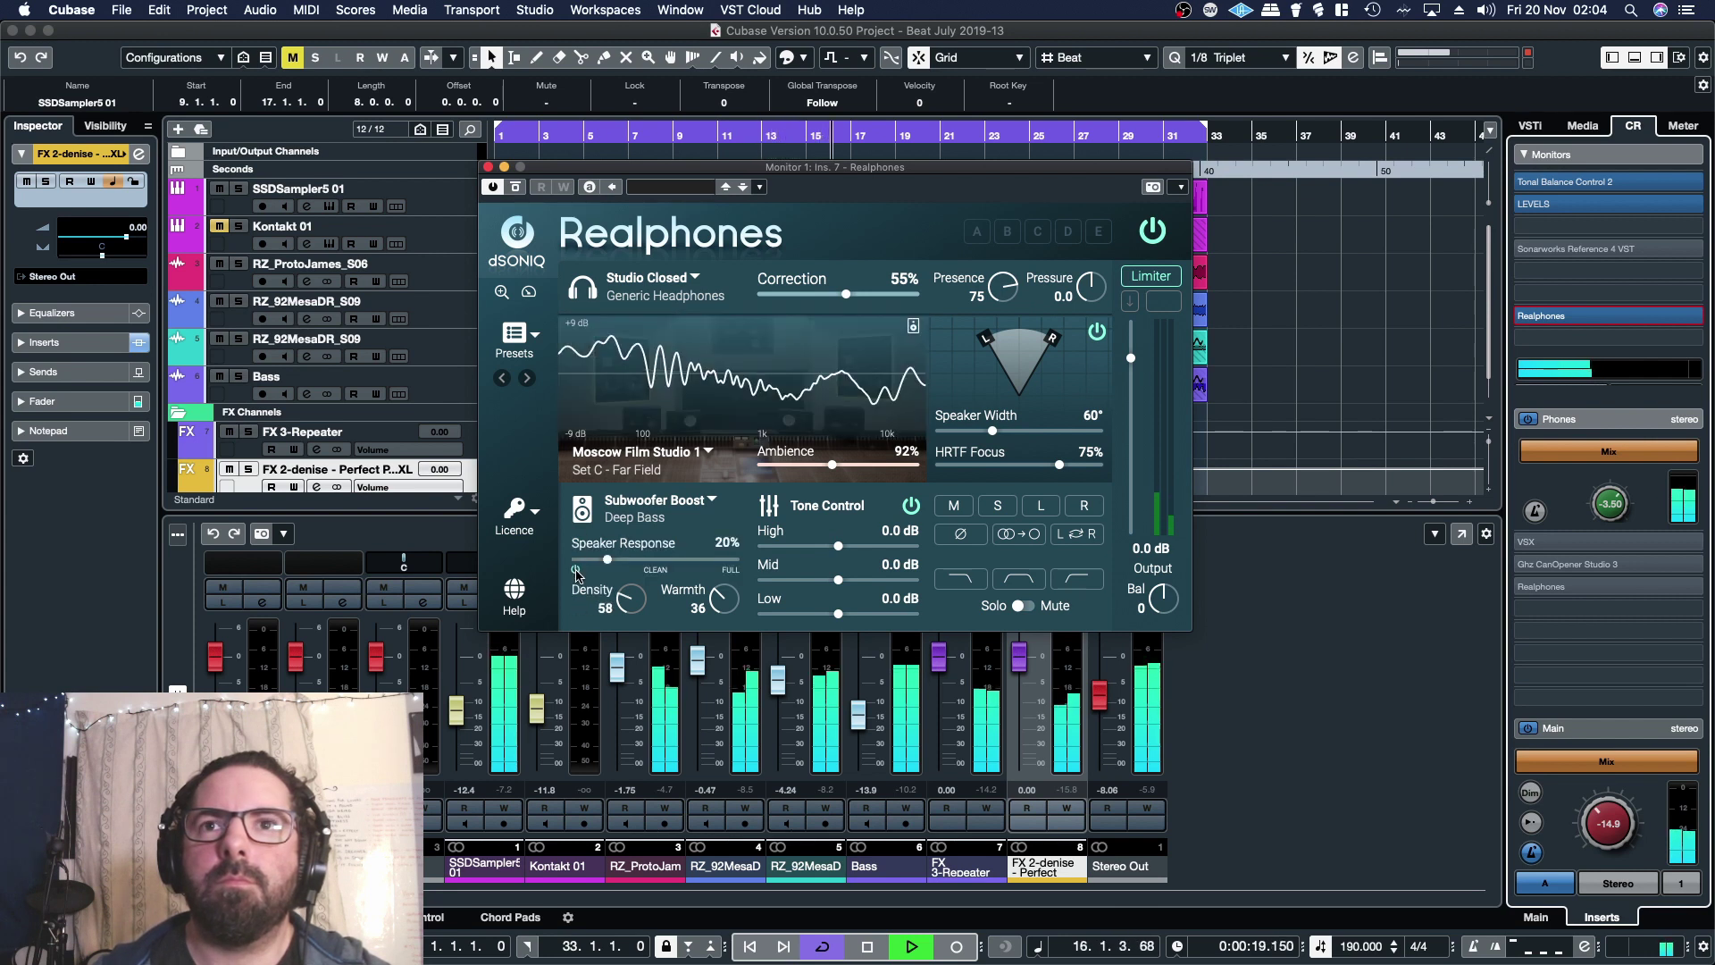
pyautogui.click(910, 506)
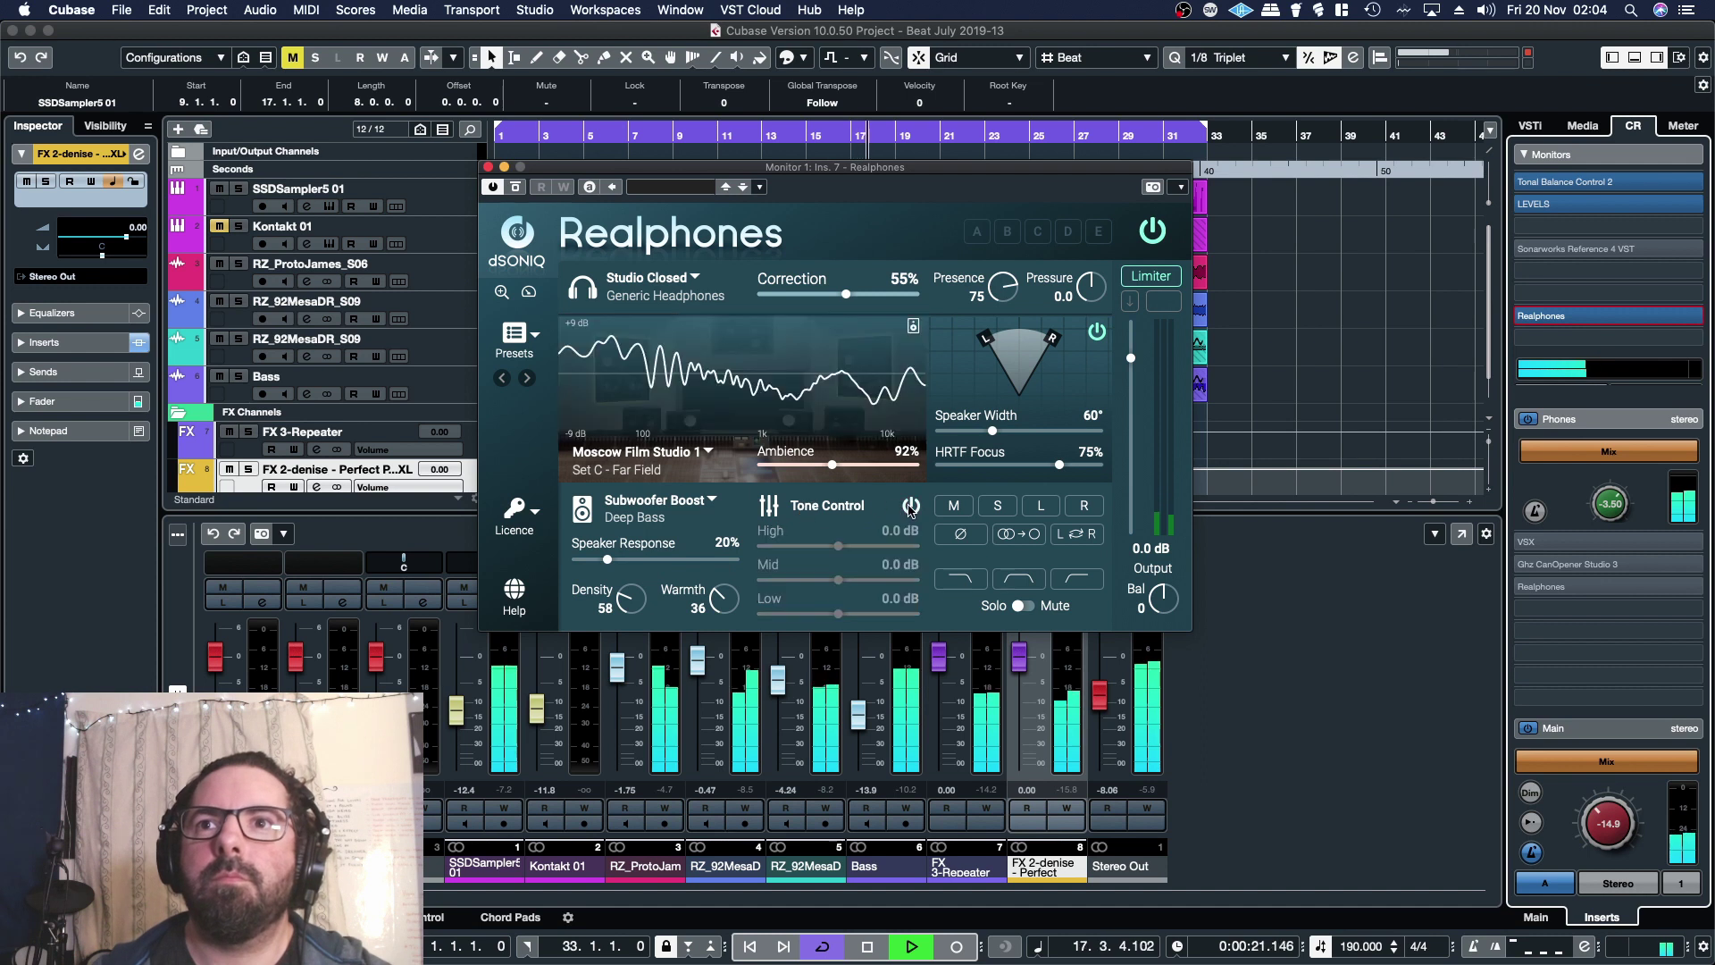
pyautogui.click(910, 506)
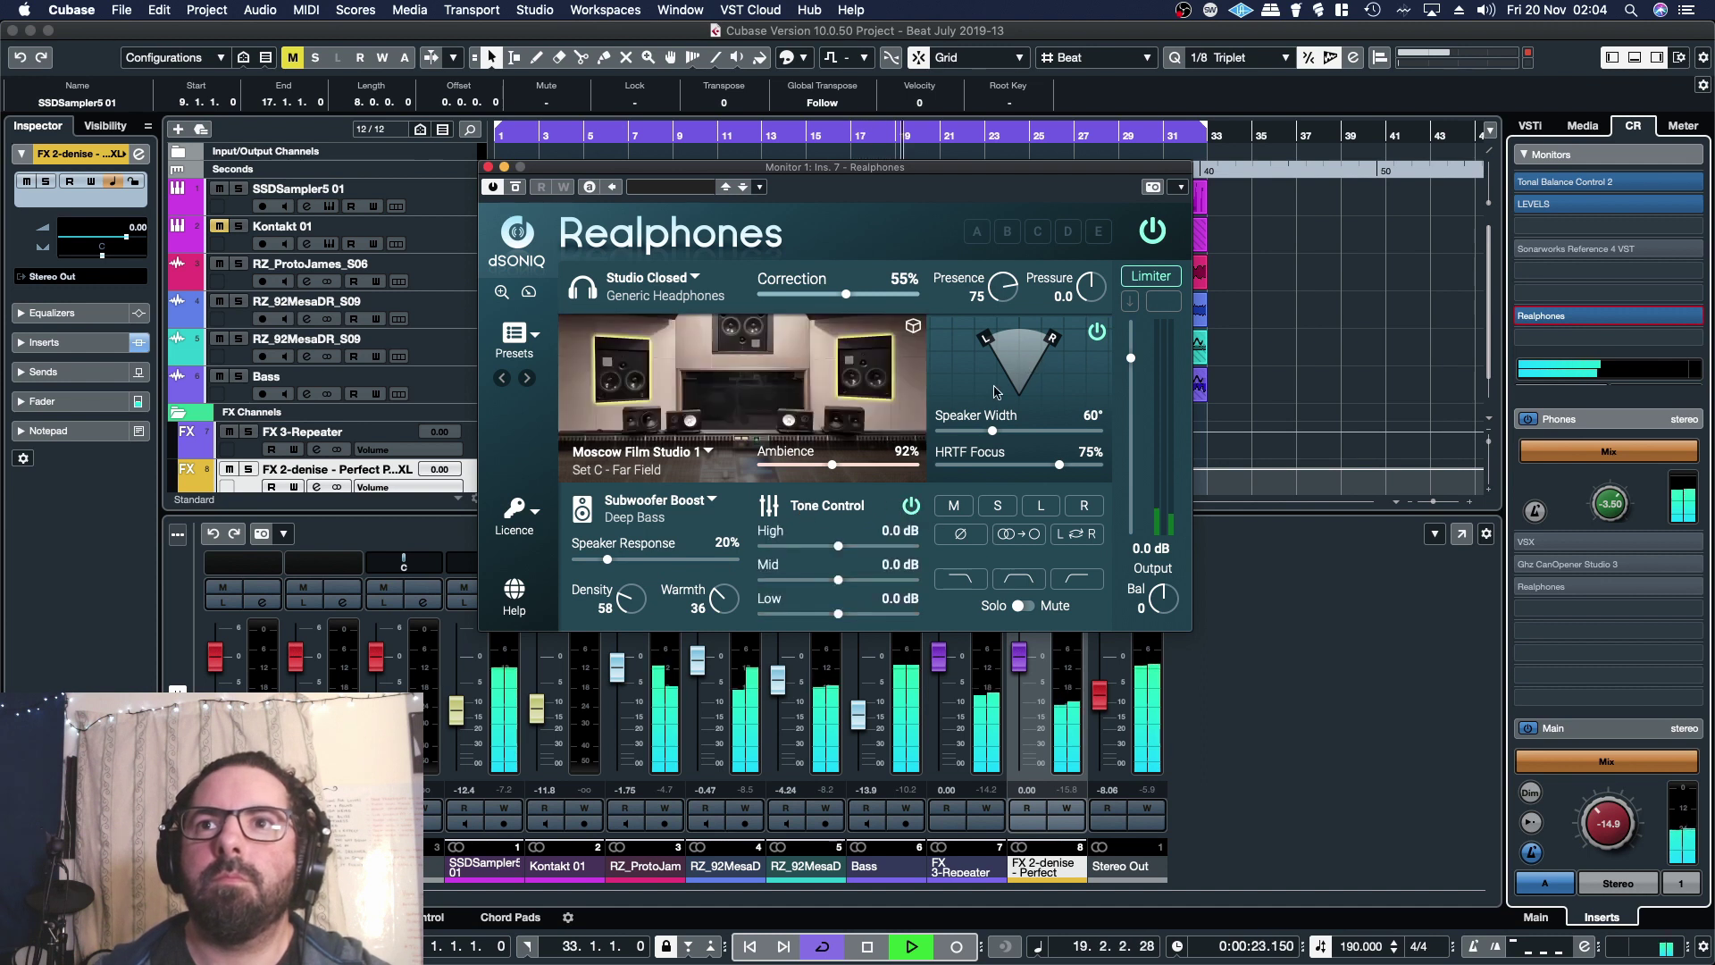
pyautogui.click(939, 476)
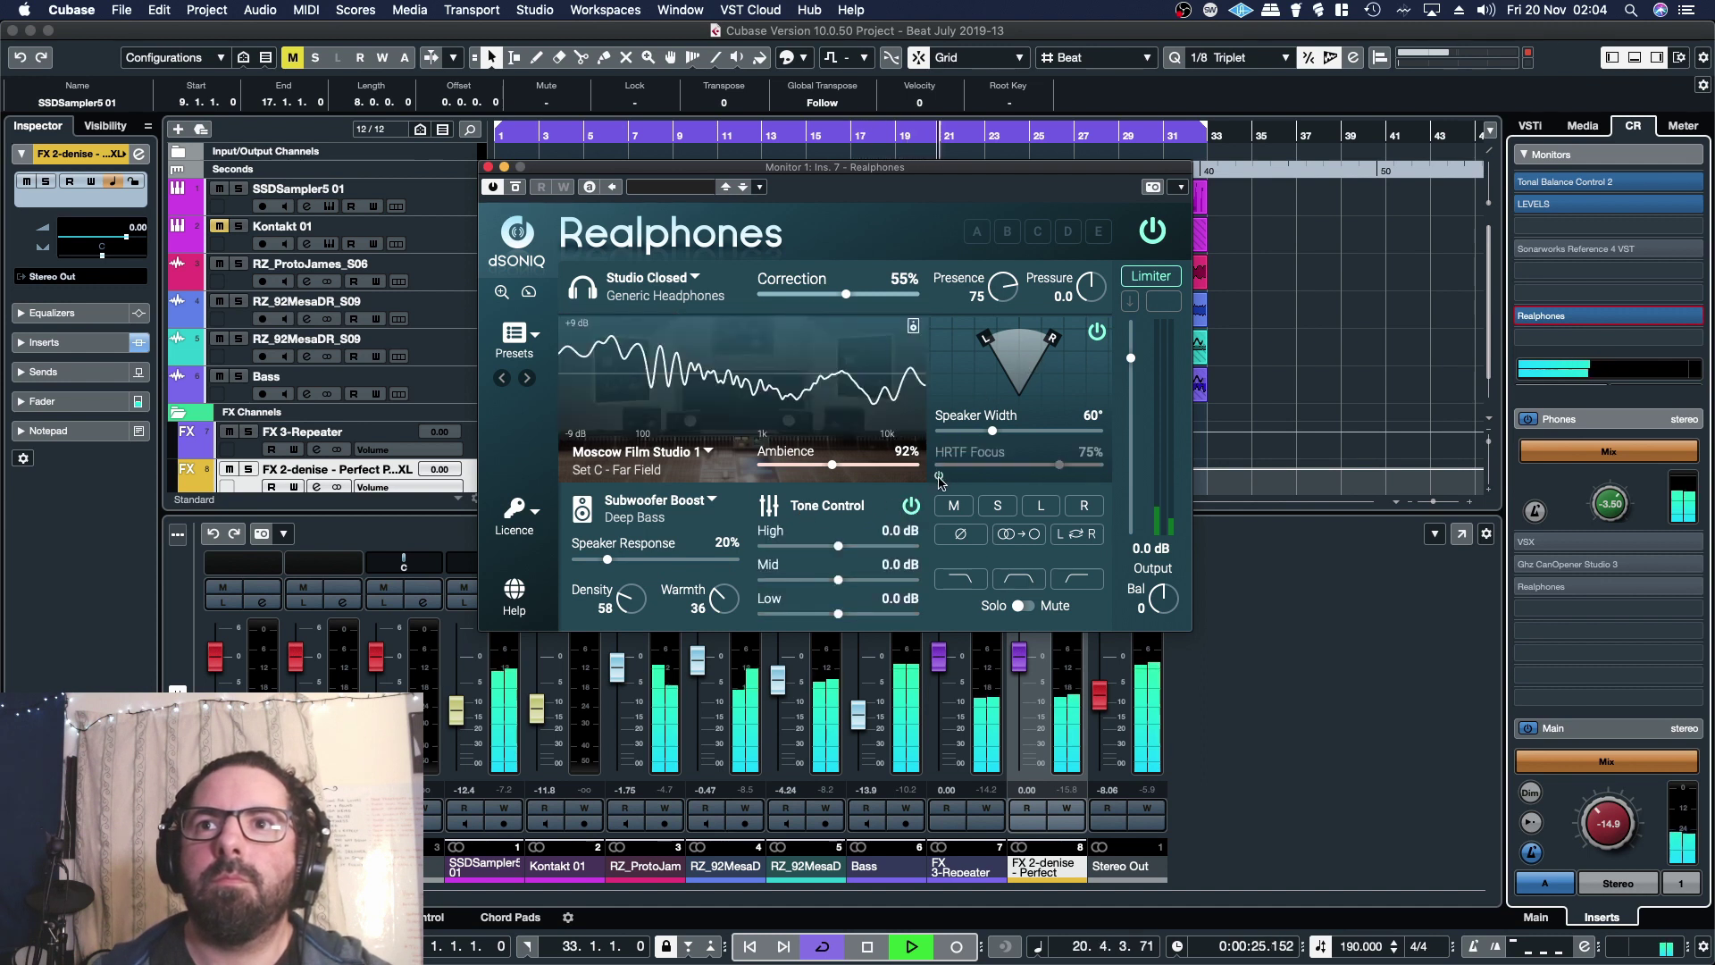
pyautogui.click(1097, 331)
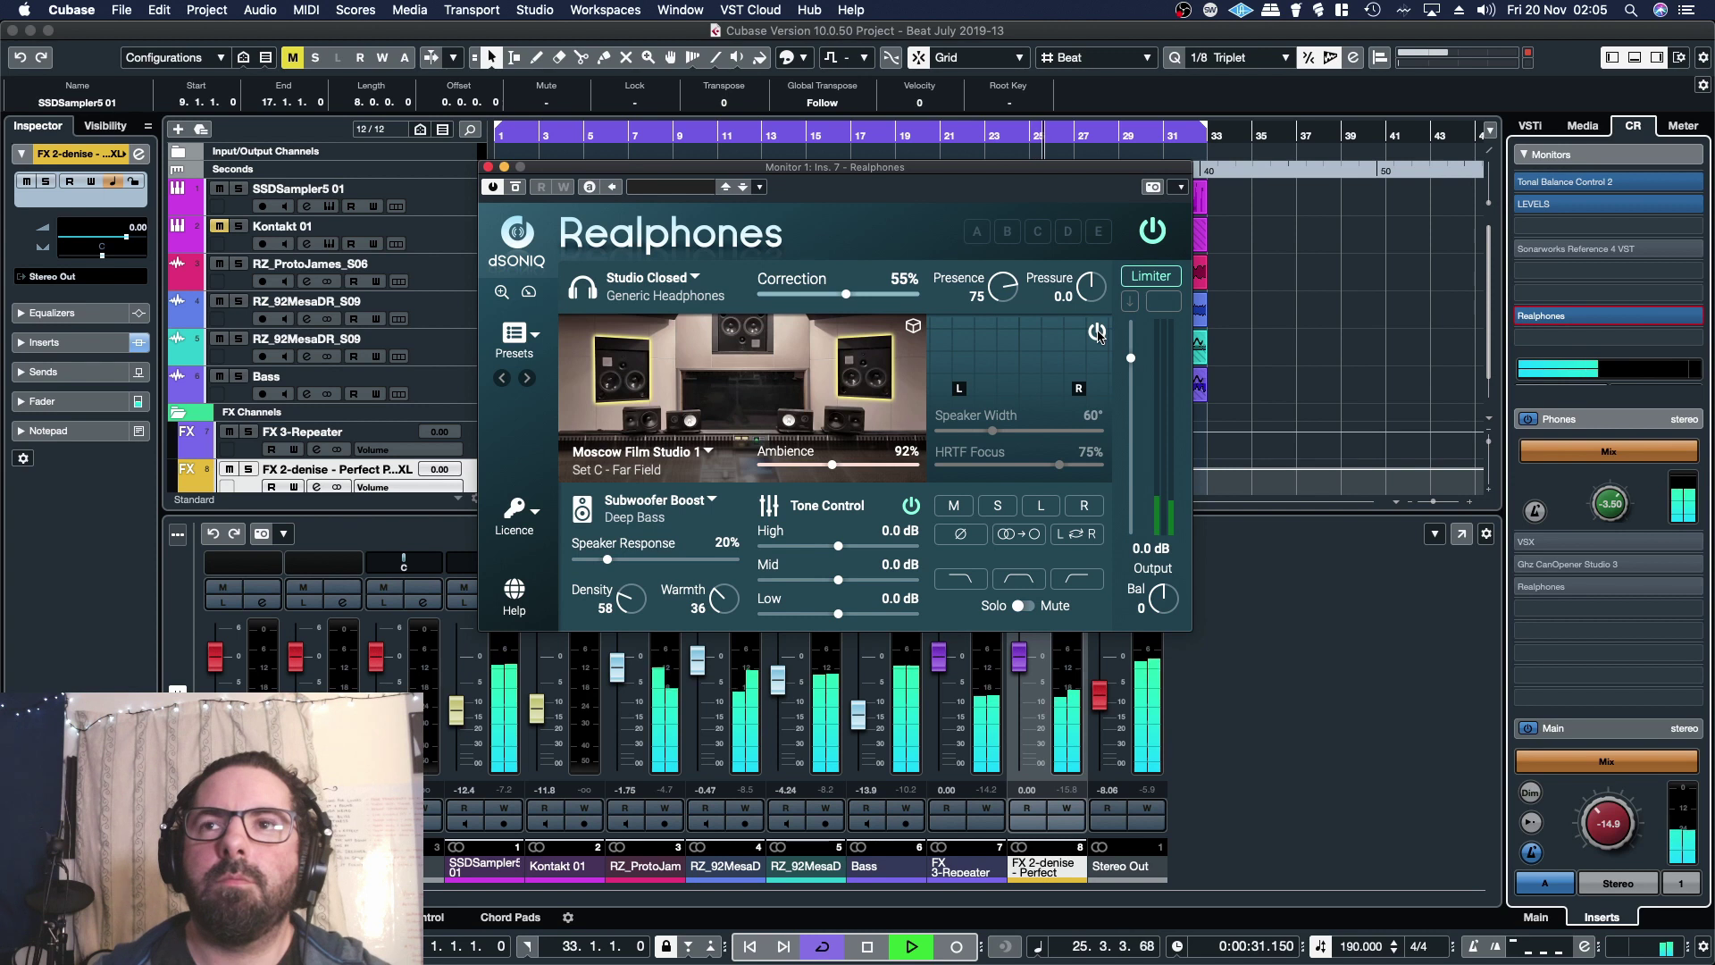
# Re-enable Speaker Width at 100°, set Pressure 3.3 and Presence 65, then bypass Realphones.
pyautogui.click(1097, 332)
pyautogui.moveTo(993, 430); pyautogui.dragTo(1062, 476)
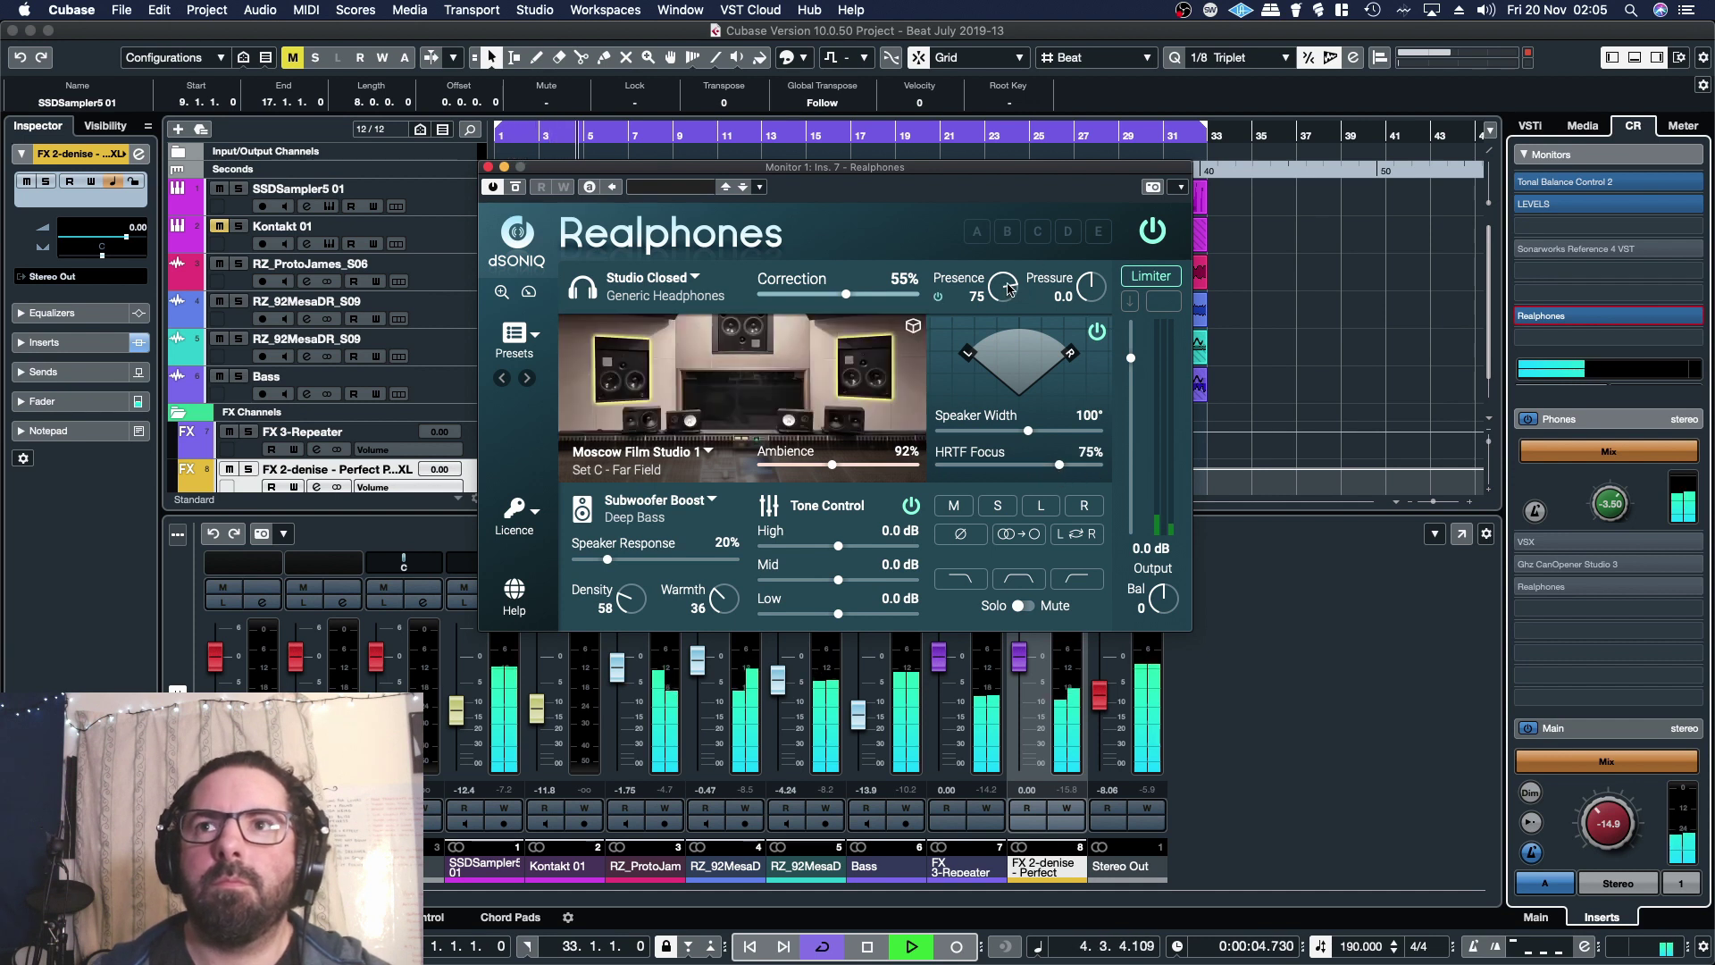
pyautogui.moveTo(1010, 292); pyautogui.dragTo(982, 220)
pyautogui.moveTo(1084, 285); pyautogui.dragTo(1083, 224)
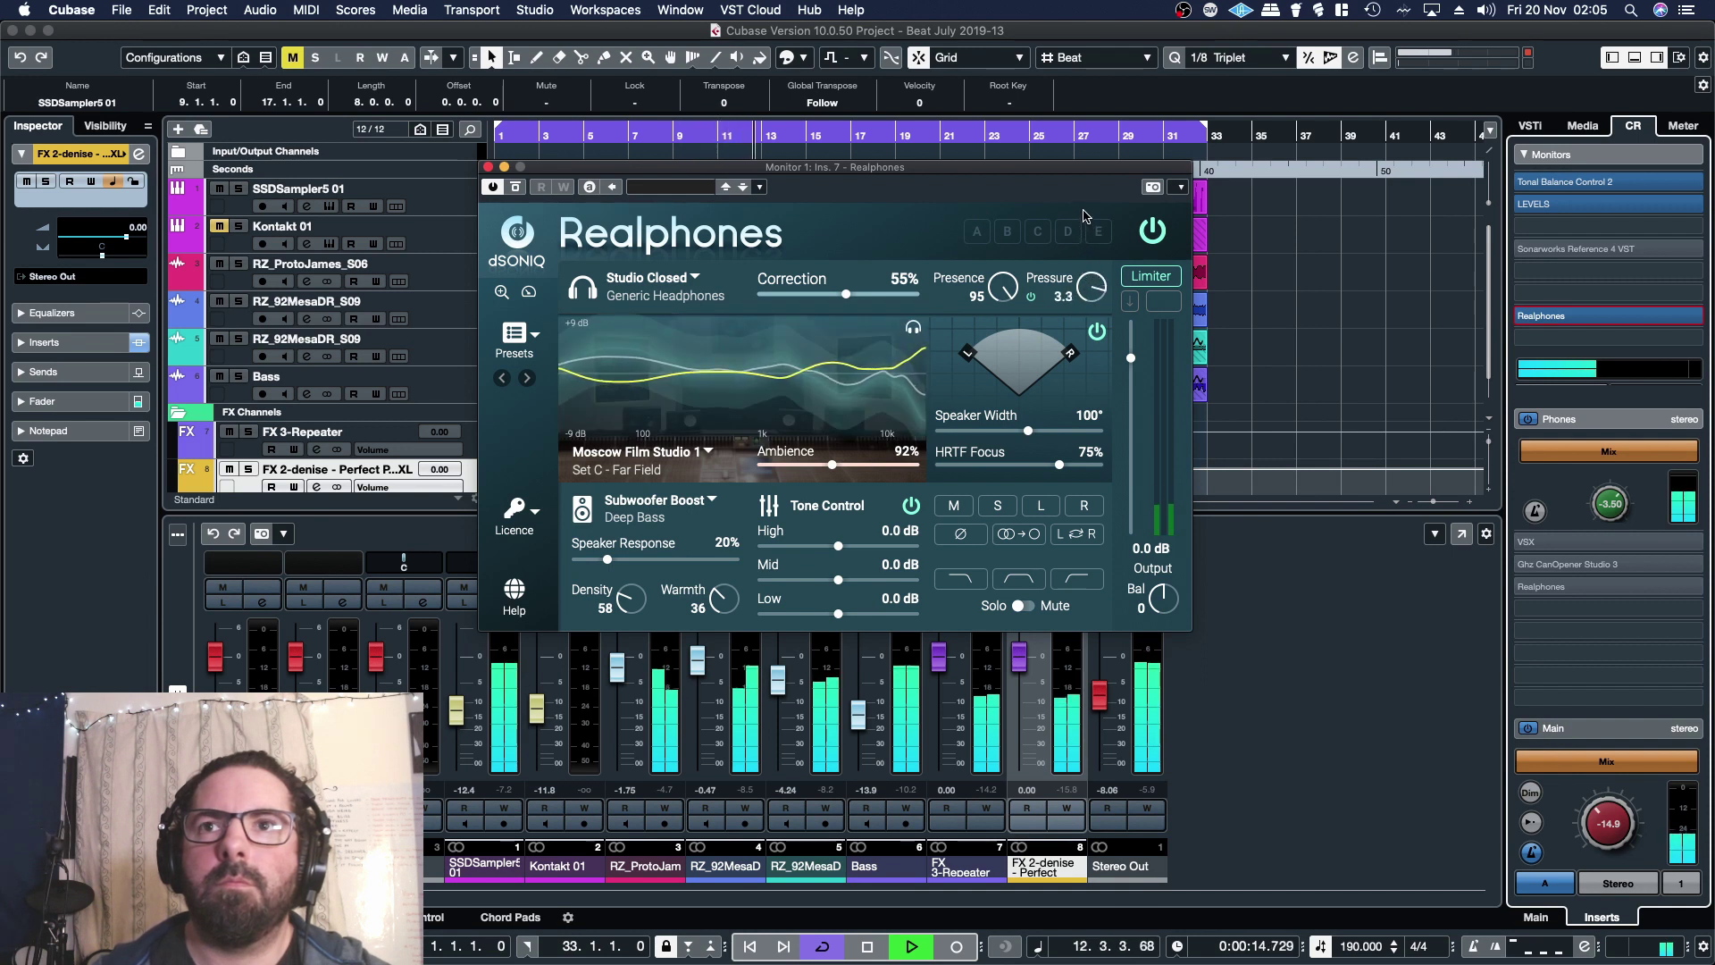
pyautogui.moveTo(1017, 278); pyautogui.dragTo(1009, 342)
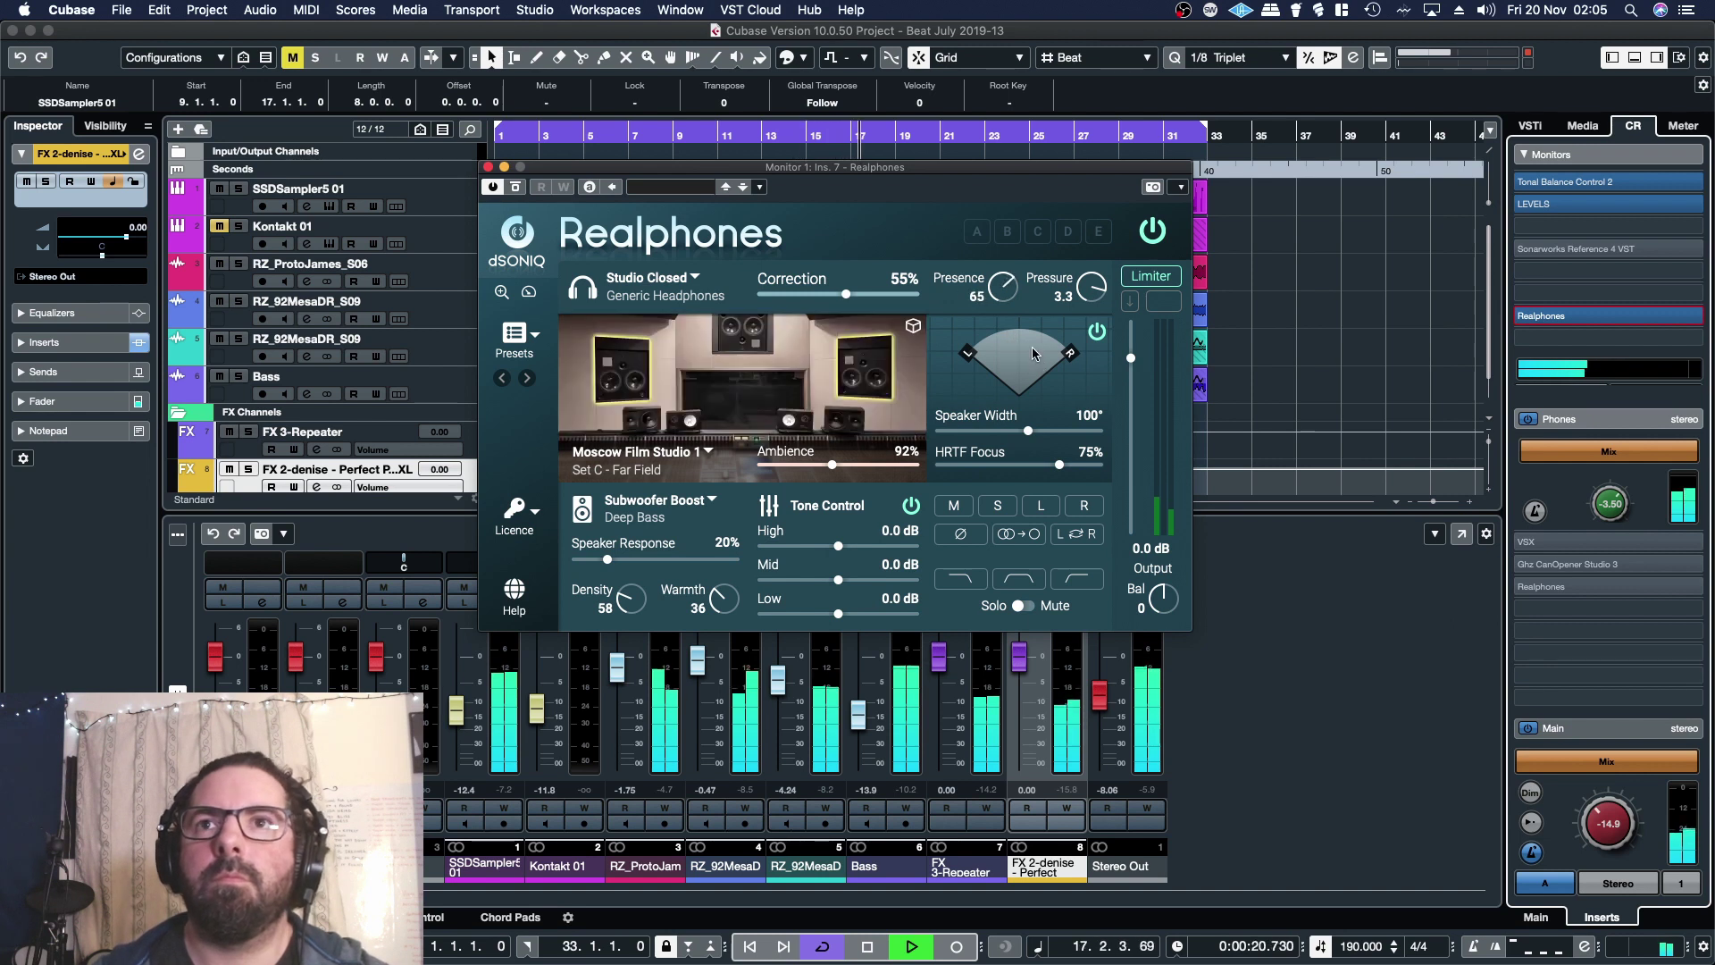
pyautogui.click(515, 187)
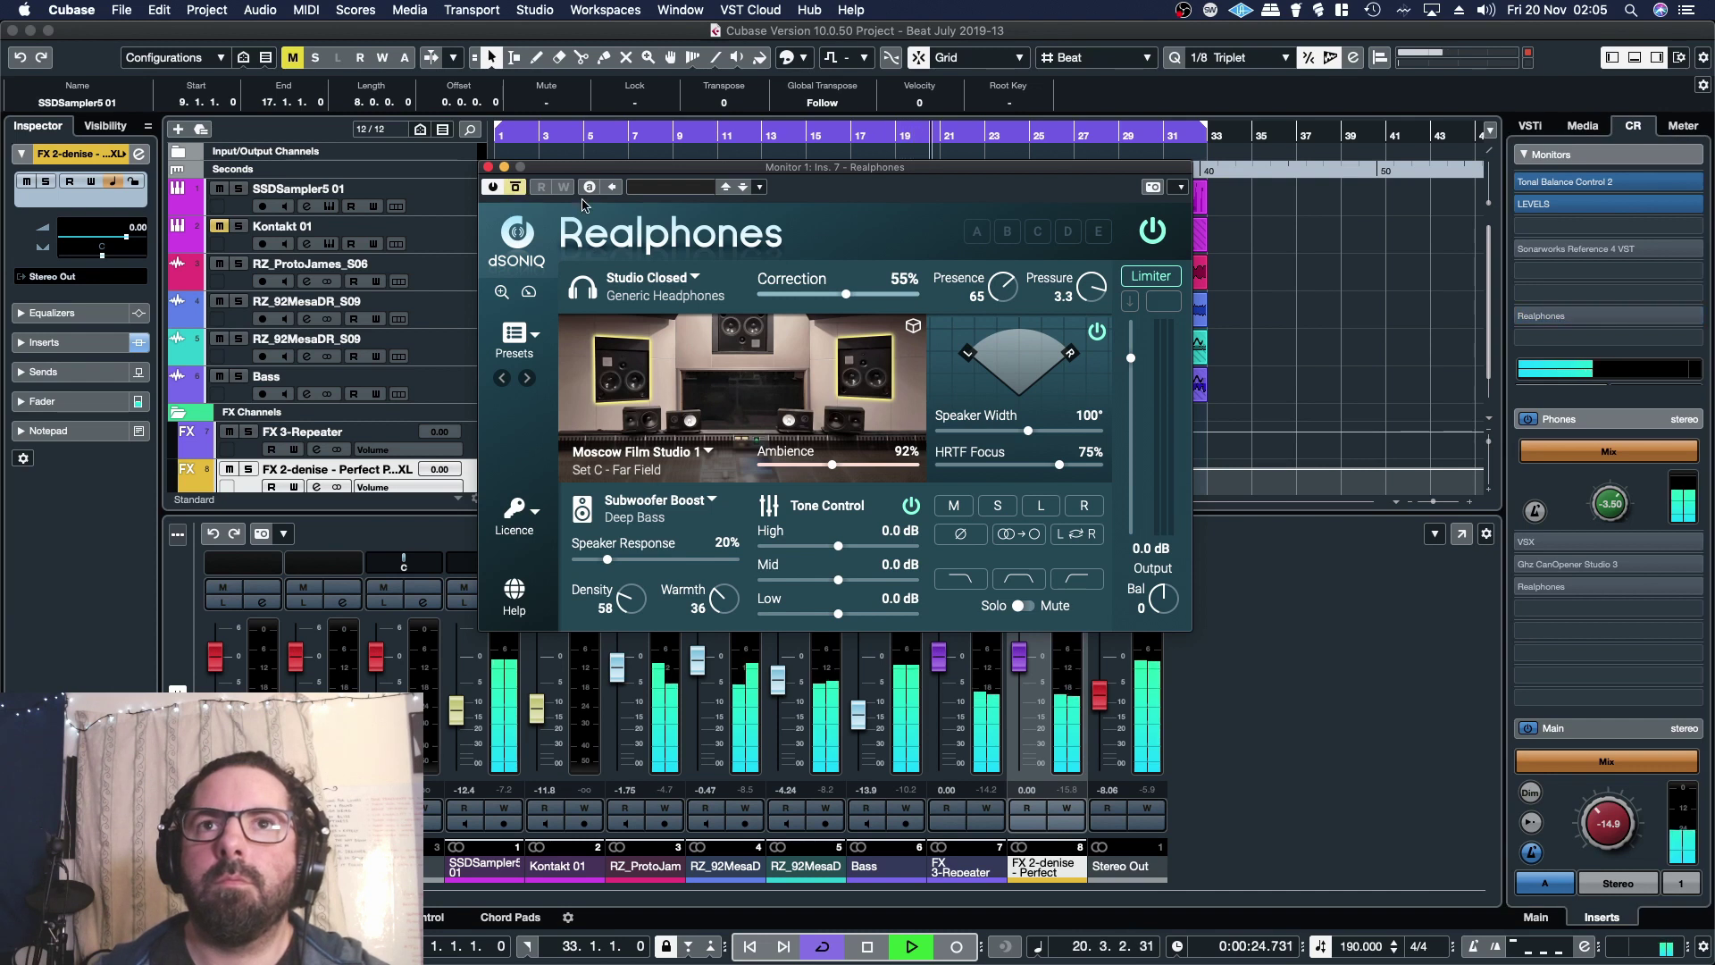
# Un-bypass Realphones and take a snapshot of the current settings into slot A.
pyautogui.click(517, 188)
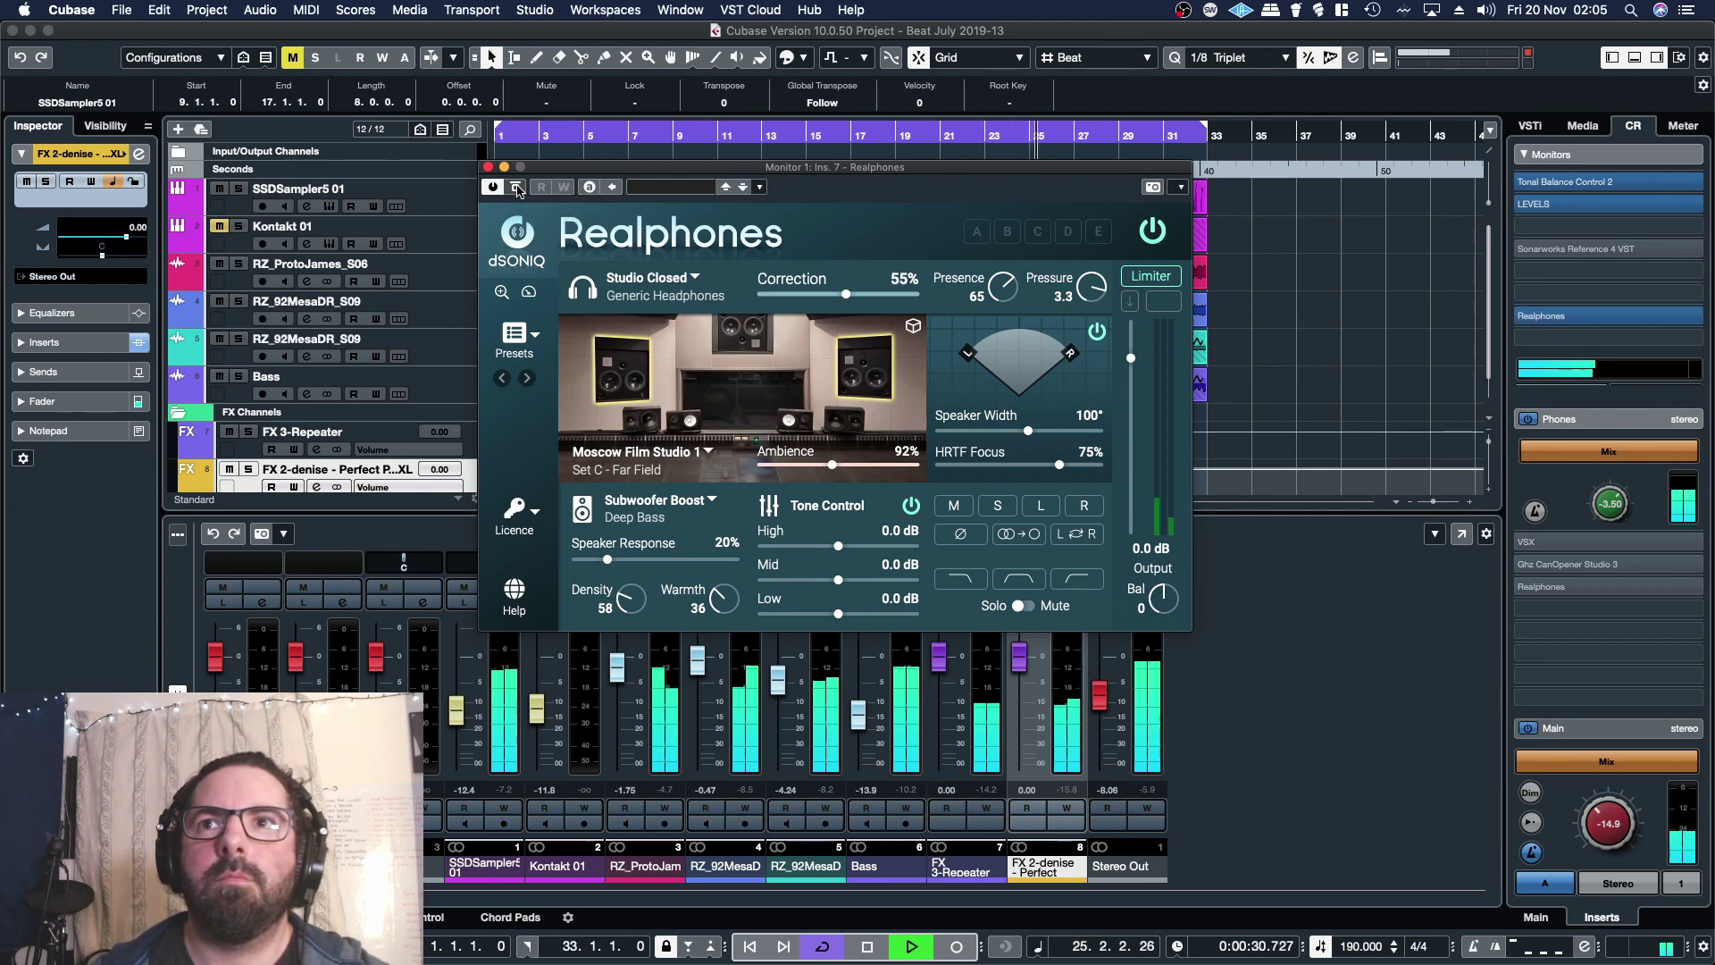
pyautogui.click(978, 234)
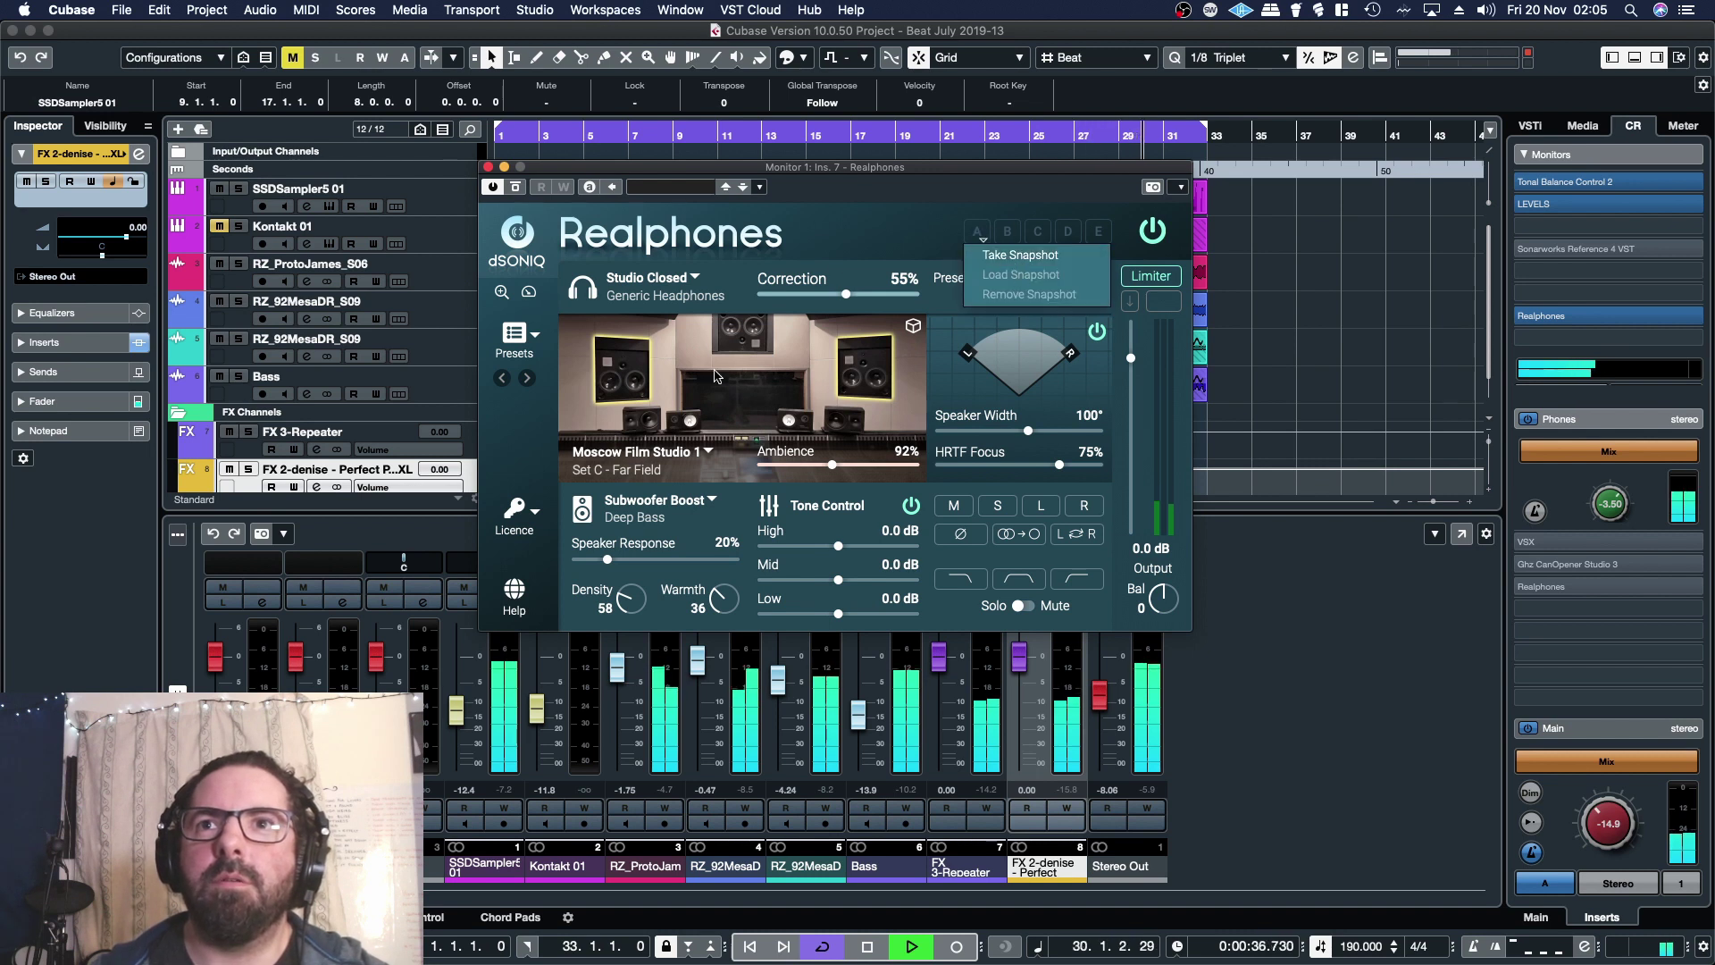
pyautogui.click(1020, 255)
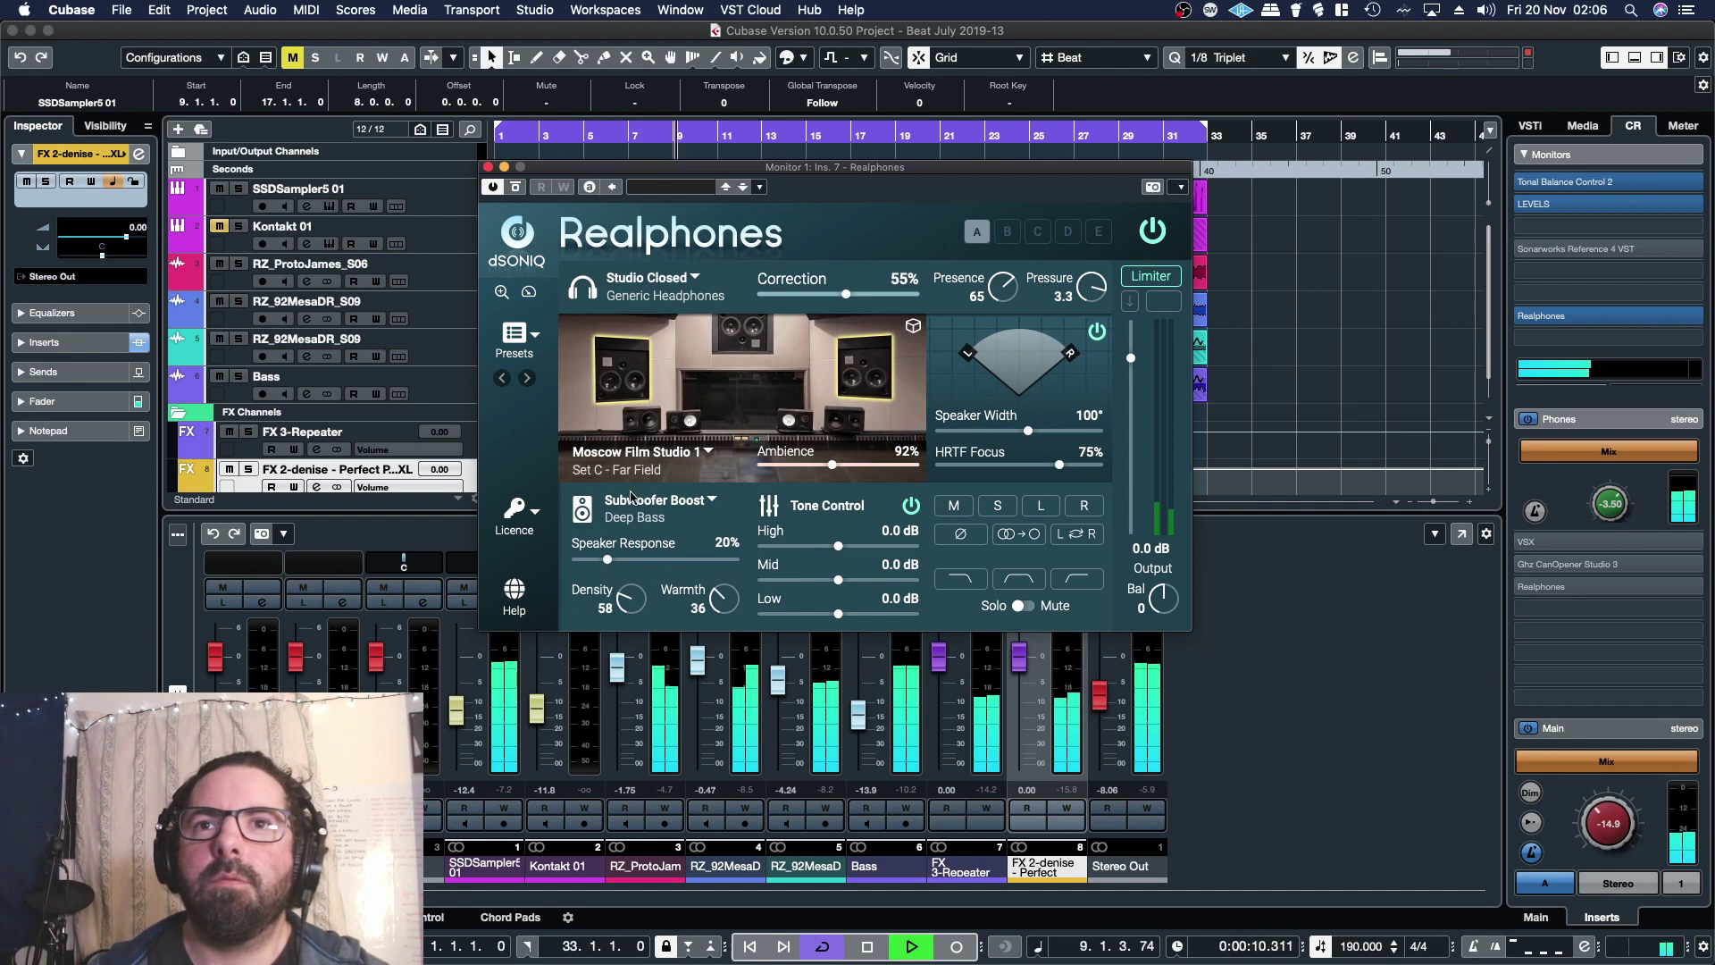
# Choose Moscow Film Studio 1 Set A - Near Field, then cycle through the sets to Set B - Near Field.
pyautogui.click(702, 456)
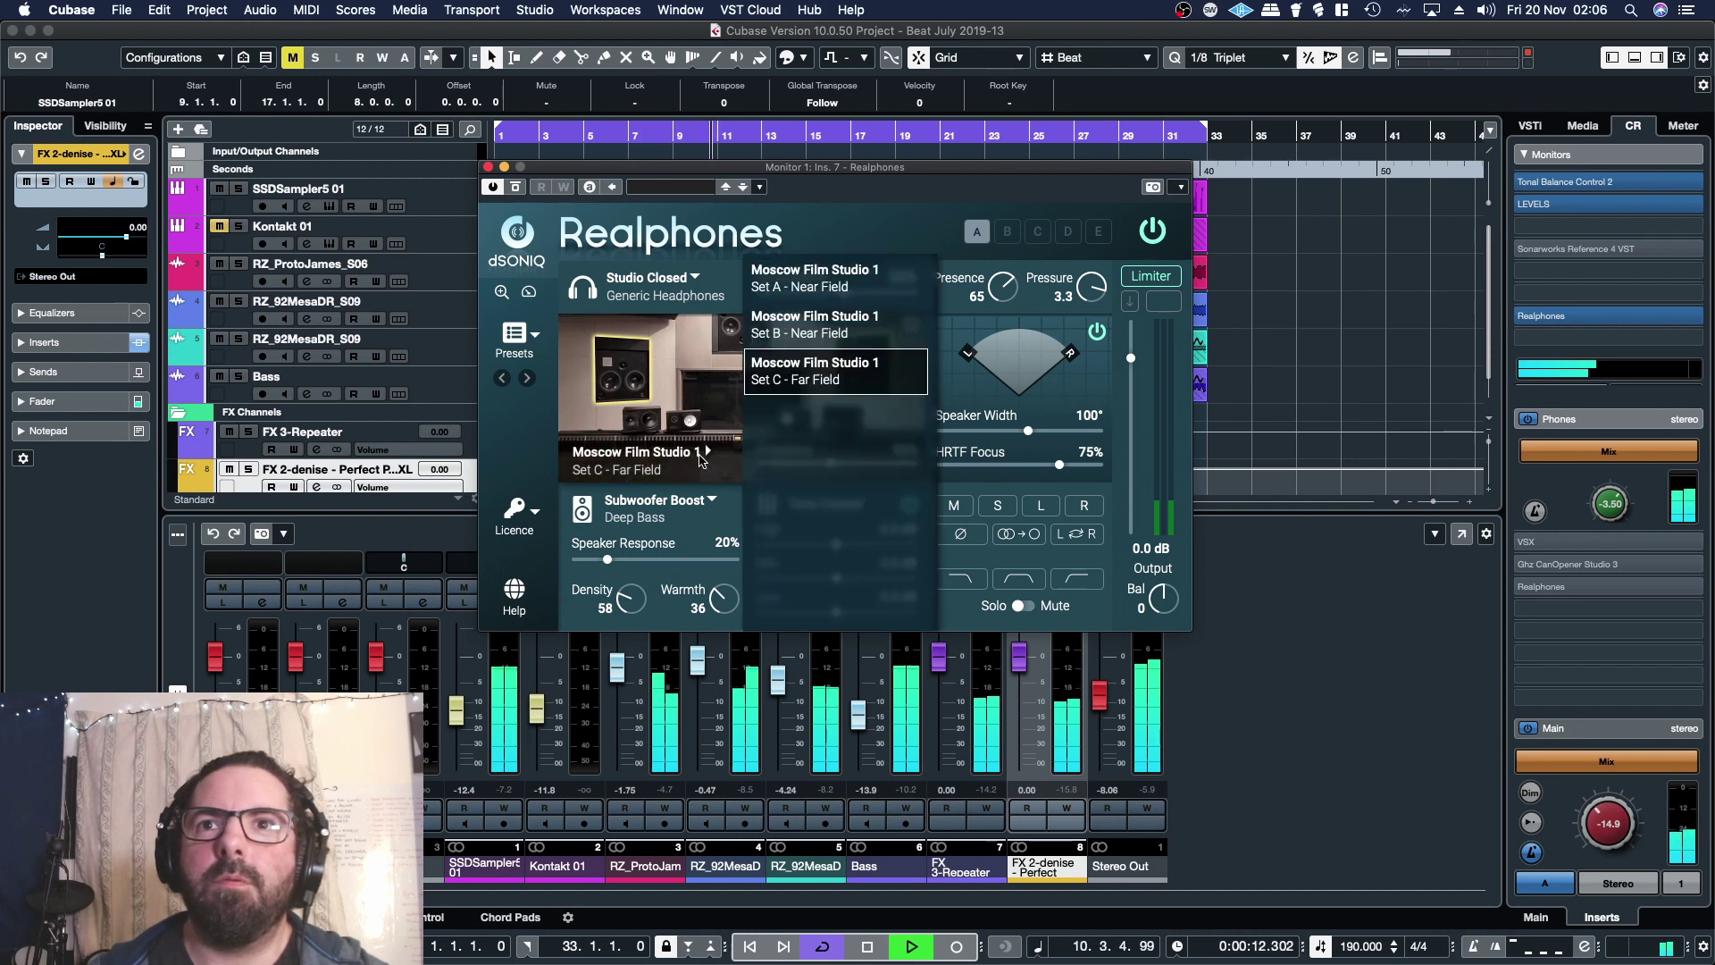
pyautogui.click(813, 282)
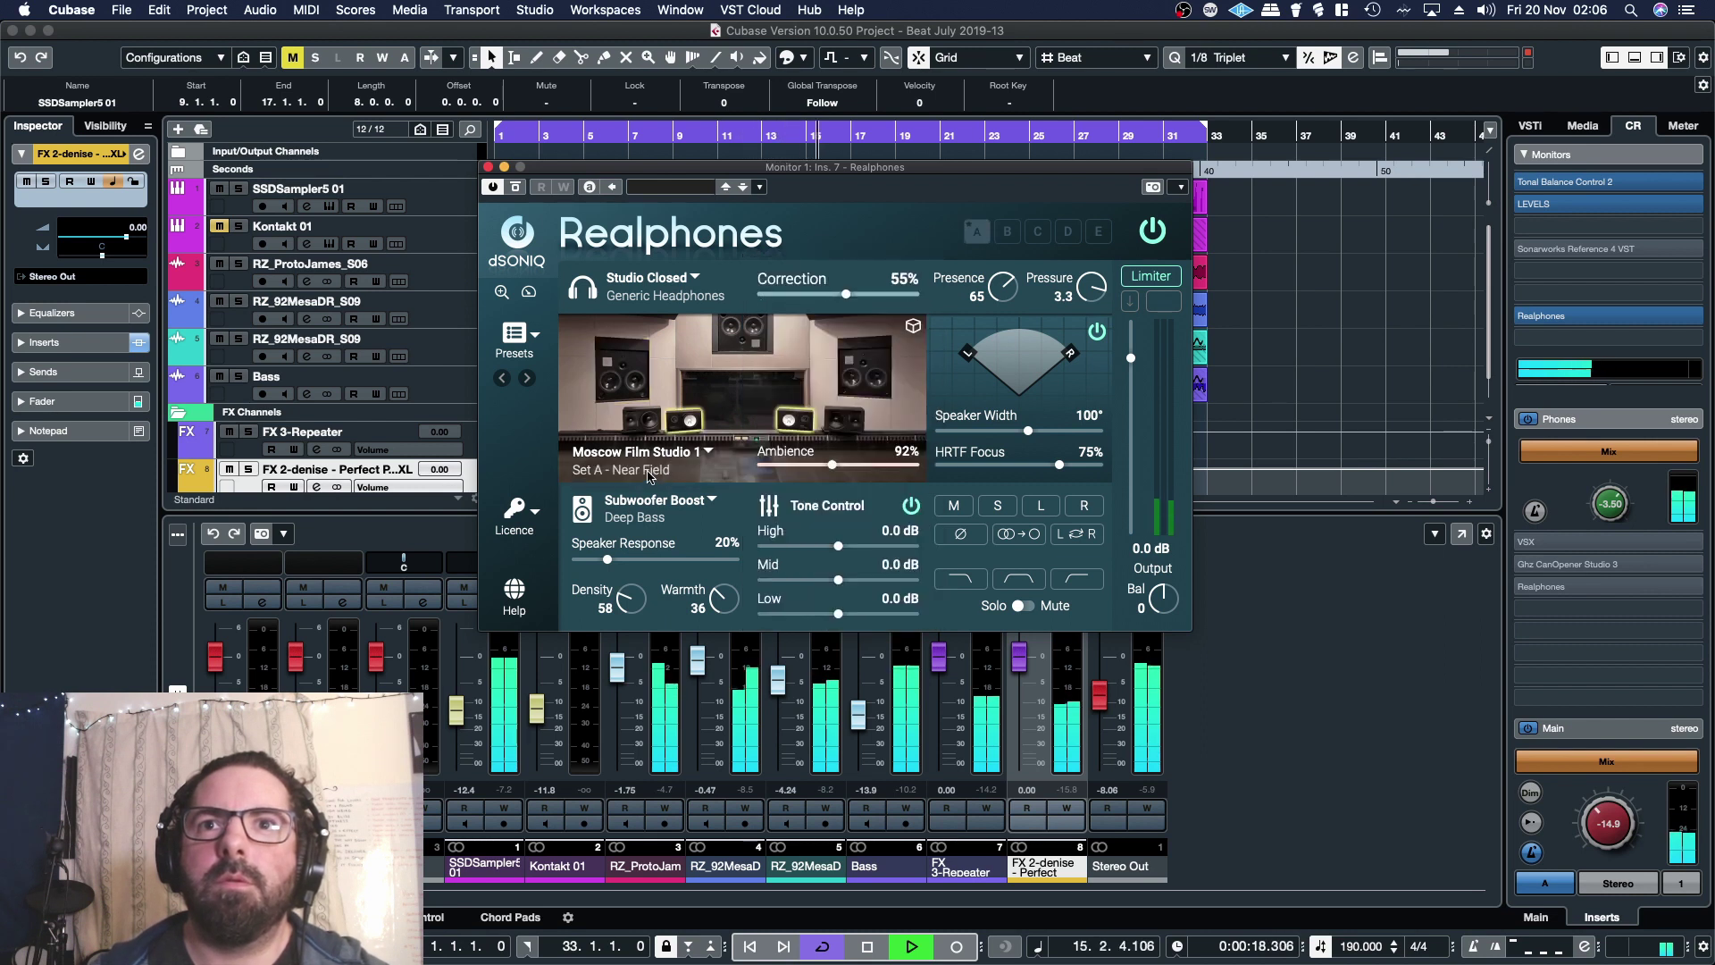
pyautogui.click(905, 391)
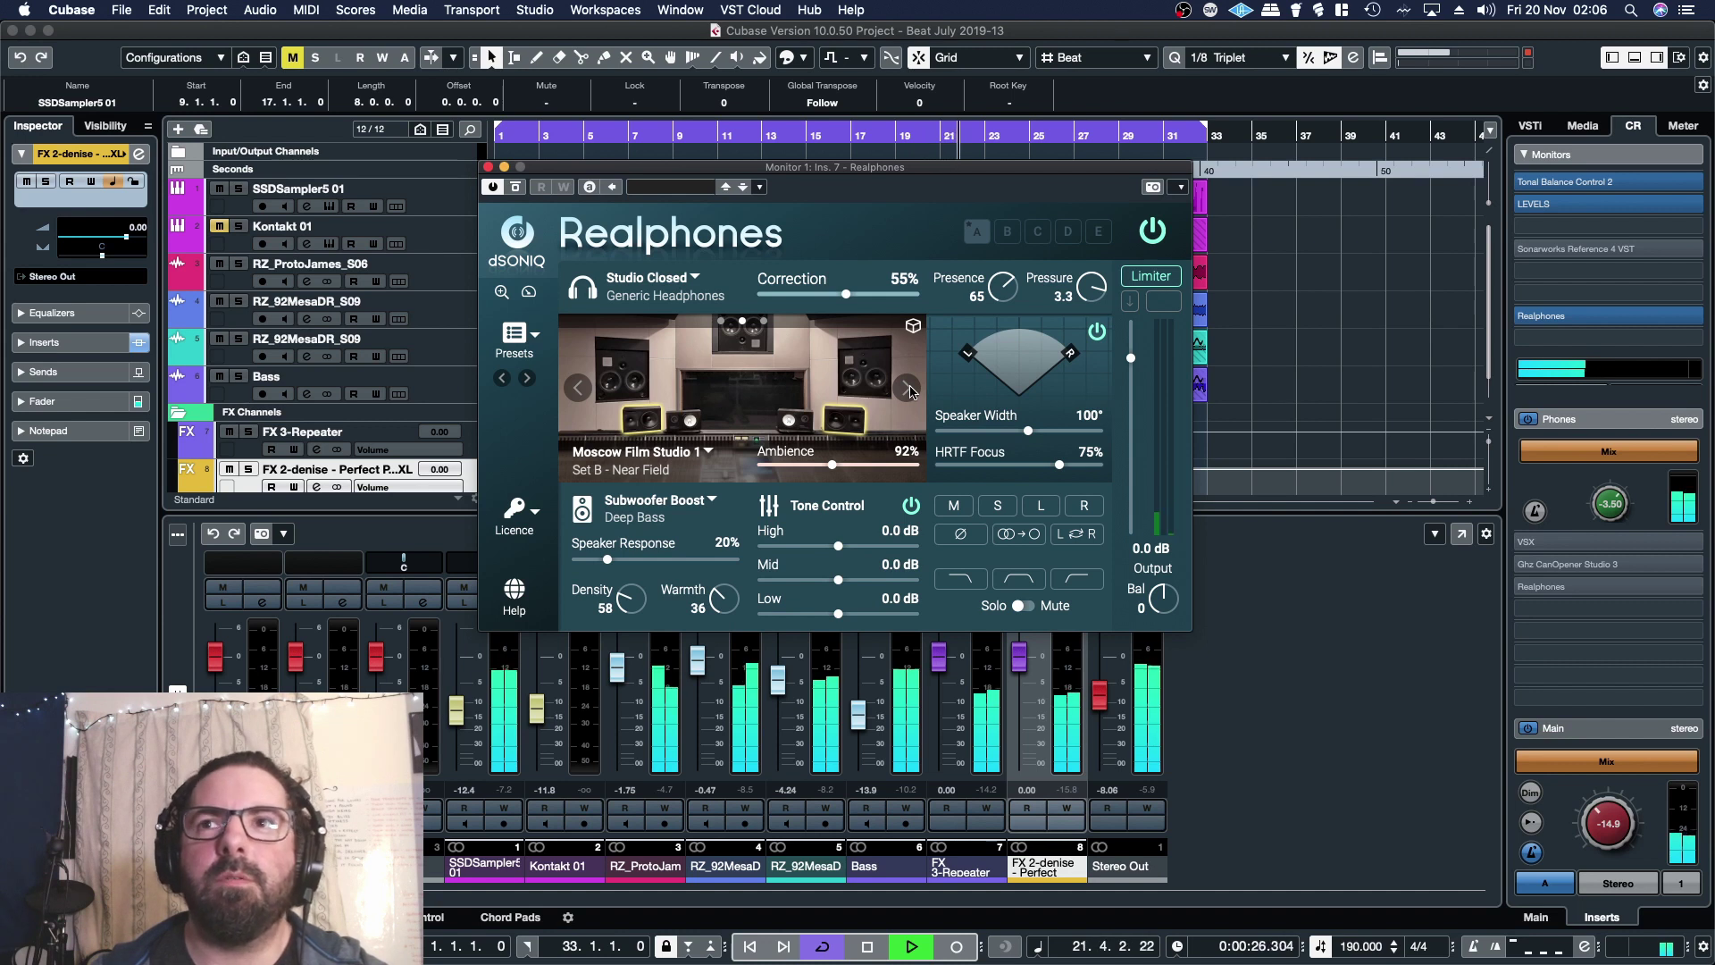
pyautogui.click(907, 389)
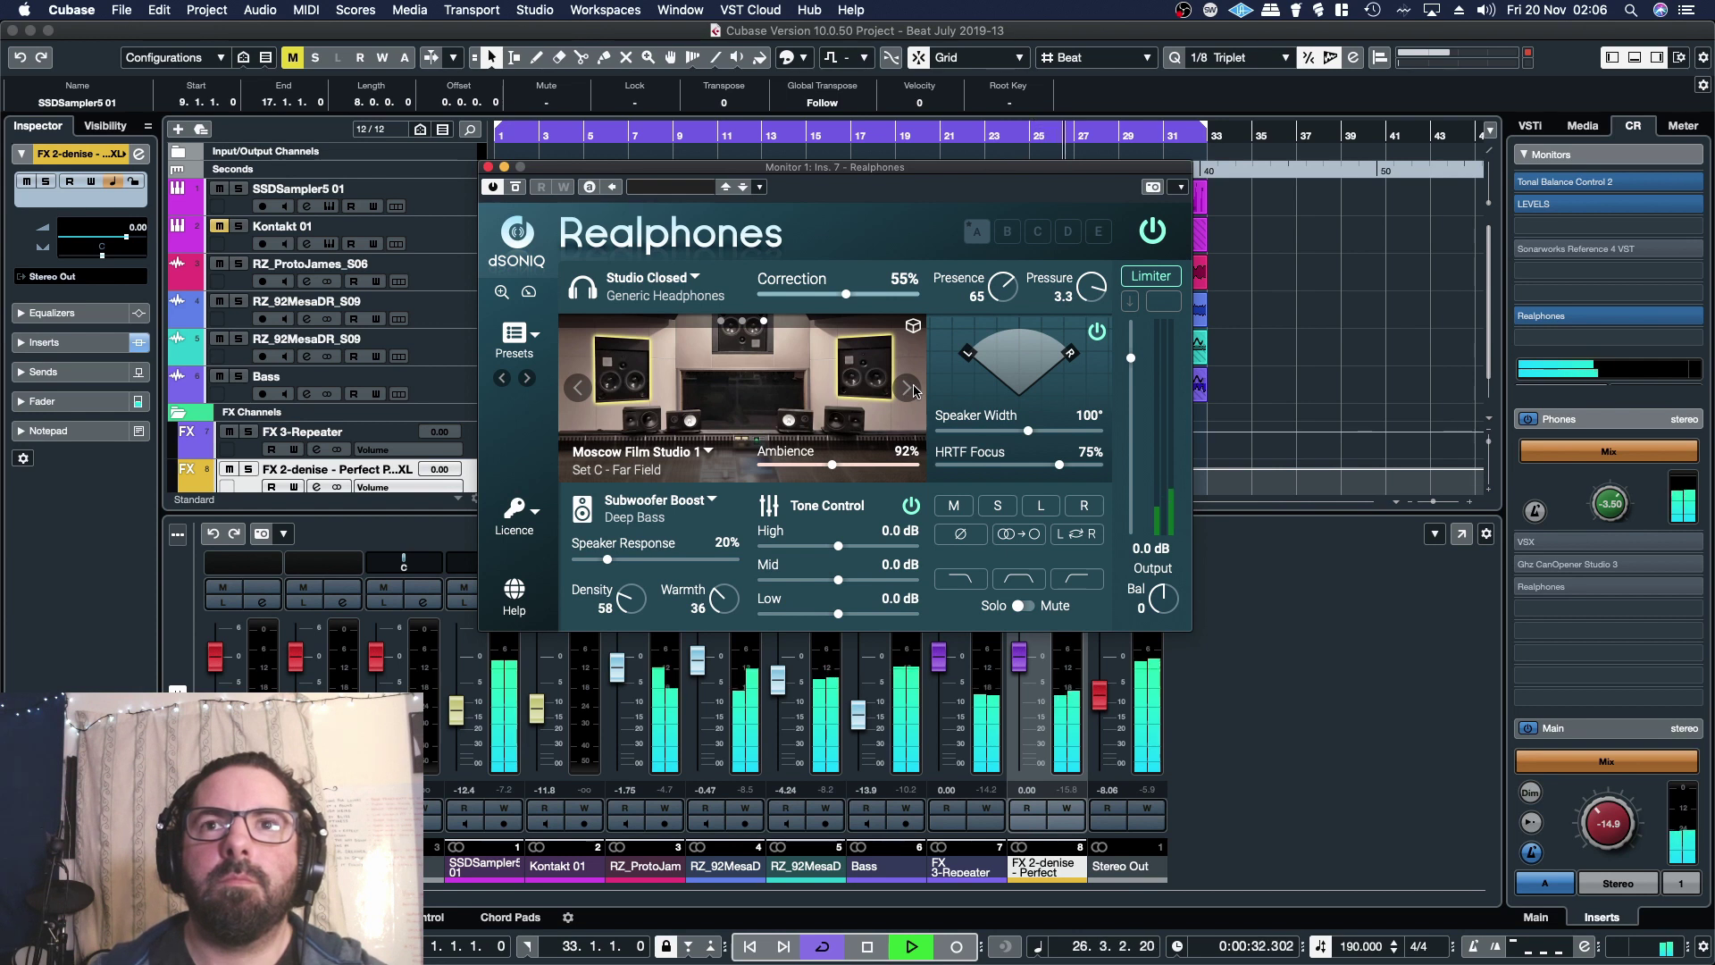
pyautogui.click(909, 389)
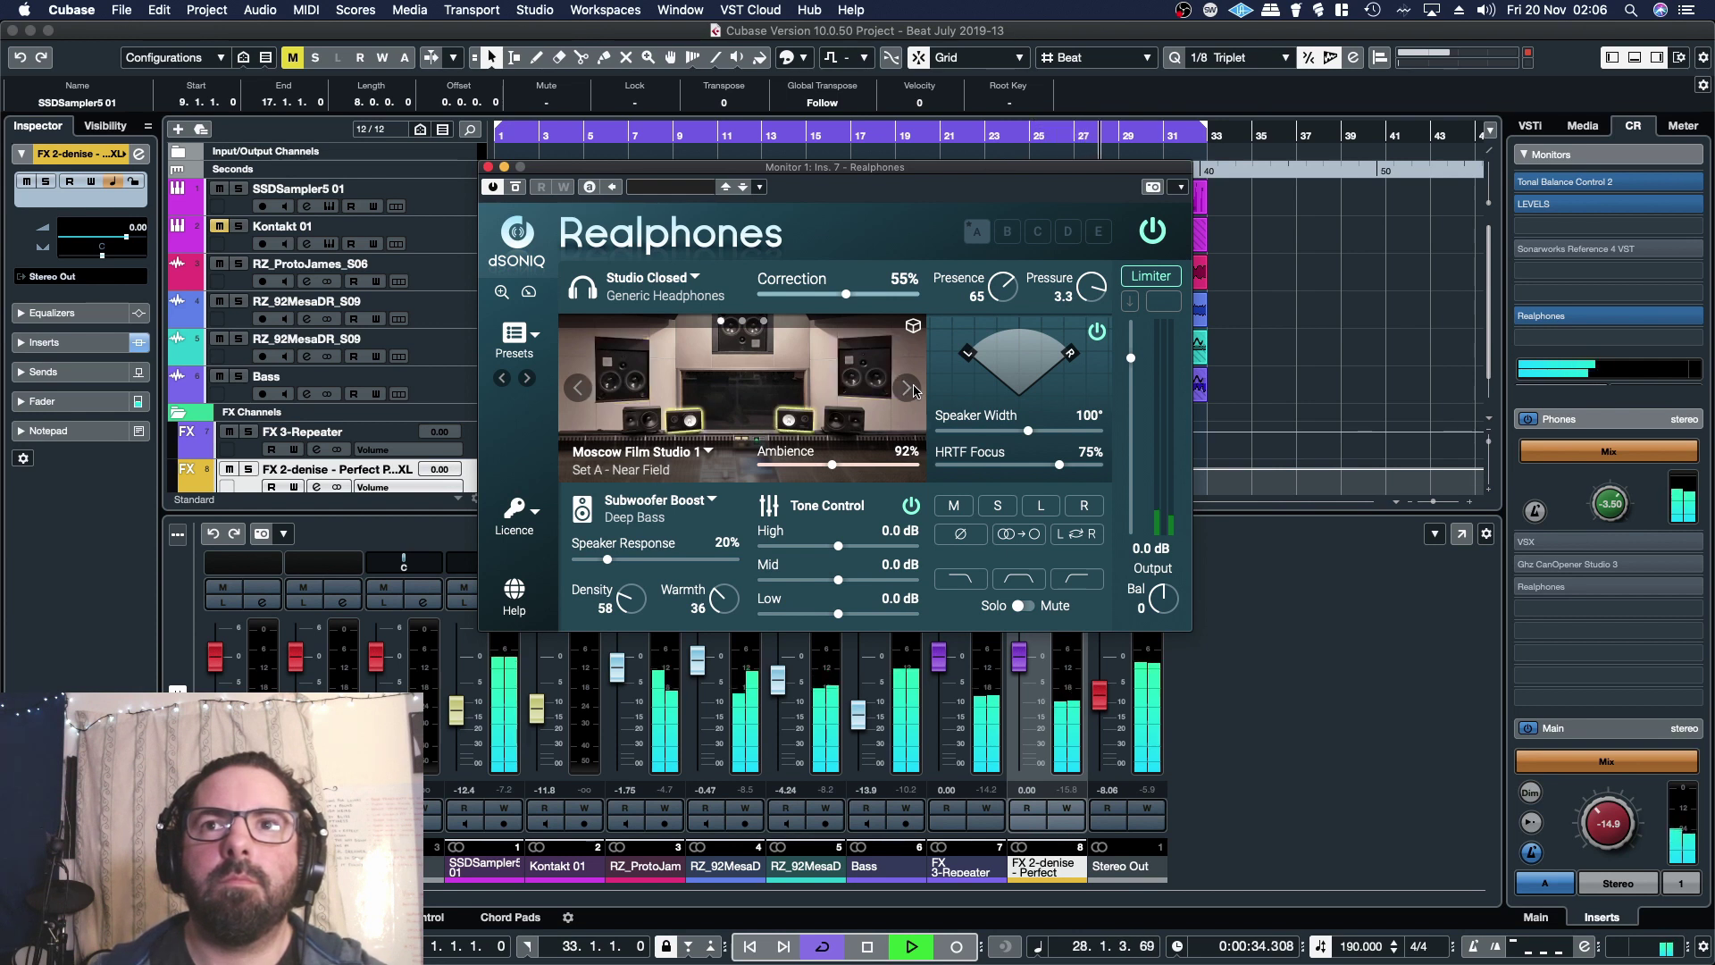
pyautogui.click(910, 389)
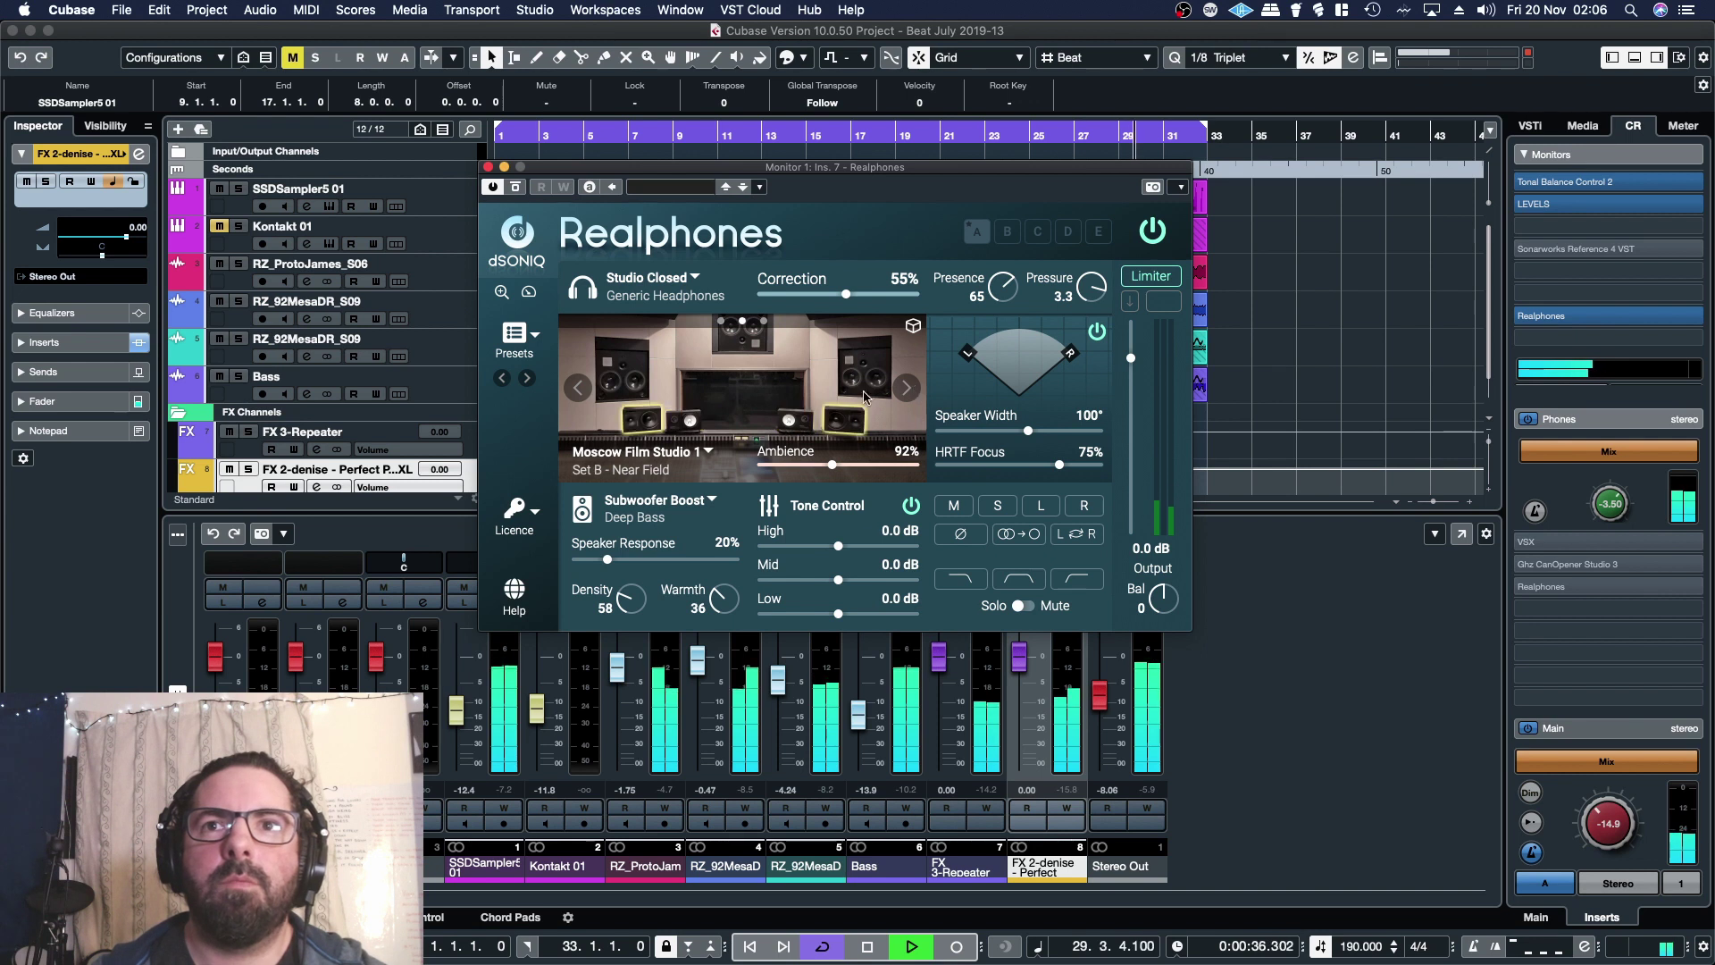
pyautogui.click(679, 508)
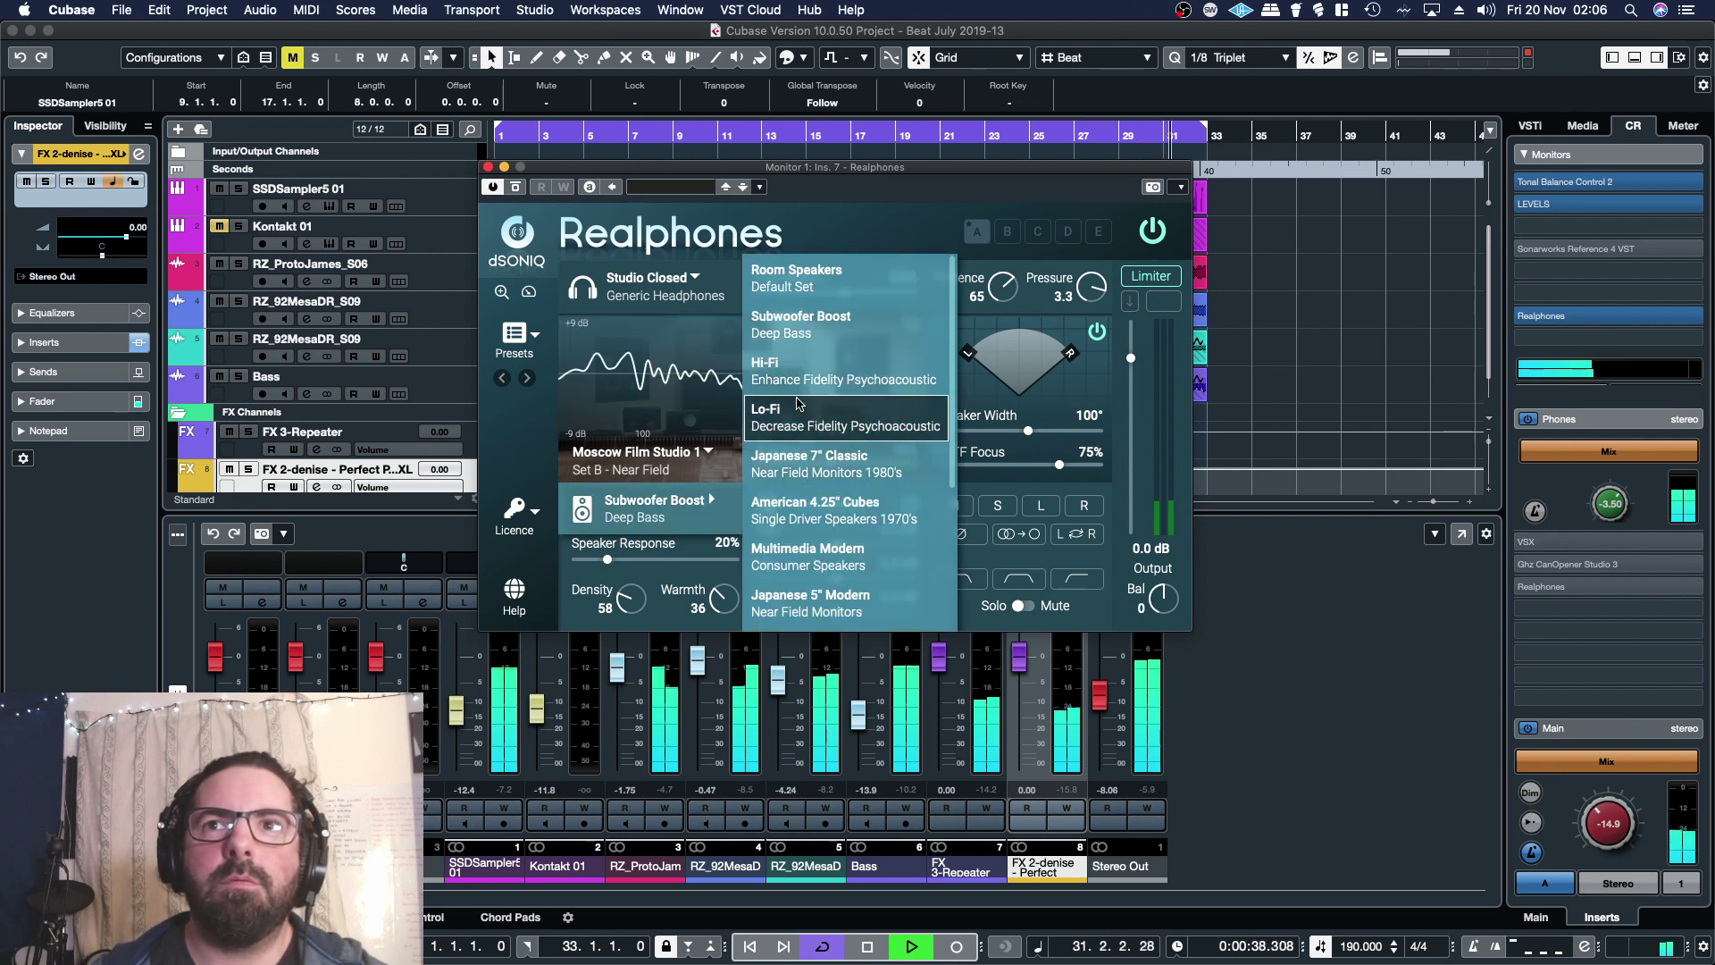
# Switch emulation to Hi-Fi, then try Japanese 7" Classic monitors on Set A - Near Field.
pyautogui.click(801, 333)
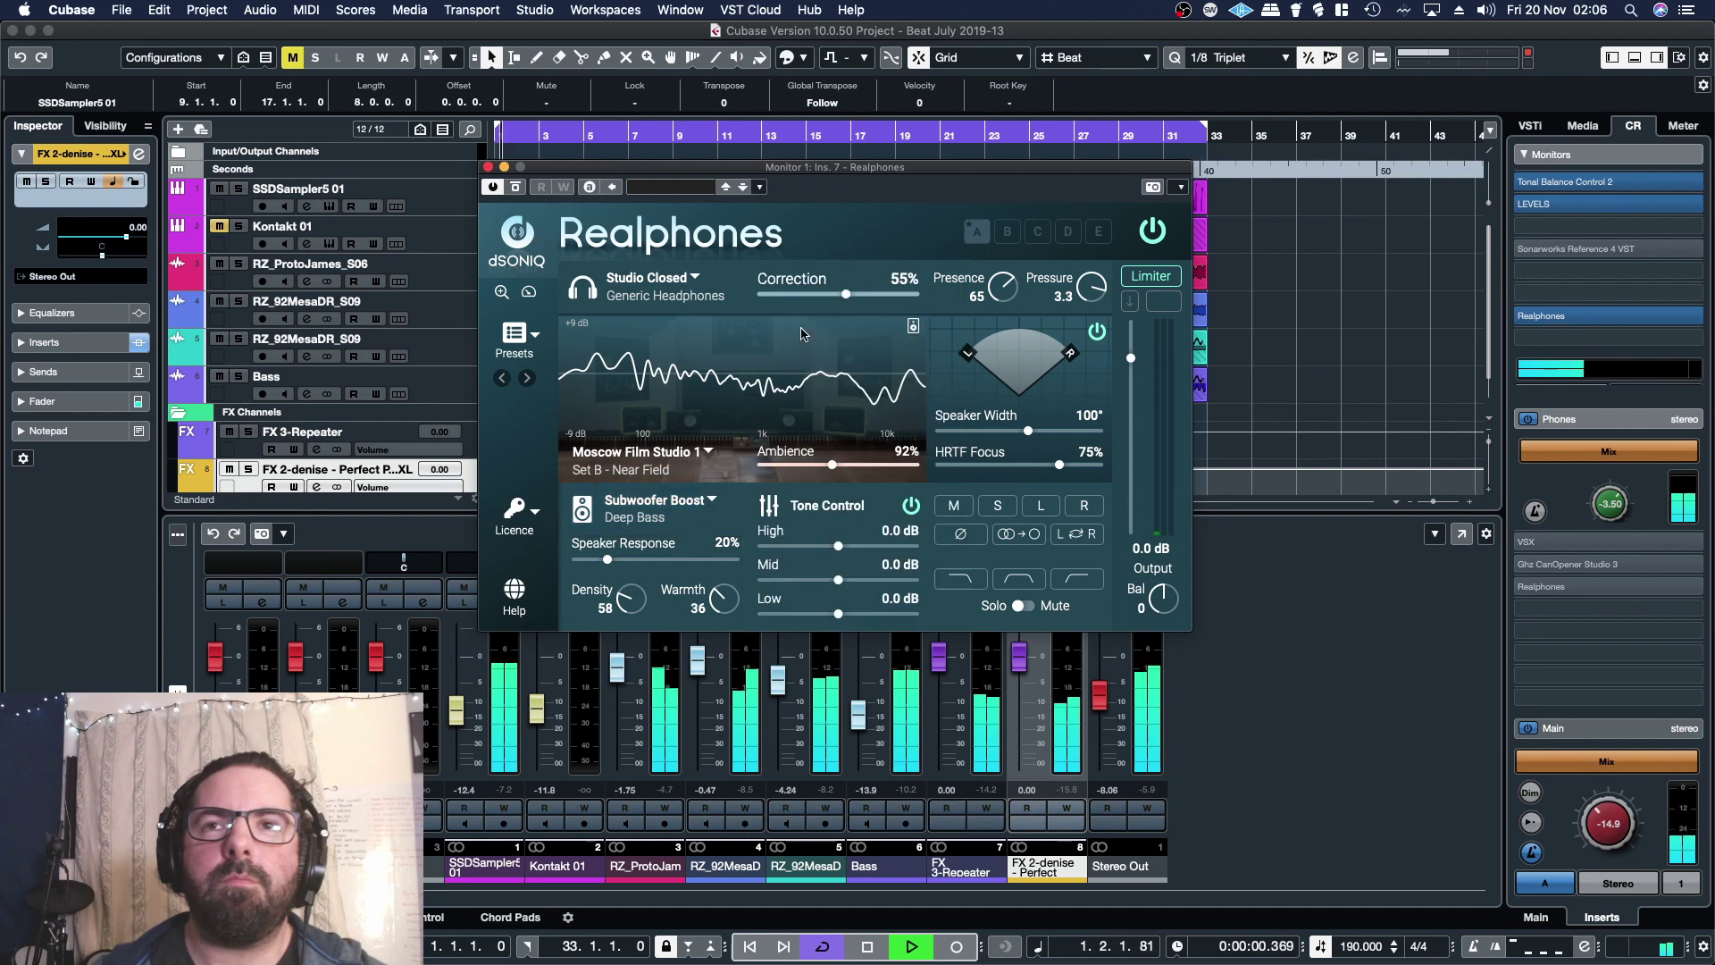
pyautogui.click(710, 505)
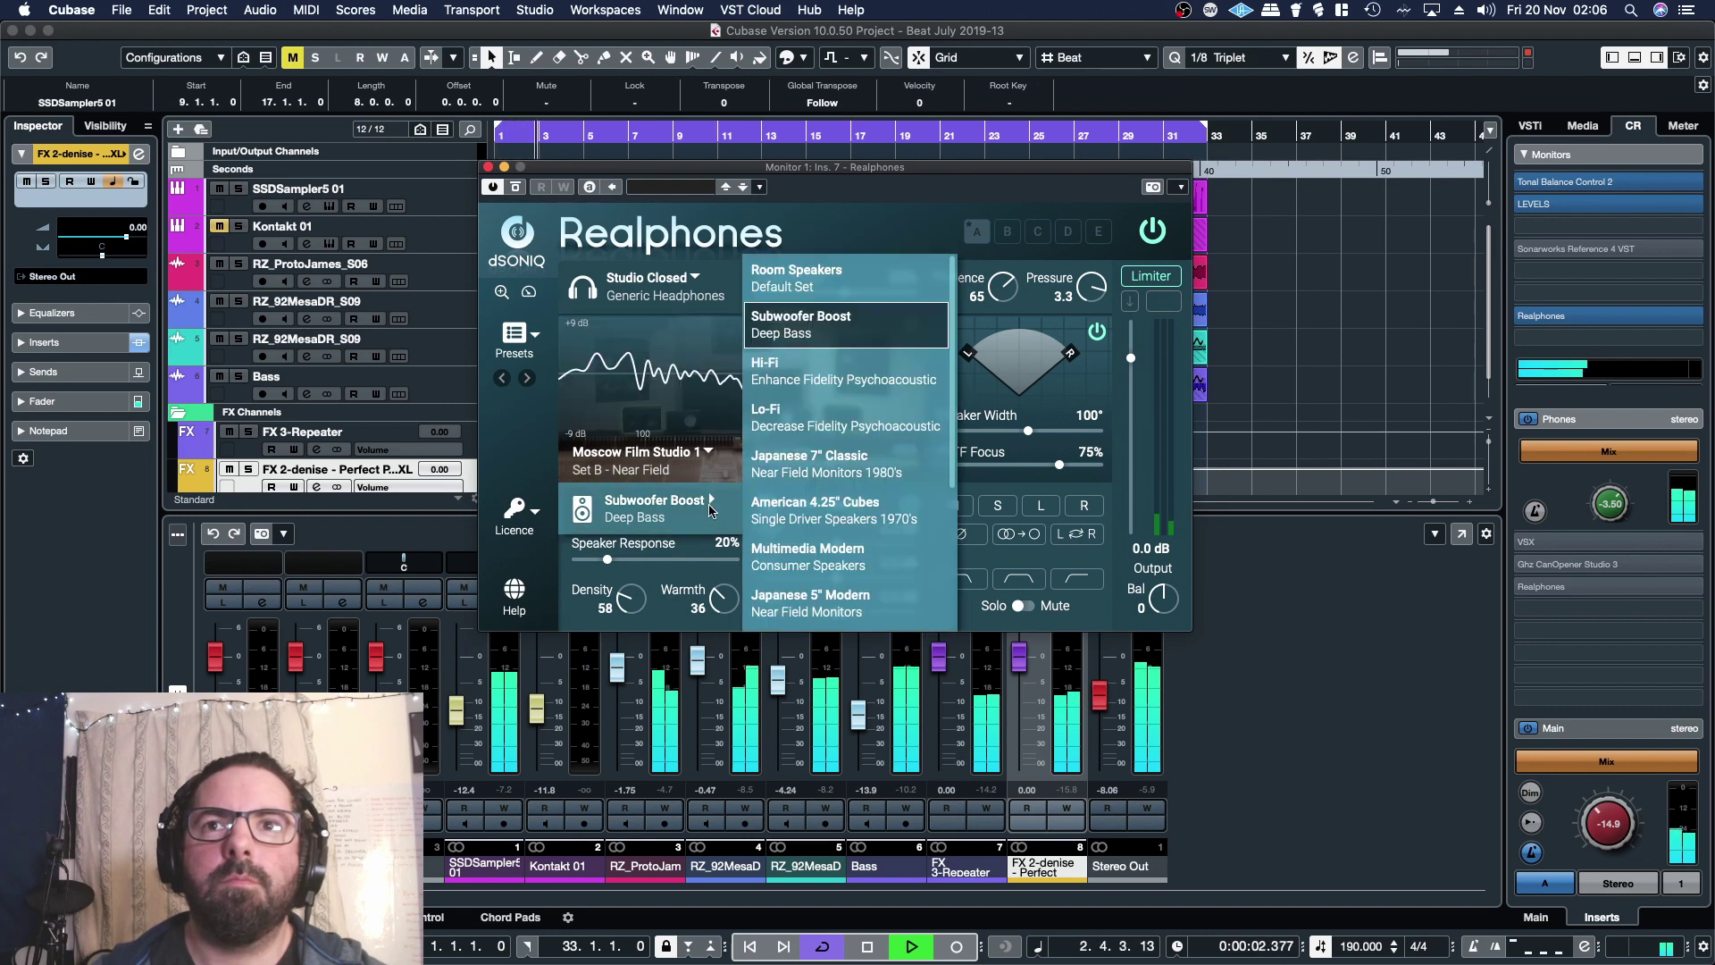
pyautogui.click(860, 396)
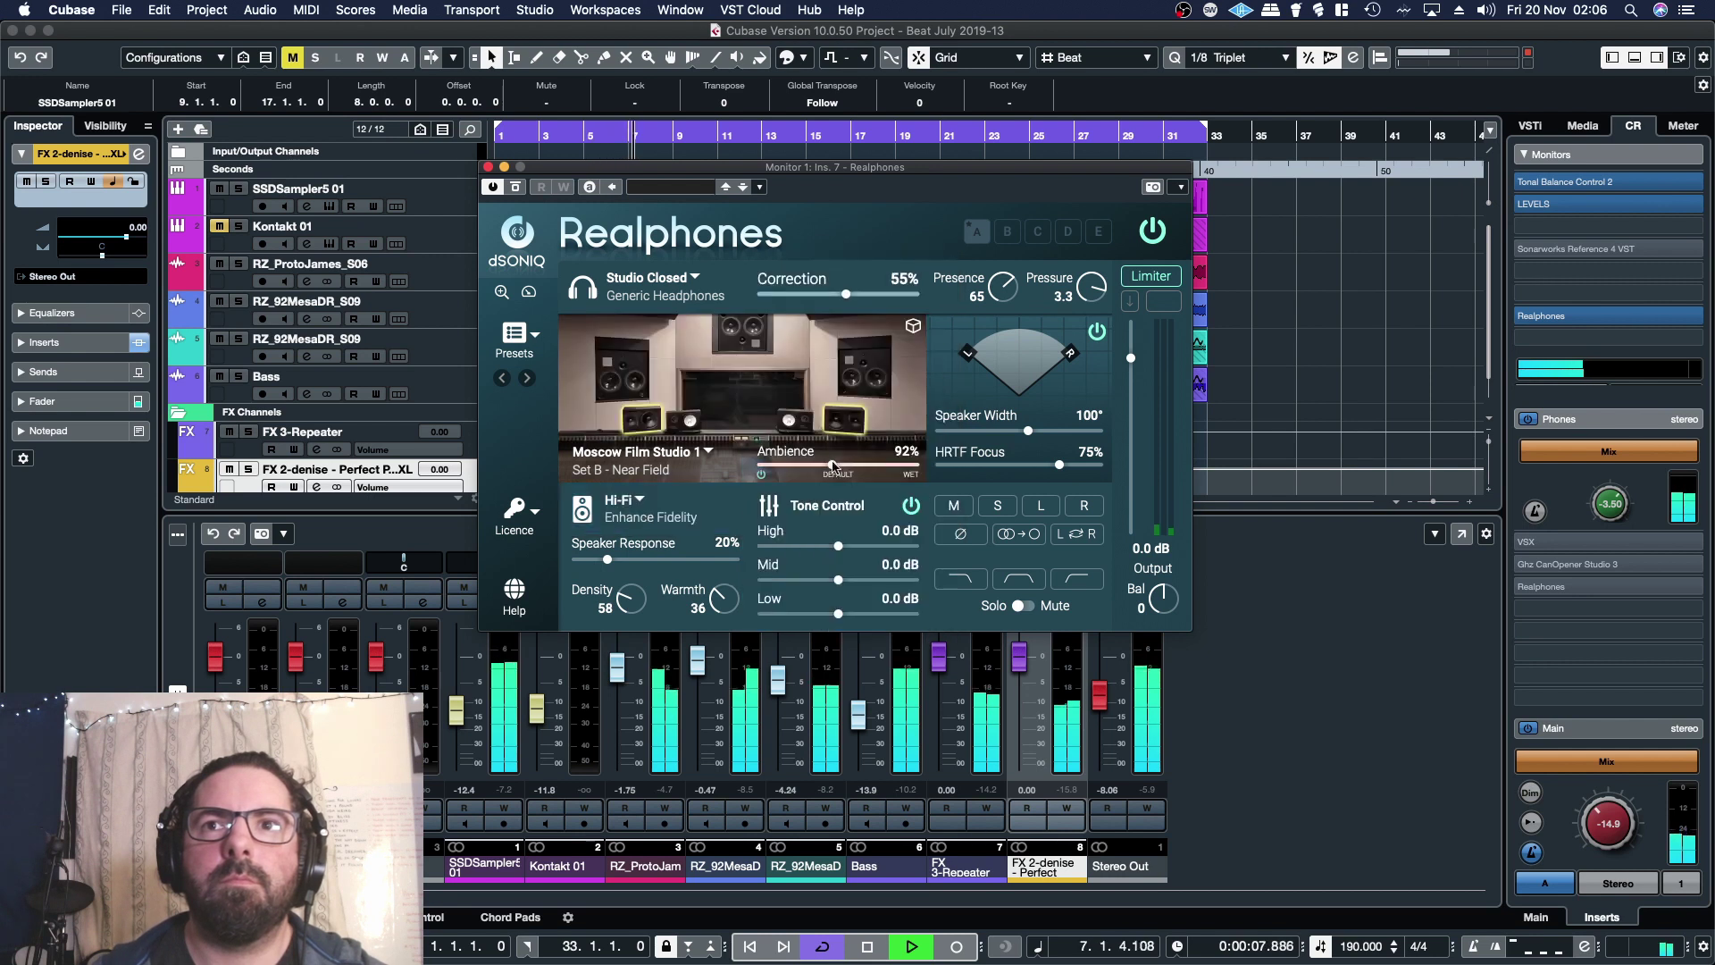
pyautogui.click(630, 509)
pyautogui.click(800, 464)
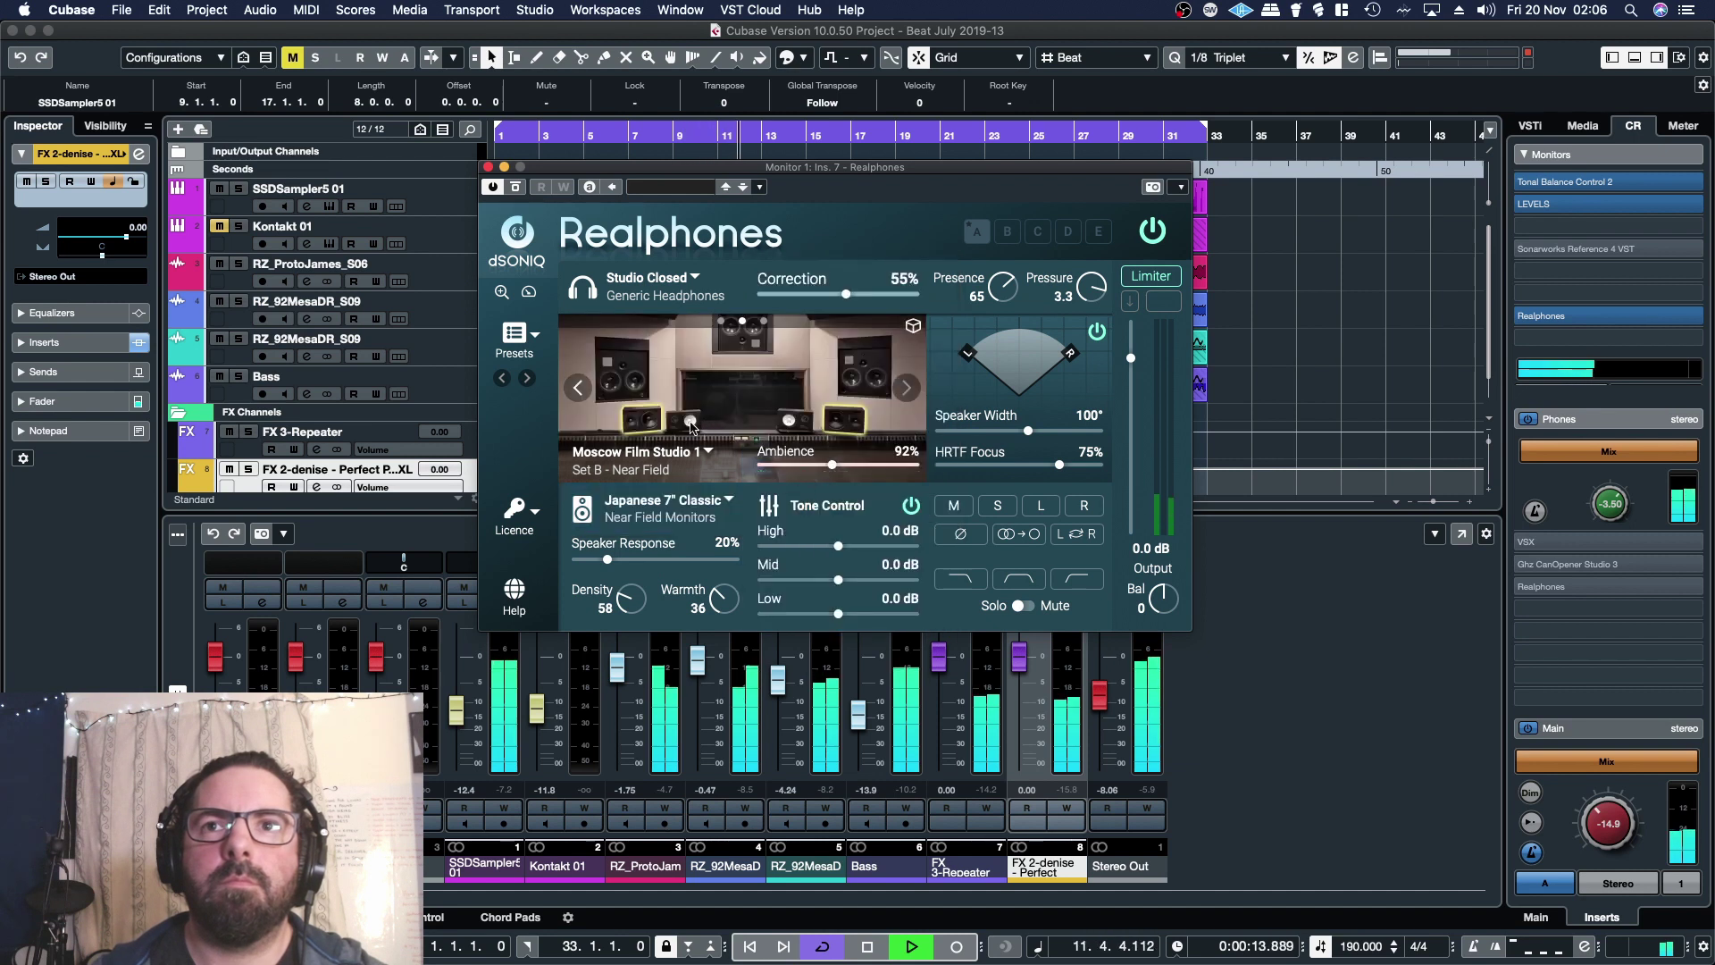
pyautogui.click(697, 429)
# Audition American 4.25" Cubes and Multimedia Modern speakers across Sets C and B.
pyautogui.click(713, 513)
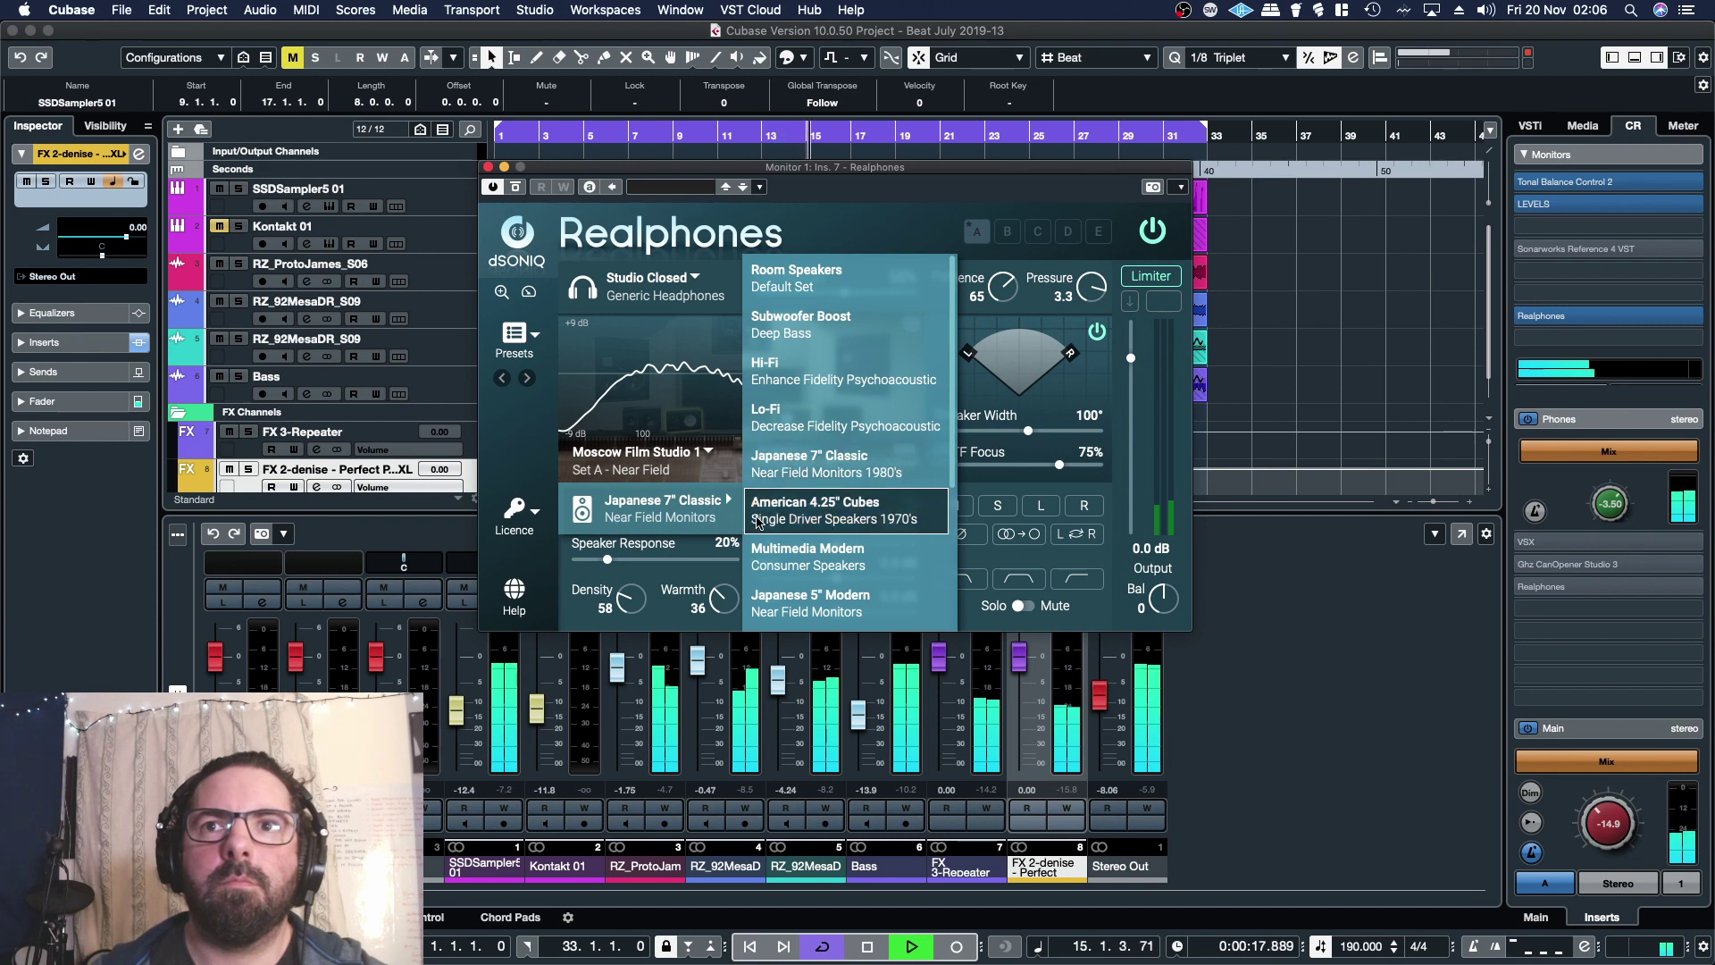
pyautogui.click(811, 527)
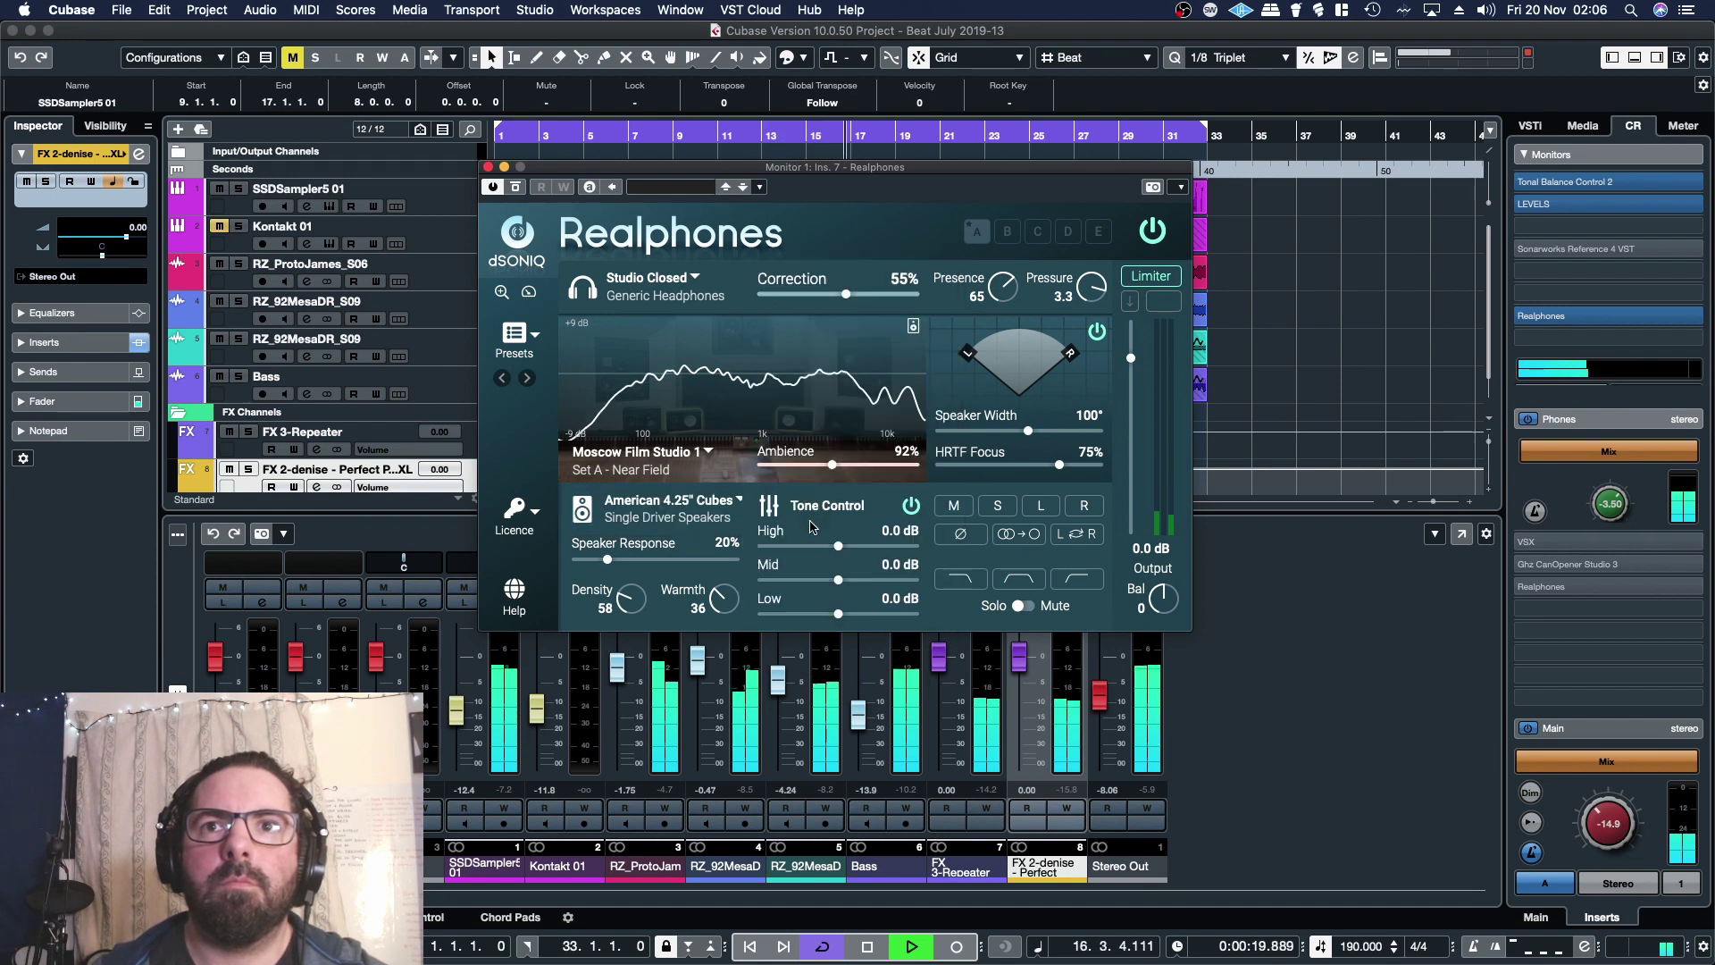
pyautogui.click(721, 516)
pyautogui.click(790, 545)
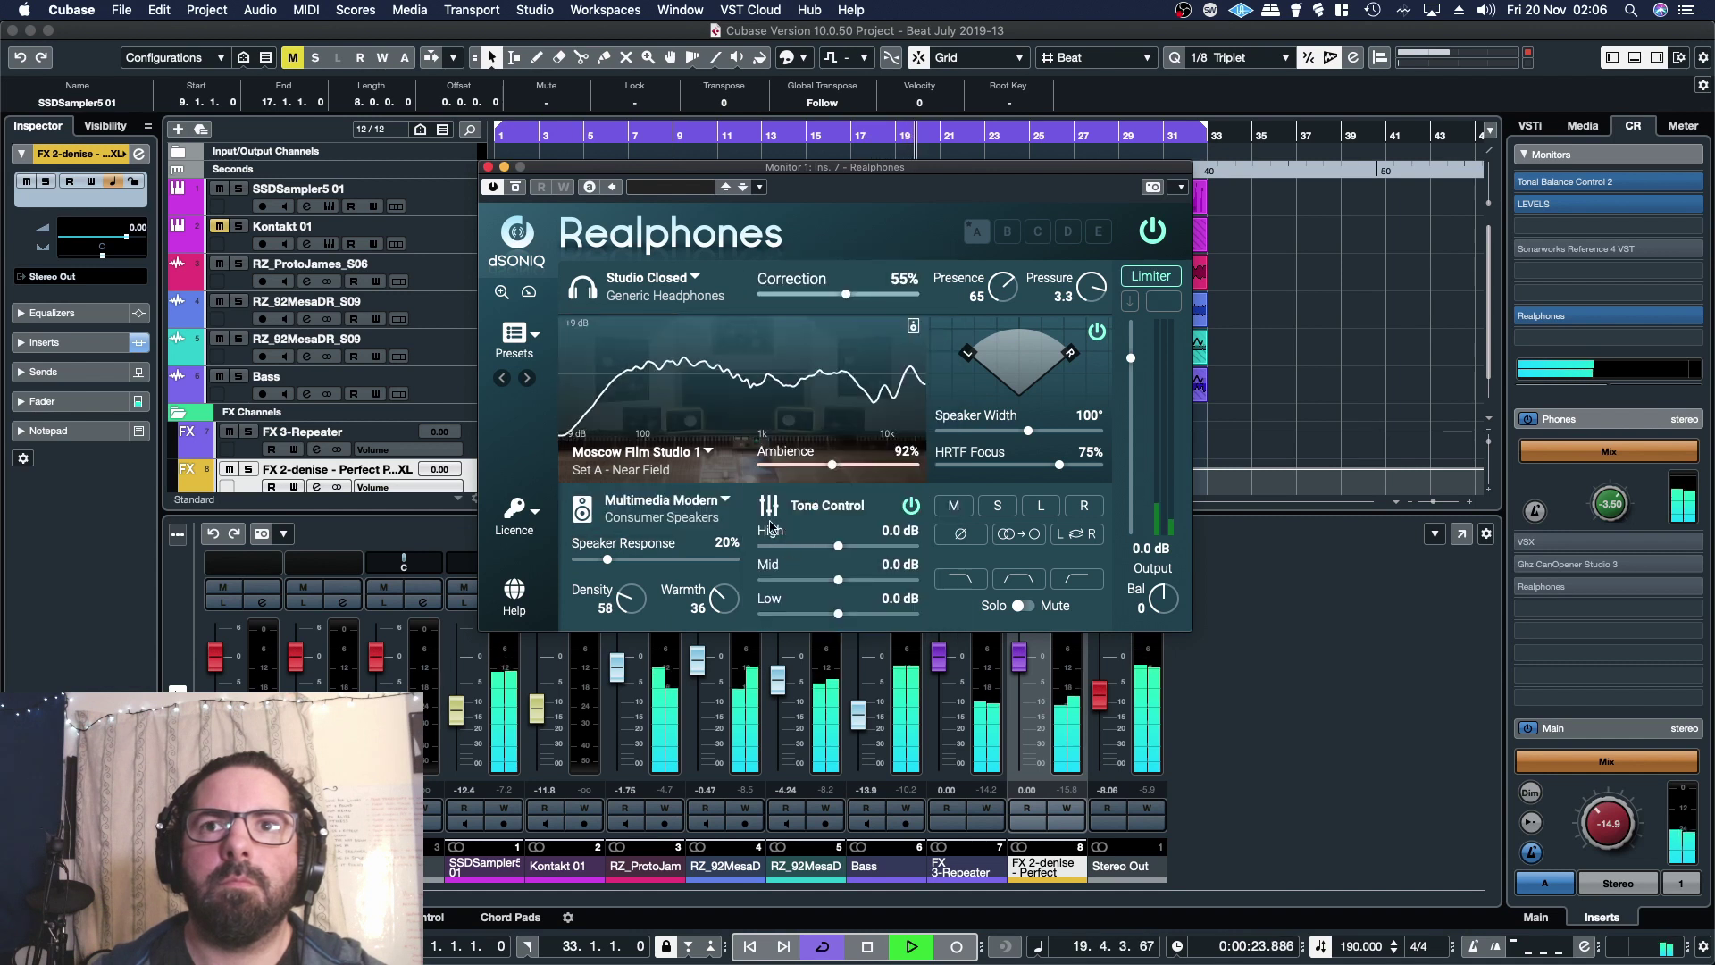
pyautogui.click(632, 382)
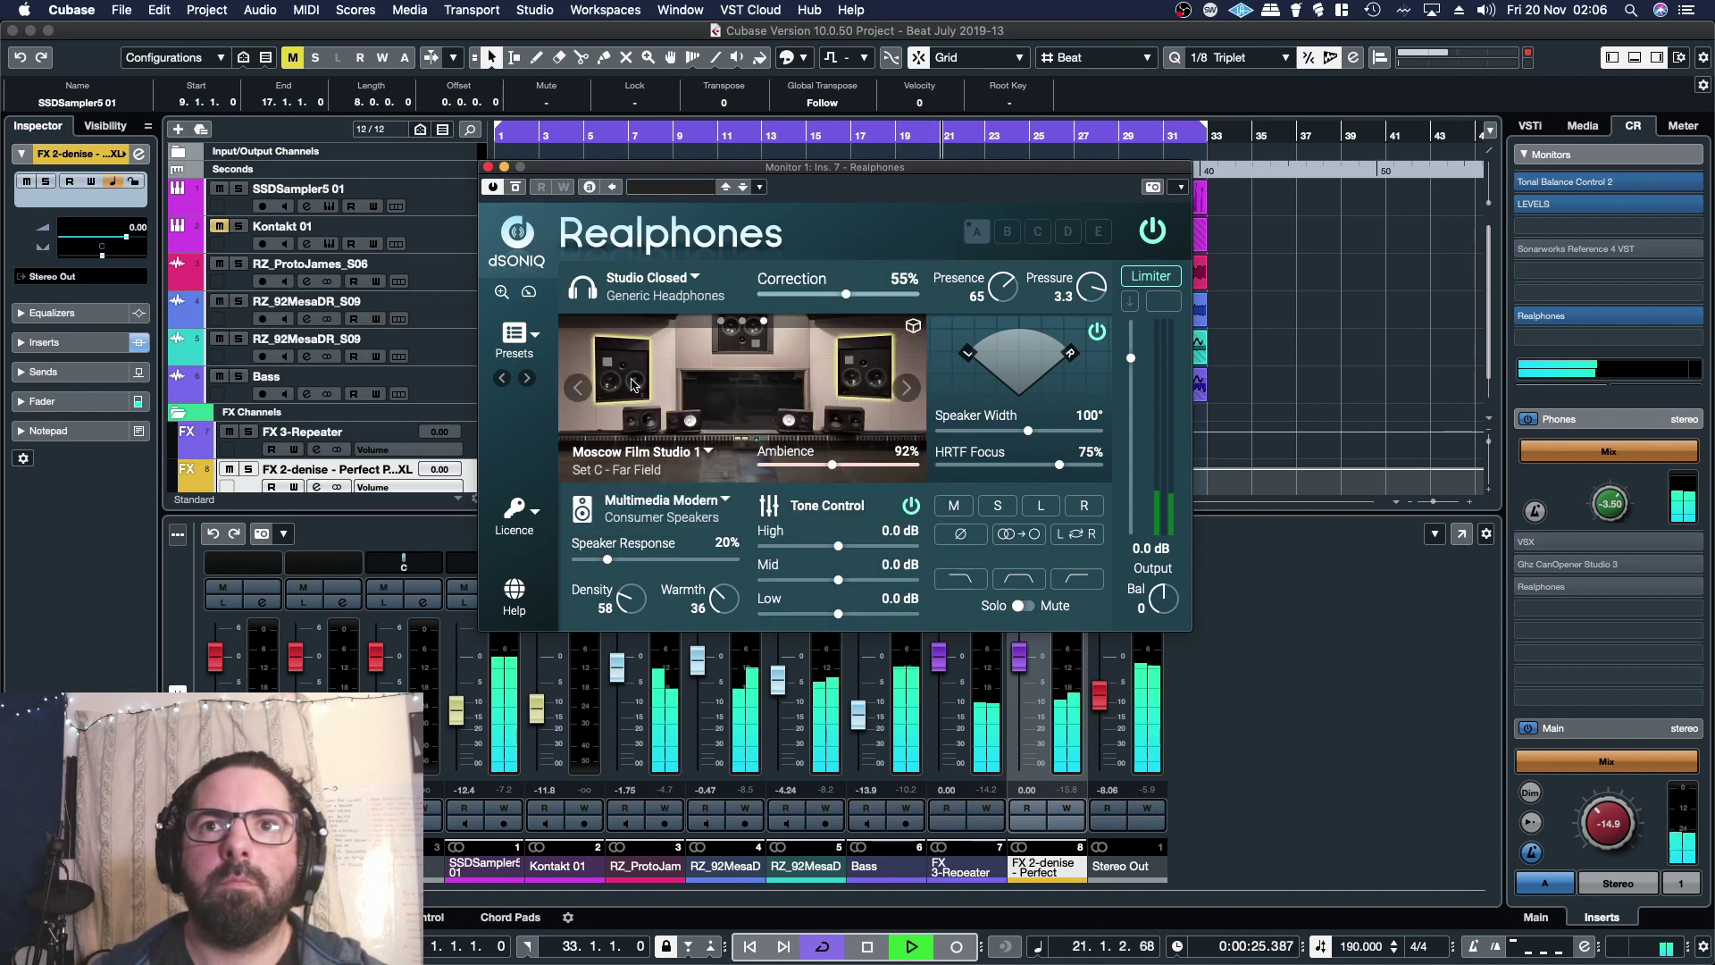
pyautogui.click(649, 424)
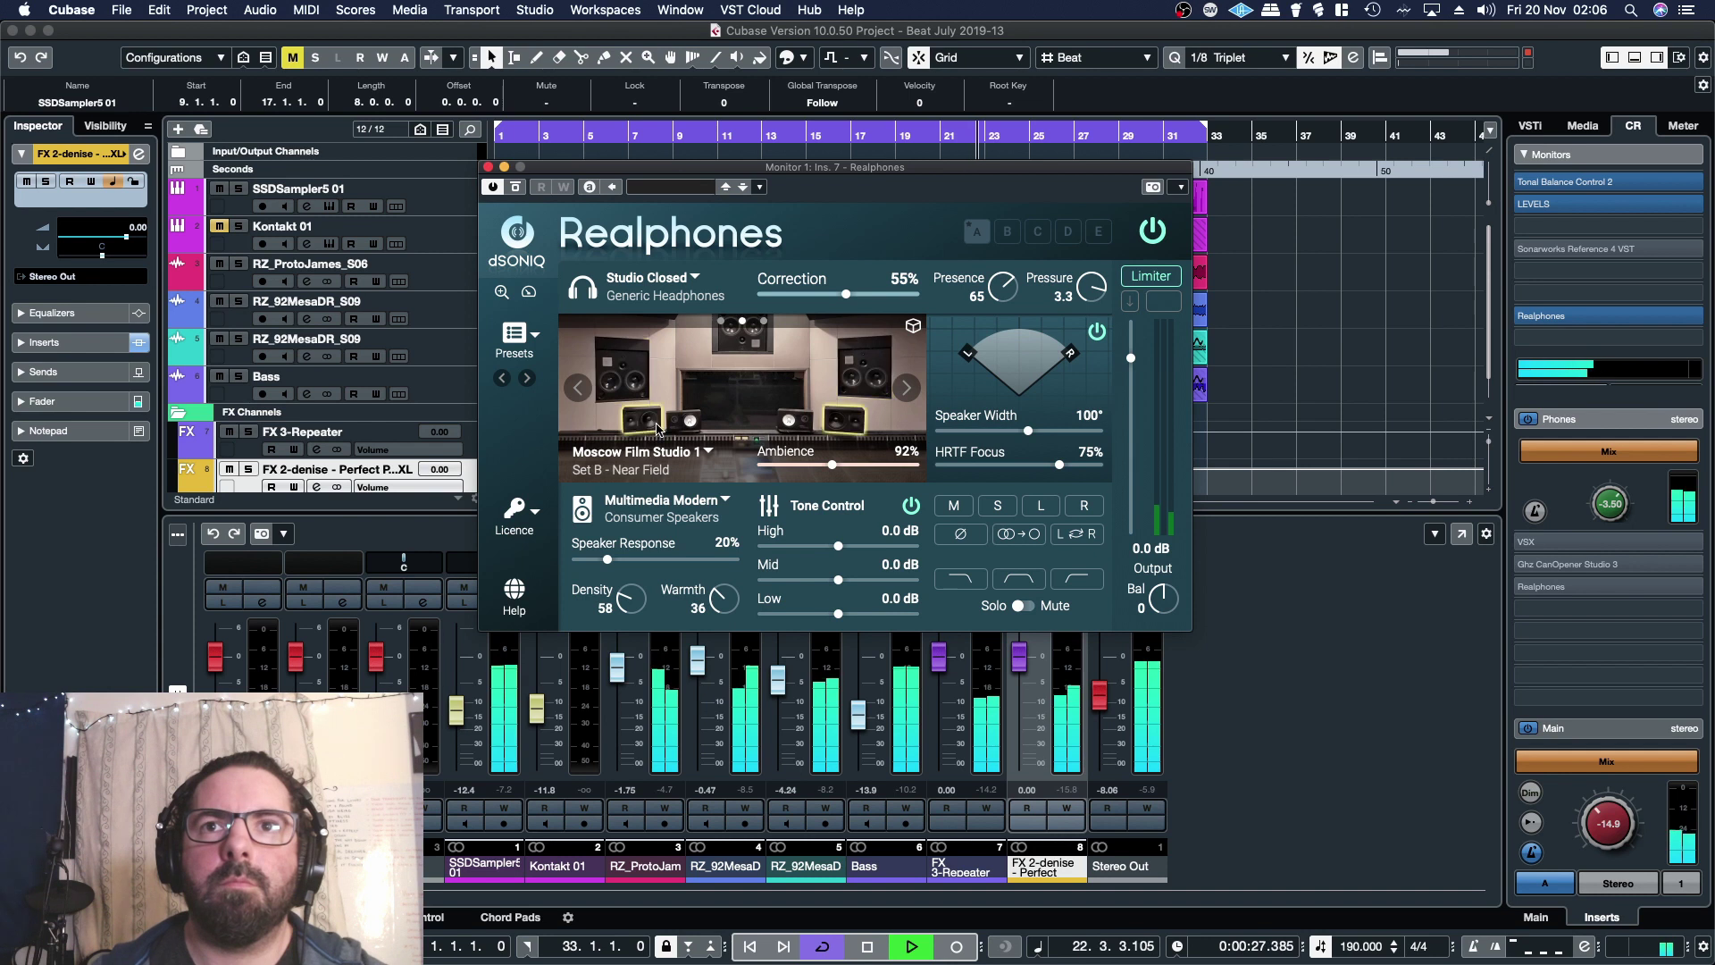
pyautogui.click(700, 512)
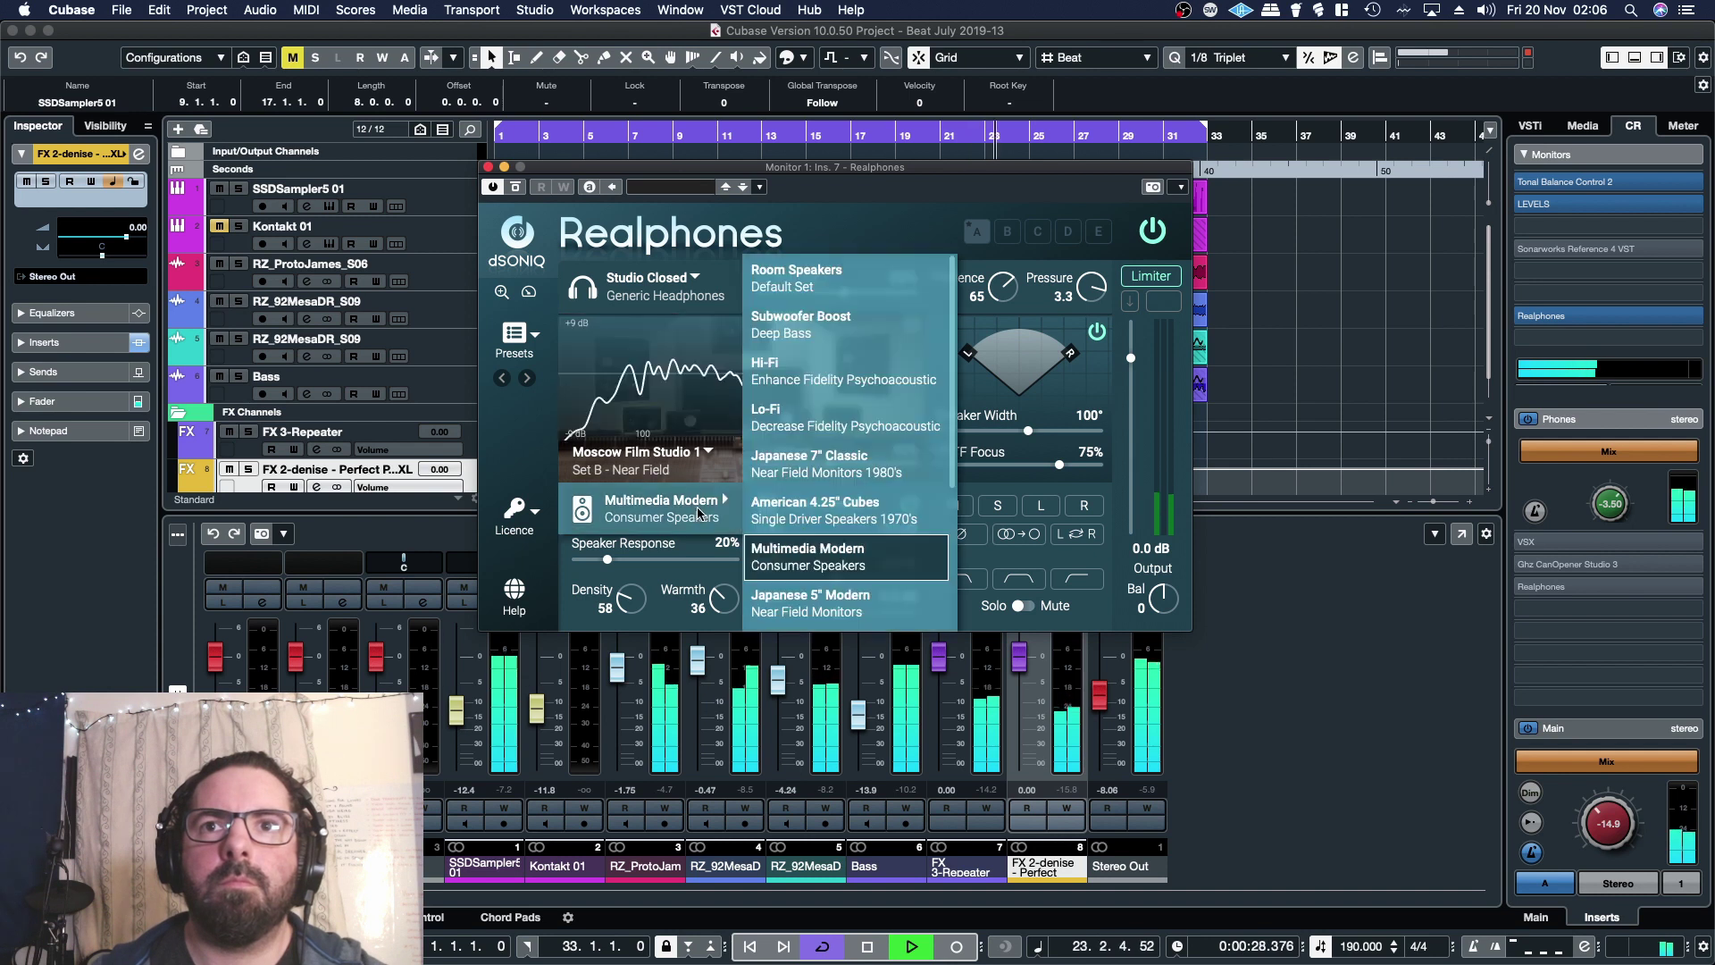
pyautogui.click(587, 513)
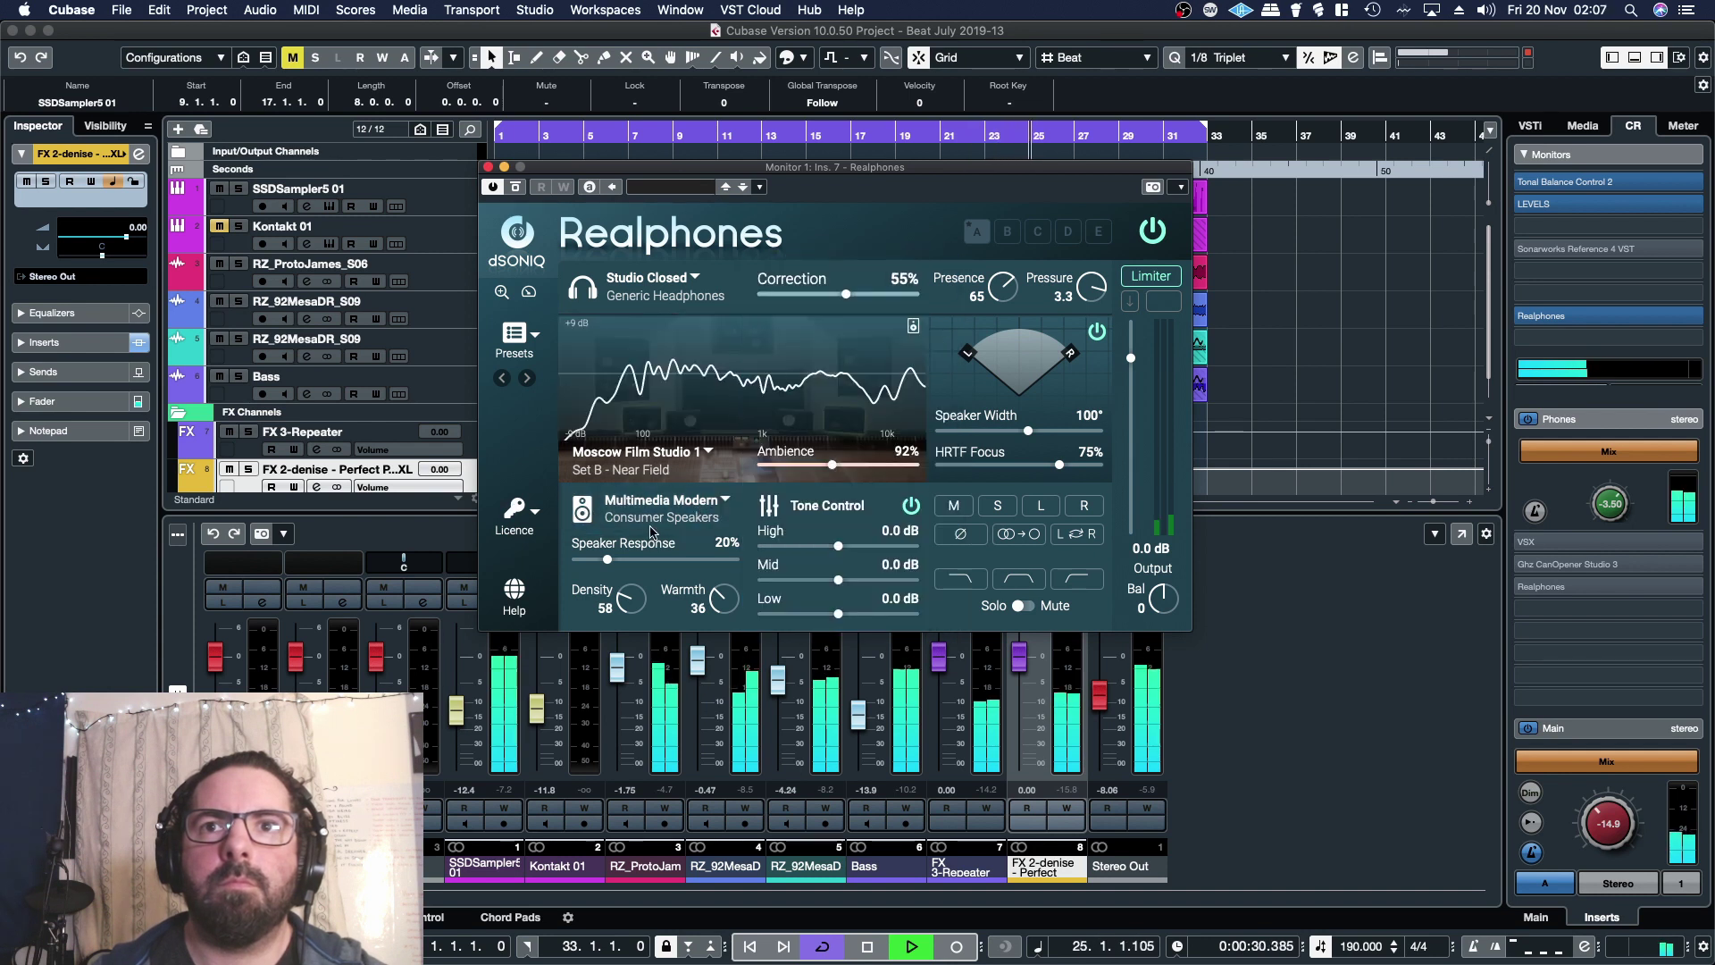
# Emulate Japanese 5" Modern monitors on Set A and raise Speaker Response to about 38%.
pyautogui.click(711, 511)
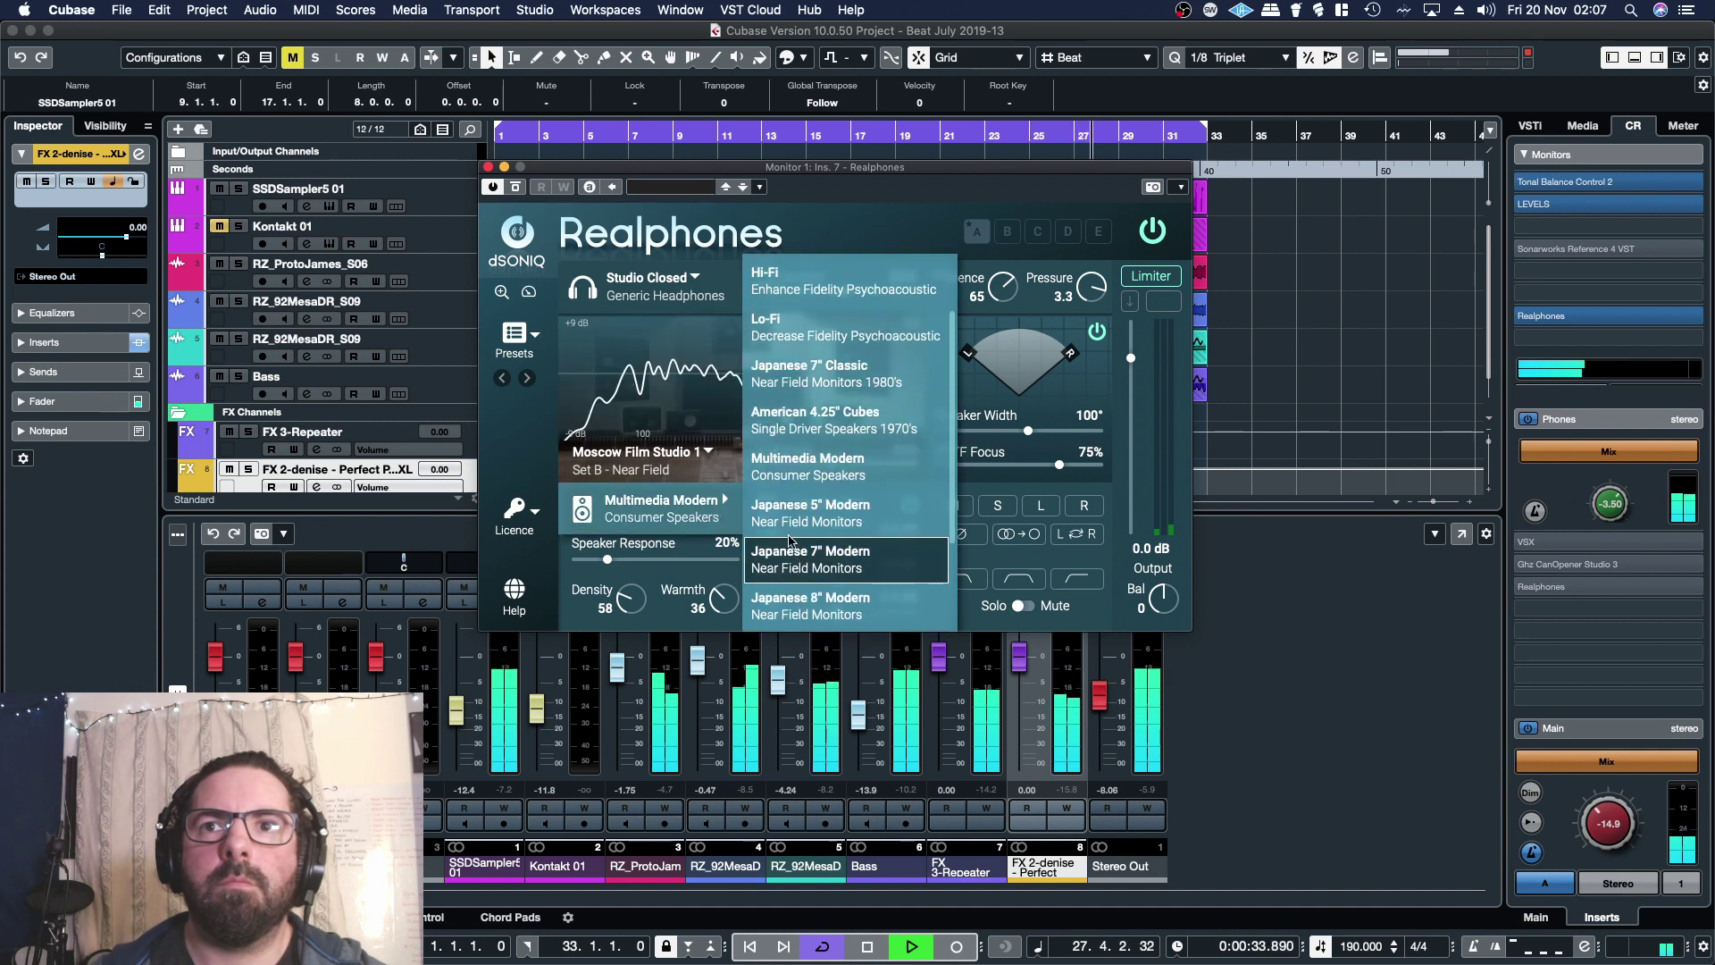
pyautogui.click(789, 516)
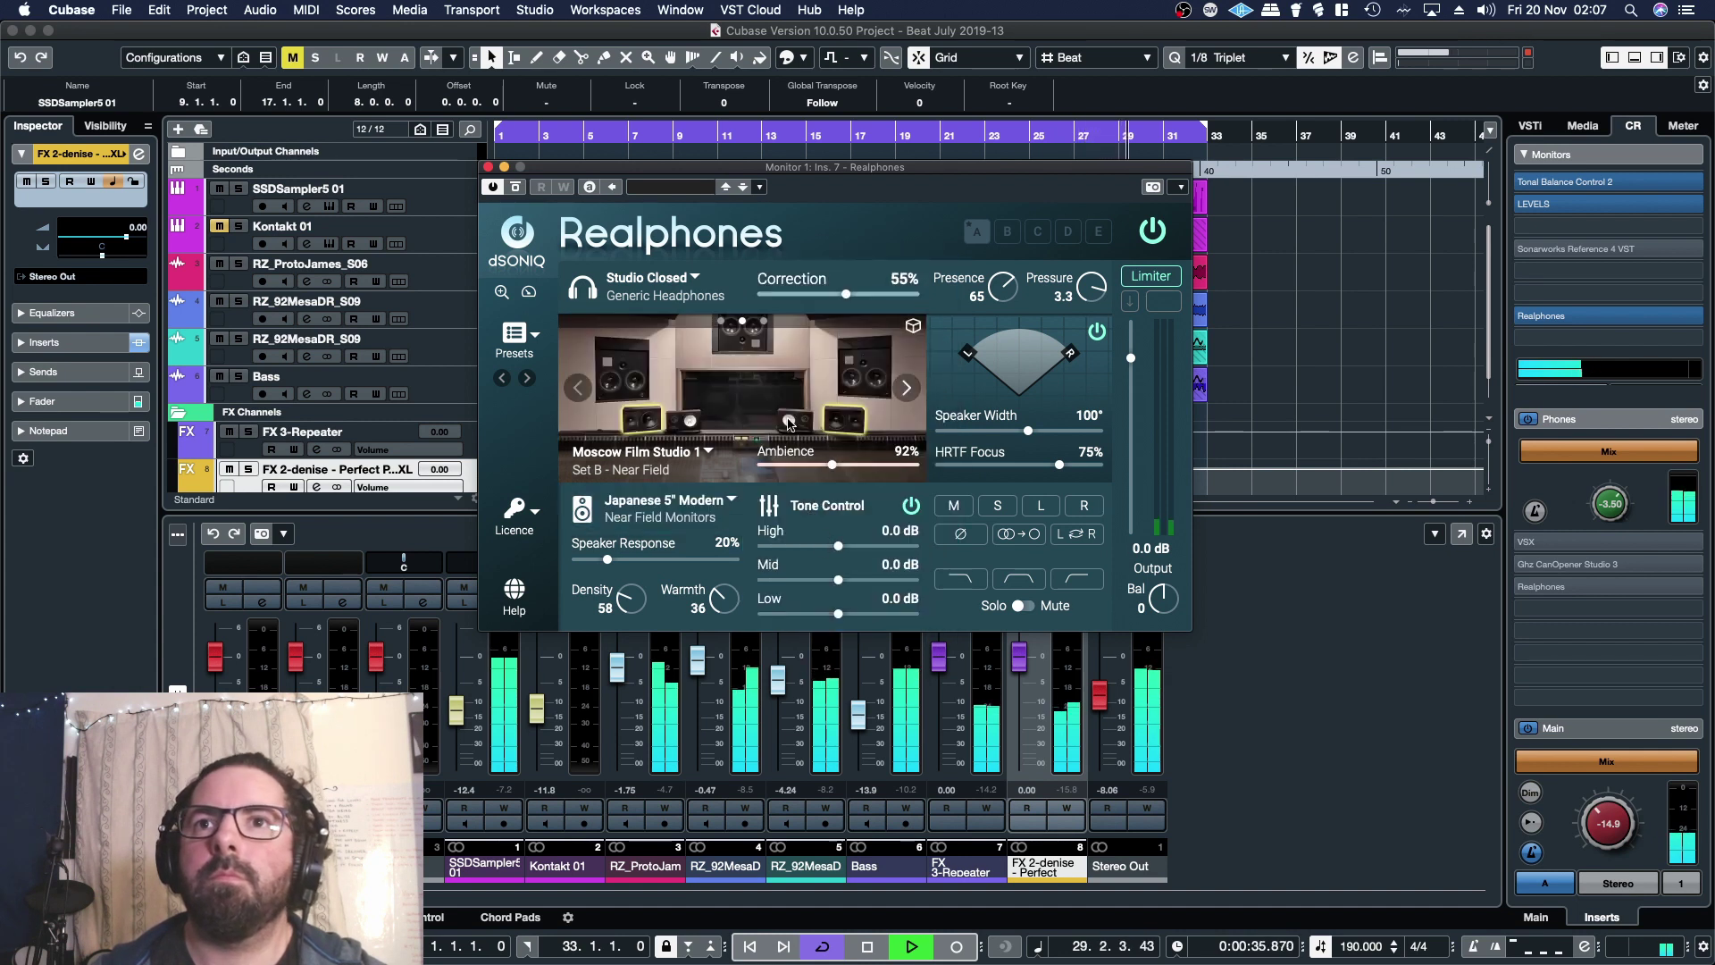
pyautogui.click(789, 422)
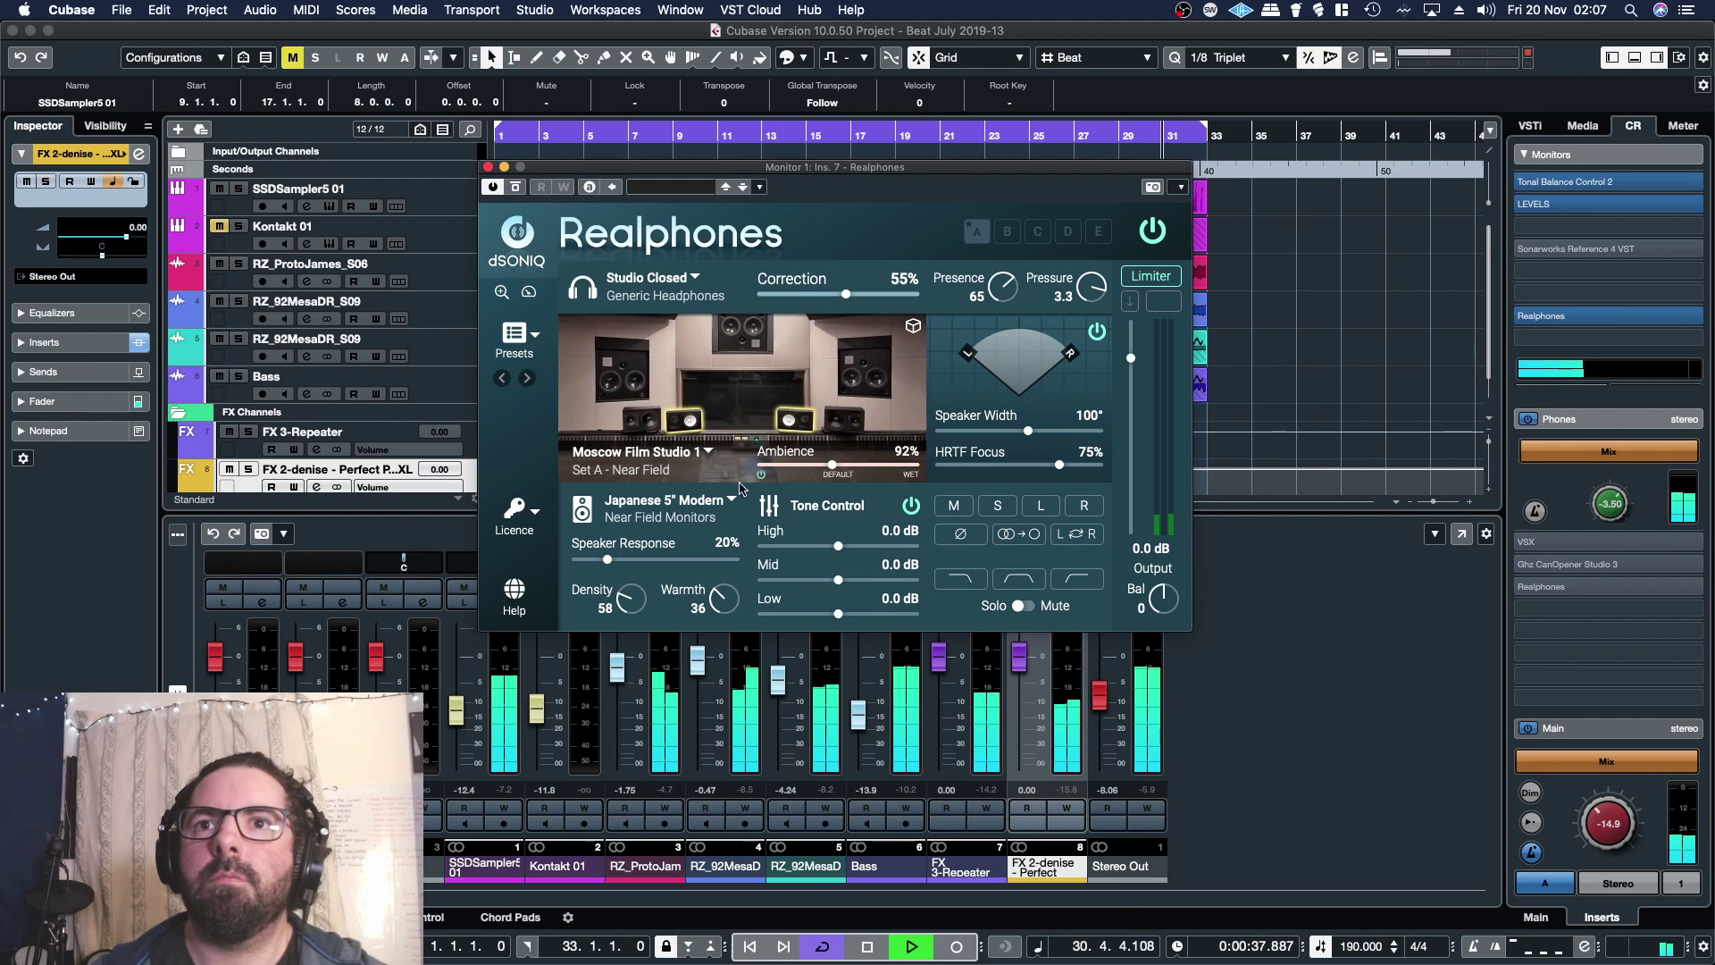
pyautogui.moveTo(607, 559); pyautogui.dragTo(657, 561)
# Set Speaker Response to 50%, try Japanese 7" Modern and British Broadcasting Classic monitors.
pyautogui.click(700, 524)
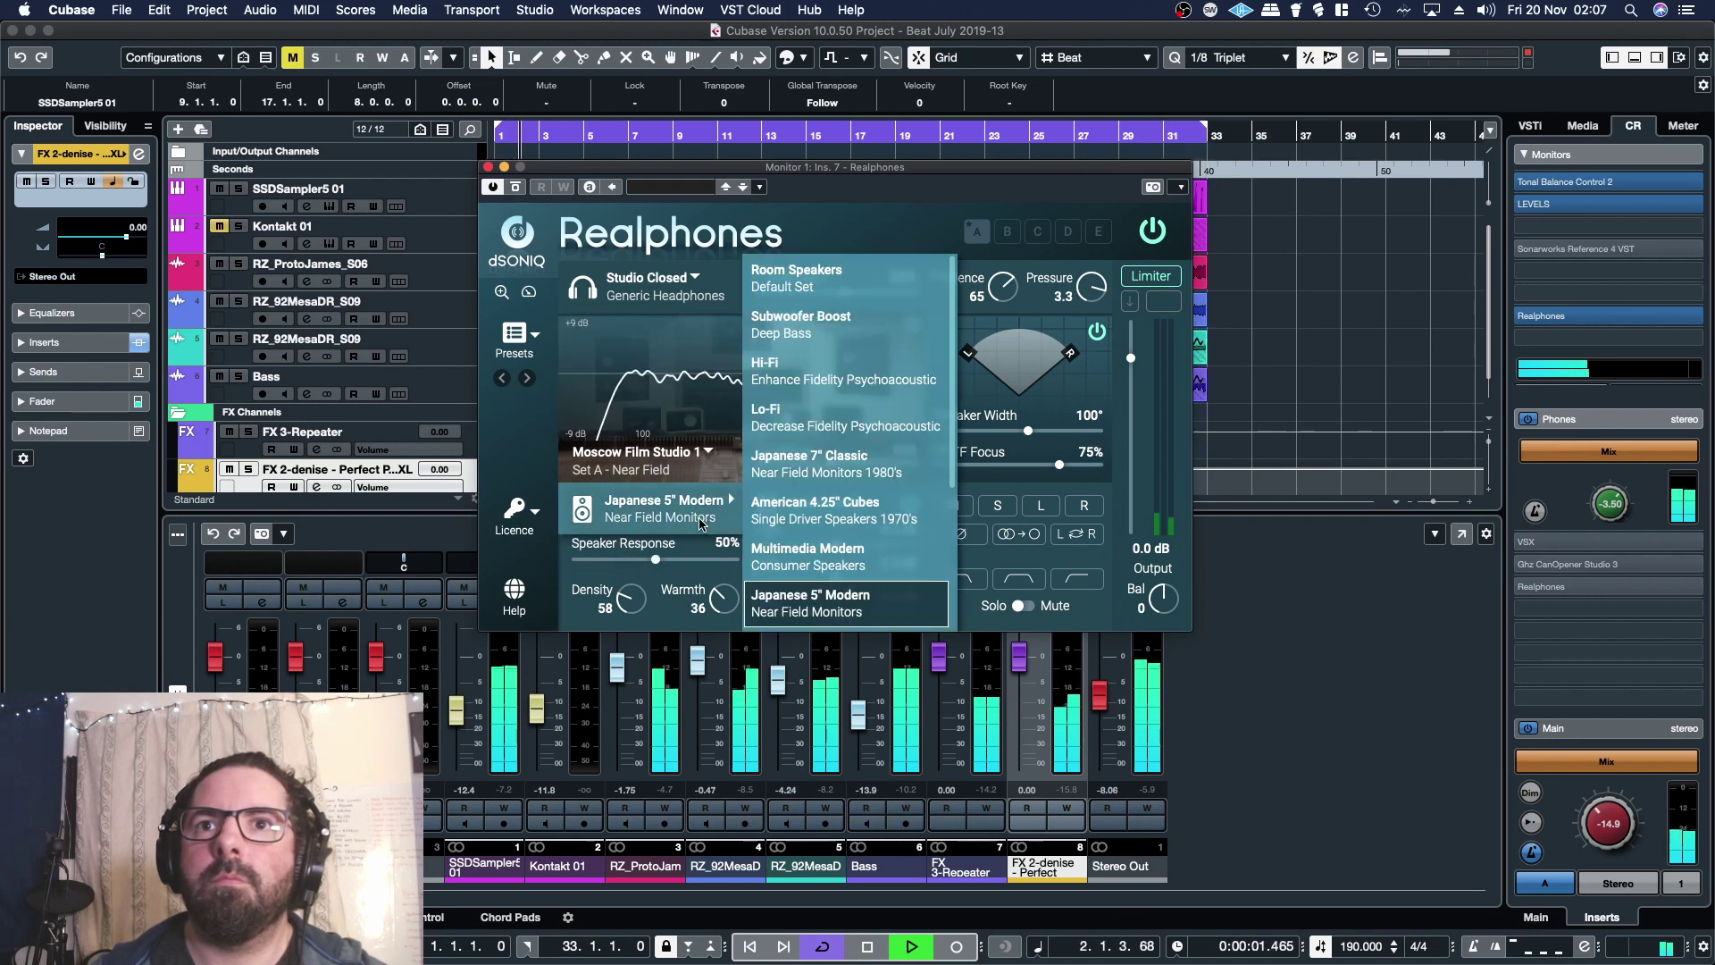
pyautogui.scroll(-3, 830, 536)
pyautogui.click(813, 514)
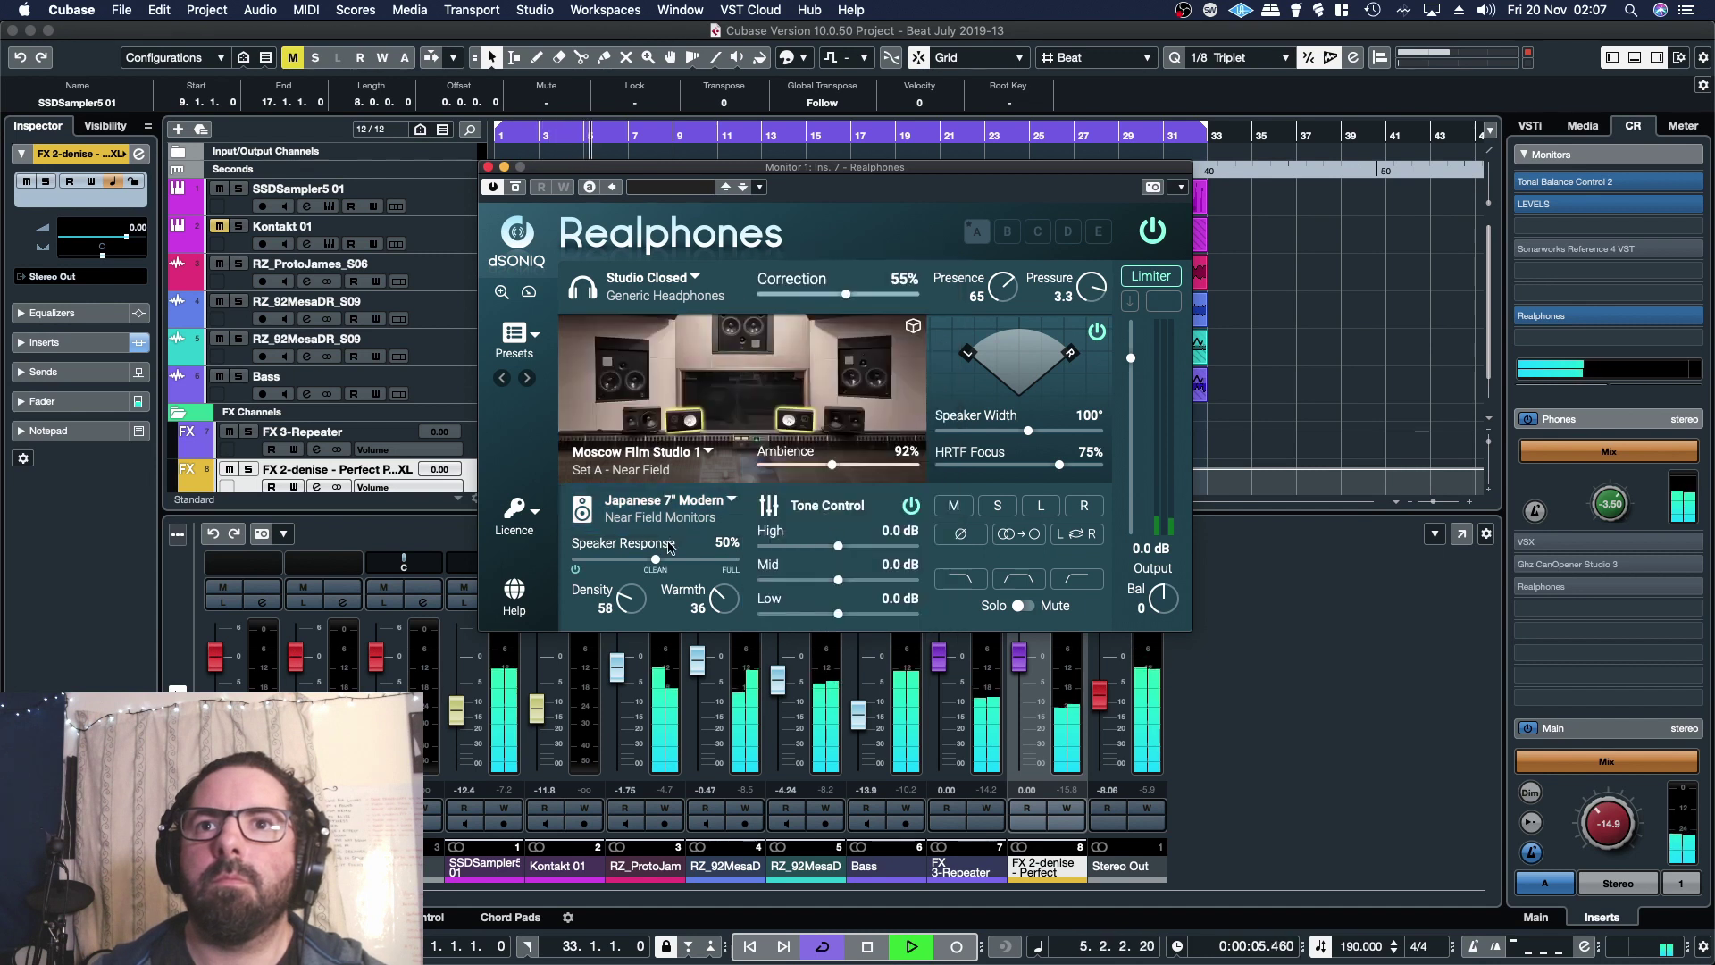
pyautogui.click(729, 506)
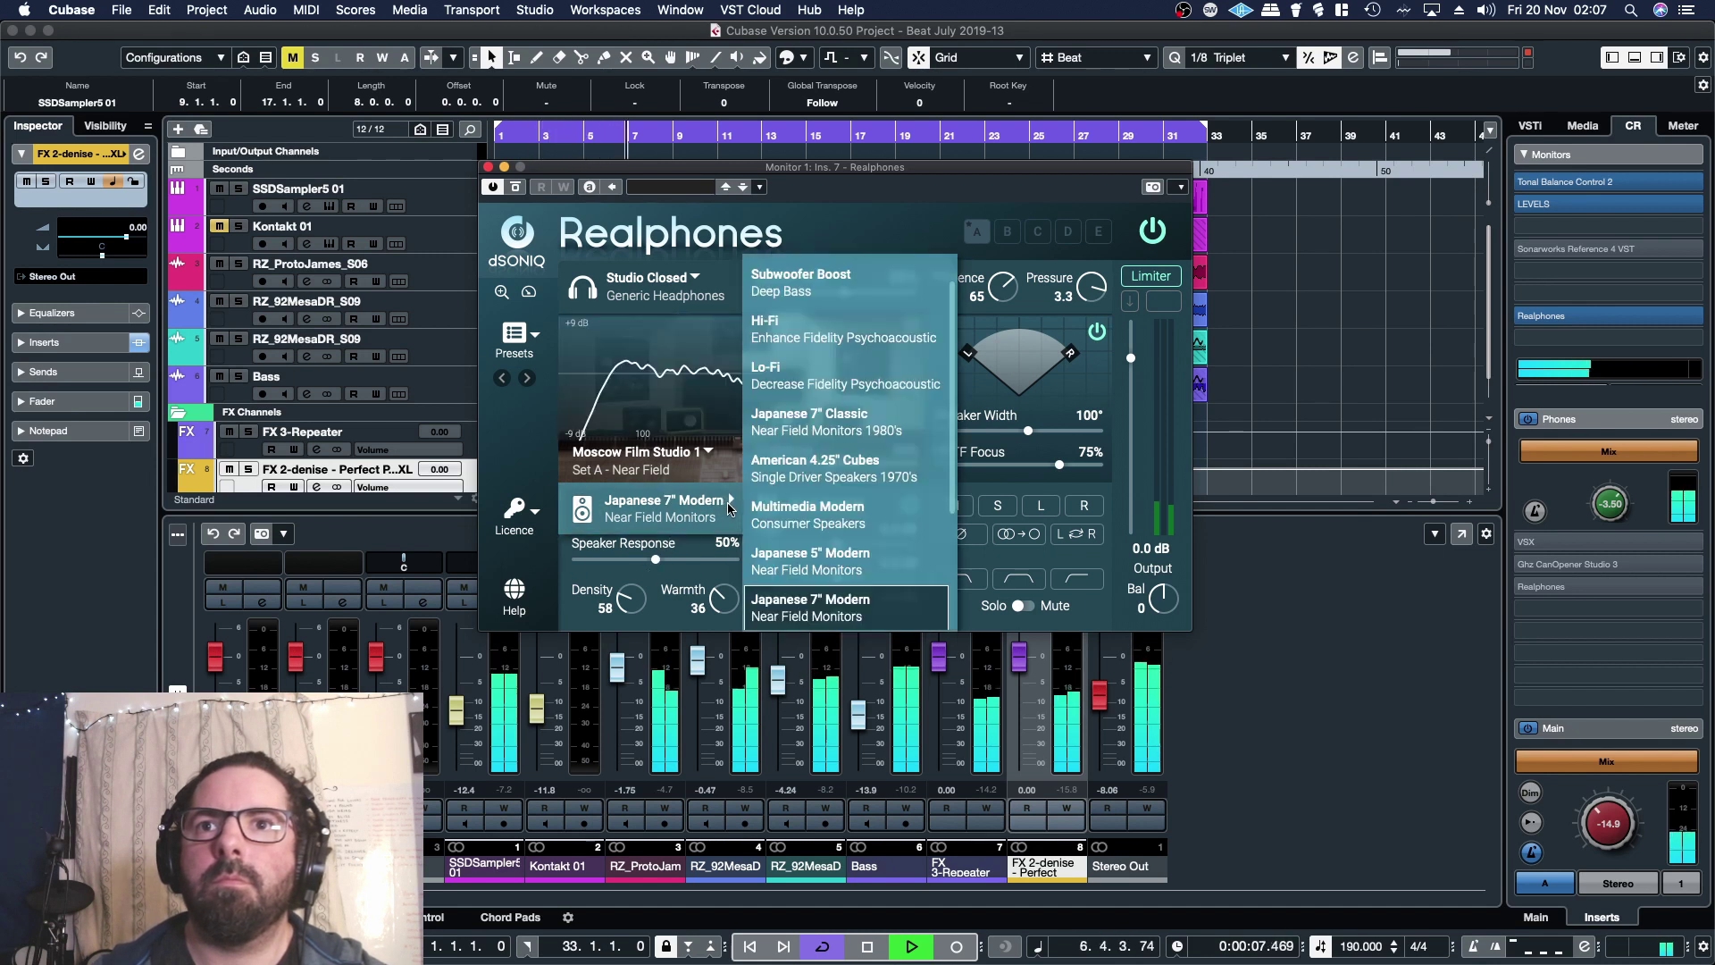
pyautogui.scroll(-3, 800, 536)
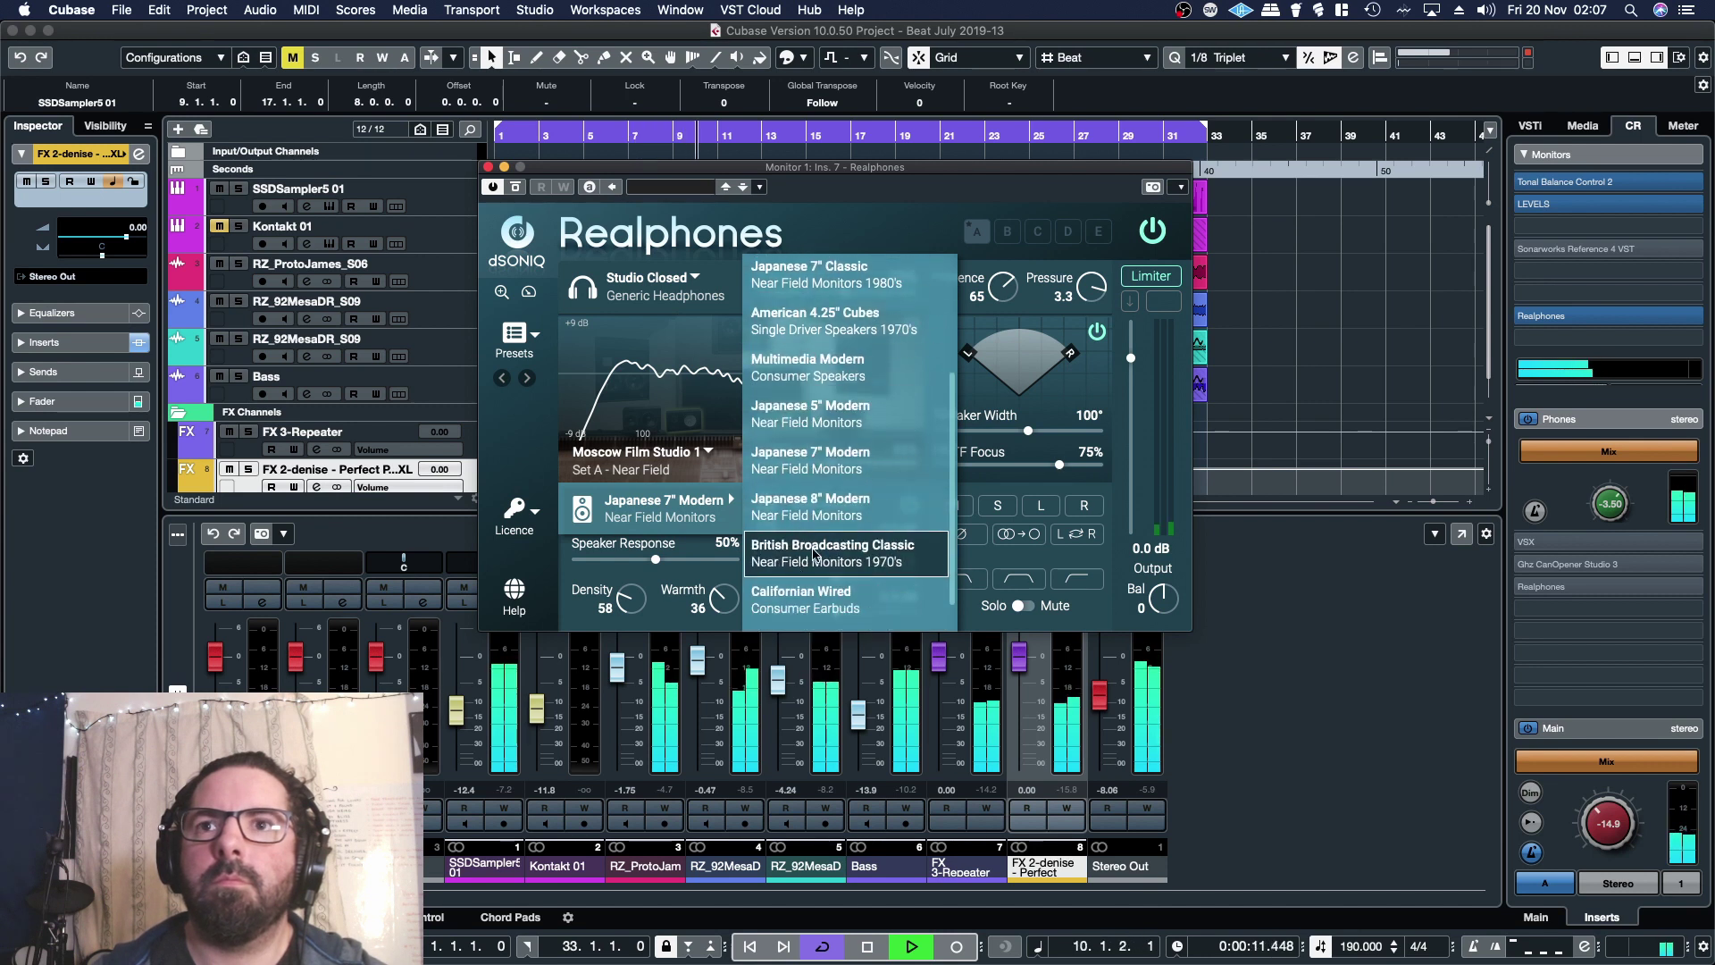
pyautogui.click(815, 555)
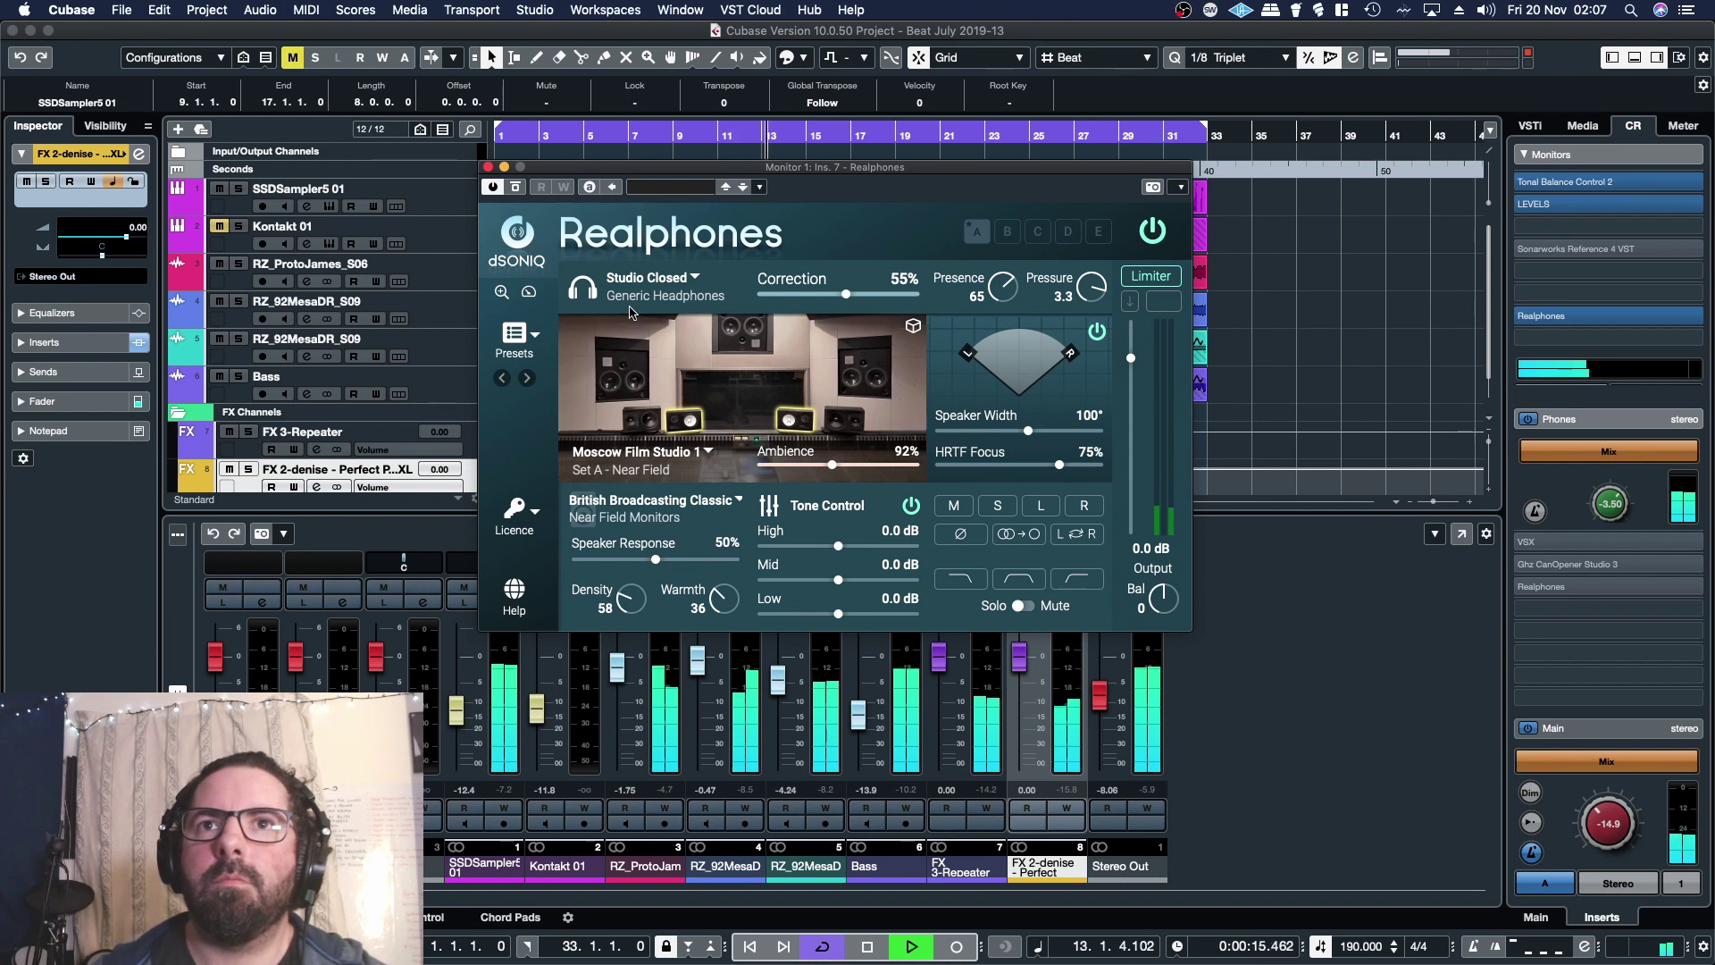
pyautogui.click(576, 570)
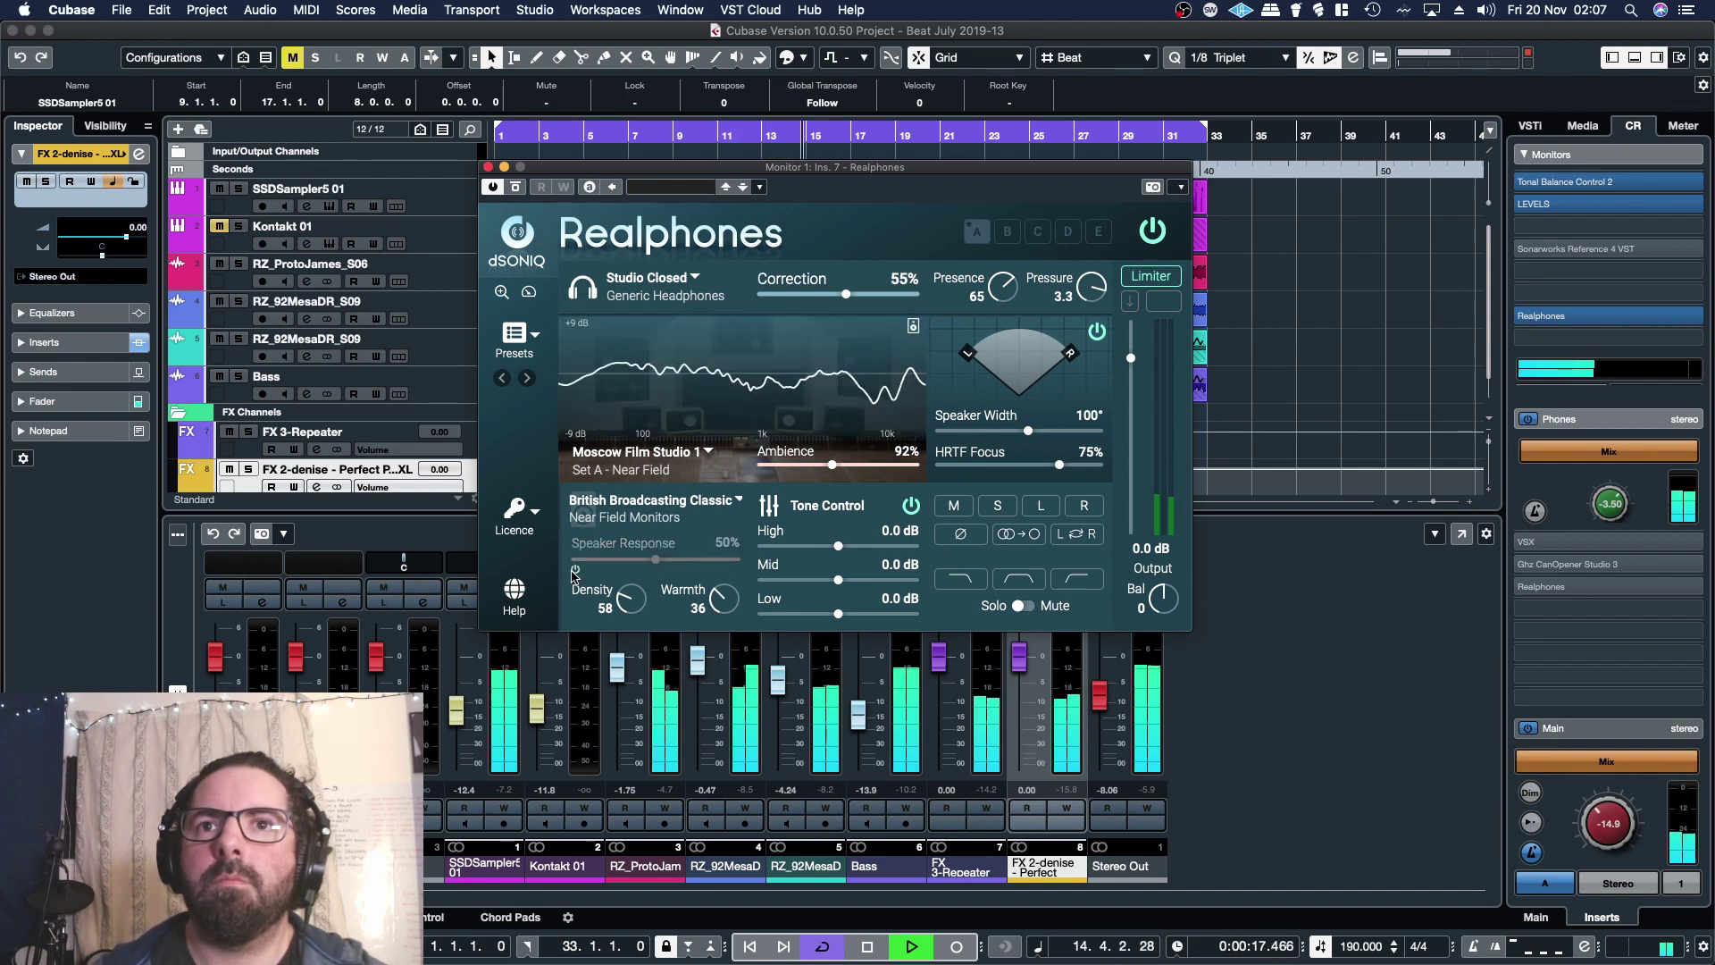
pyautogui.click(575, 570)
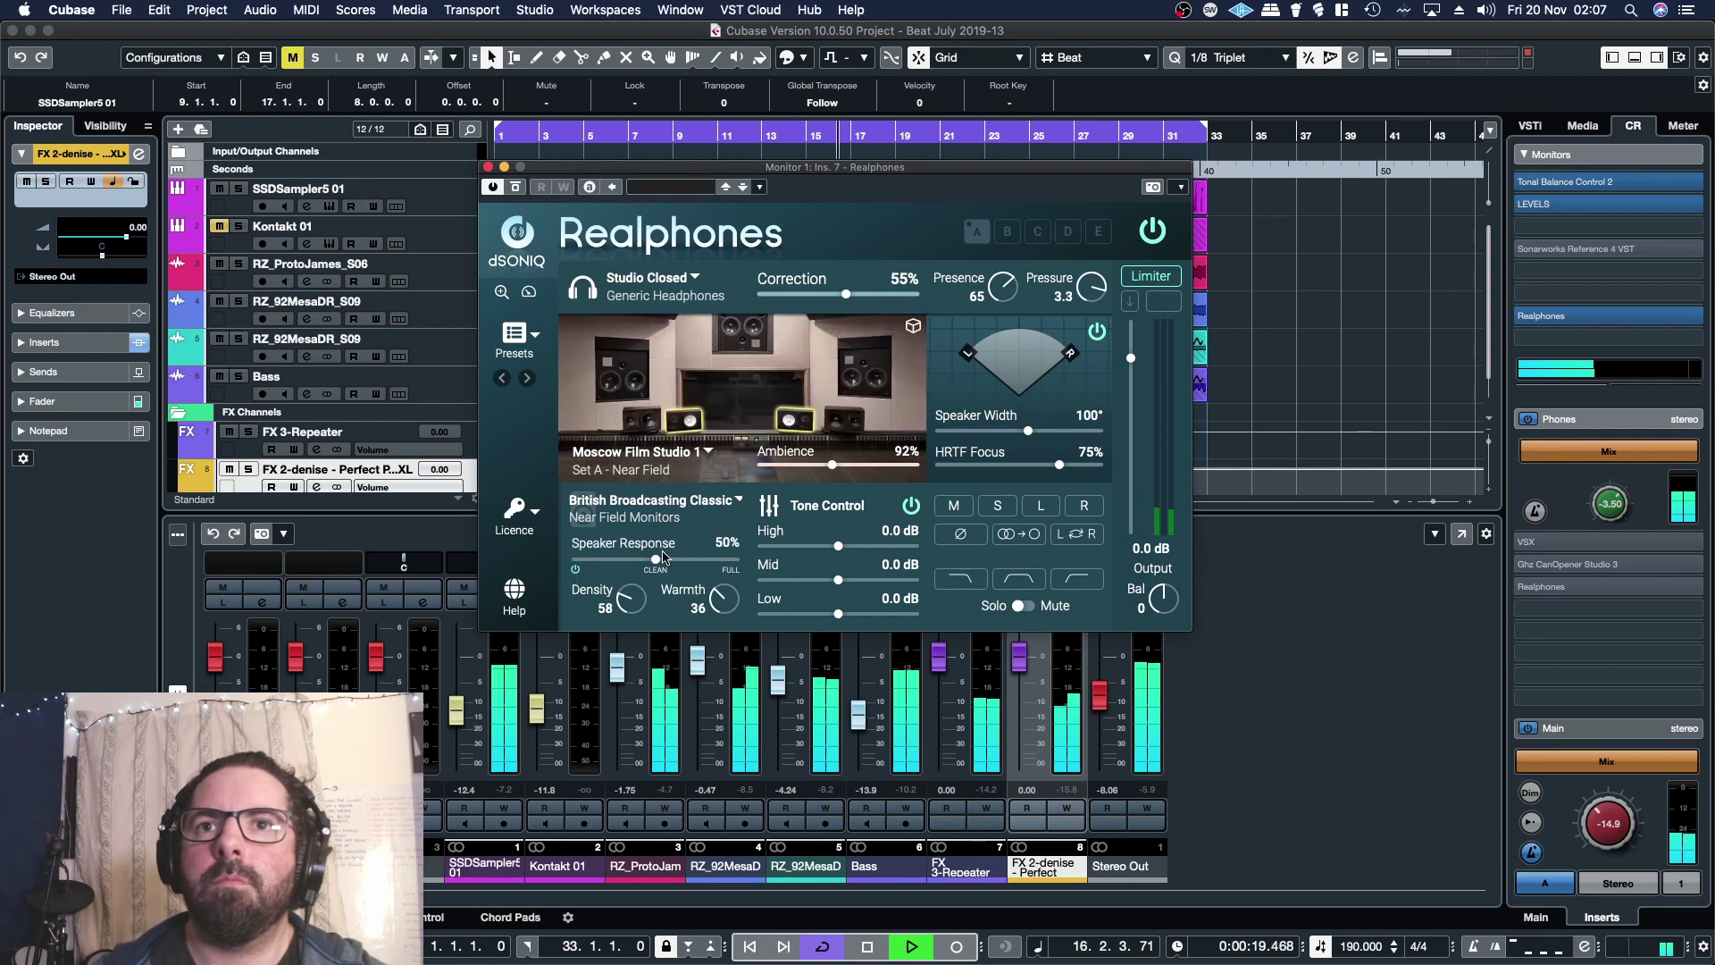
# Audition Californian Wired and Wireless earbuds, then return to British Broadcasting Classic monitors.
pyautogui.click(666, 500)
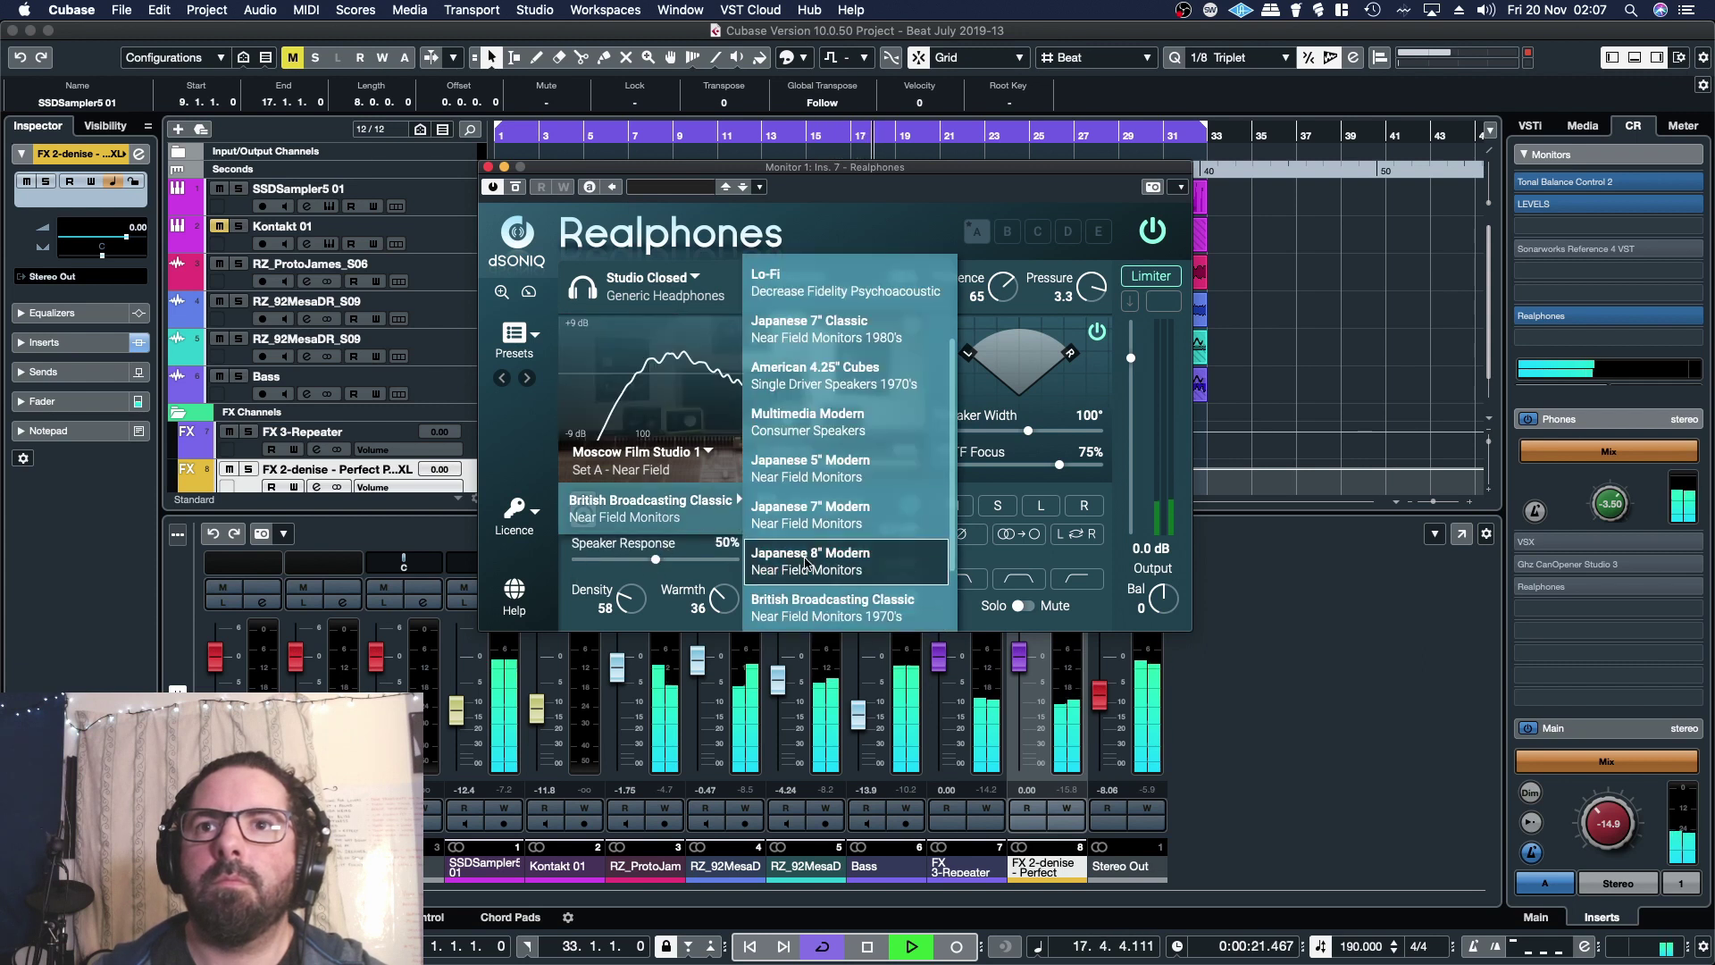
pyautogui.scroll(-3, 804, 536)
pyautogui.click(812, 565)
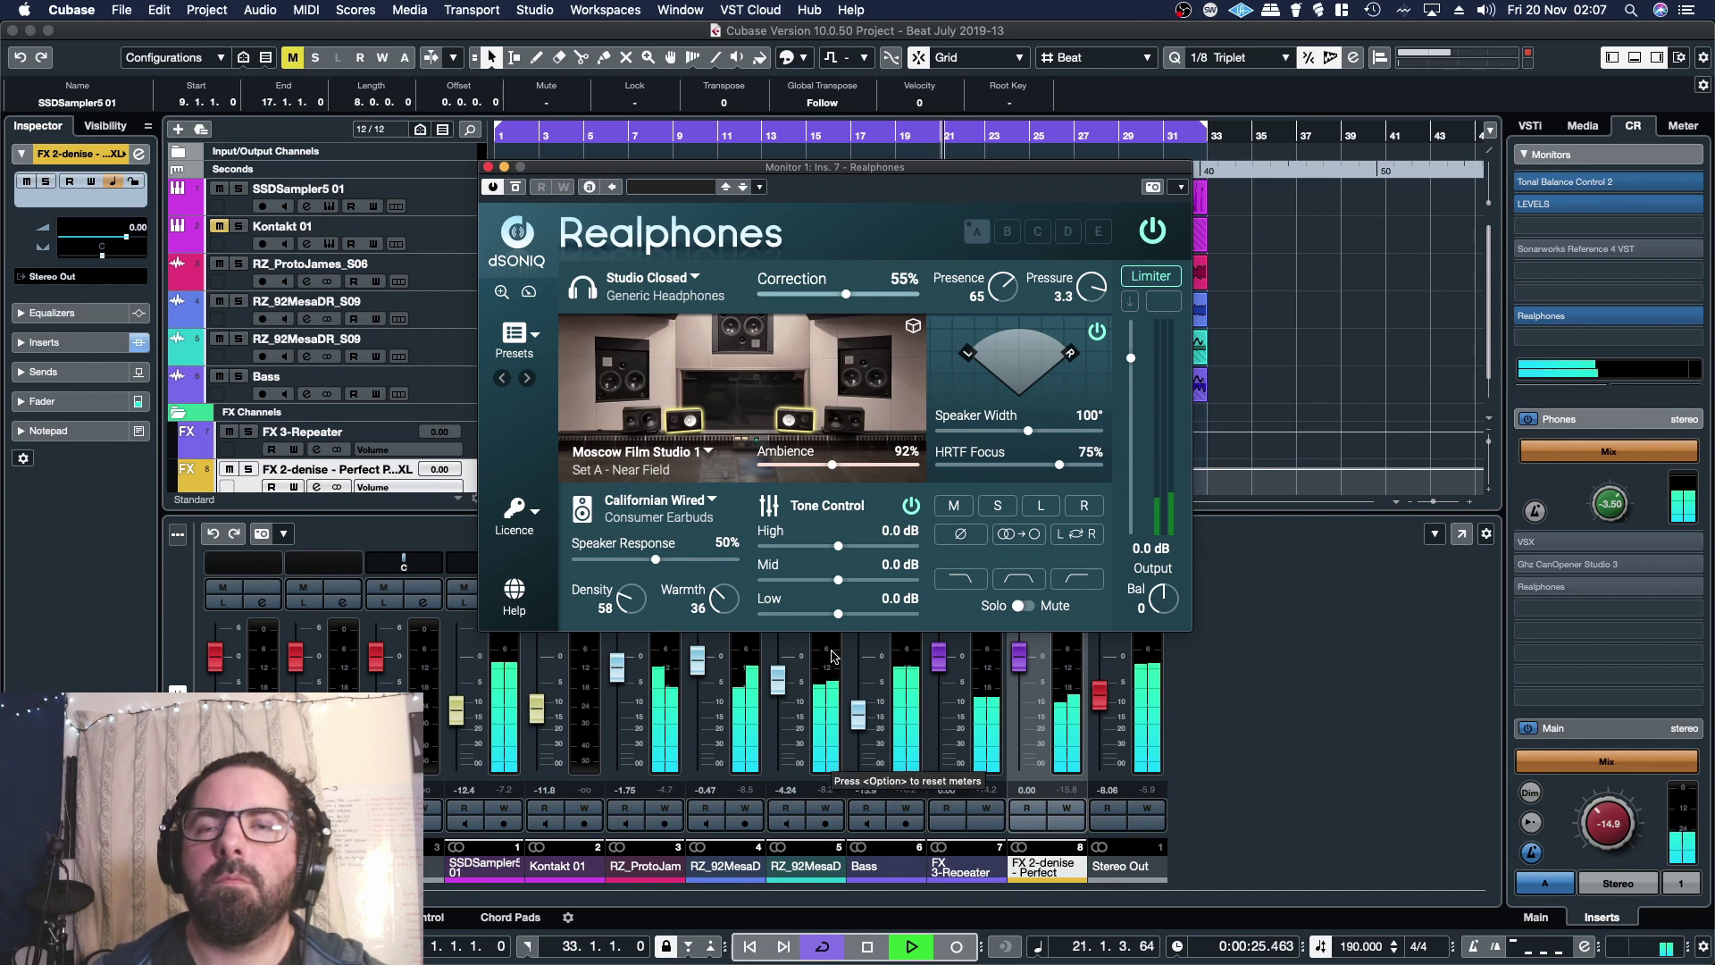
pyautogui.click(661, 502)
pyautogui.scroll(-1, 820, 598)
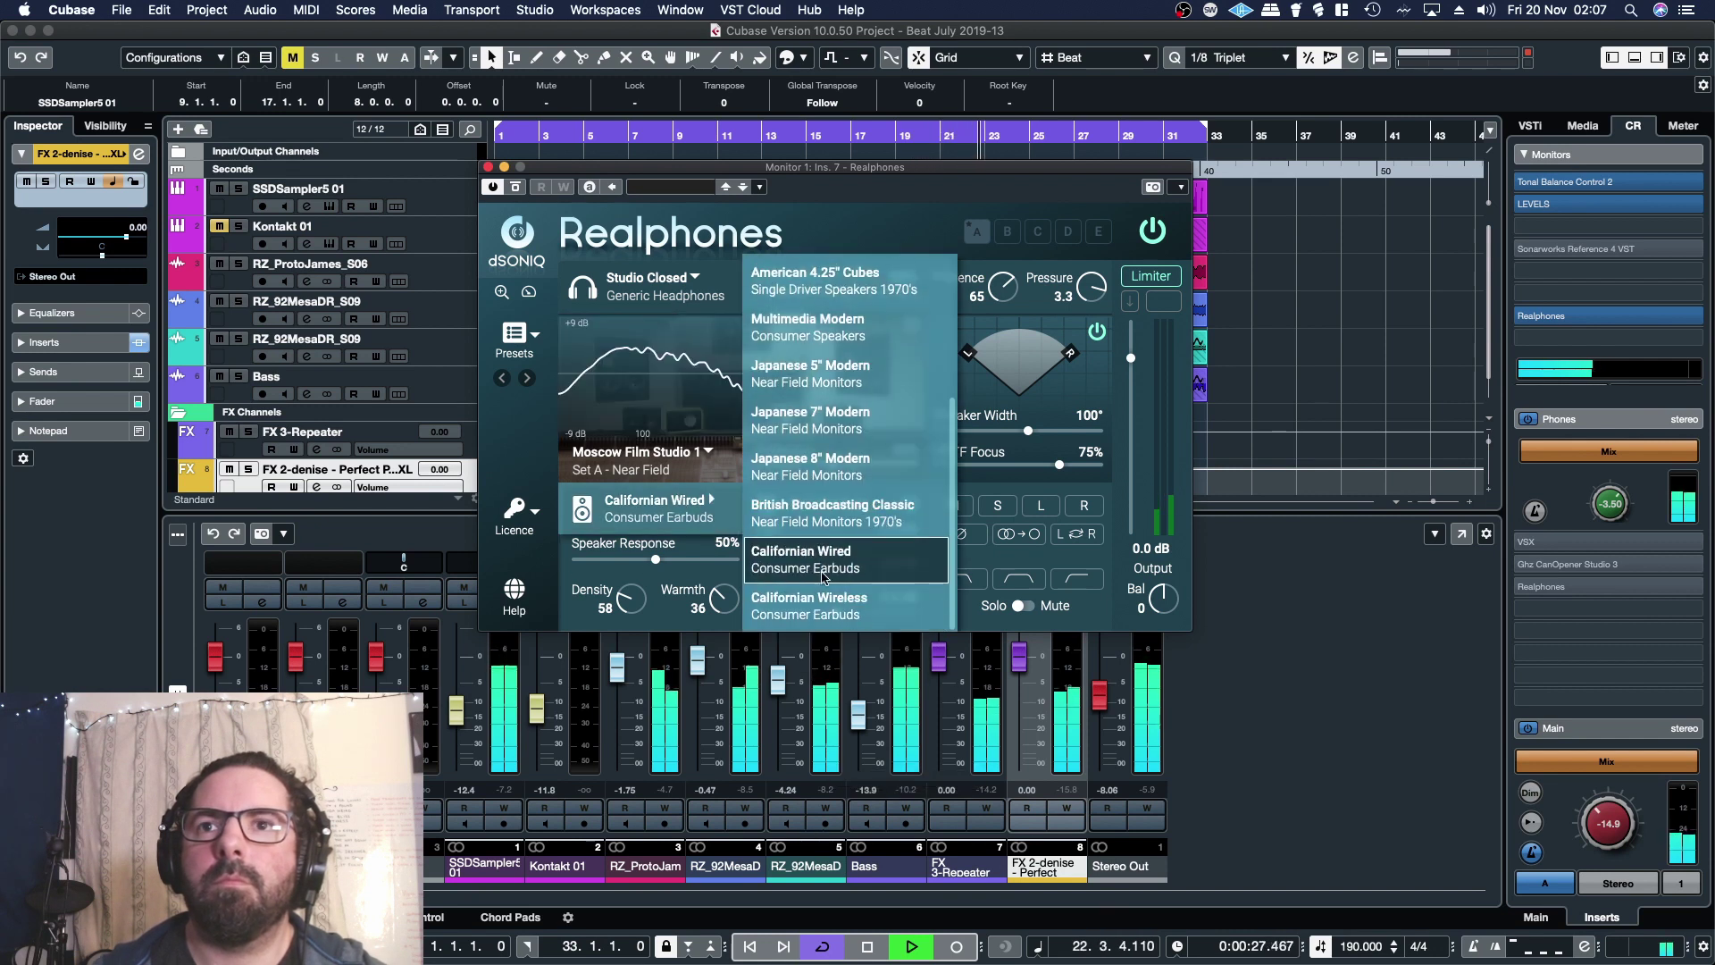
pyautogui.click(819, 610)
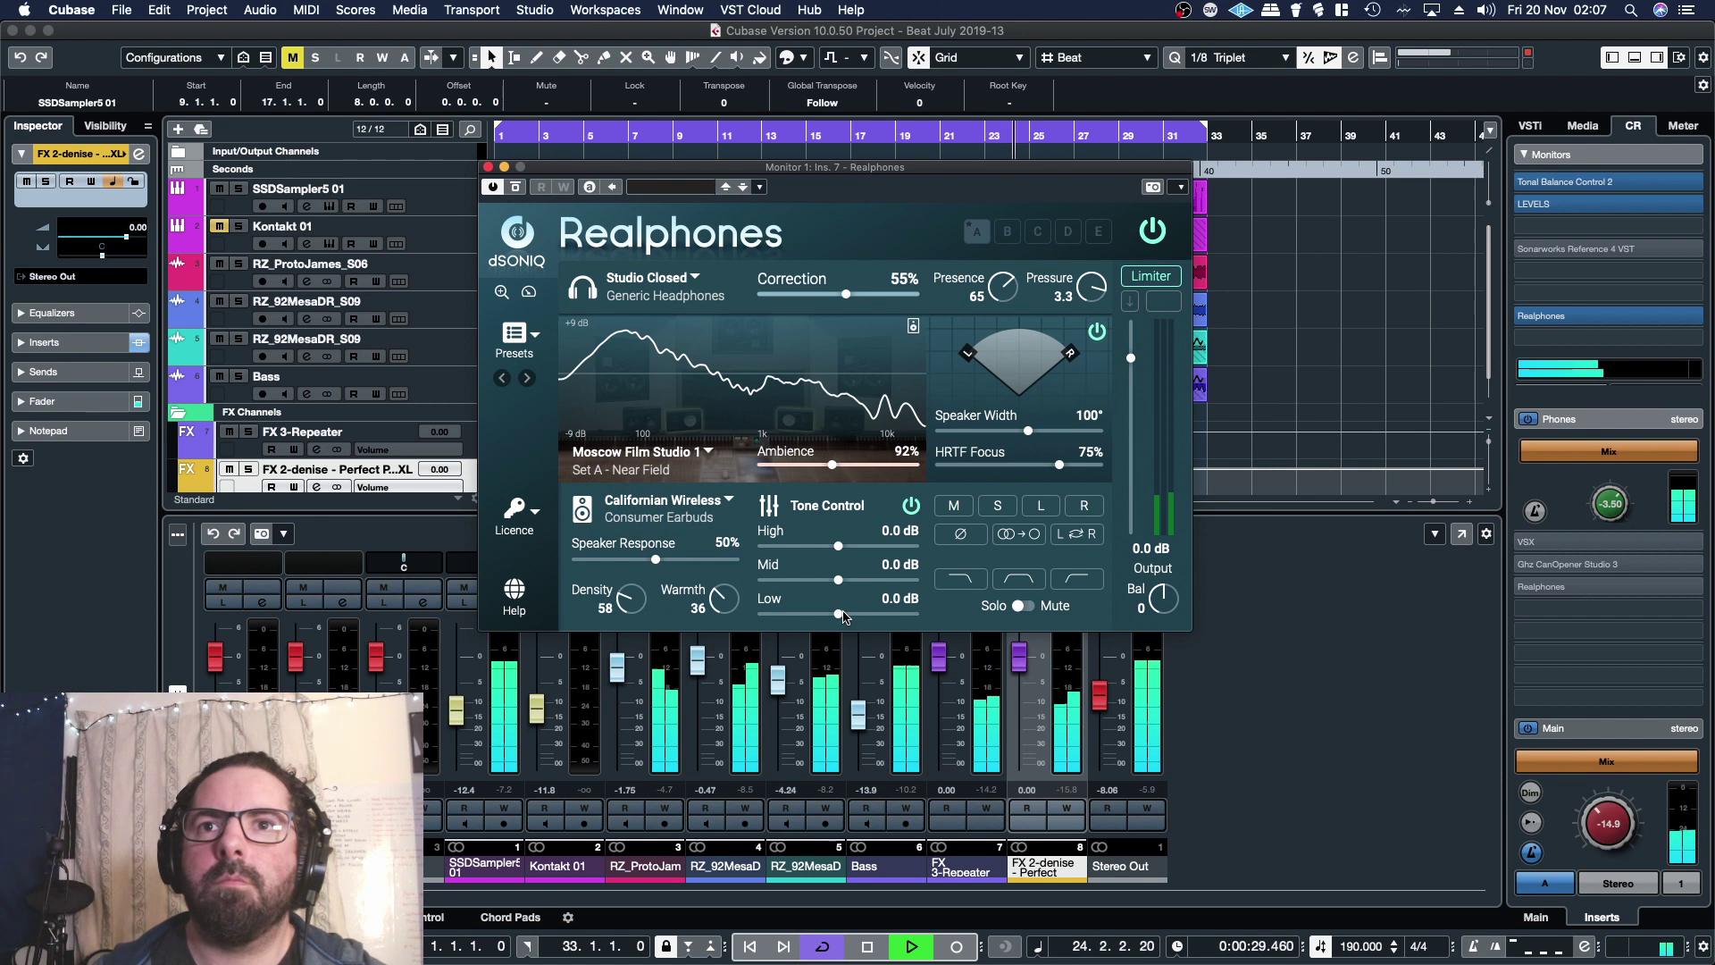
pyautogui.click(713, 516)
pyautogui.click(803, 534)
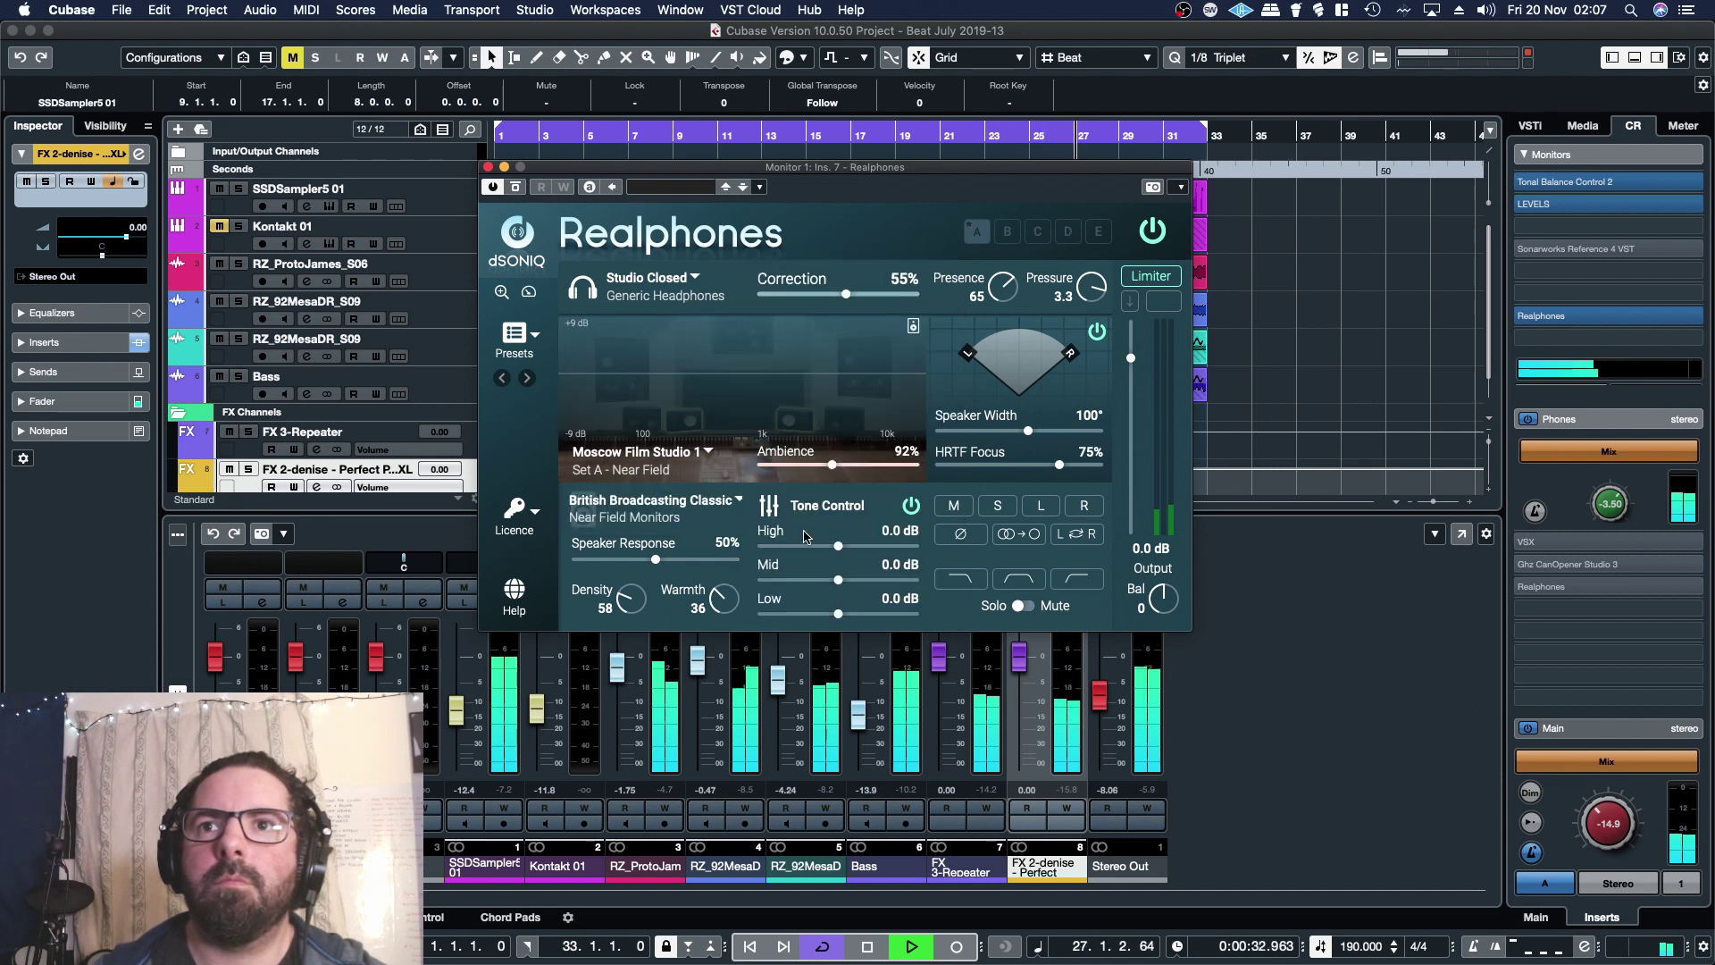
# Try Japanese 5" Modern monitors, then settle on the Lo-Fi decrease-fidelity emulation.
pyautogui.click(701, 516)
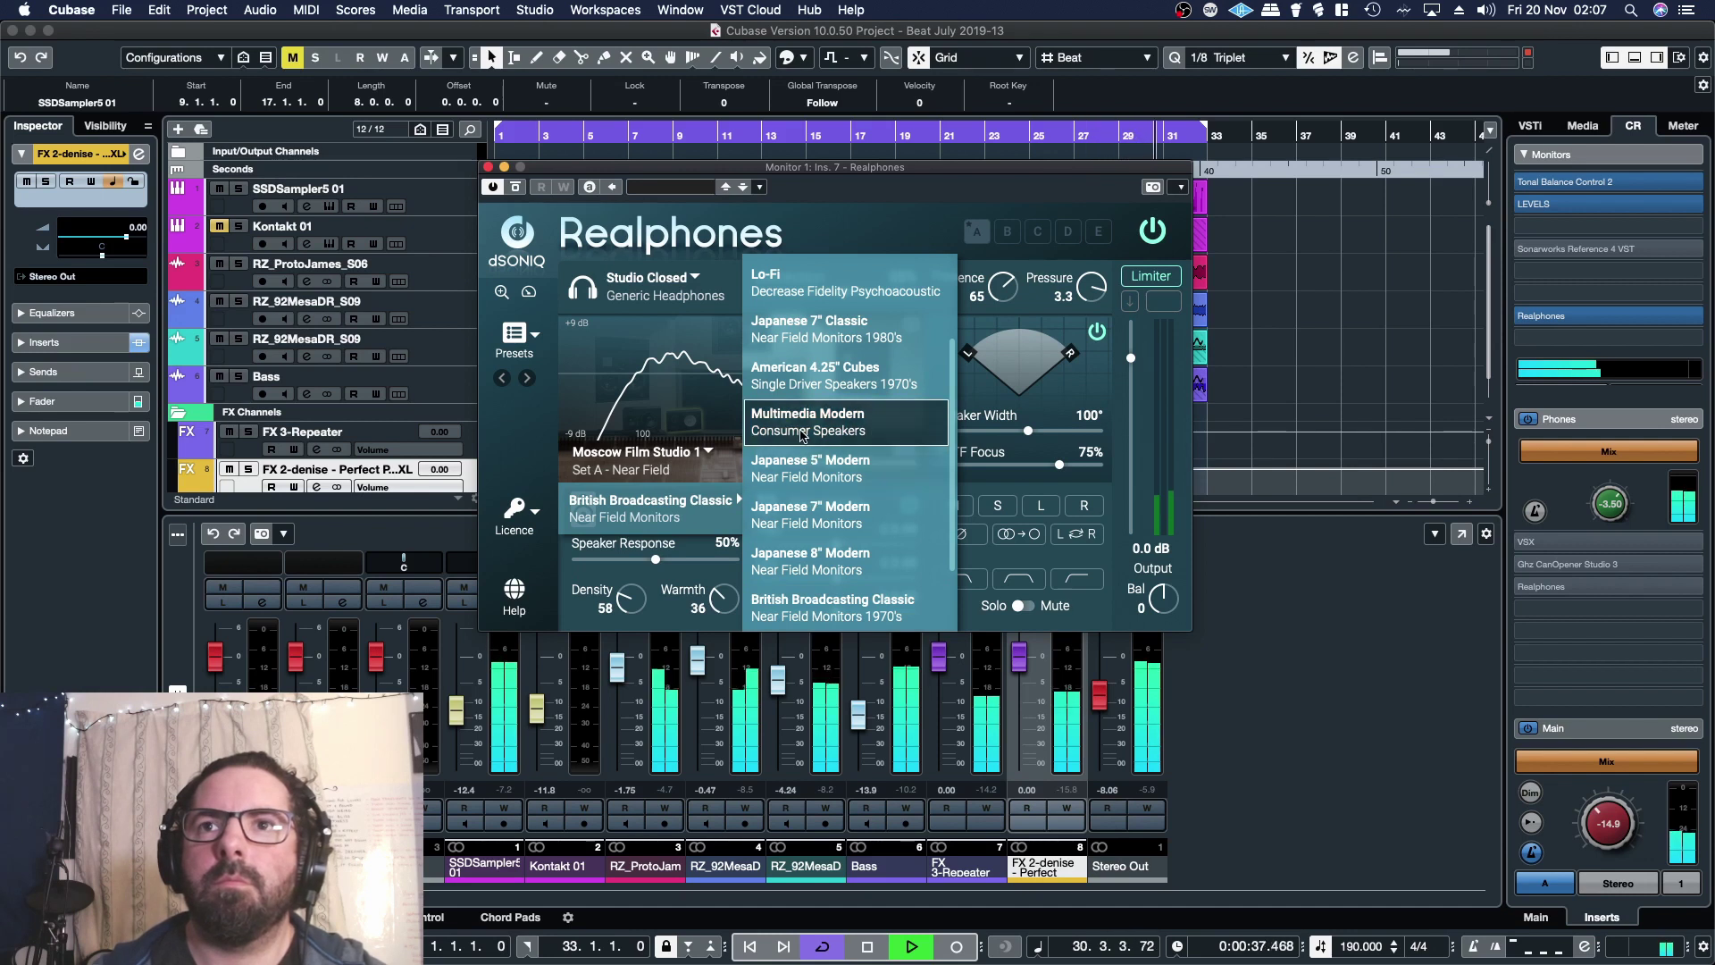
pyautogui.click(800, 471)
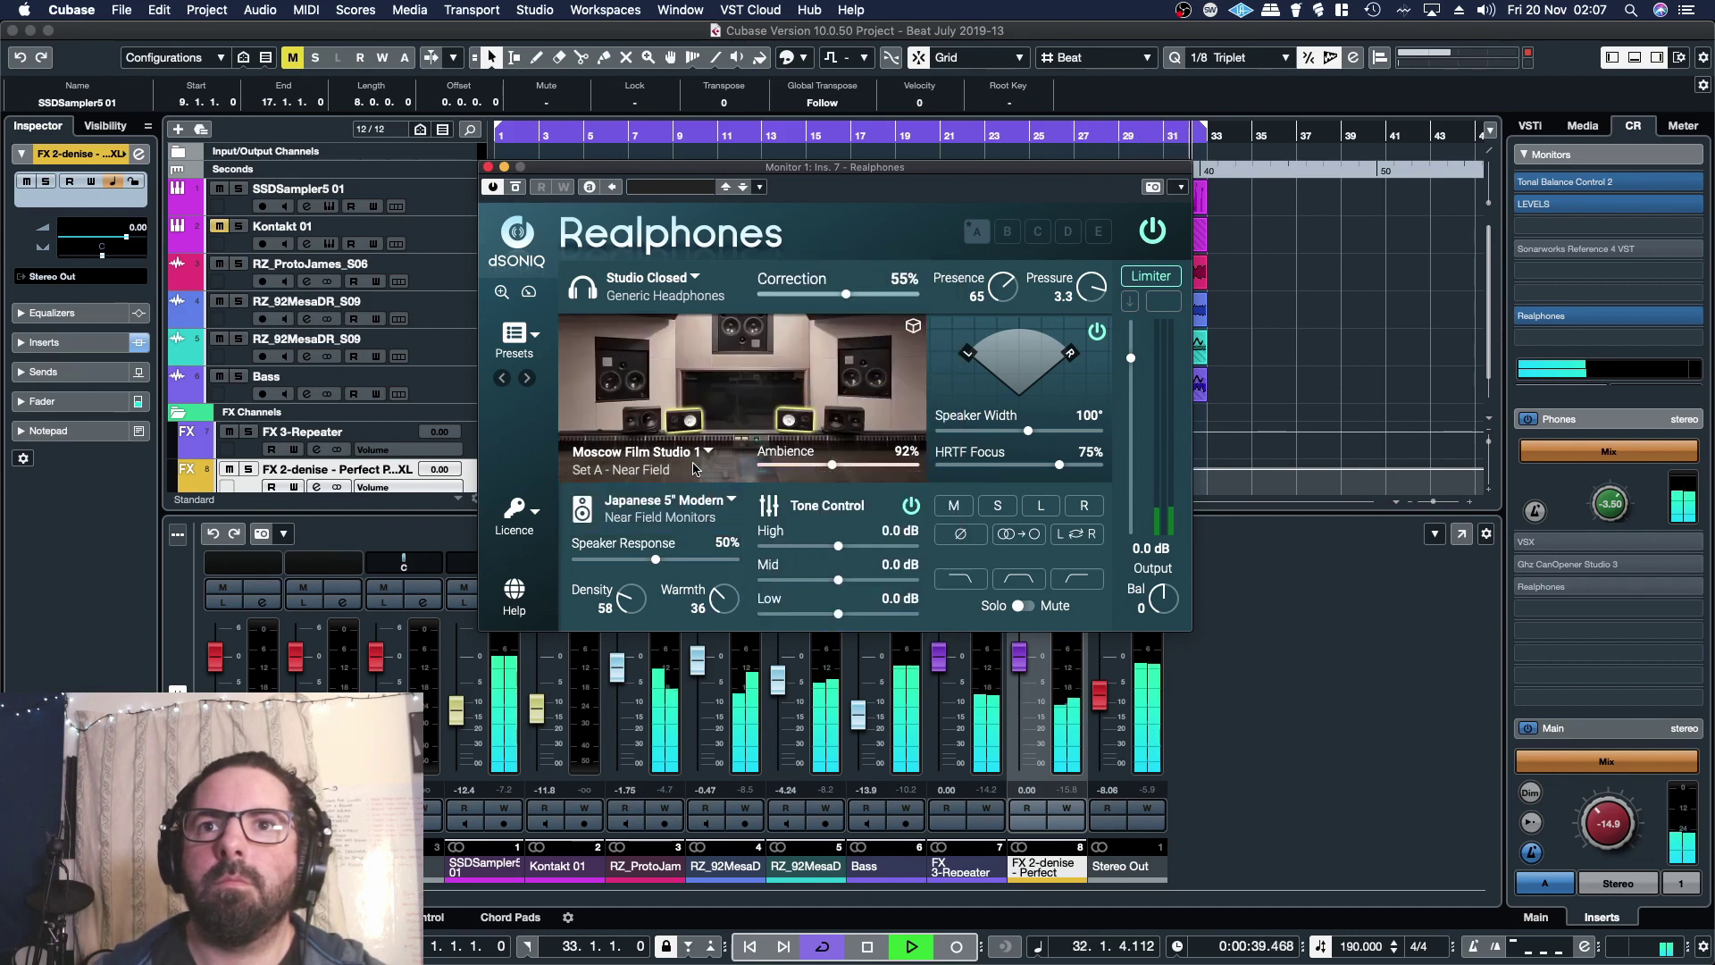
pyautogui.click(694, 469)
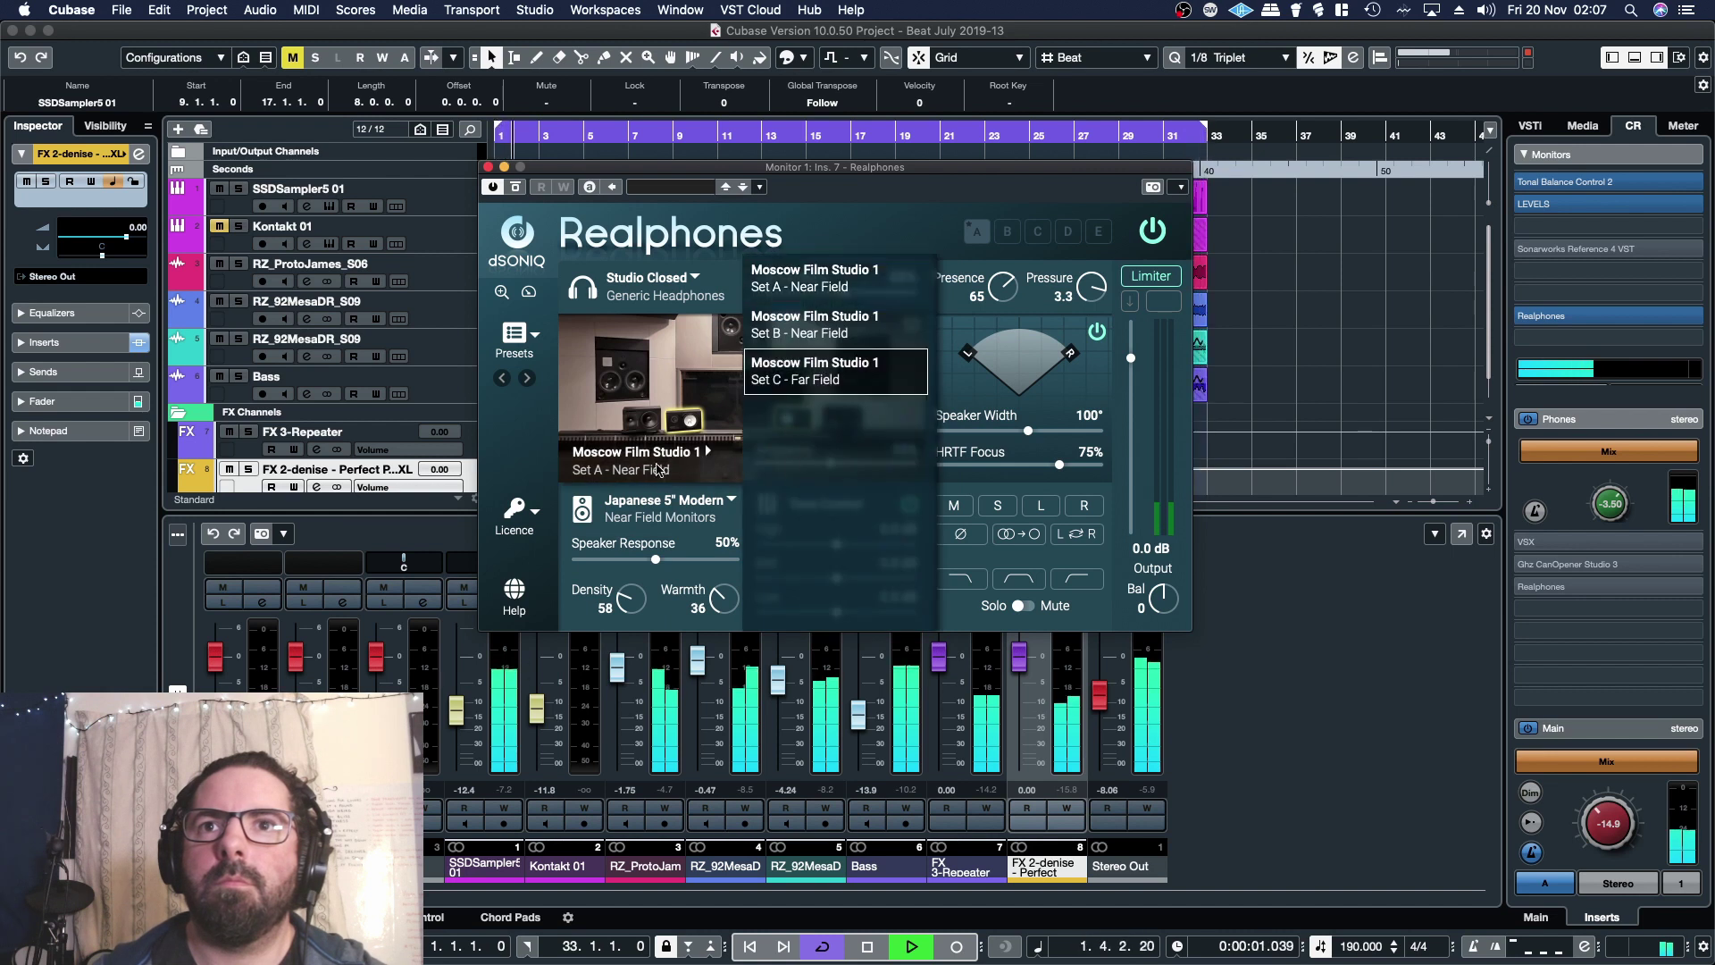
pyautogui.click(665, 503)
pyautogui.click(855, 457)
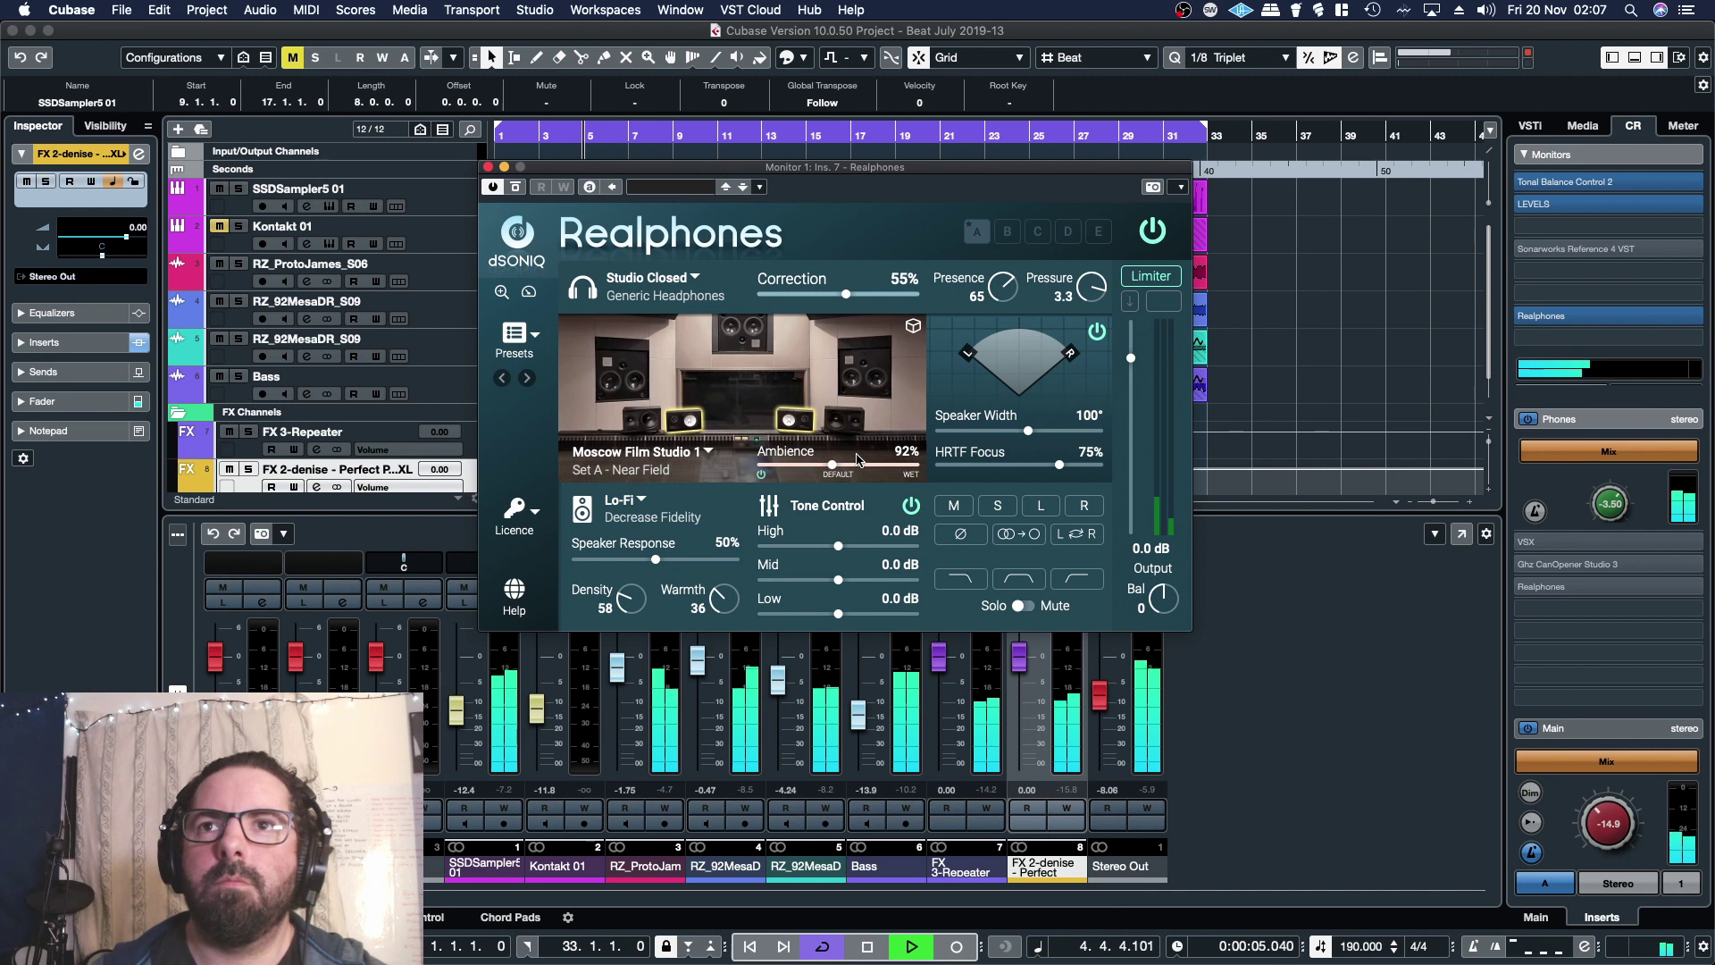
# Stop project playback from Cubase's transport bar, leaving Realphones on Lo-Fi.
pyautogui.click(867, 946)
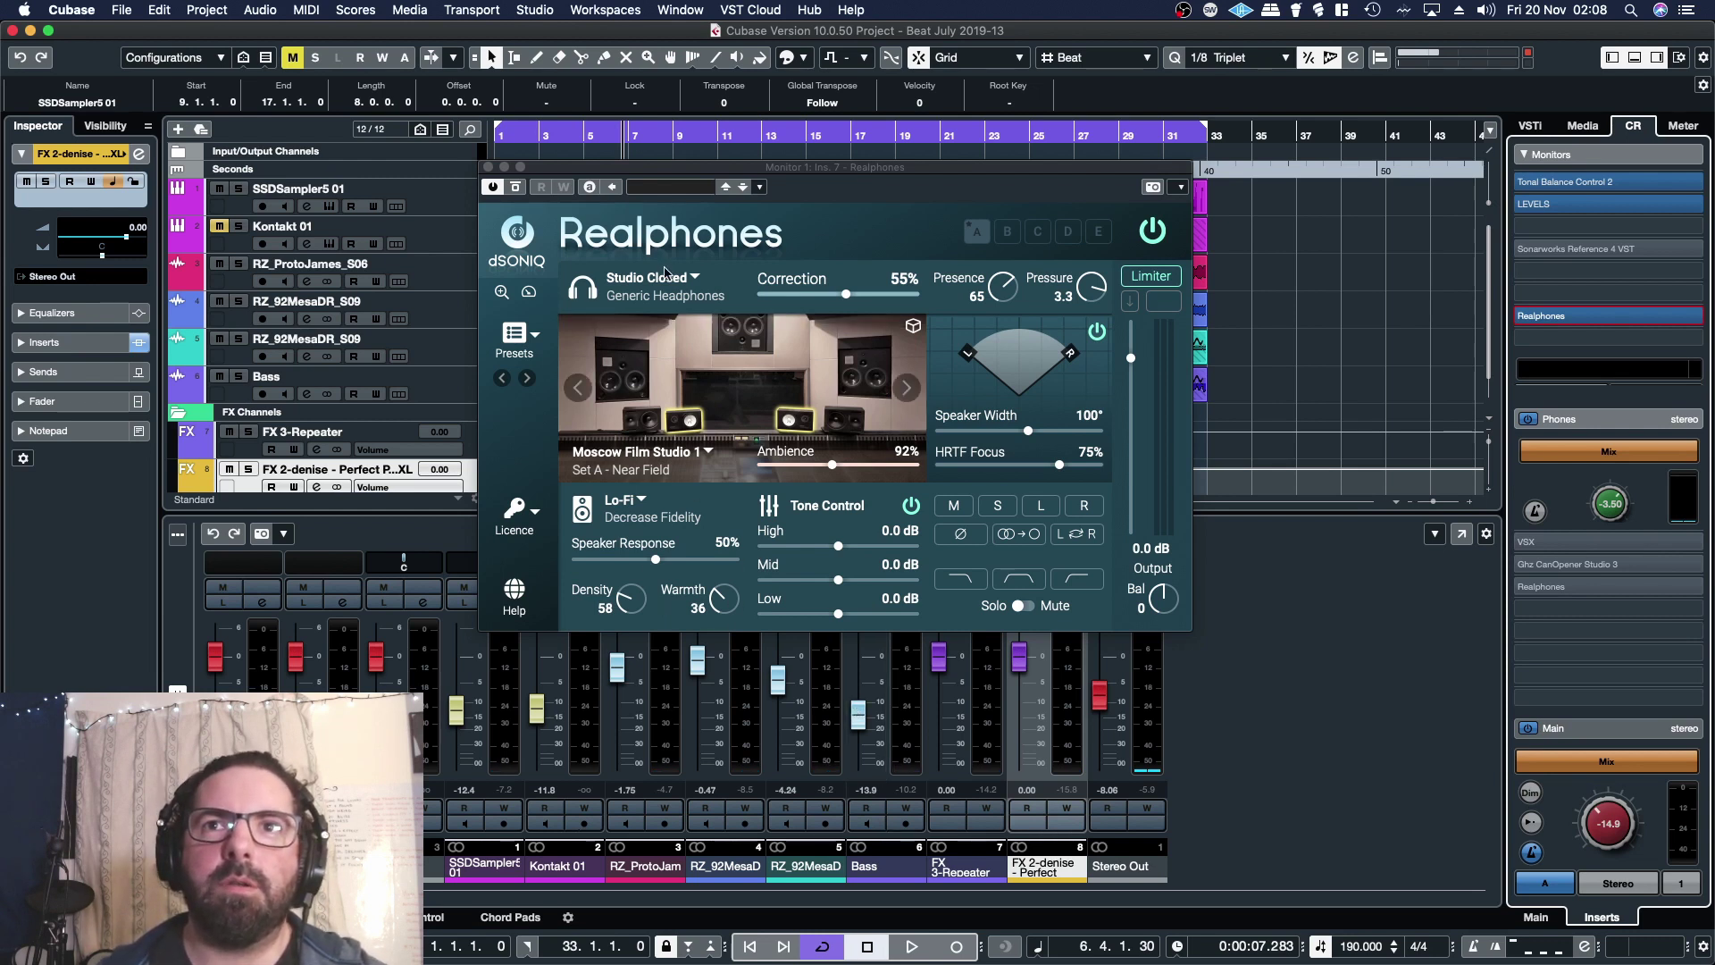
pyautogui.moveTo(738, 380)
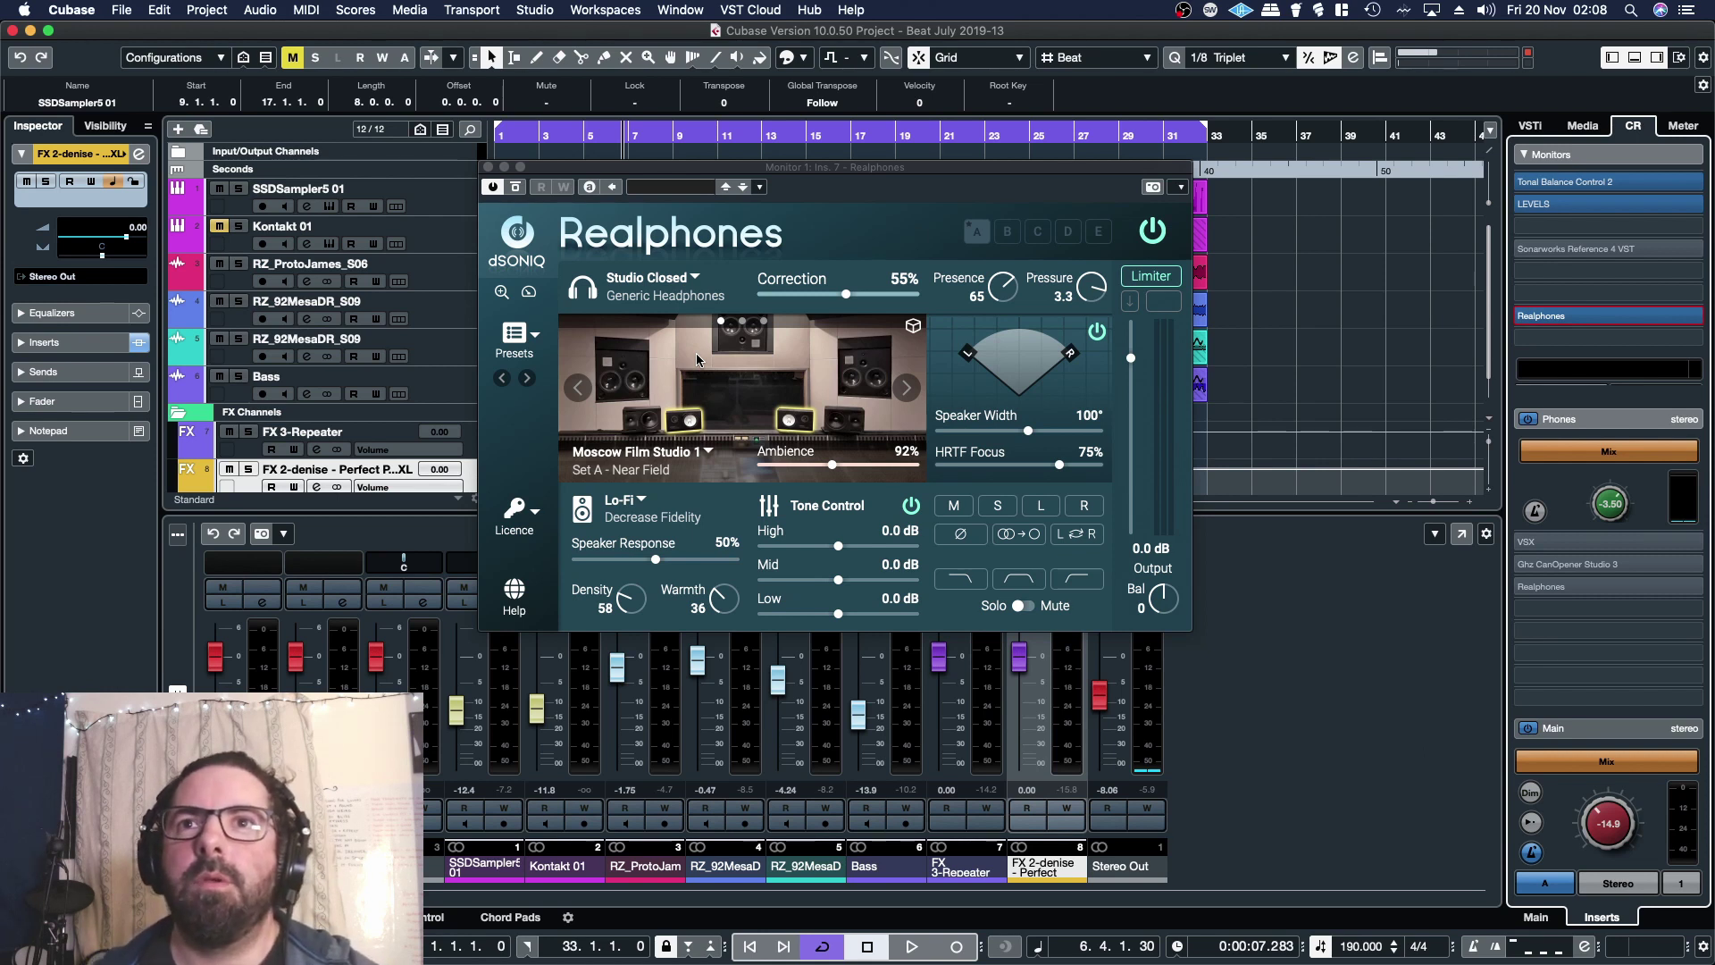
# Select the Audio-Technica ATH-M50x headphone profile and start playback.
pyautogui.click(700, 295)
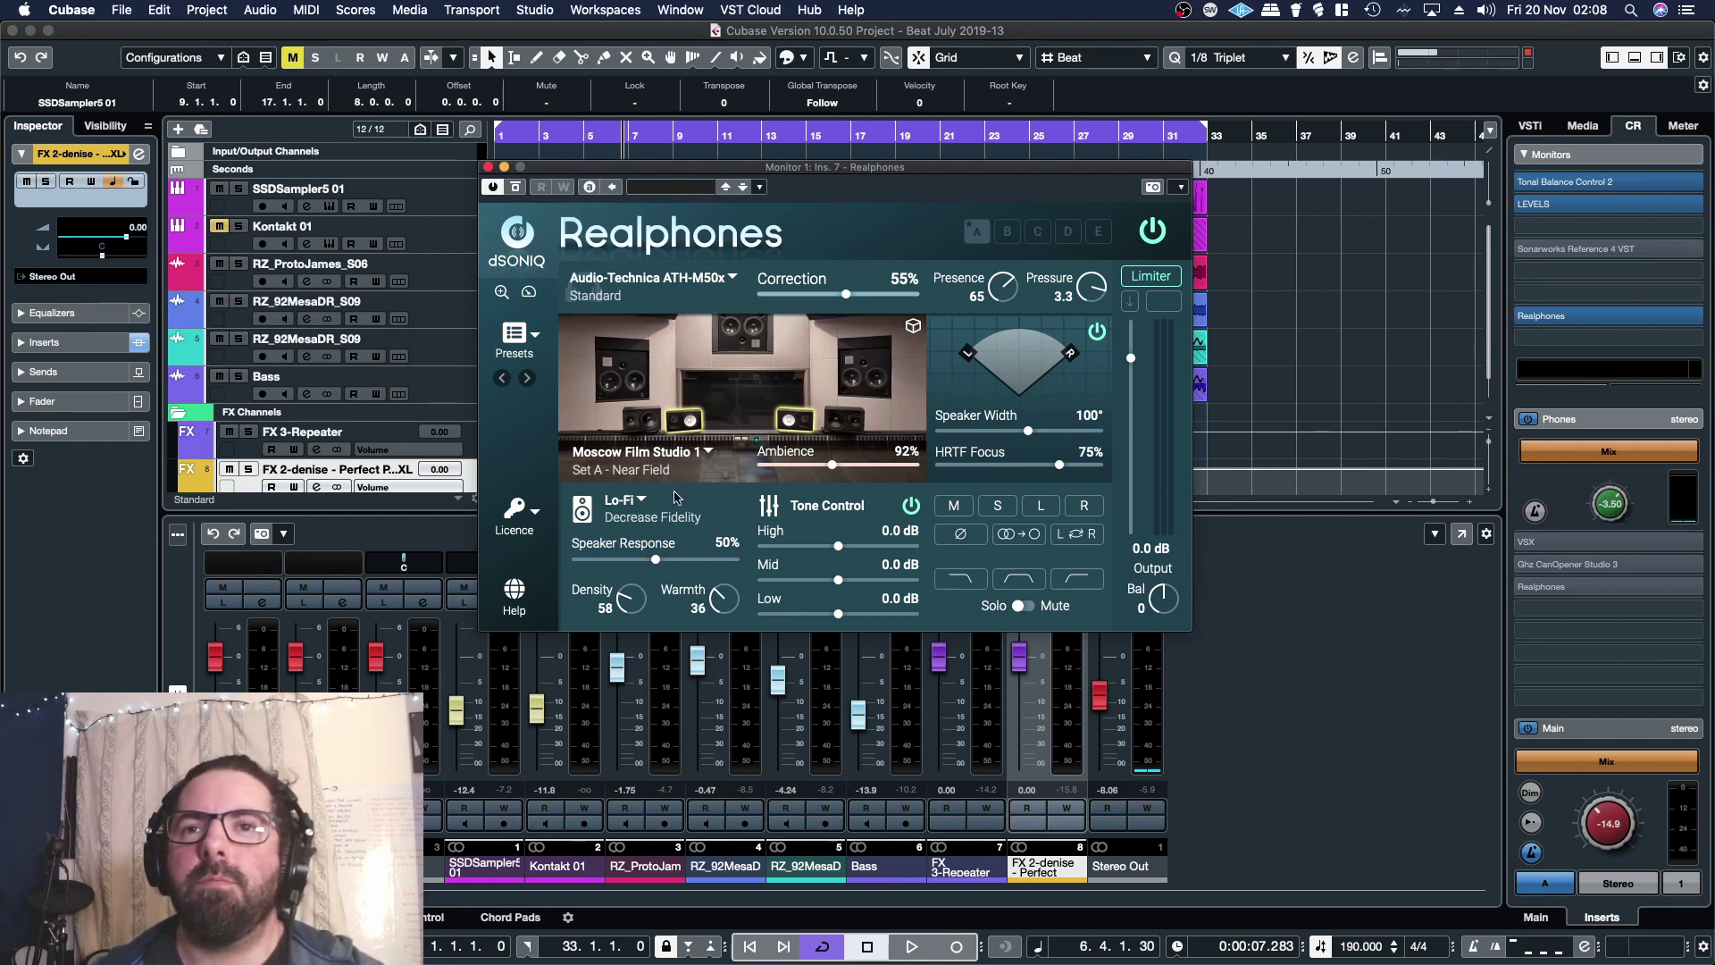
pyautogui.click(900, 949)
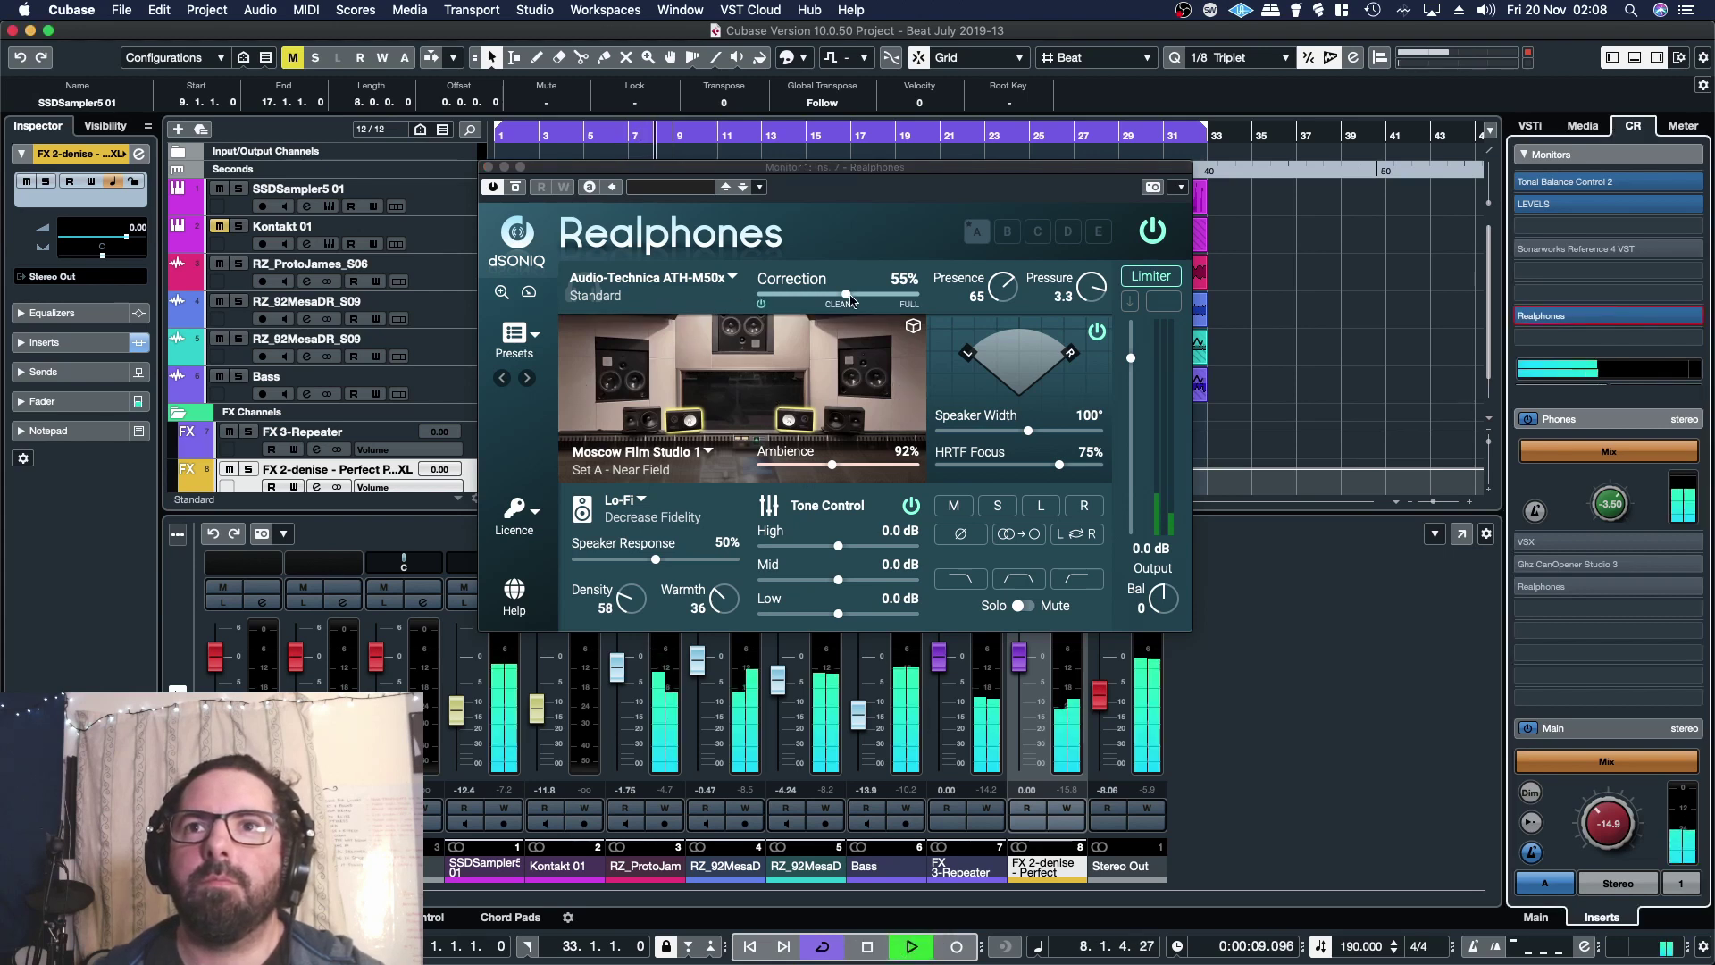
pyautogui.scroll(4, 849, 301)
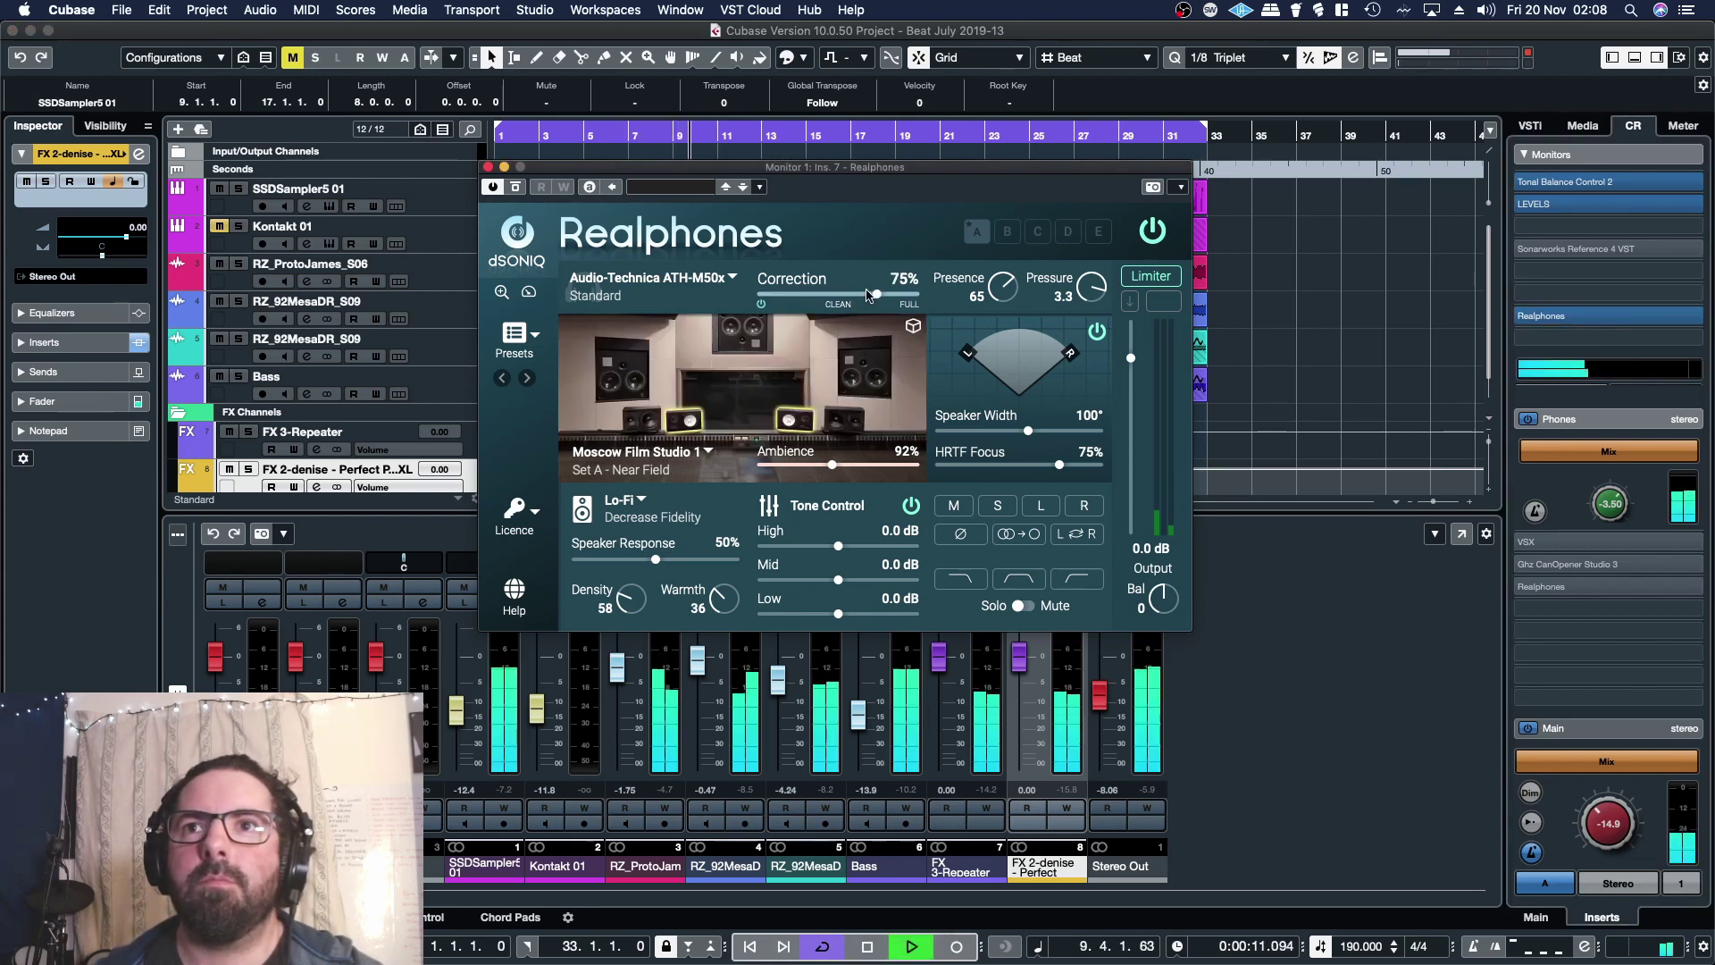
# Switch emulation to Hi-Fi, then Room Speakers on Set B Near Field, and show the factory presets.
pyautogui.click(647, 527)
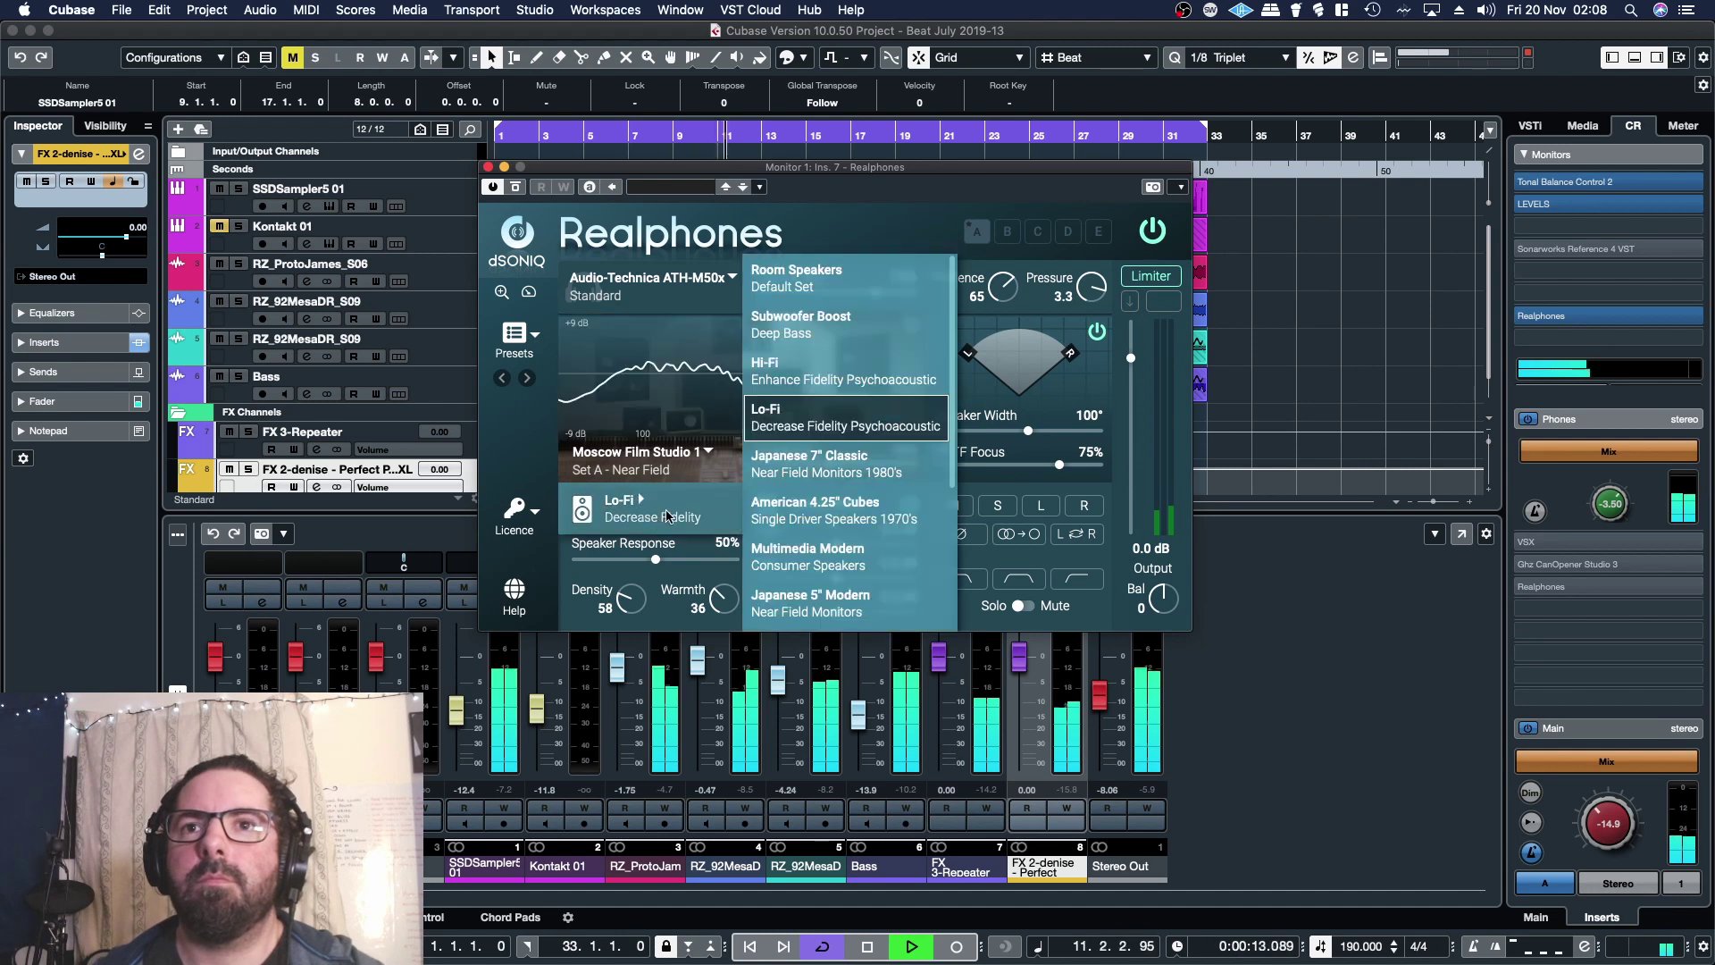
pyautogui.click(786, 464)
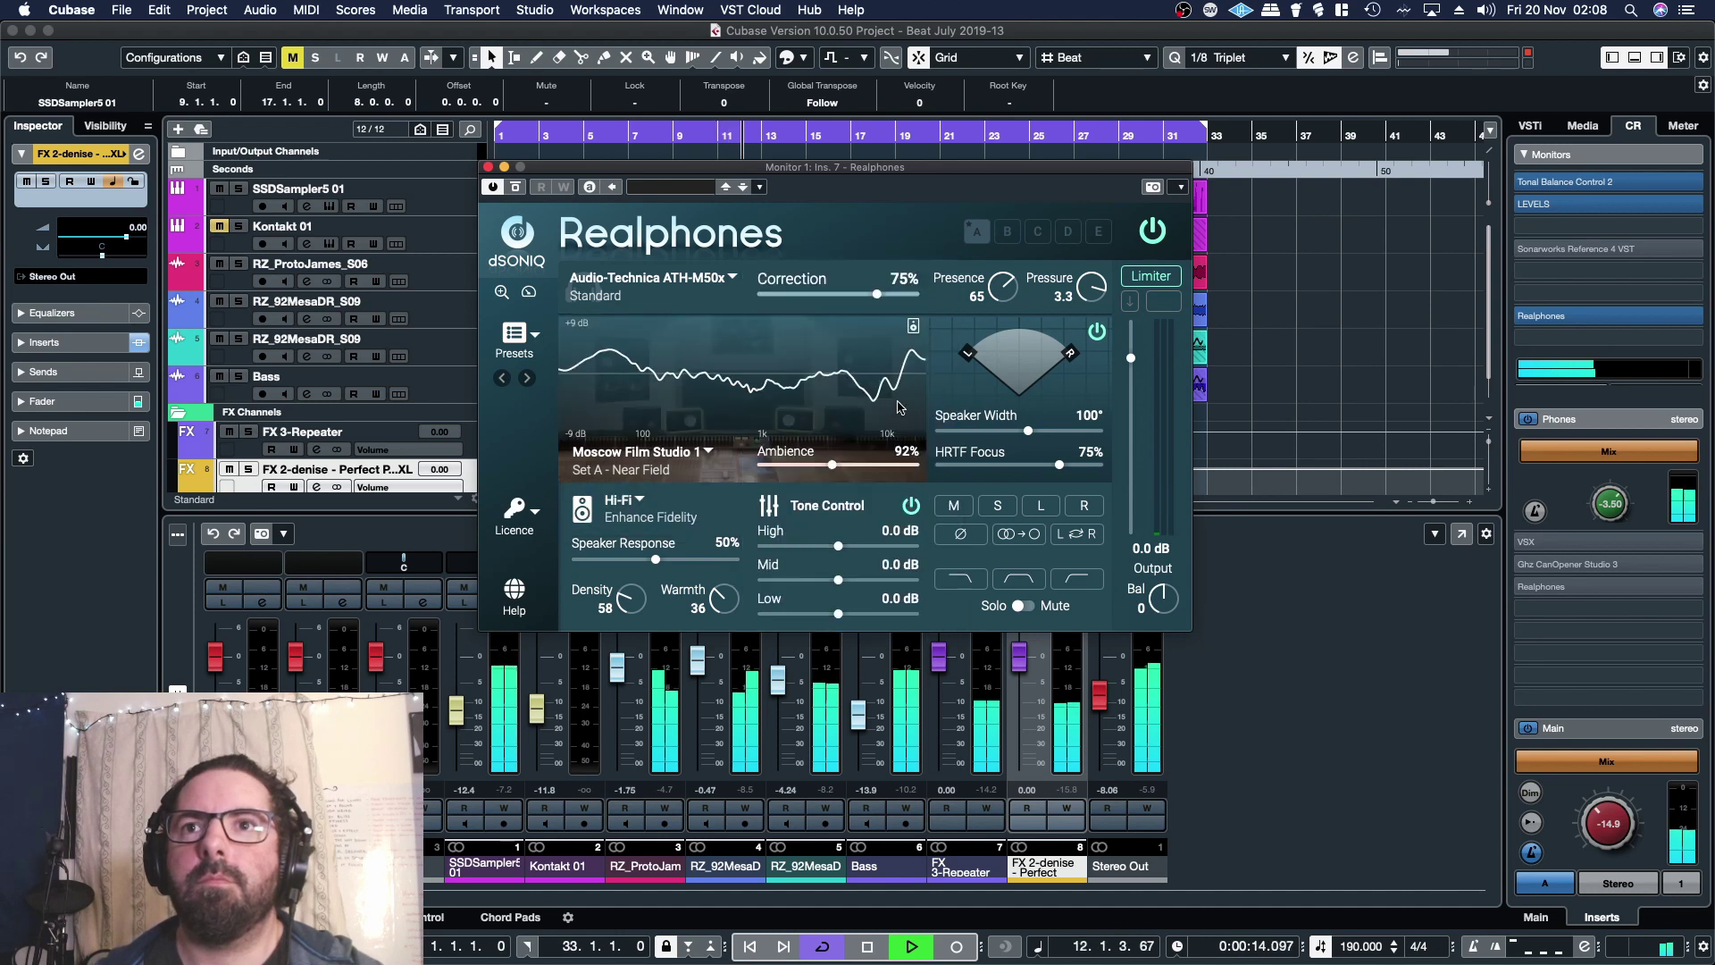
pyautogui.click(666, 518)
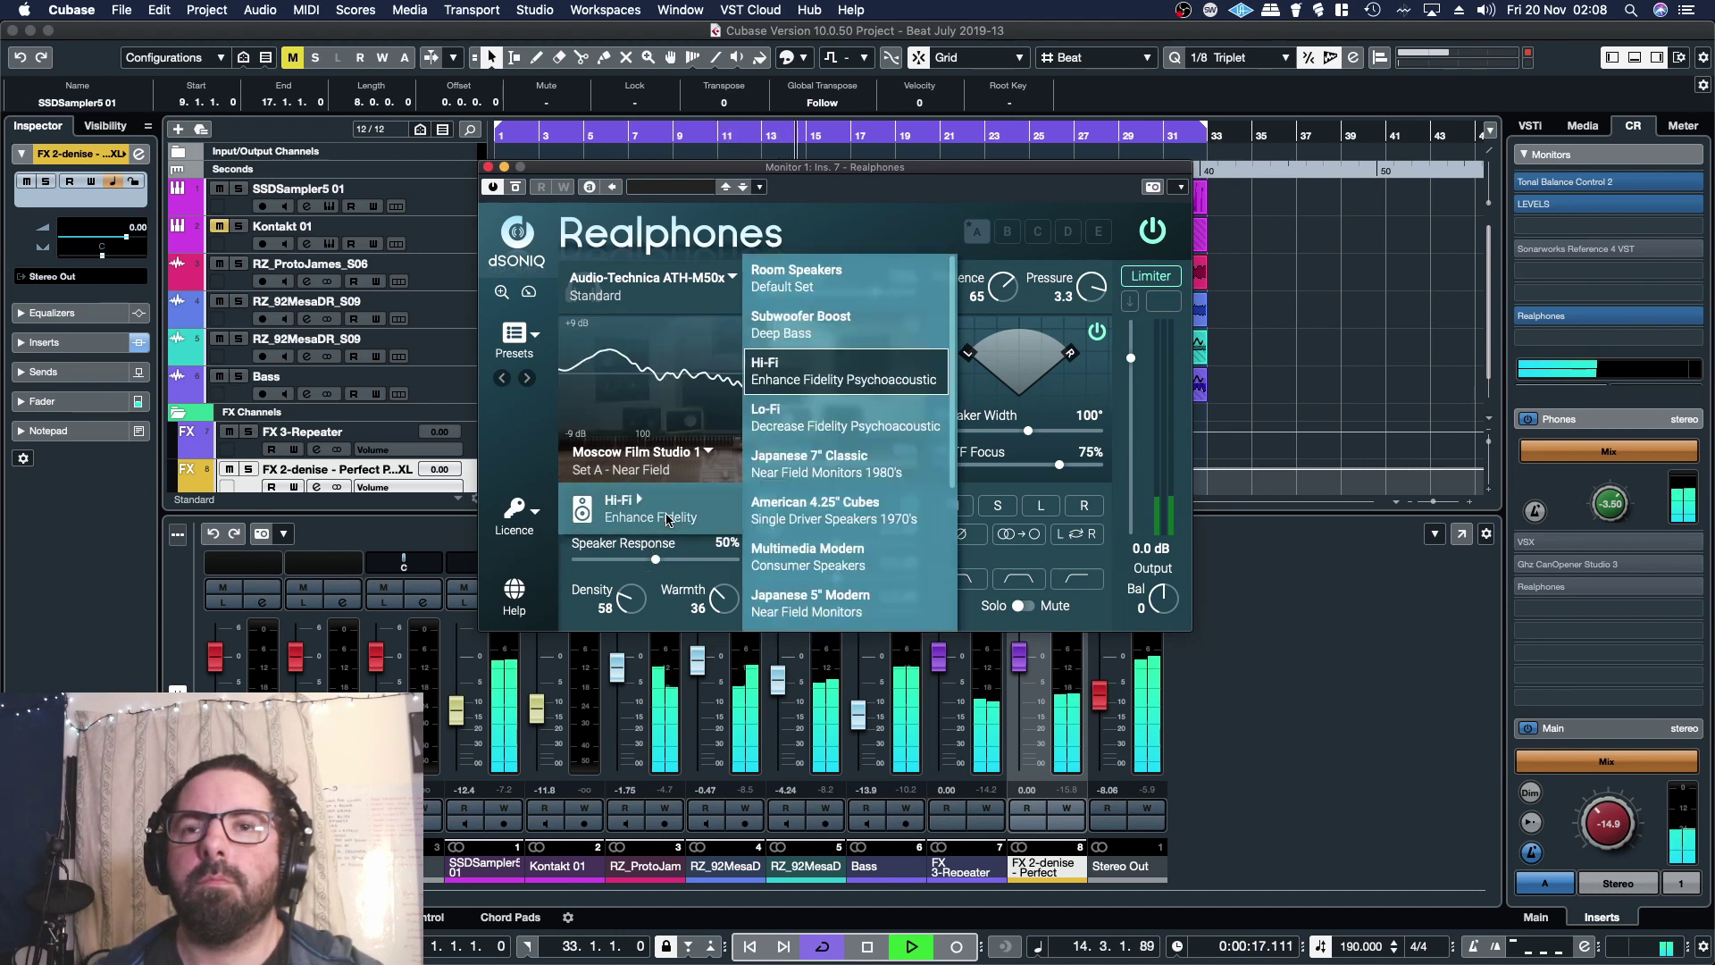
pyautogui.click(813, 302)
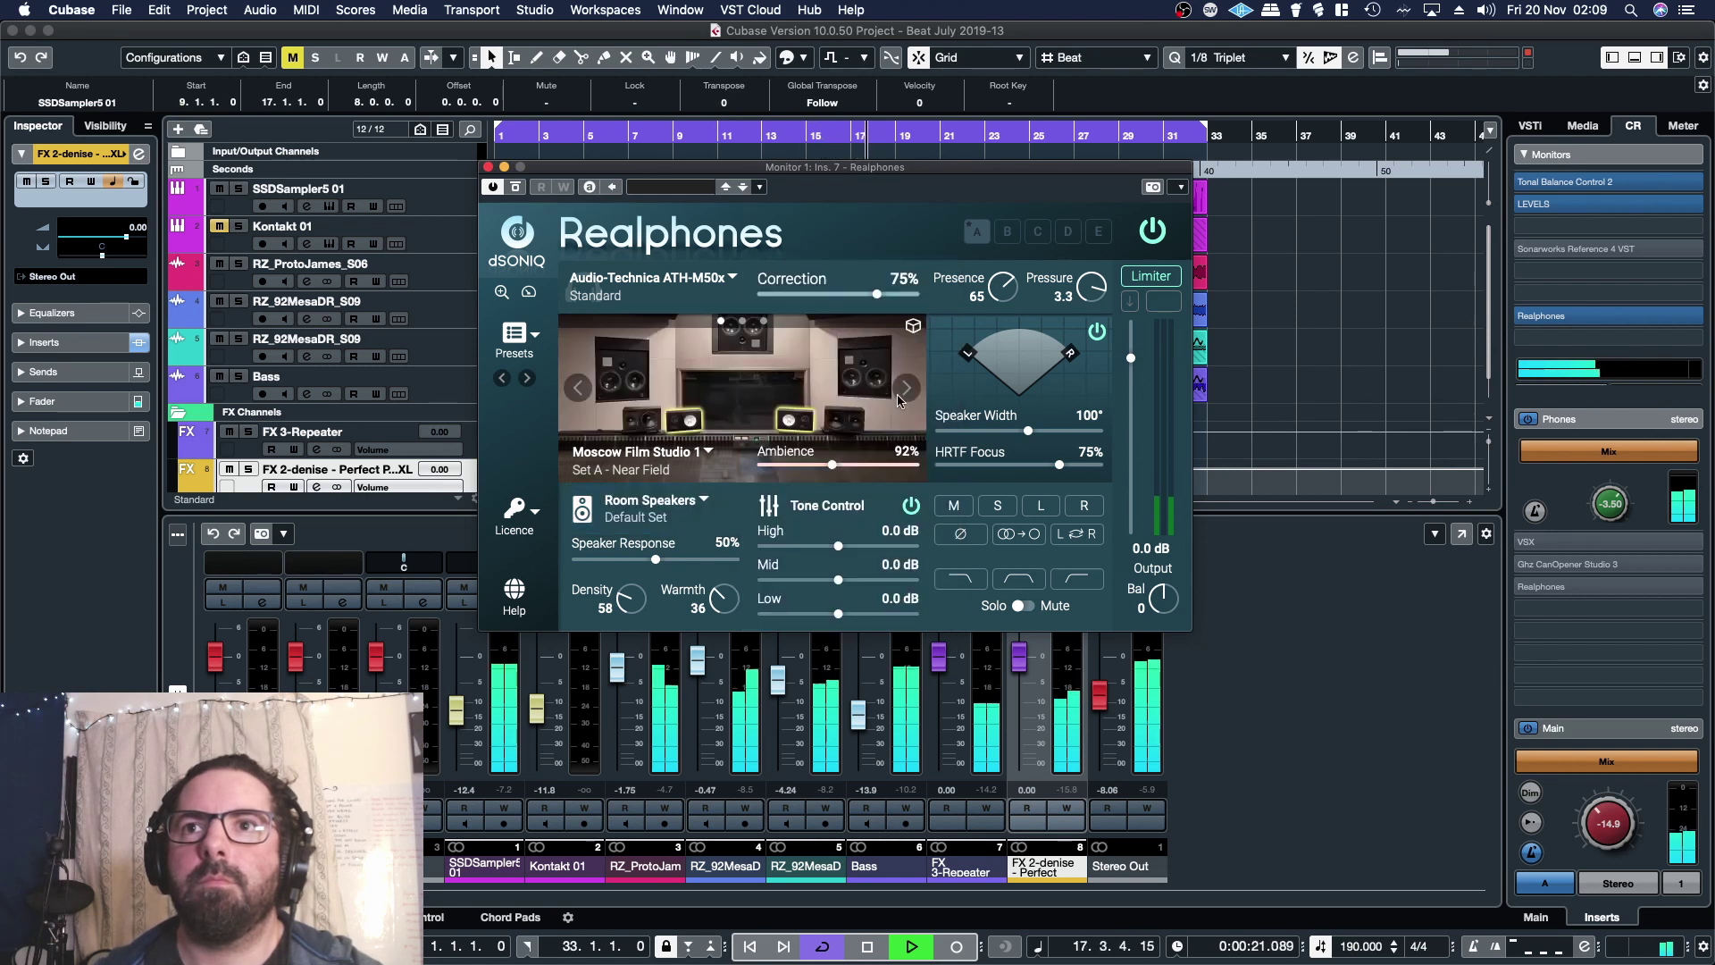
pyautogui.click(908, 388)
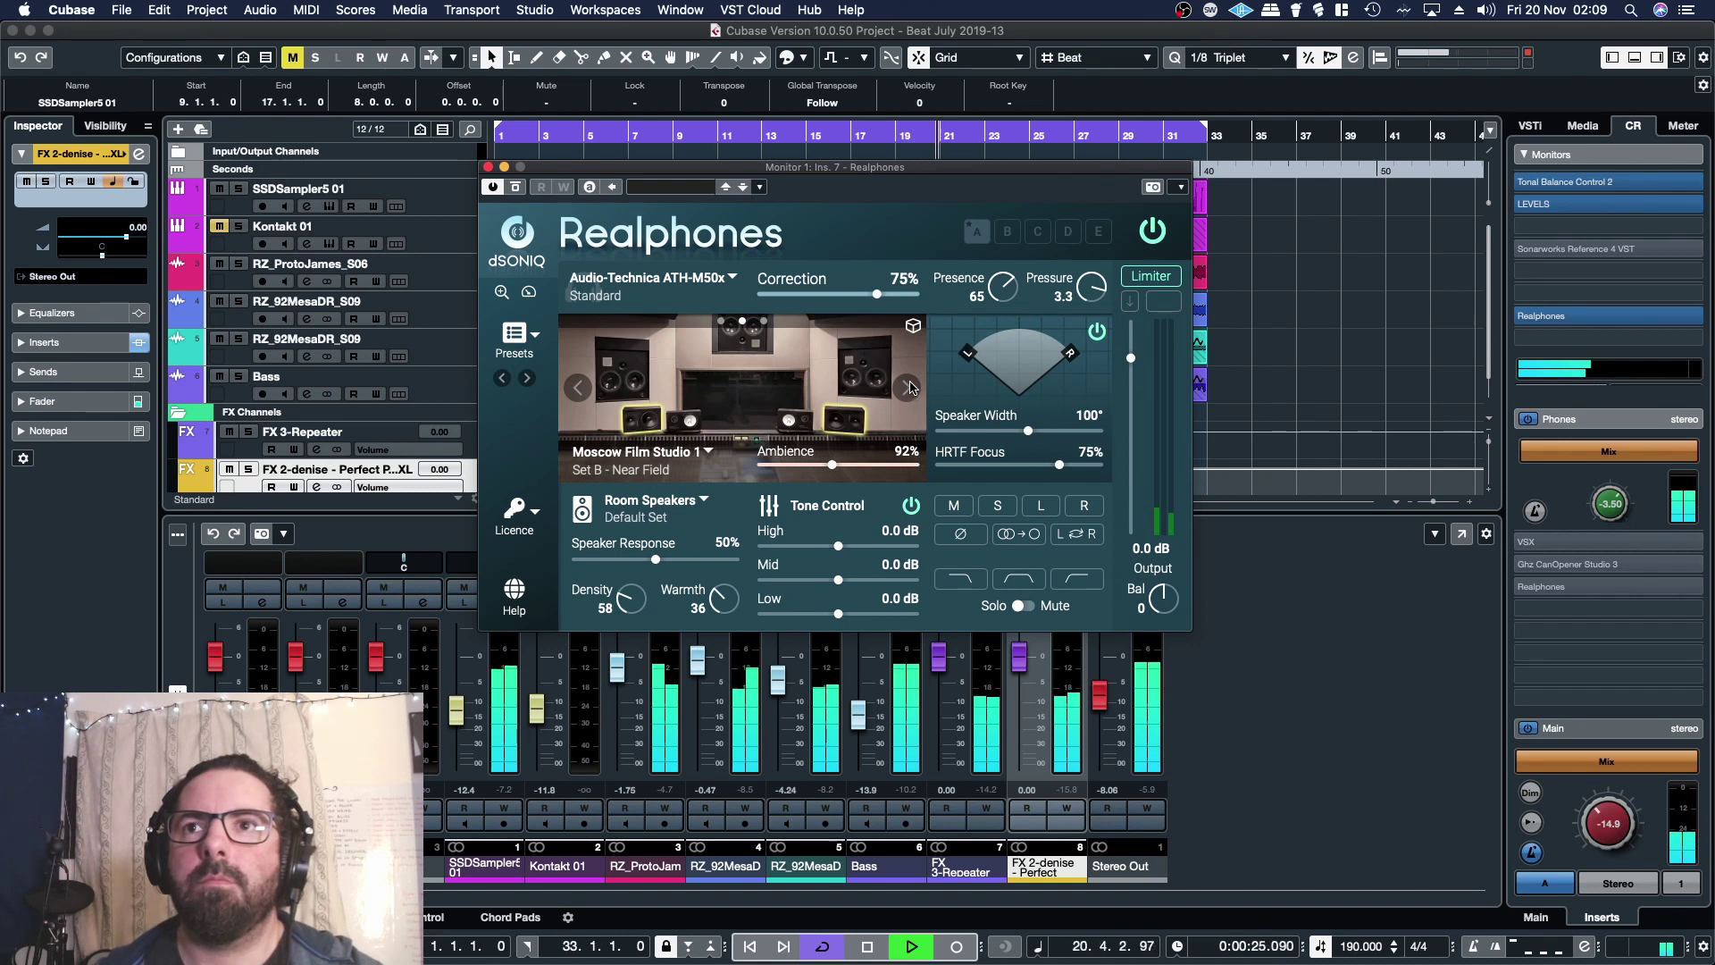
pyautogui.click(527, 379)
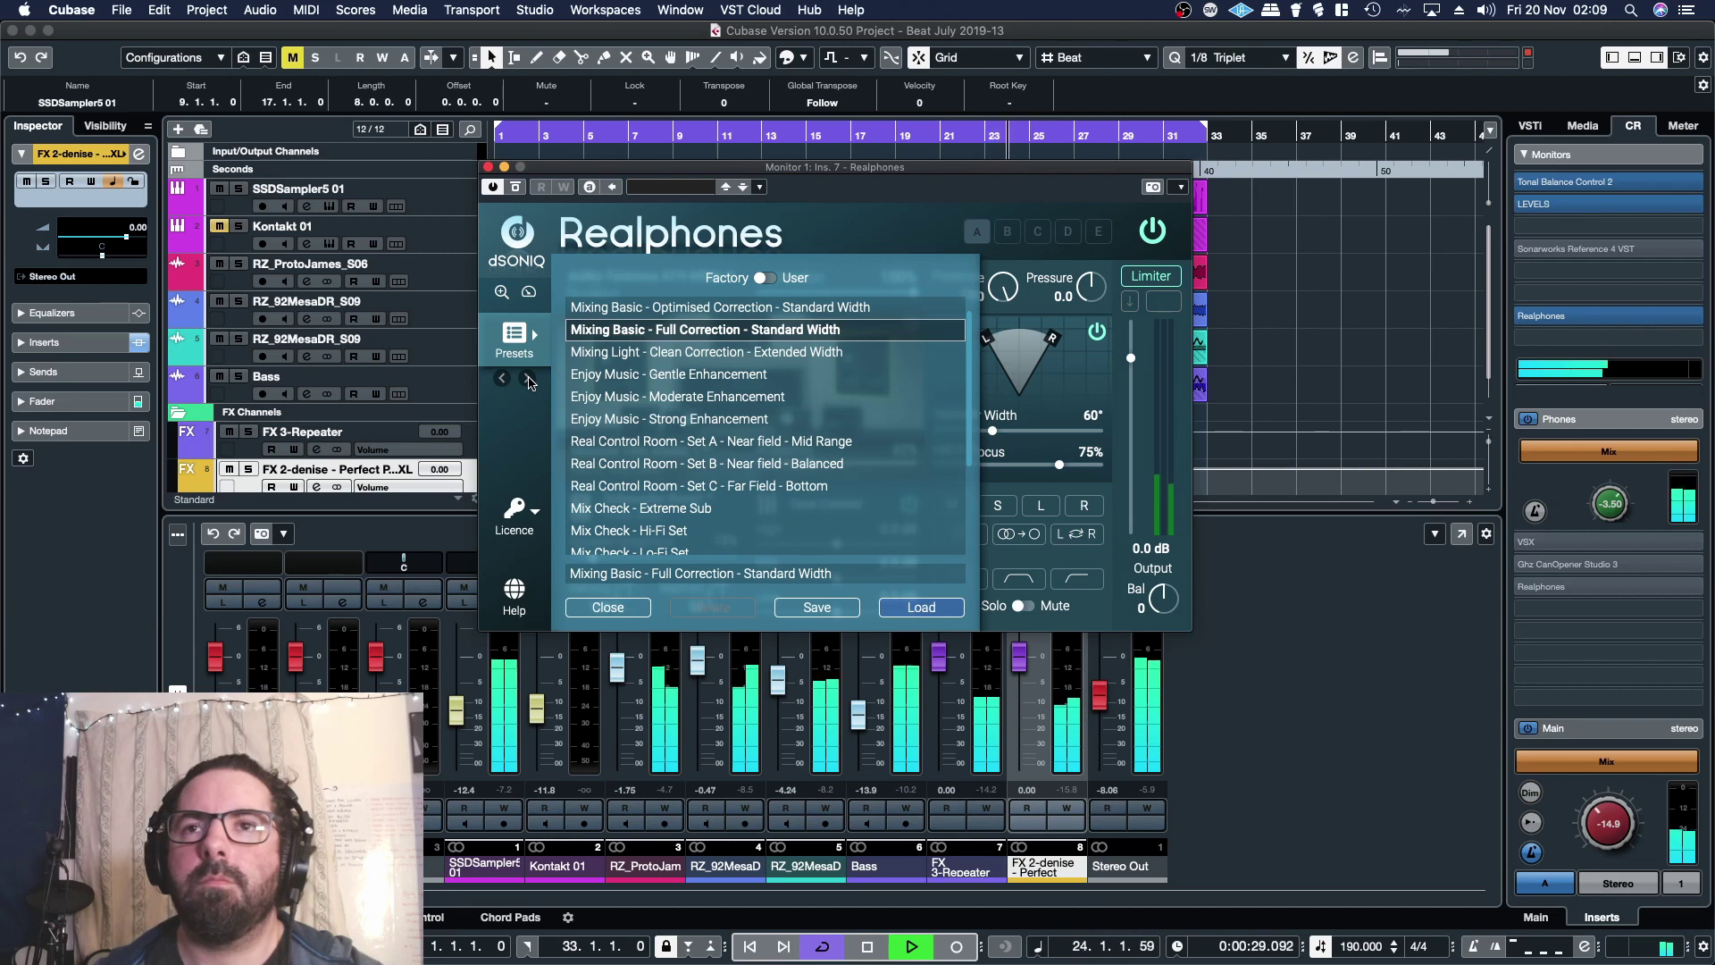
# Step through the factory presets from Optimised Correction - Standard Width to Real Control Room Set B.
pyautogui.click(503, 379)
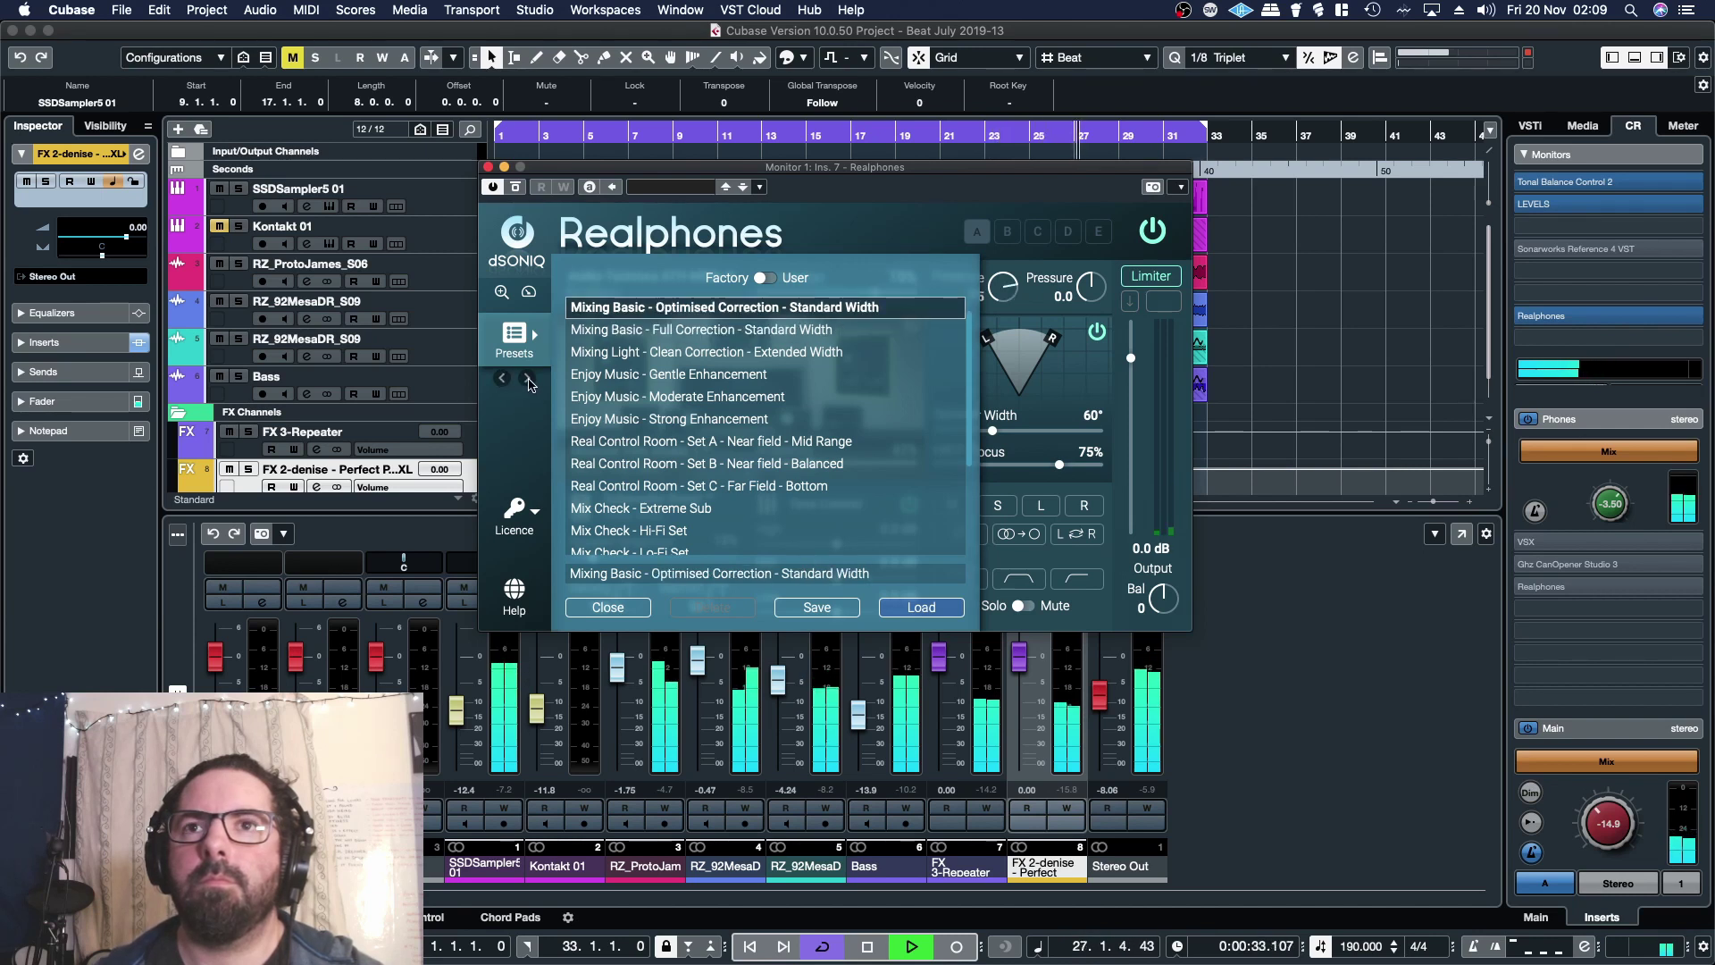
pyautogui.click(528, 379)
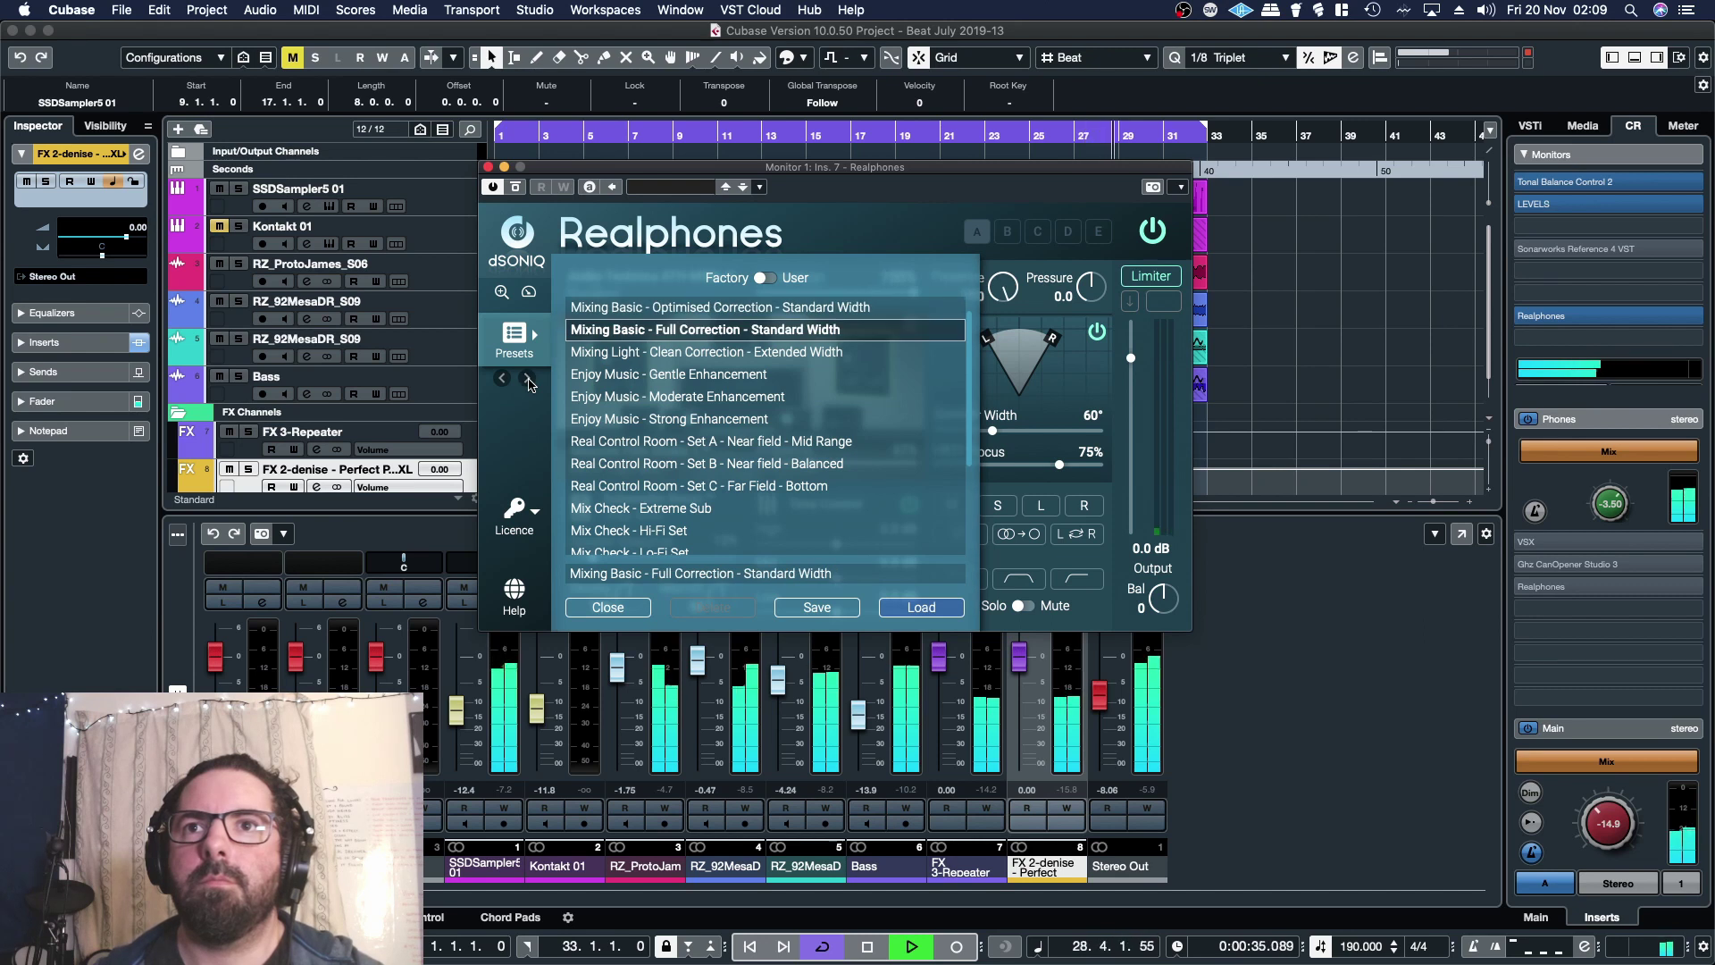
pyautogui.click(528, 378)
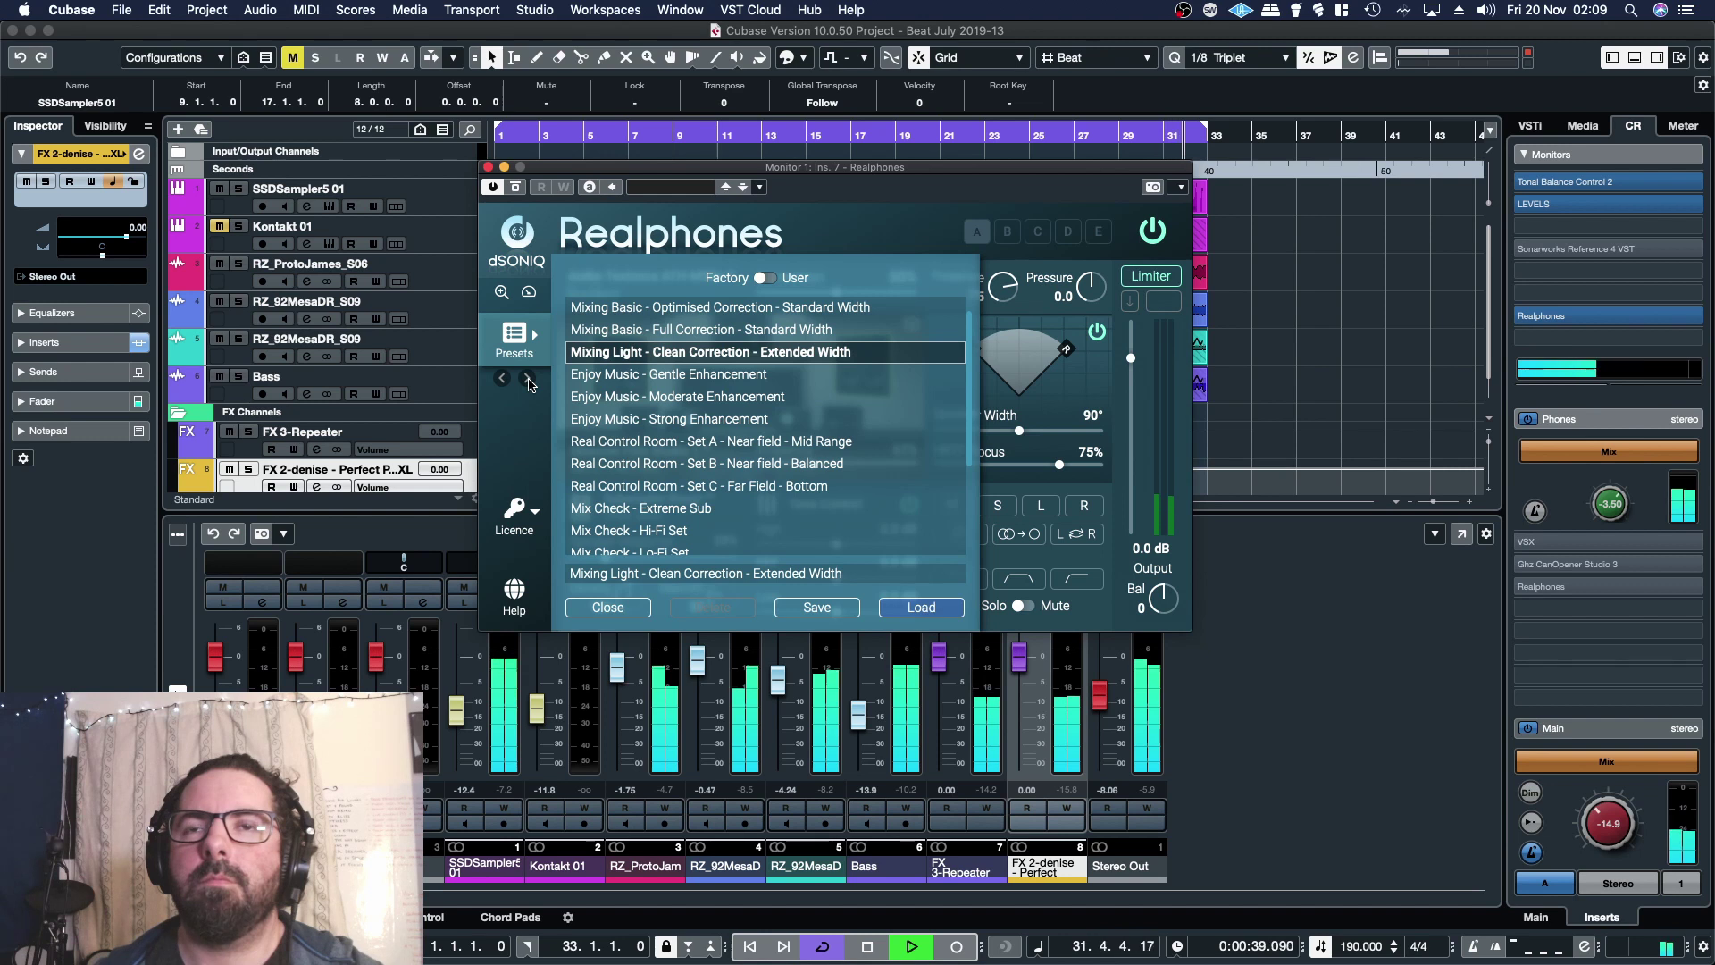
pyautogui.click(528, 379)
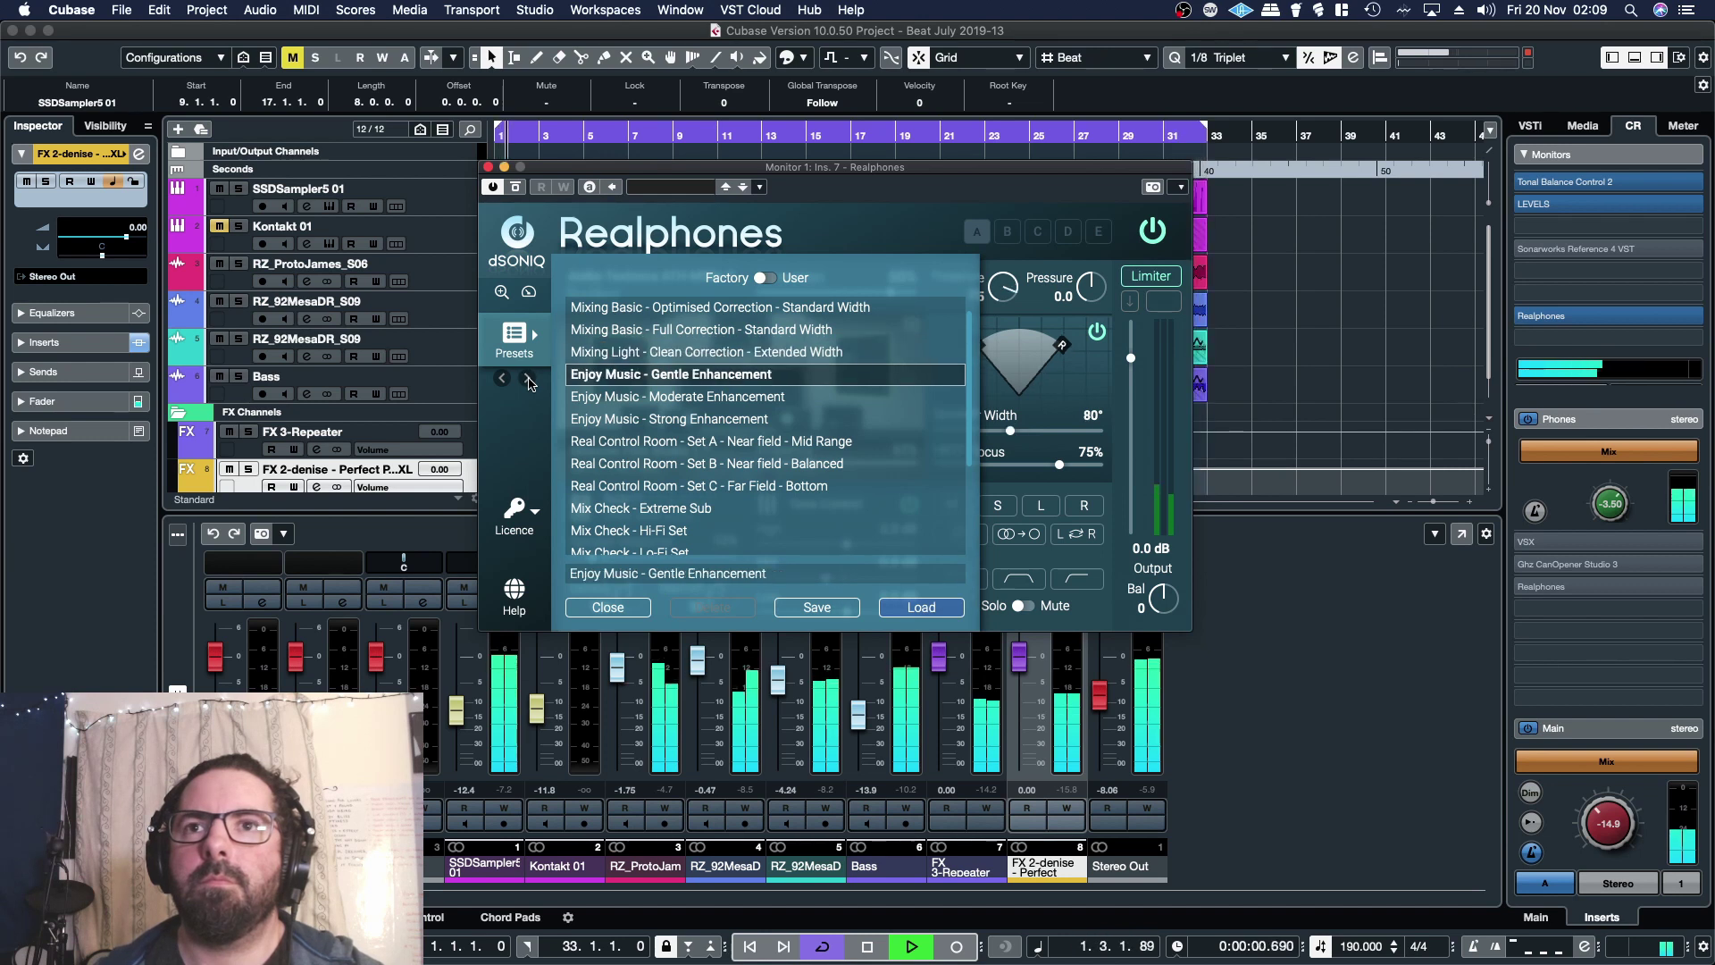
pyautogui.click(528, 379)
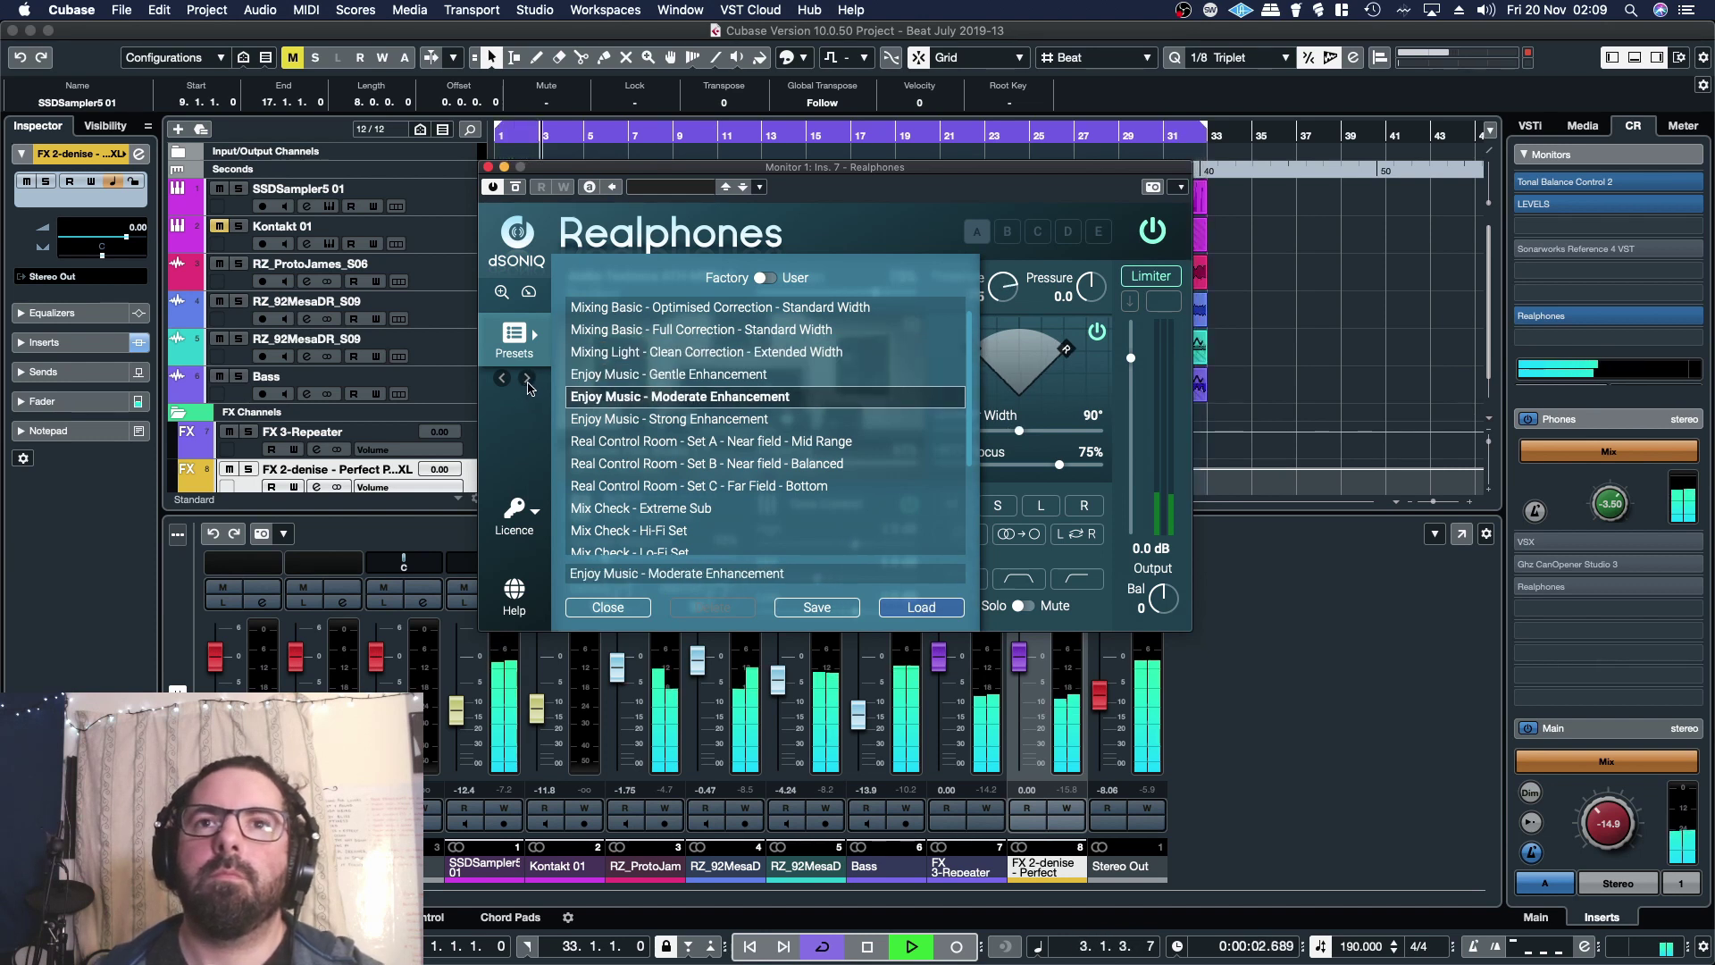
pyautogui.click(528, 380)
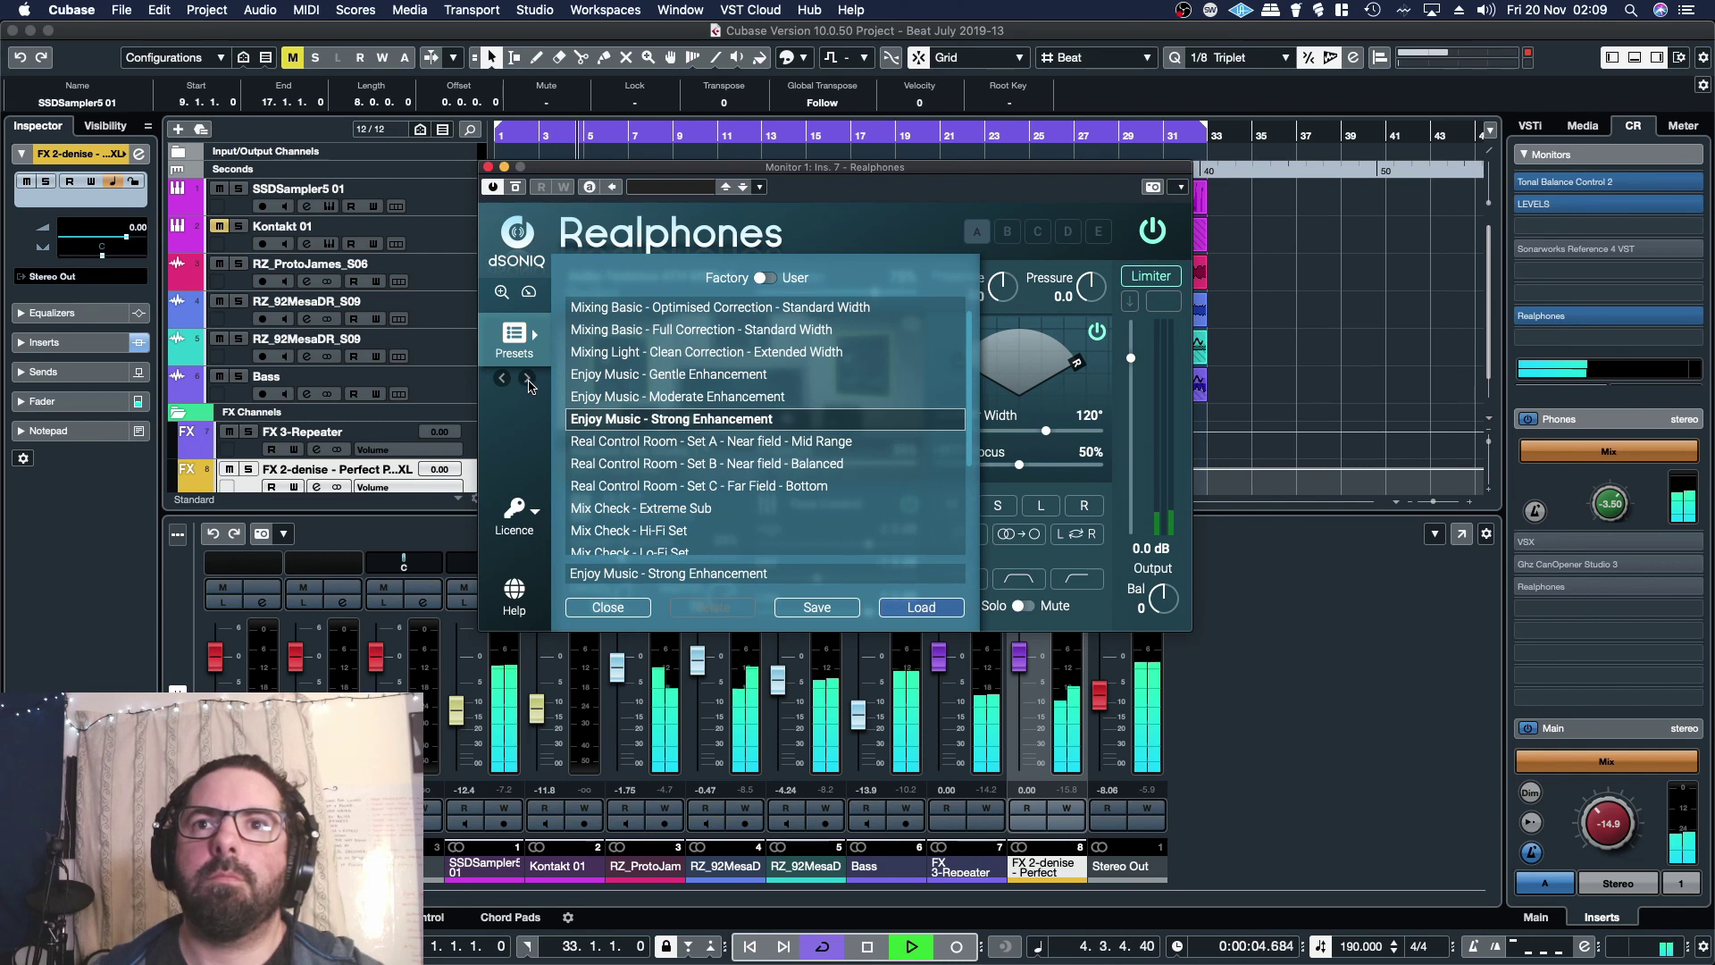
pyautogui.click(528, 381)
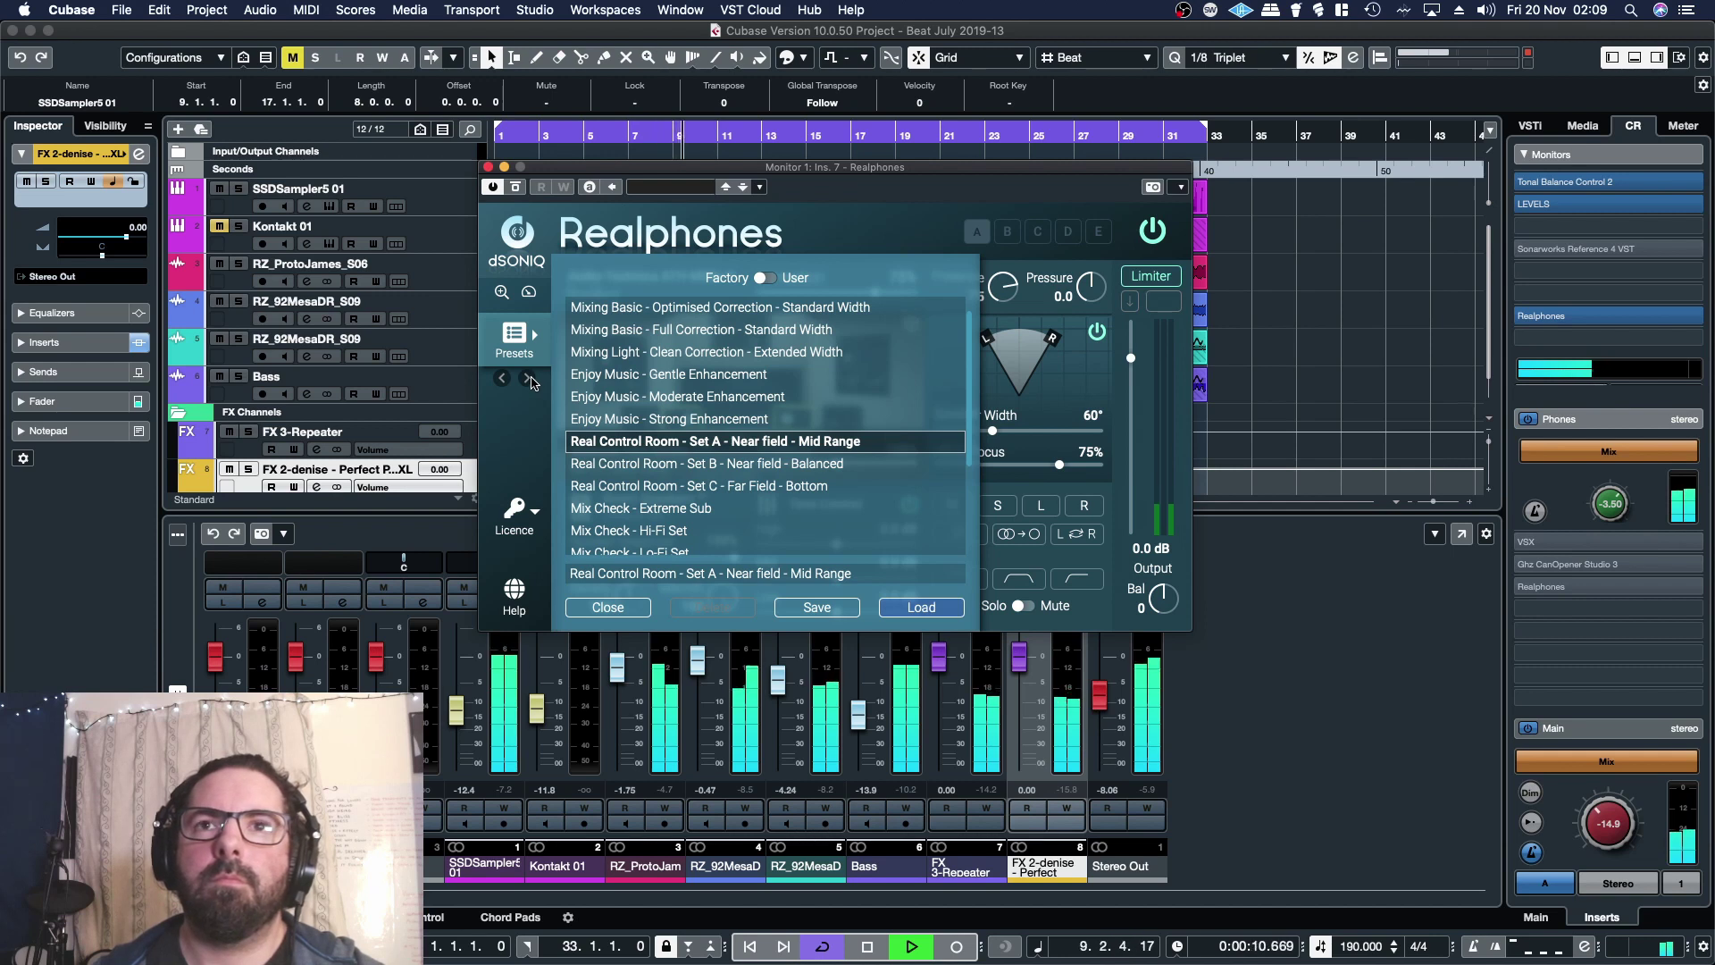
pyautogui.click(530, 381)
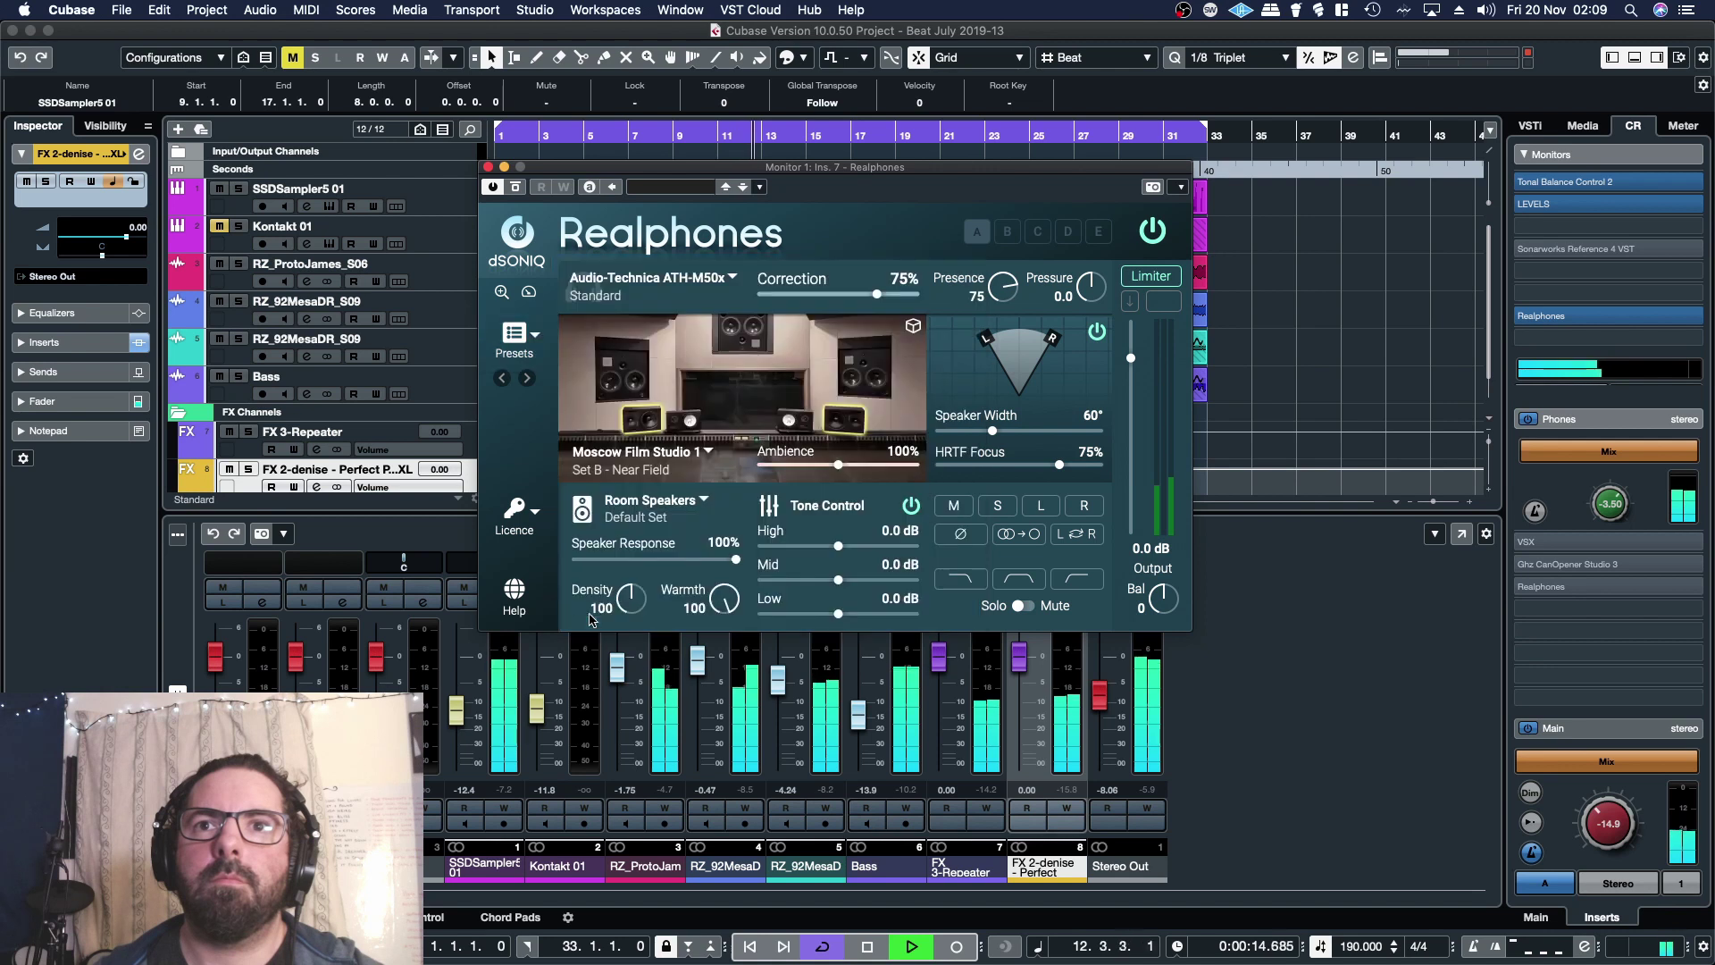
# Load the Real Control Room Set C Far Field preset.
pyautogui.click(545, 429)
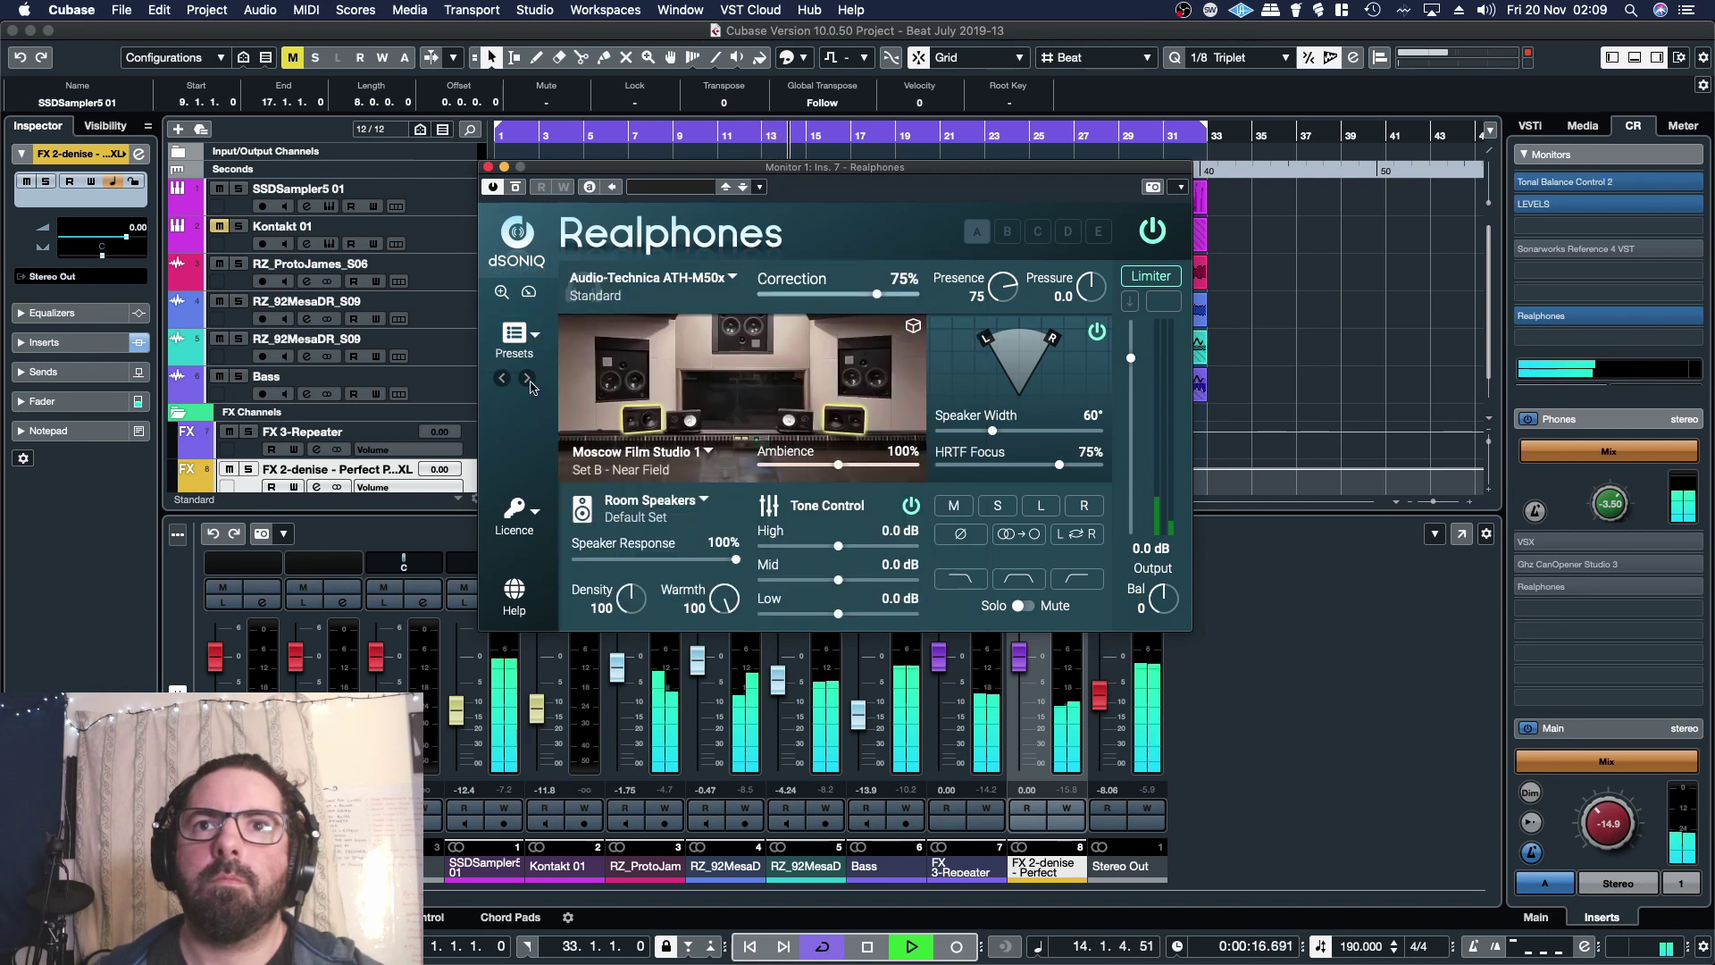
pyautogui.click(529, 380)
pyautogui.click(628, 615)
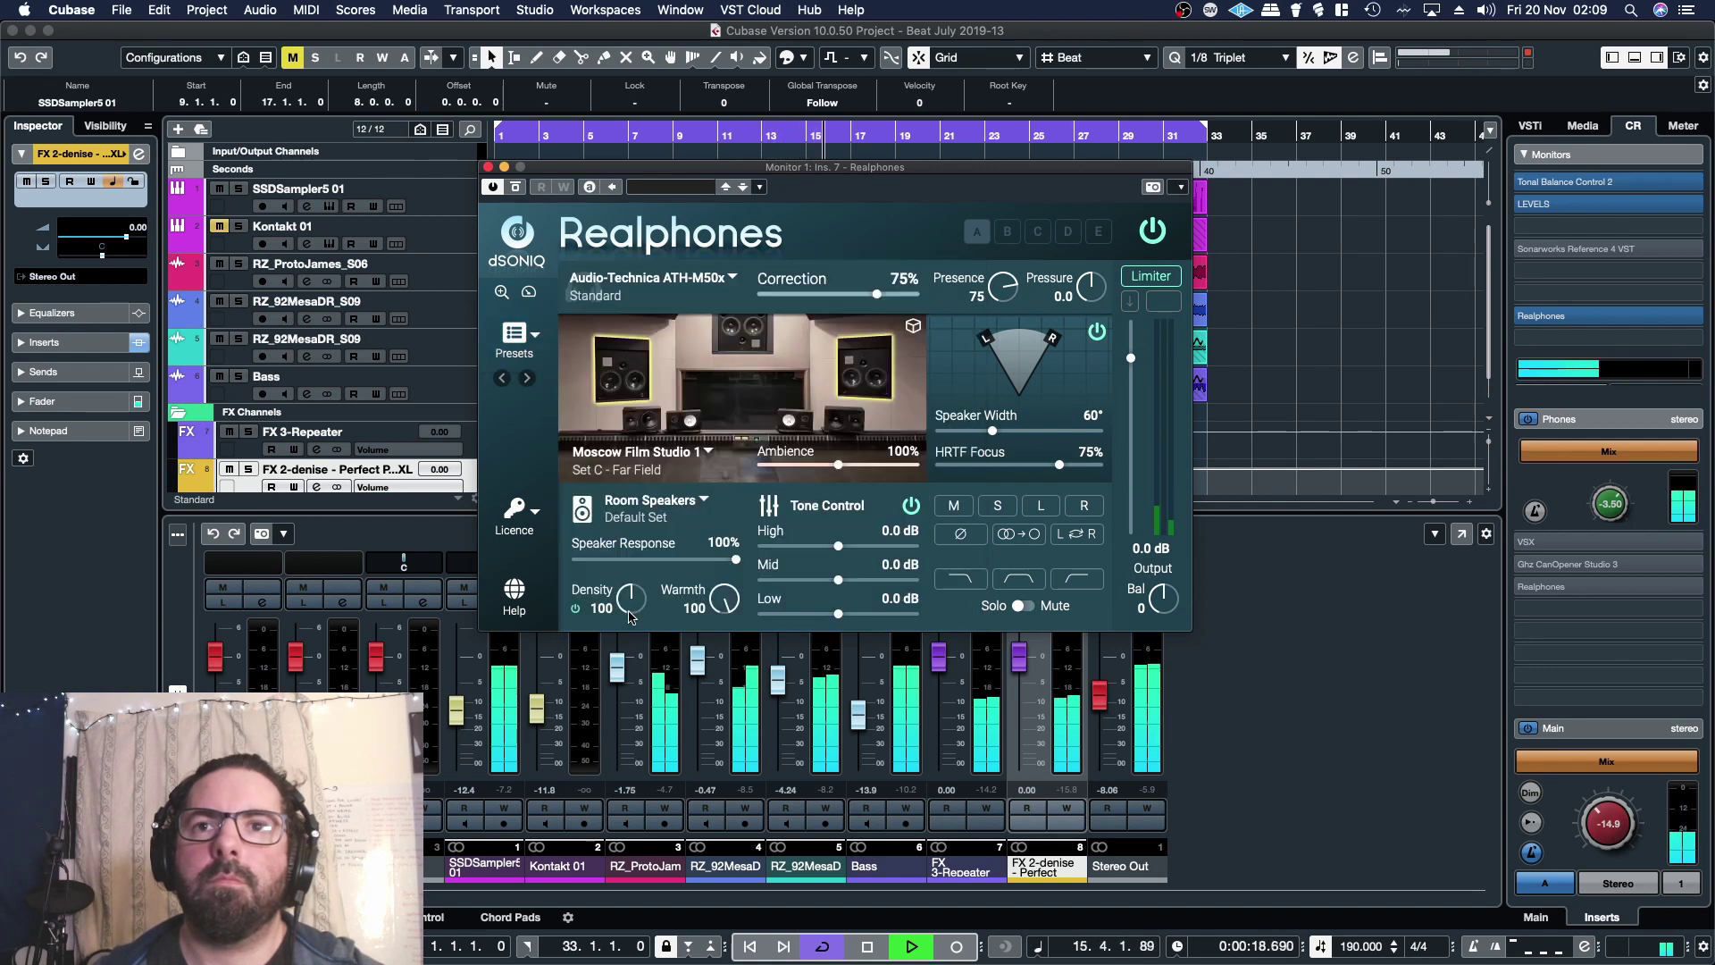
# Audition the Japanese 7" Classic, American 4.25" Cubes and Multimedia Modern speaker emulations.
pyautogui.click(643, 520)
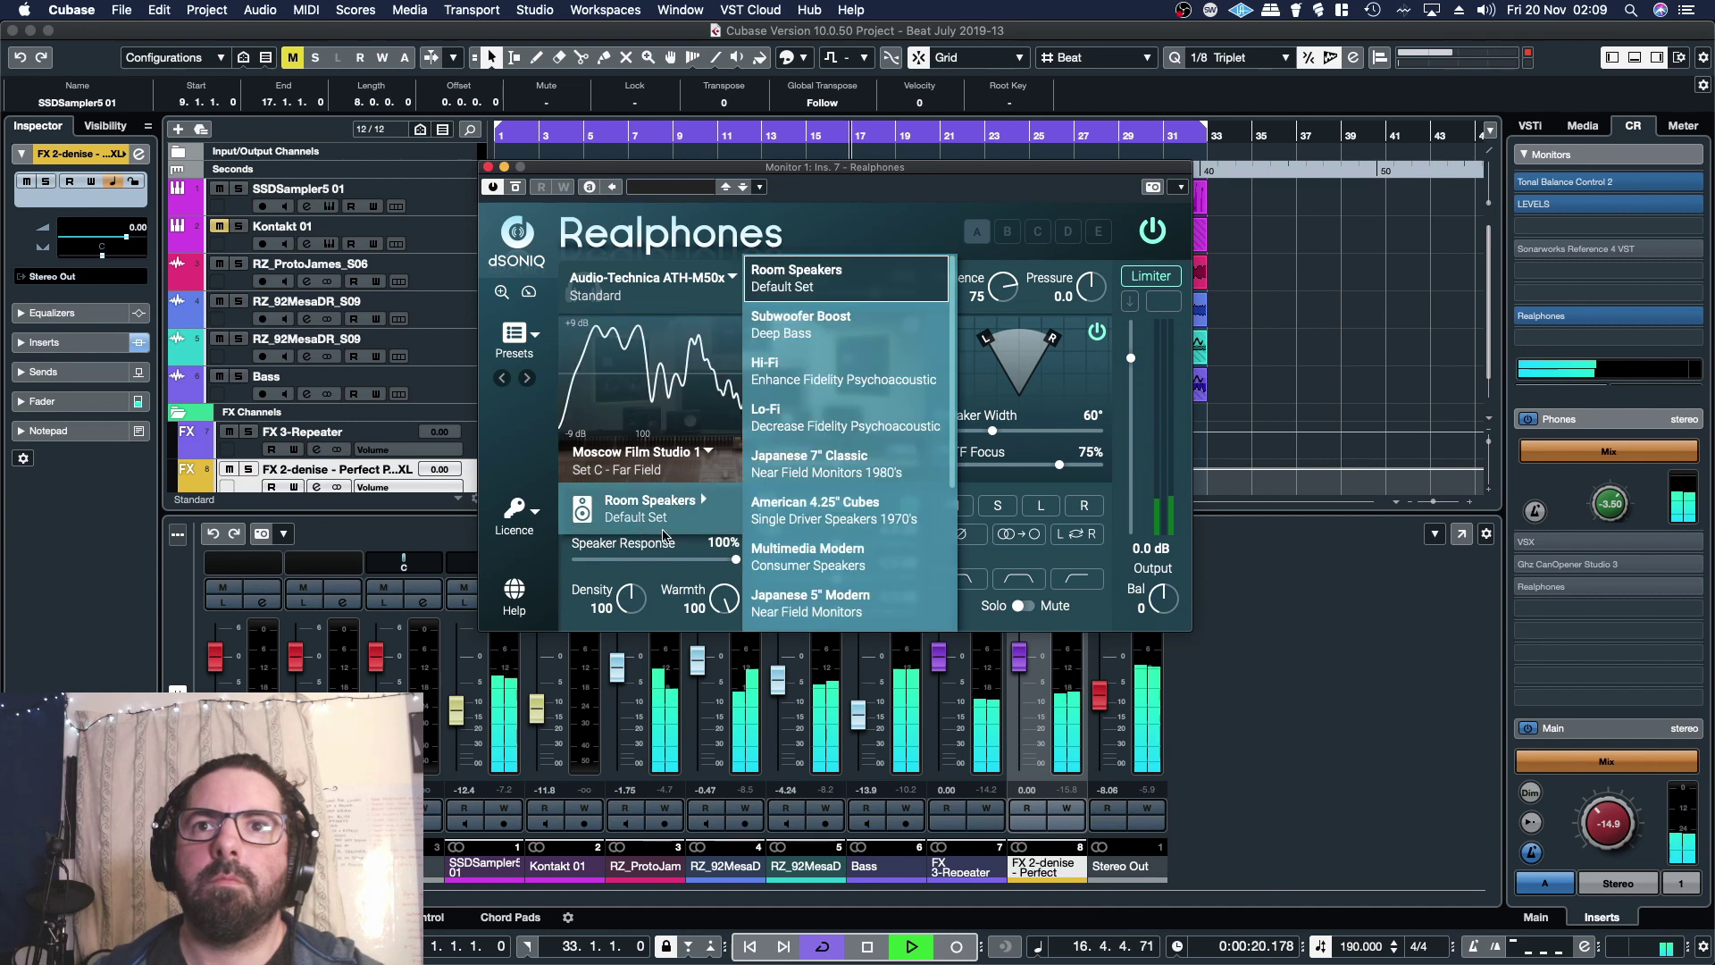
pyautogui.click(795, 467)
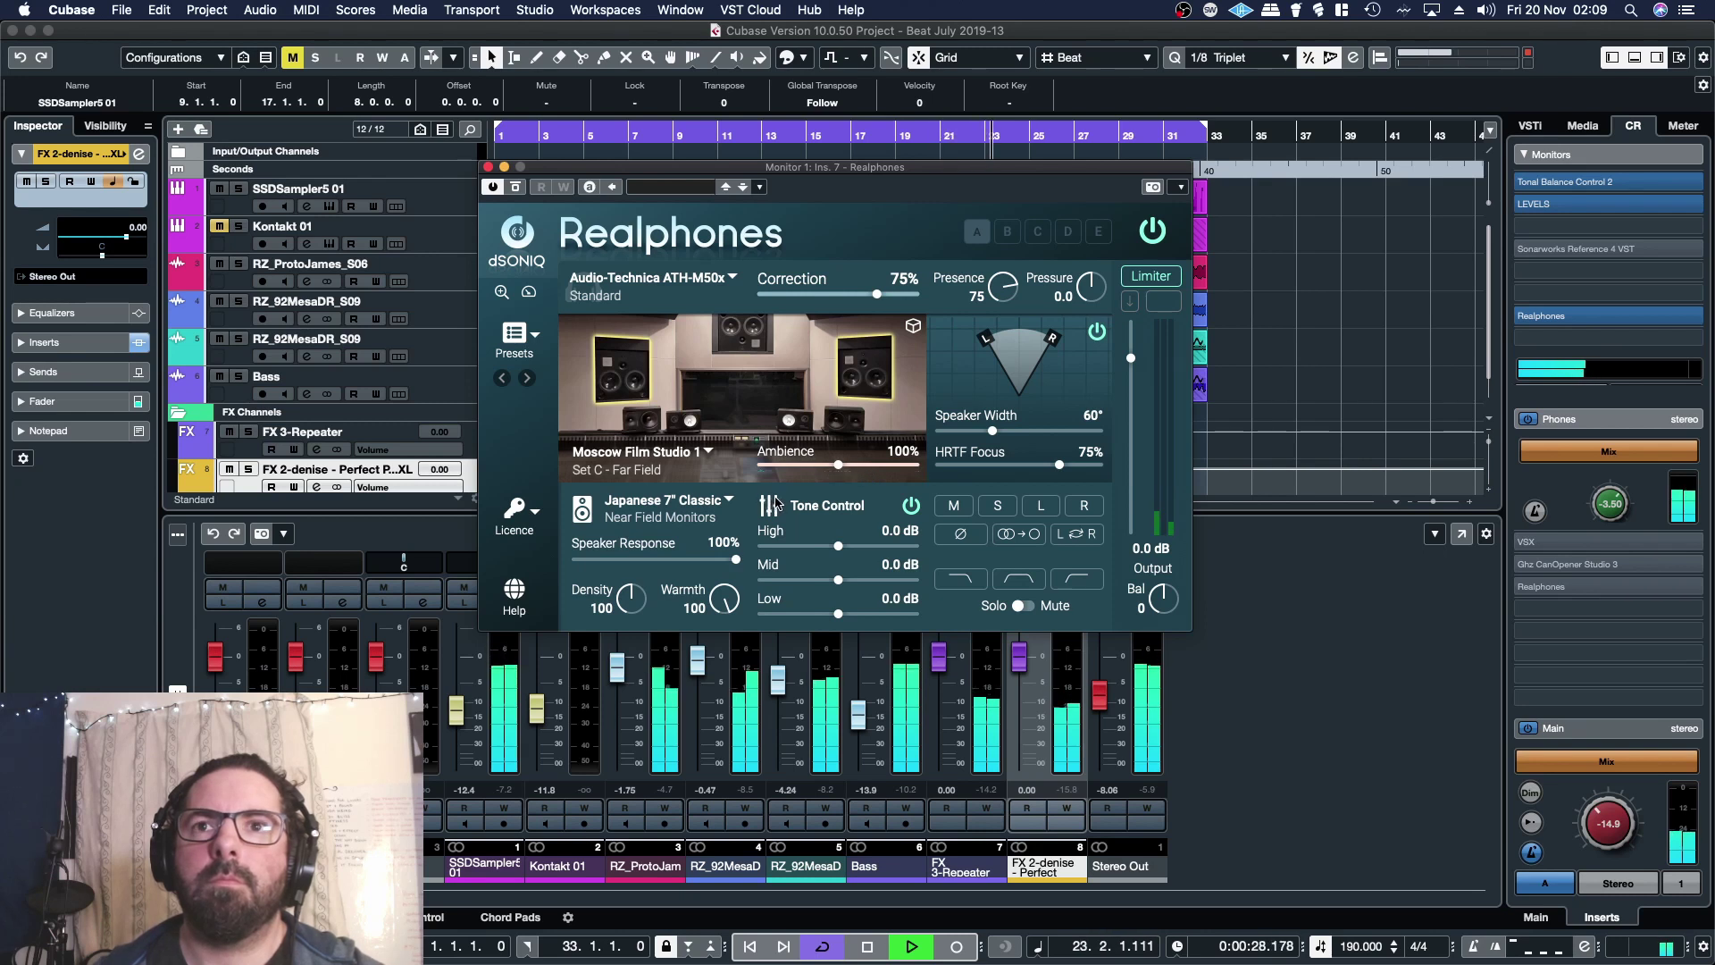
pyautogui.click(729, 501)
pyautogui.click(789, 516)
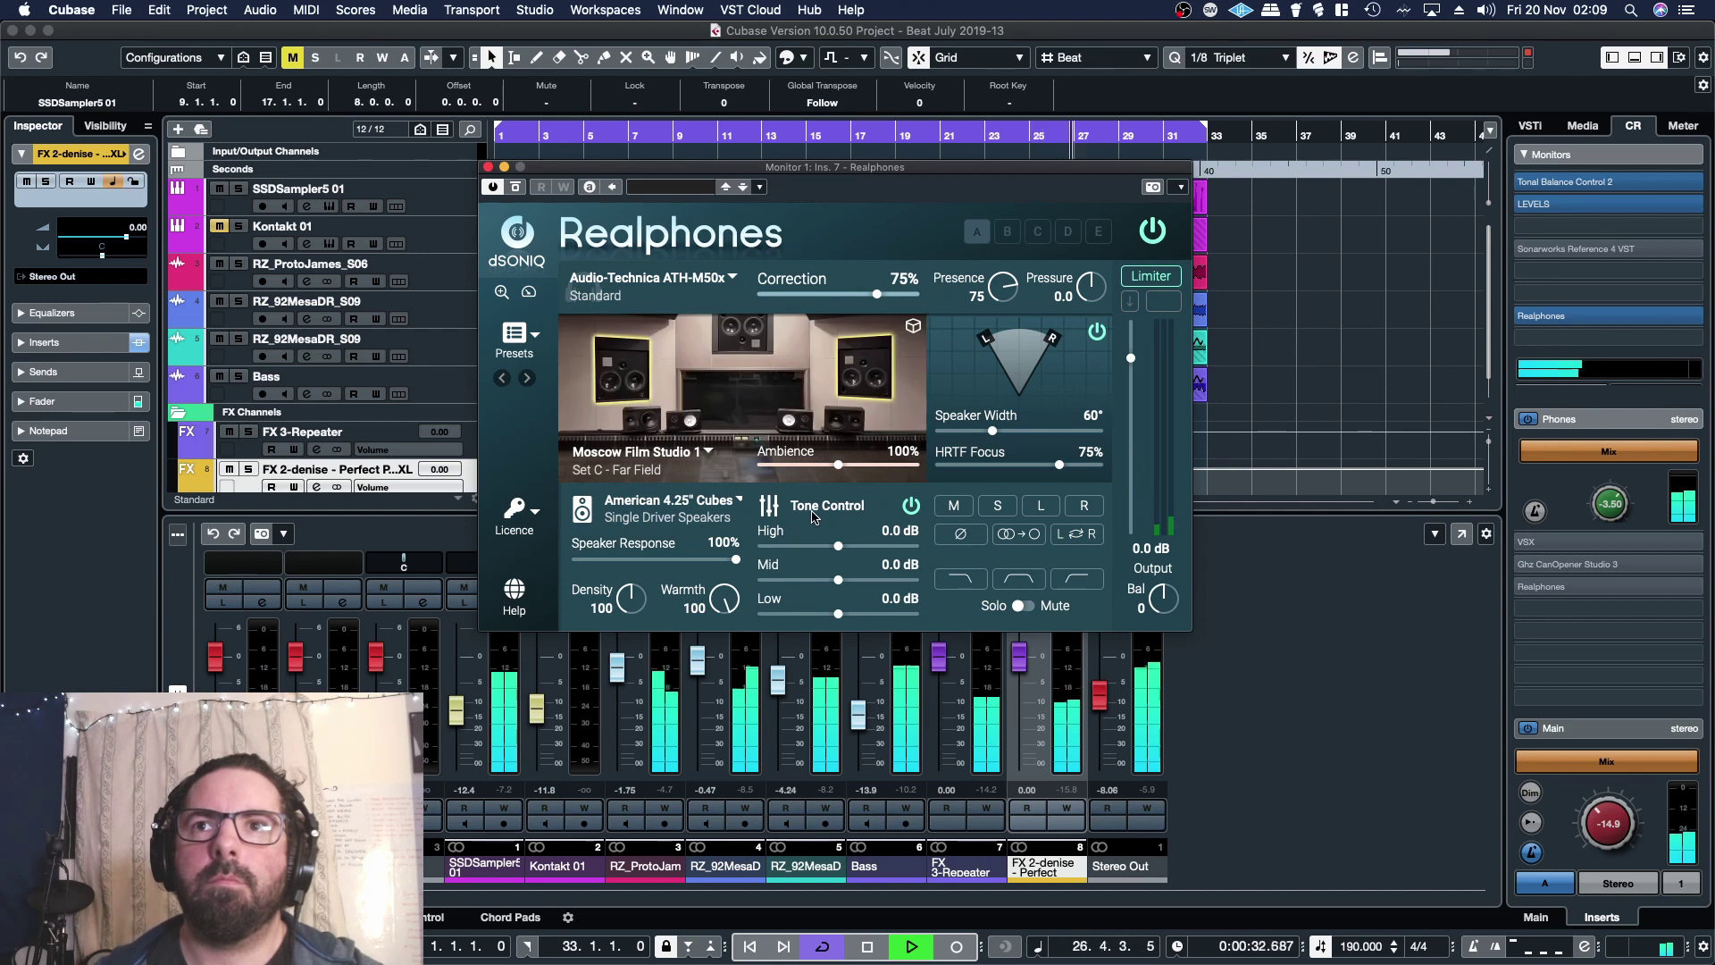
pyautogui.click(734, 505)
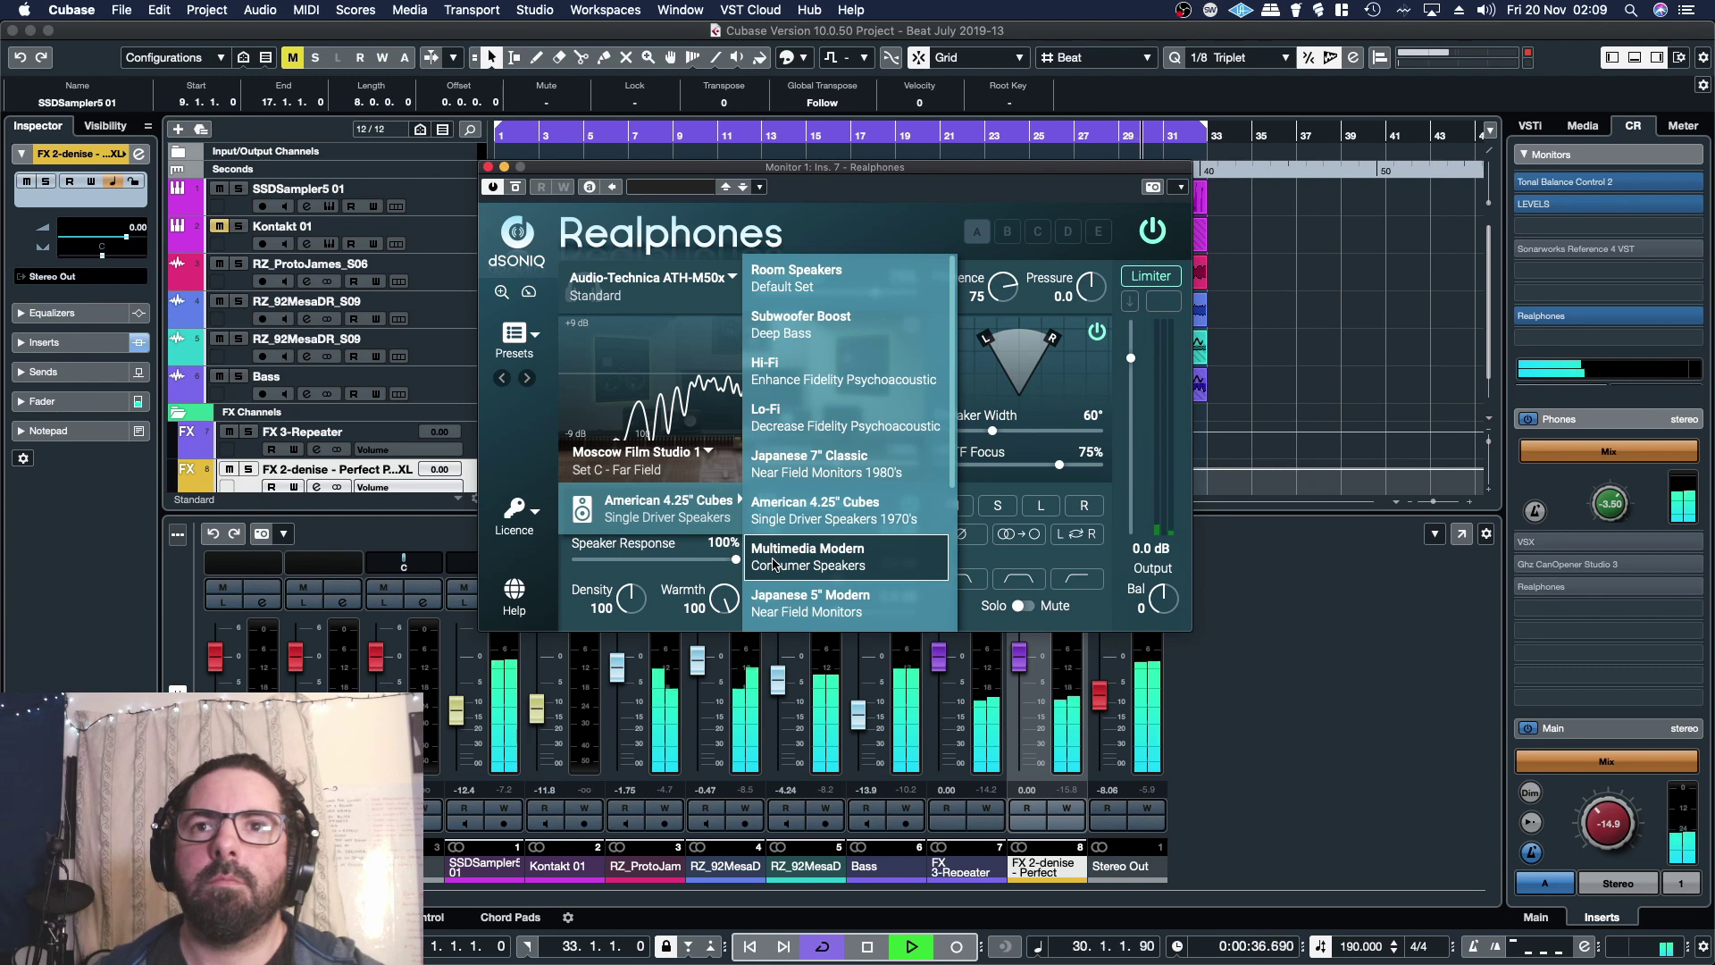
pyautogui.click(773, 565)
# Try Japanese 7" Modern, settle on British Broadcasting Classic, then load Mix Check - Extreme Sub.
pyautogui.click(719, 517)
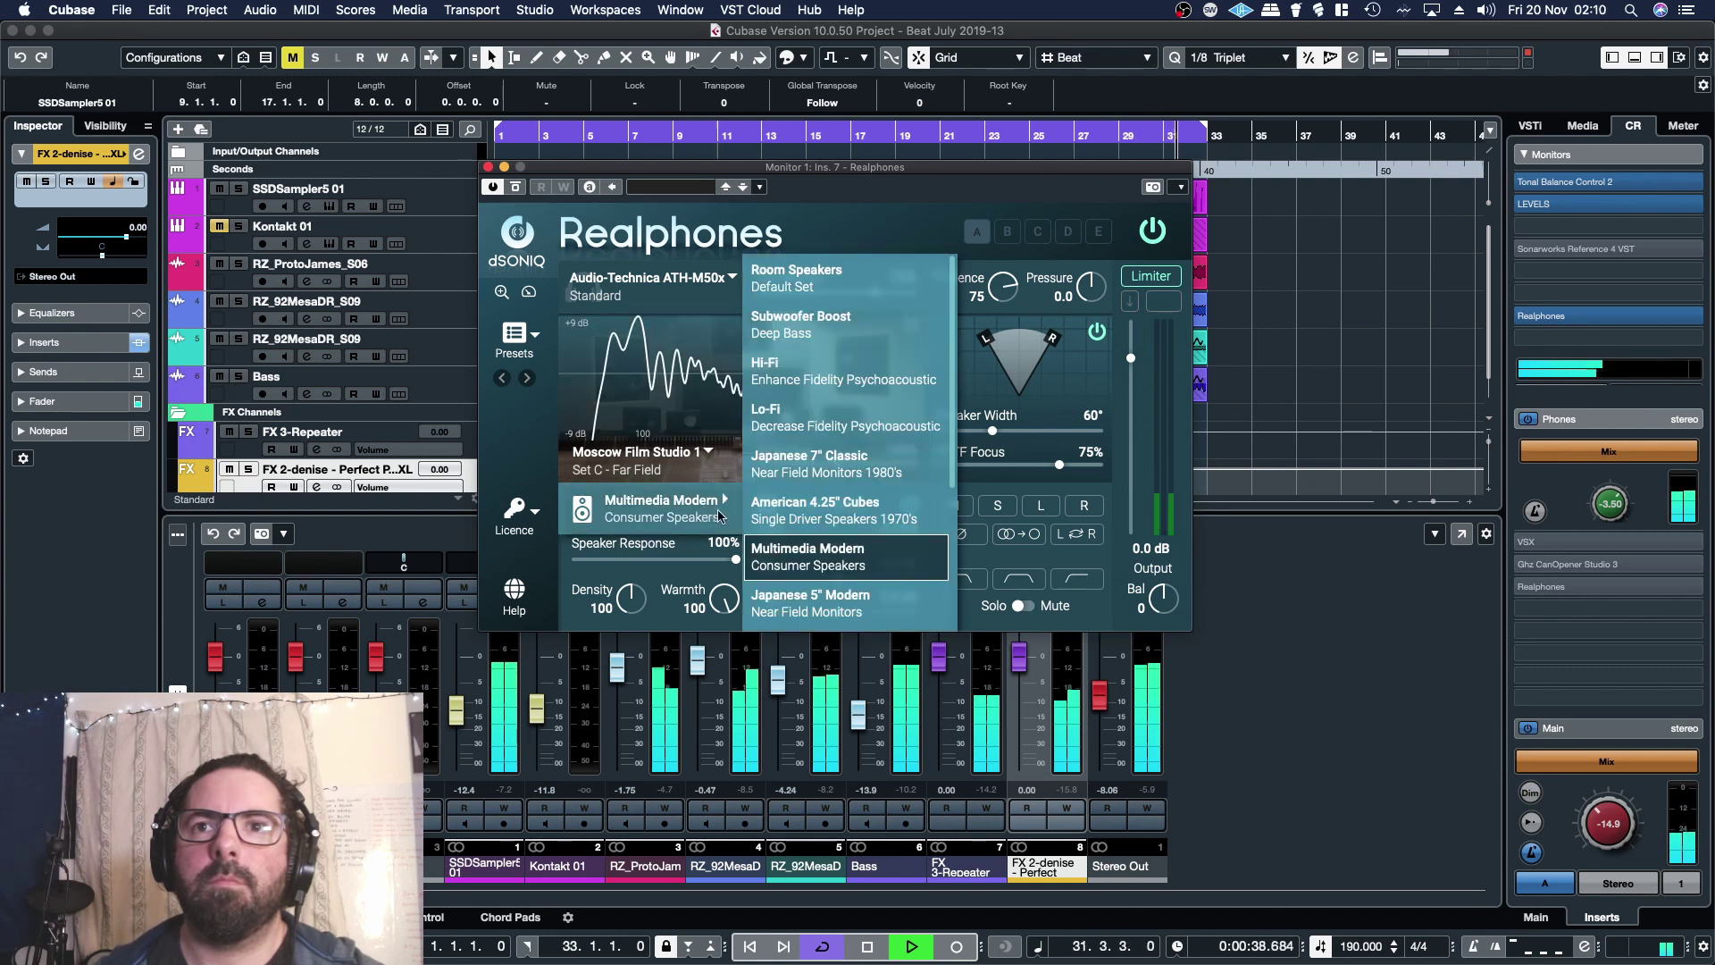
pyautogui.scroll(-3, 806, 527)
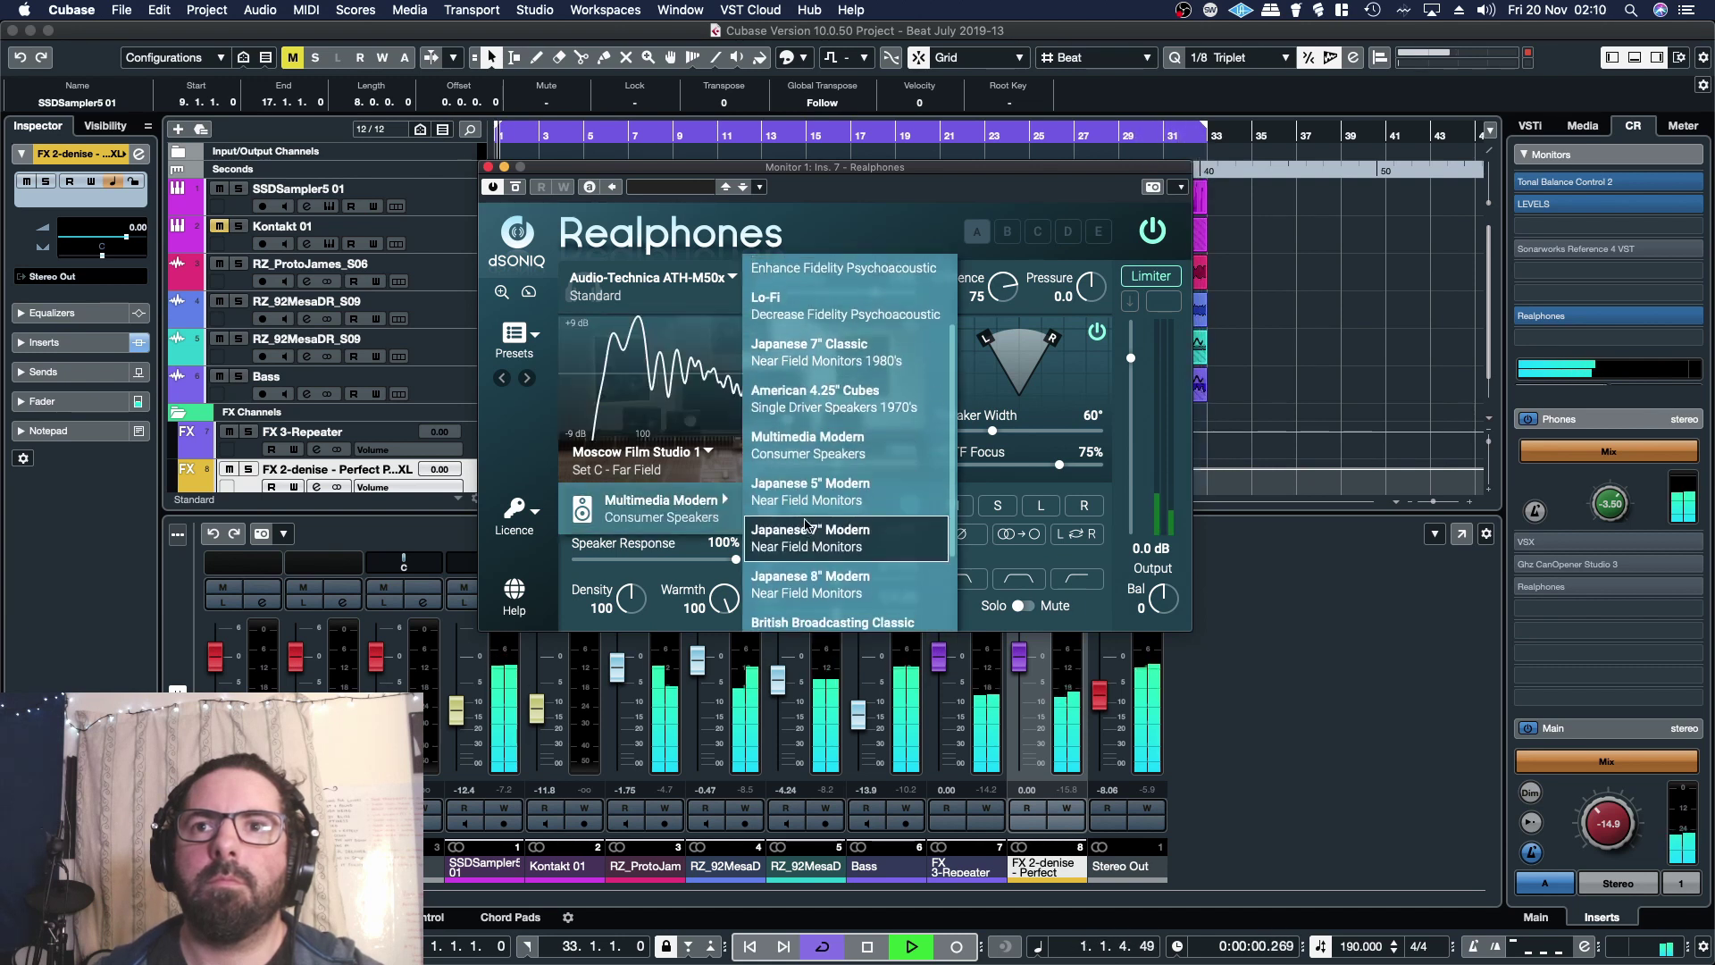
pyautogui.click(808, 532)
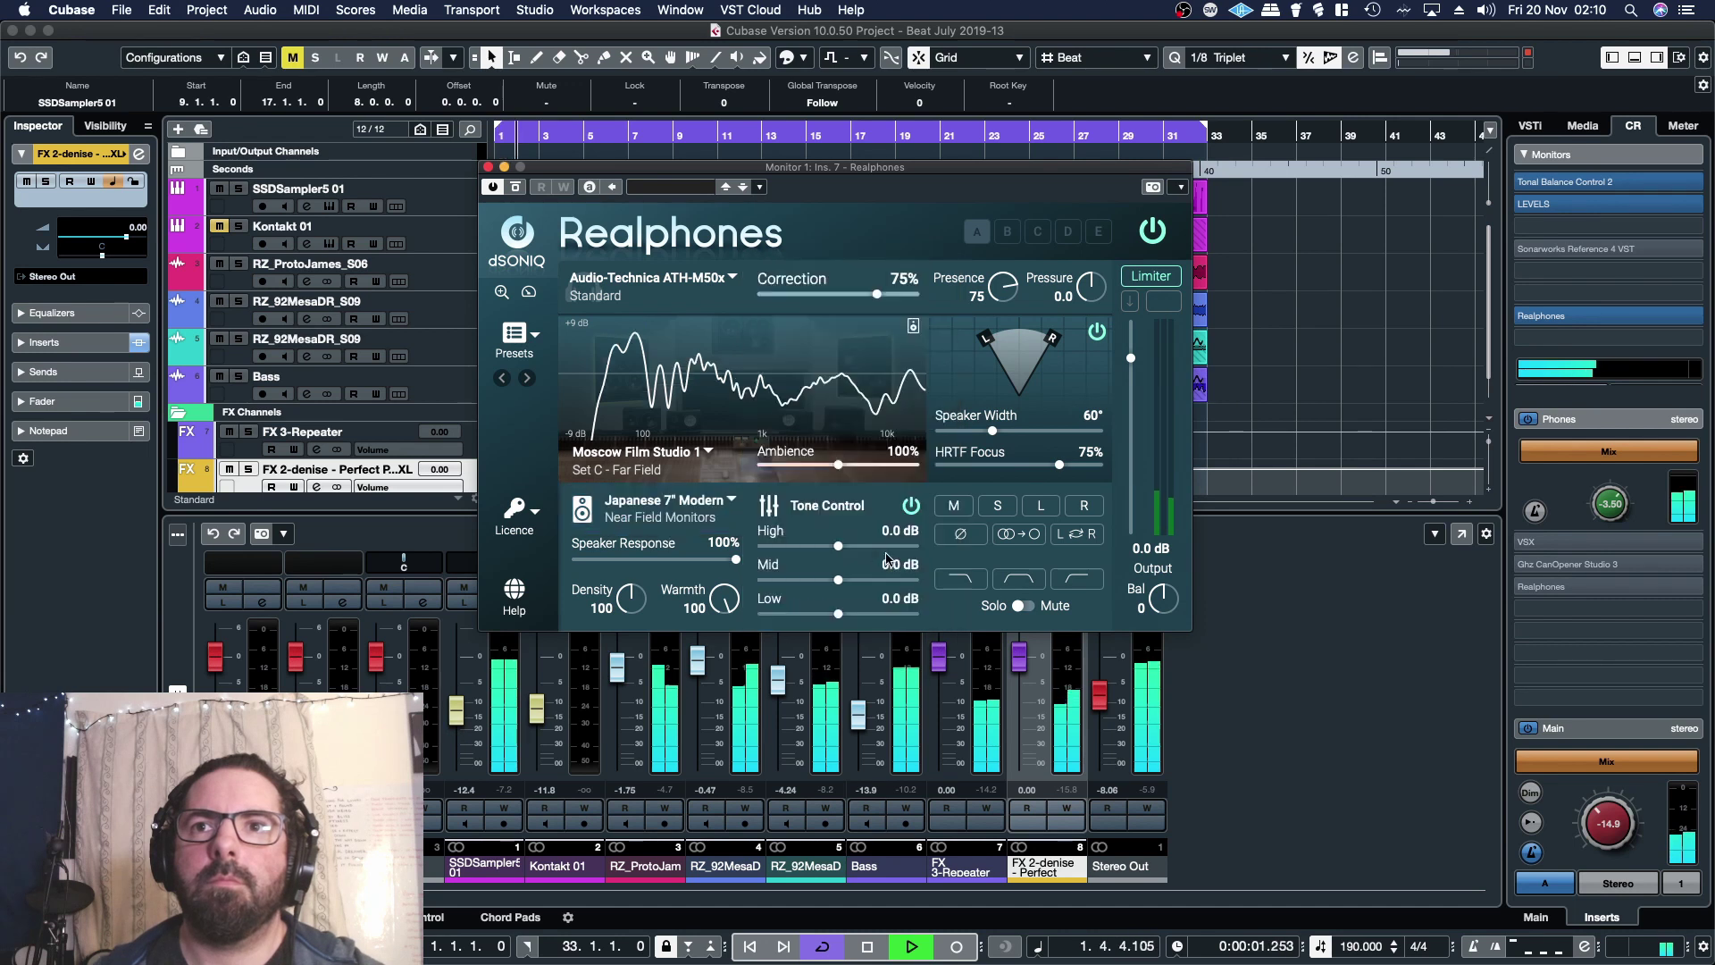
pyautogui.click(732, 516)
pyautogui.scroll(-5, 820, 556)
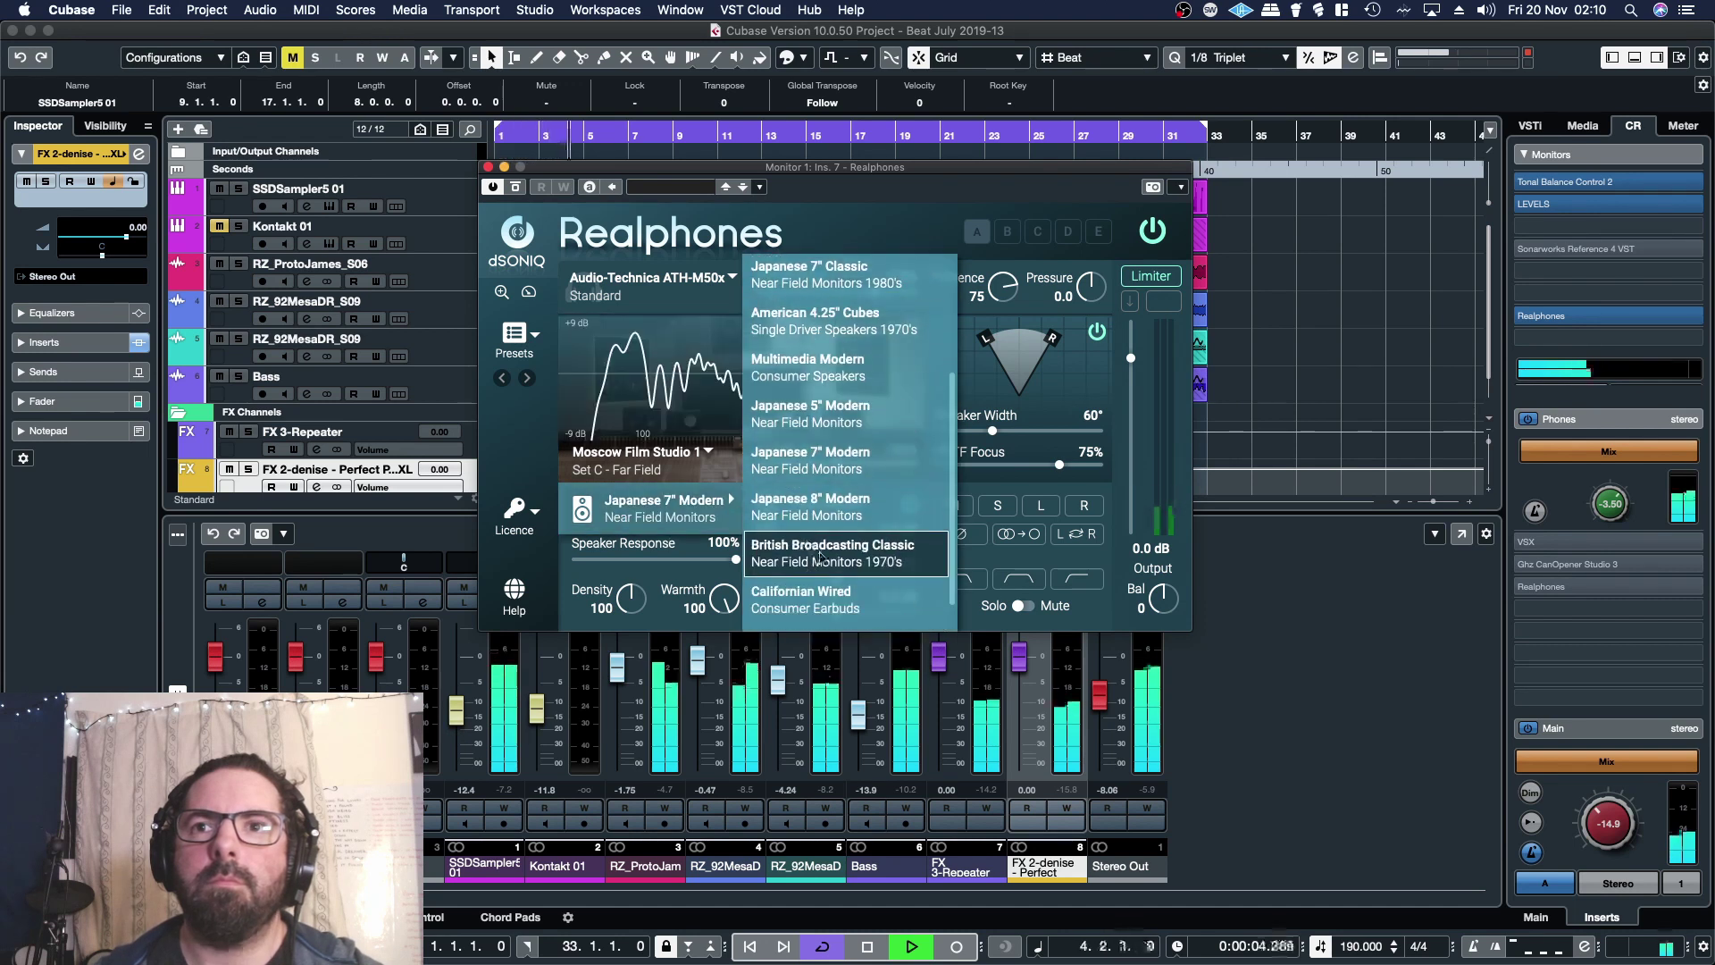
pyautogui.click(820, 555)
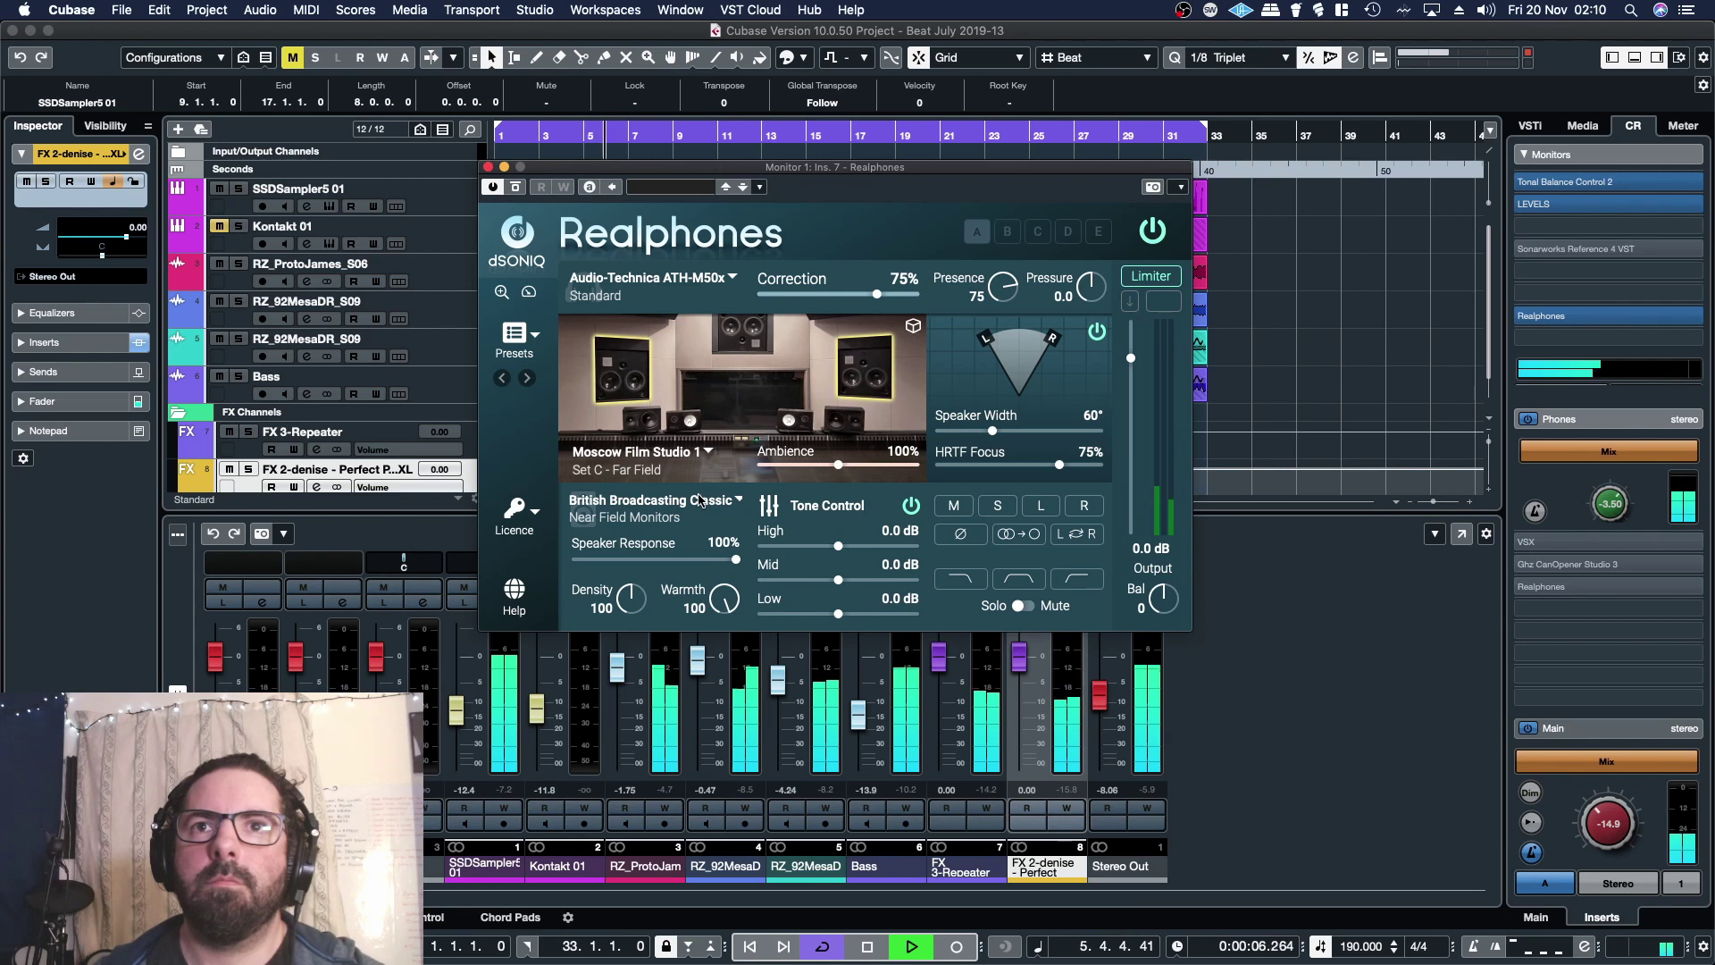
pyautogui.click(527, 378)
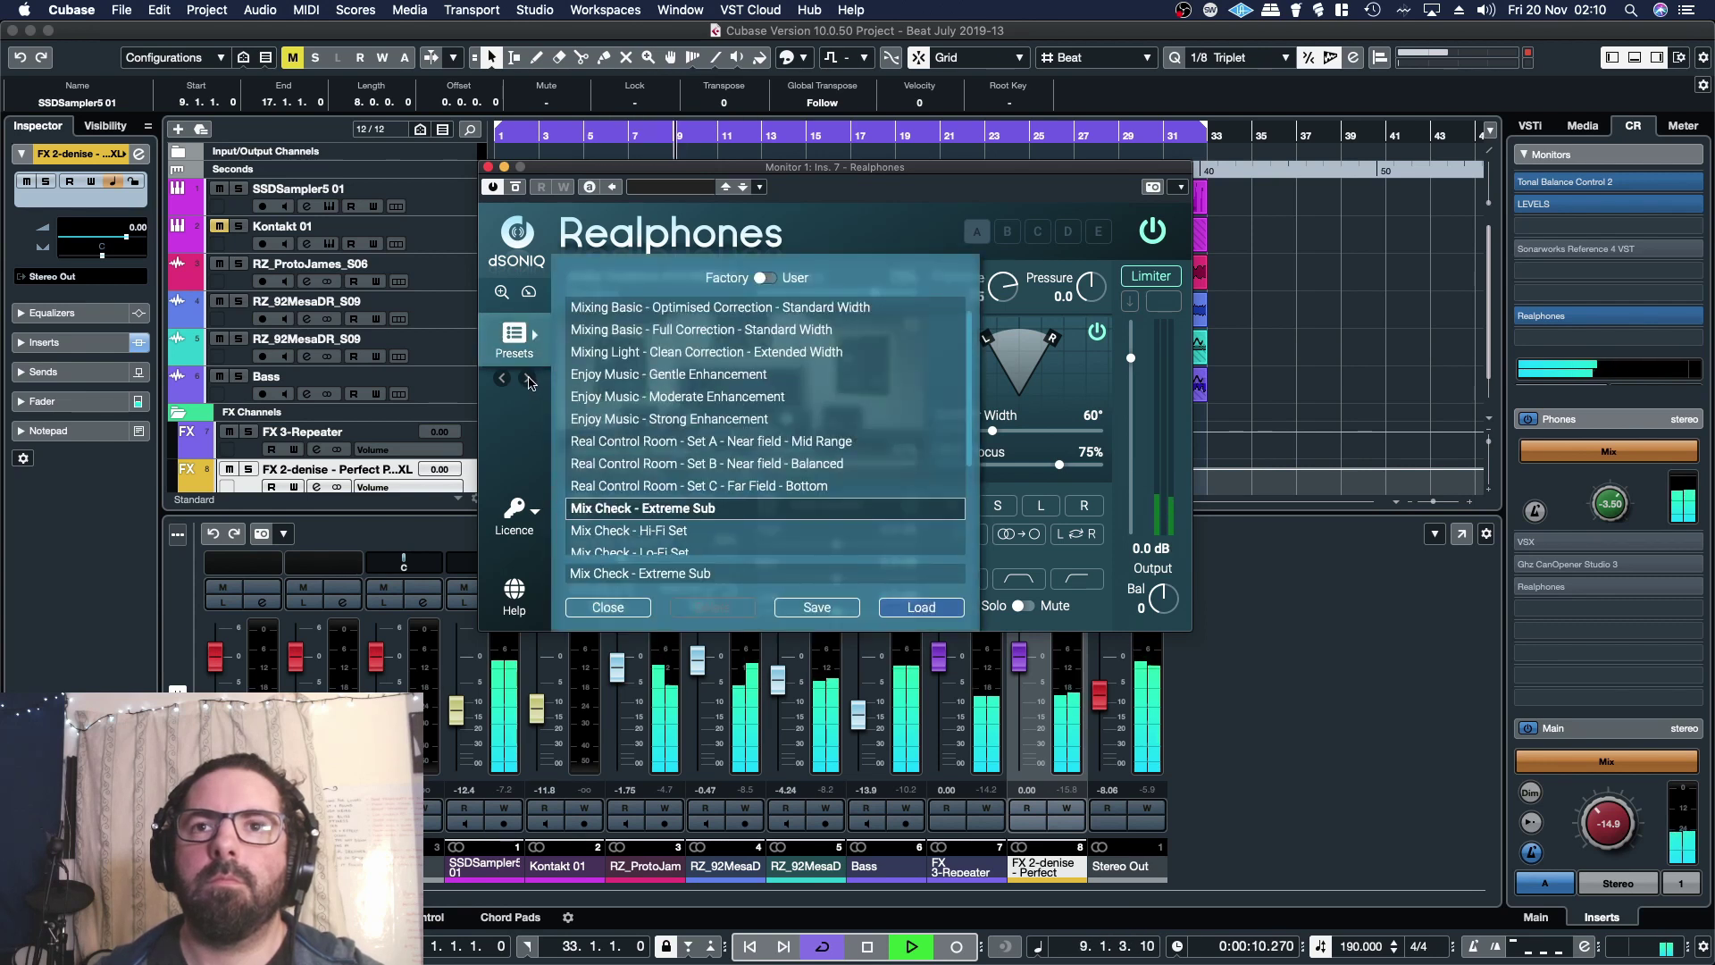
# Step through the Mix Check presets: Hi-Fi Set, Lo-Fi Set, Portable Device, Next Door, Earbuds.
pyautogui.click(527, 379)
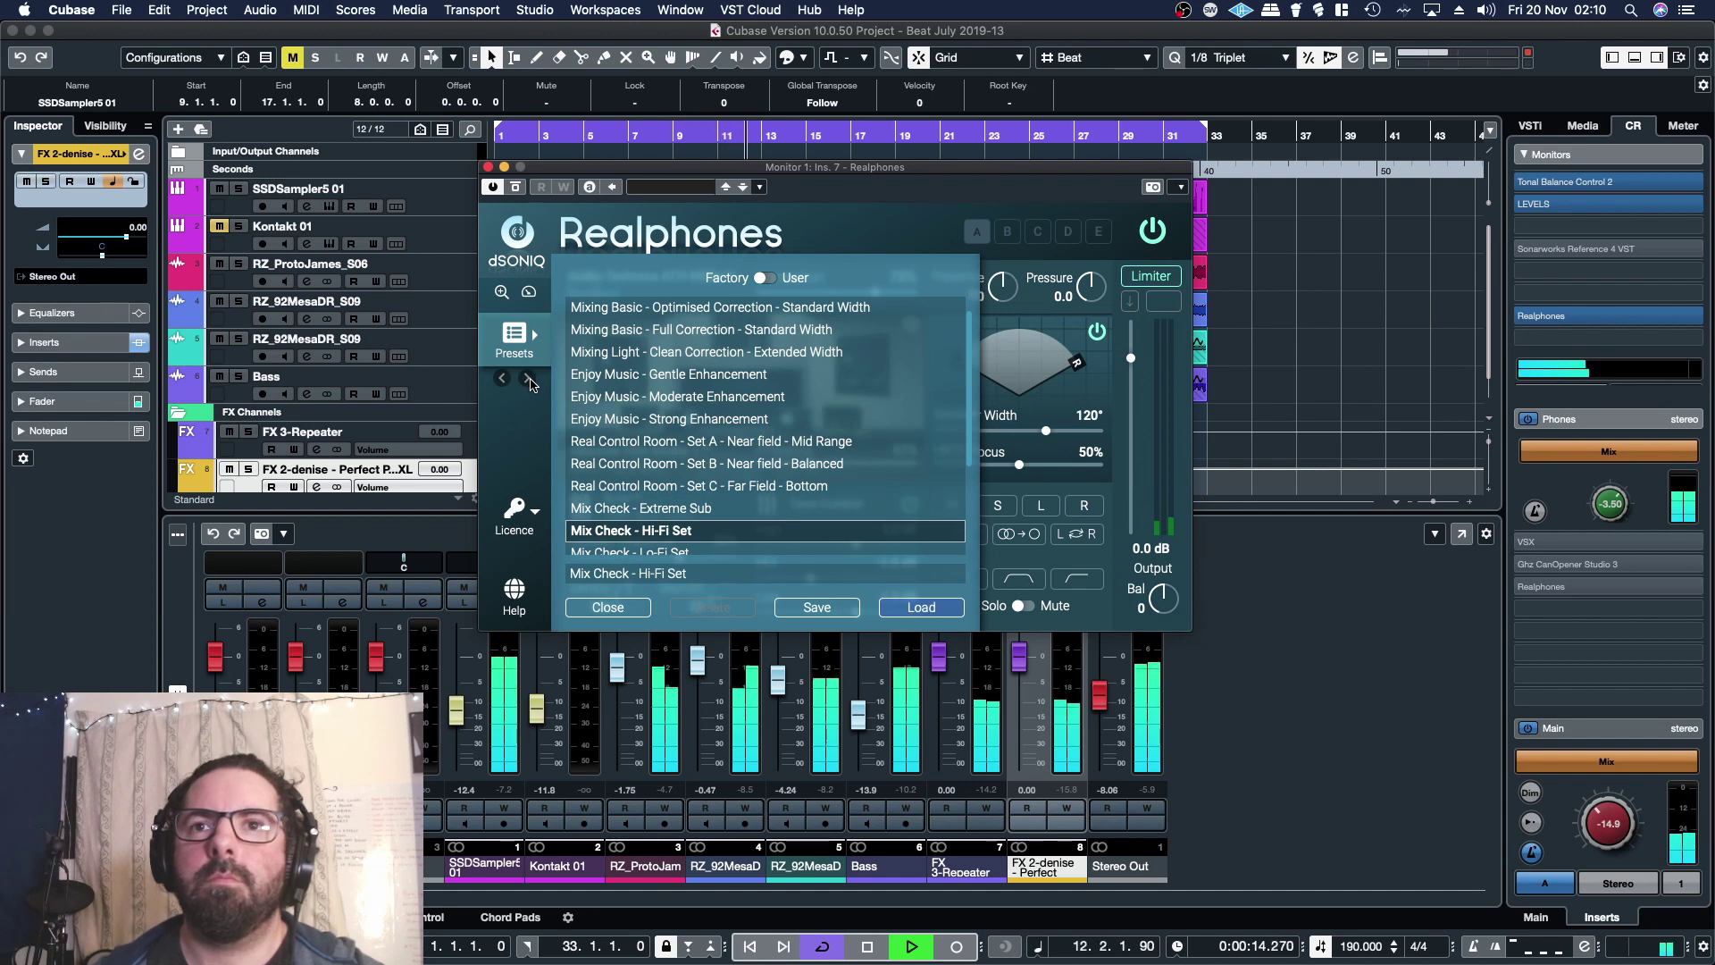
pyautogui.click(527, 379)
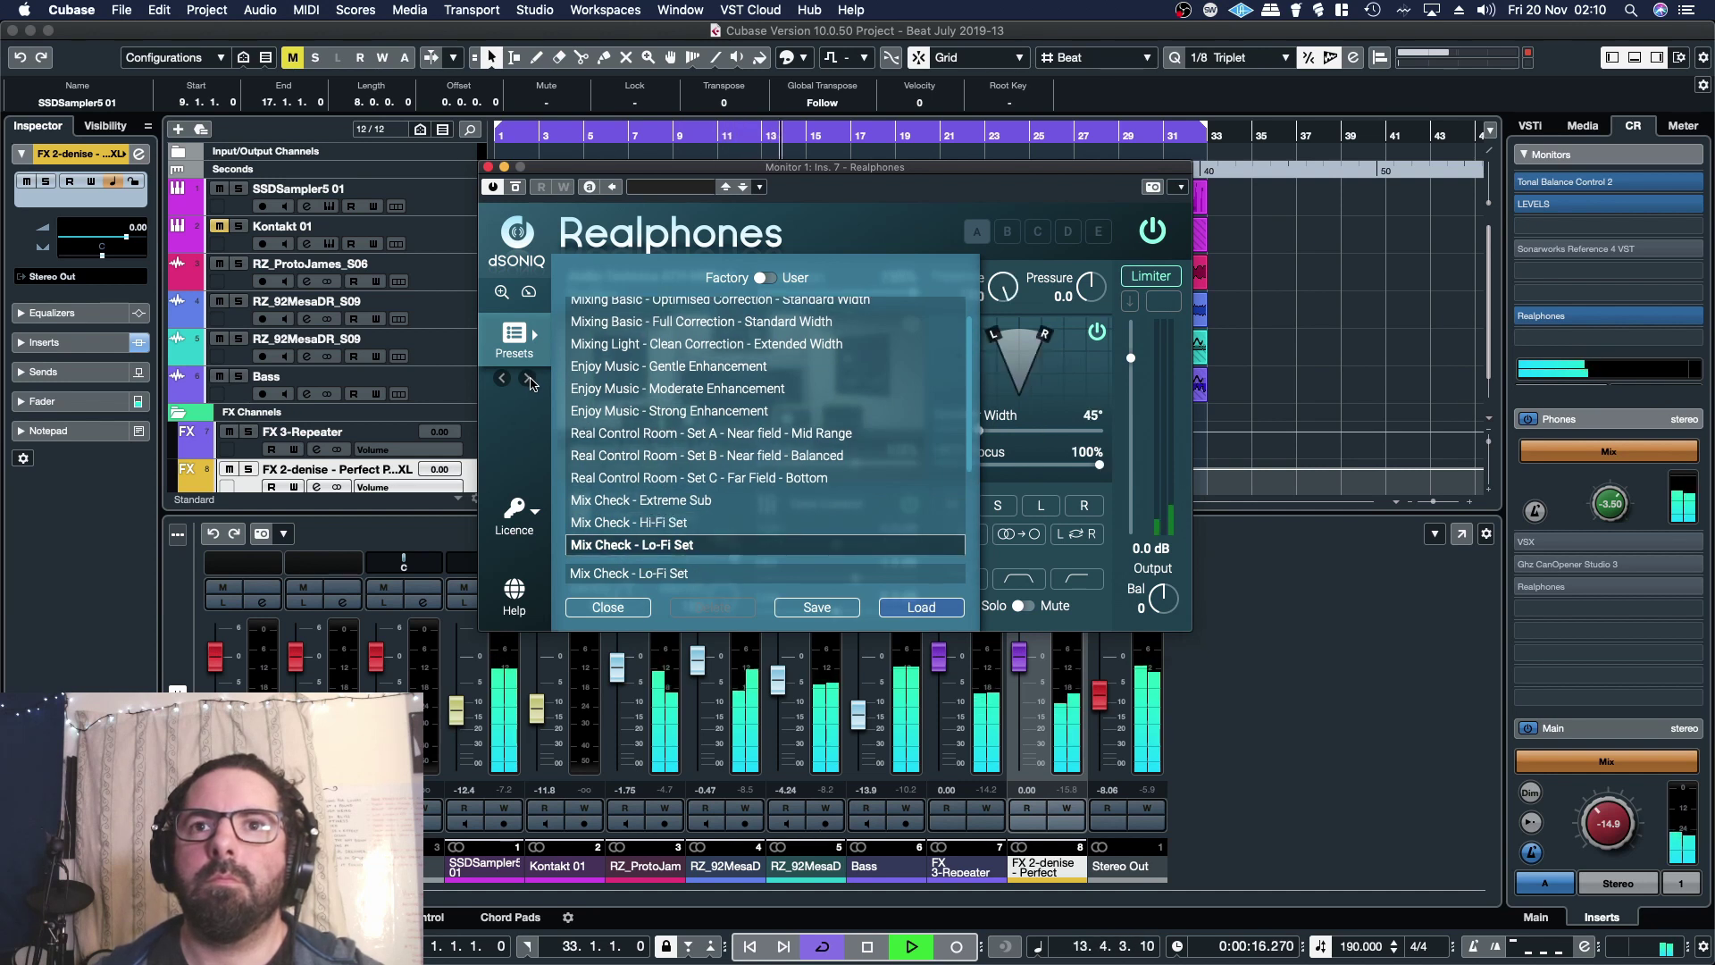
pyautogui.scroll(-3, 731, 424)
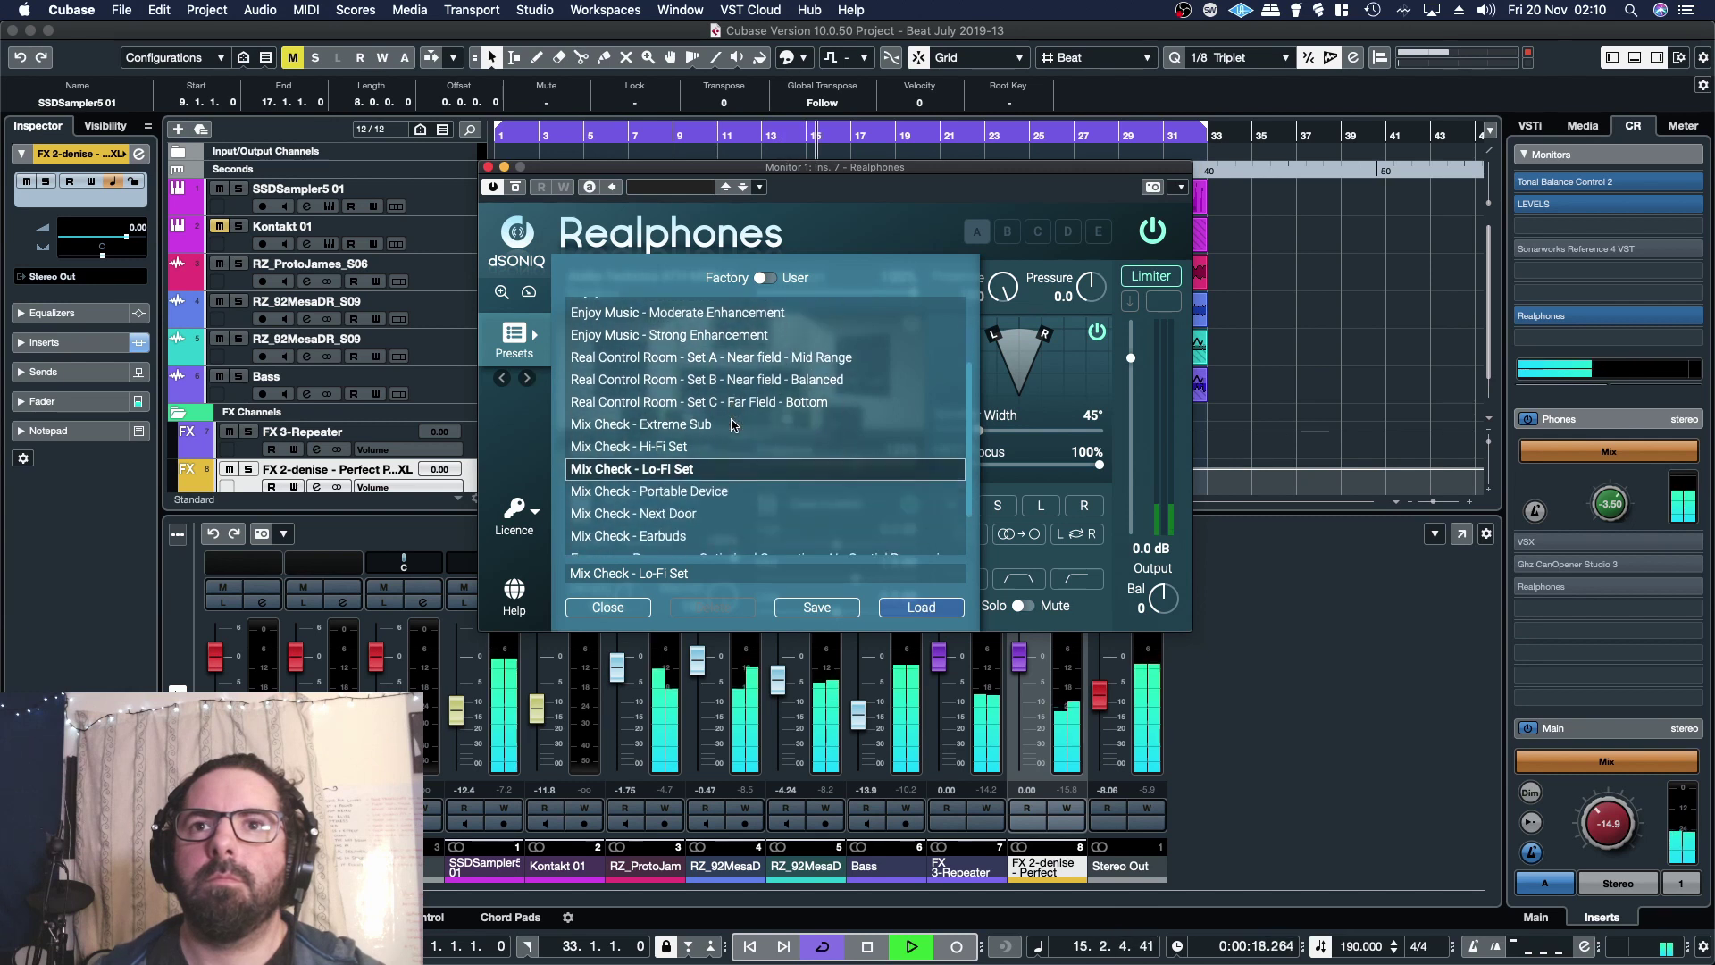
pyautogui.click(527, 379)
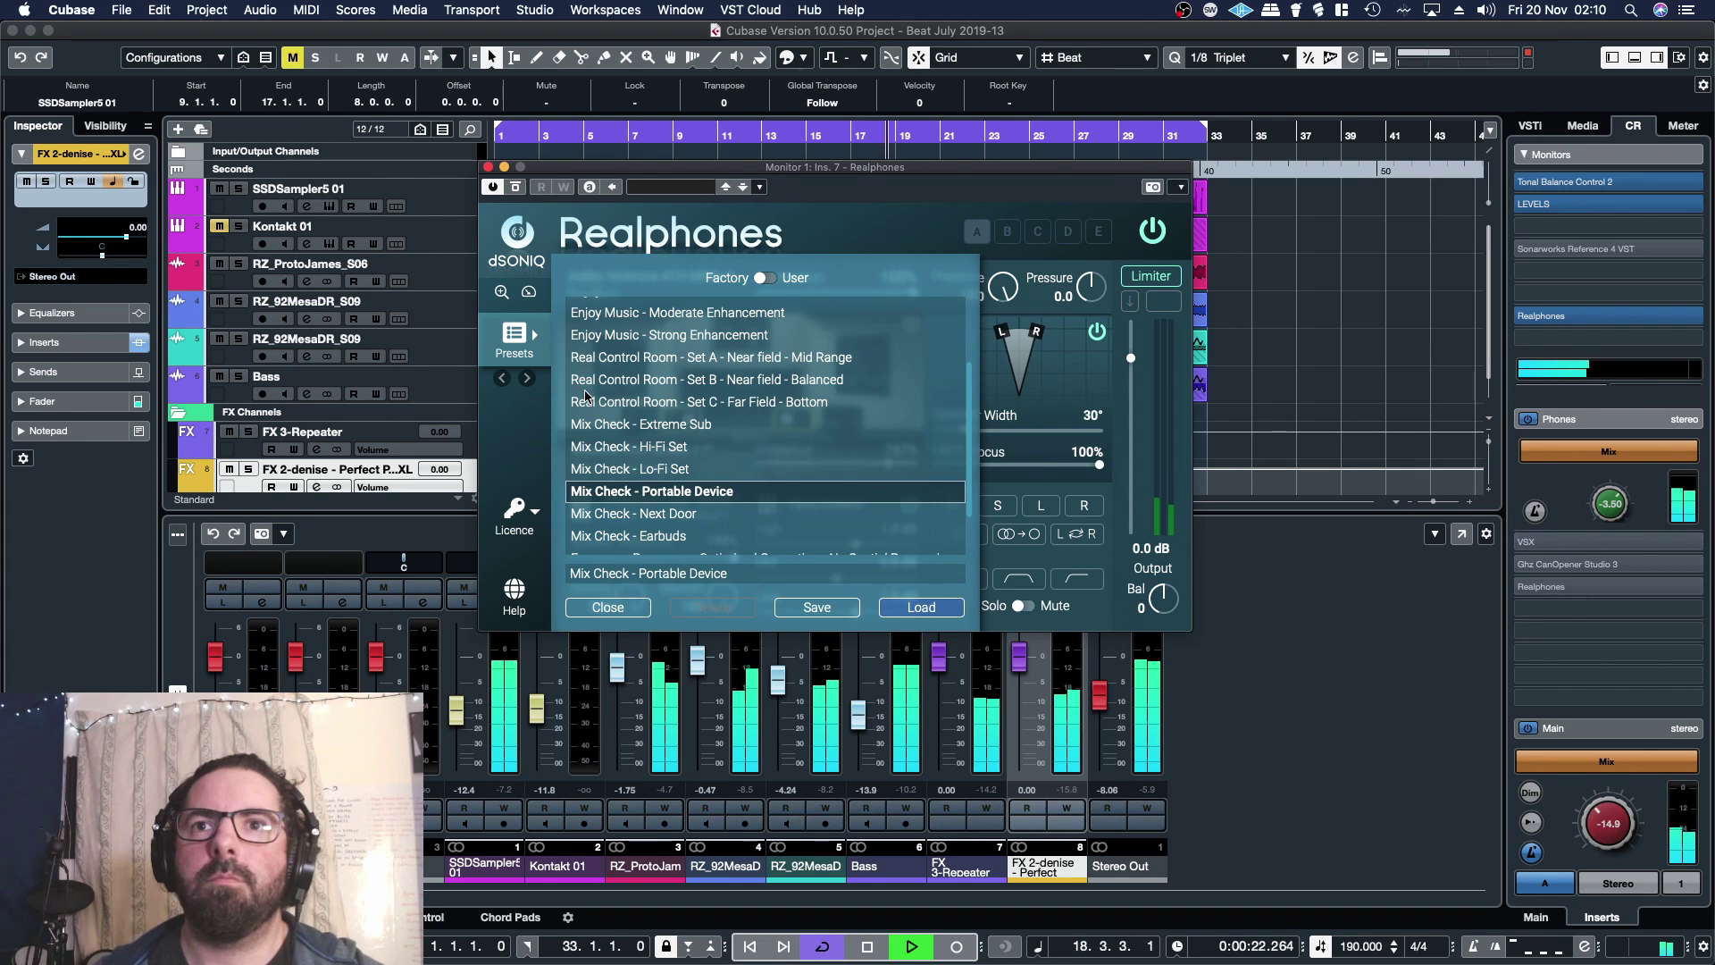
pyautogui.click(527, 379)
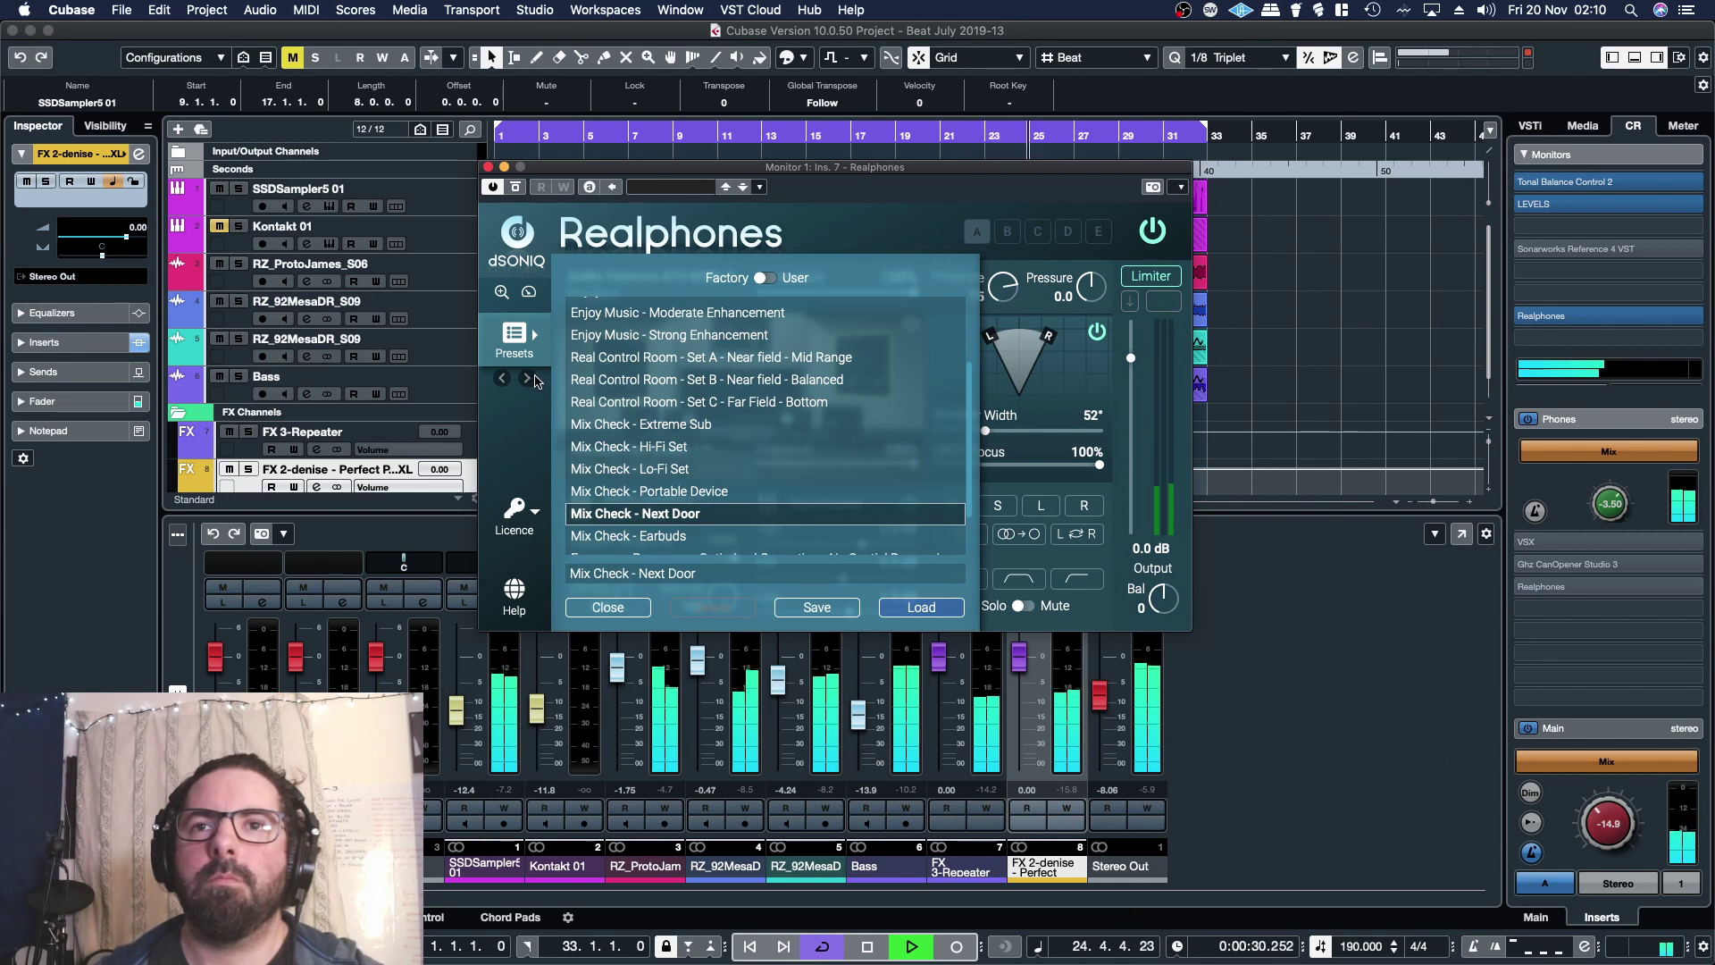
pyautogui.click(535, 380)
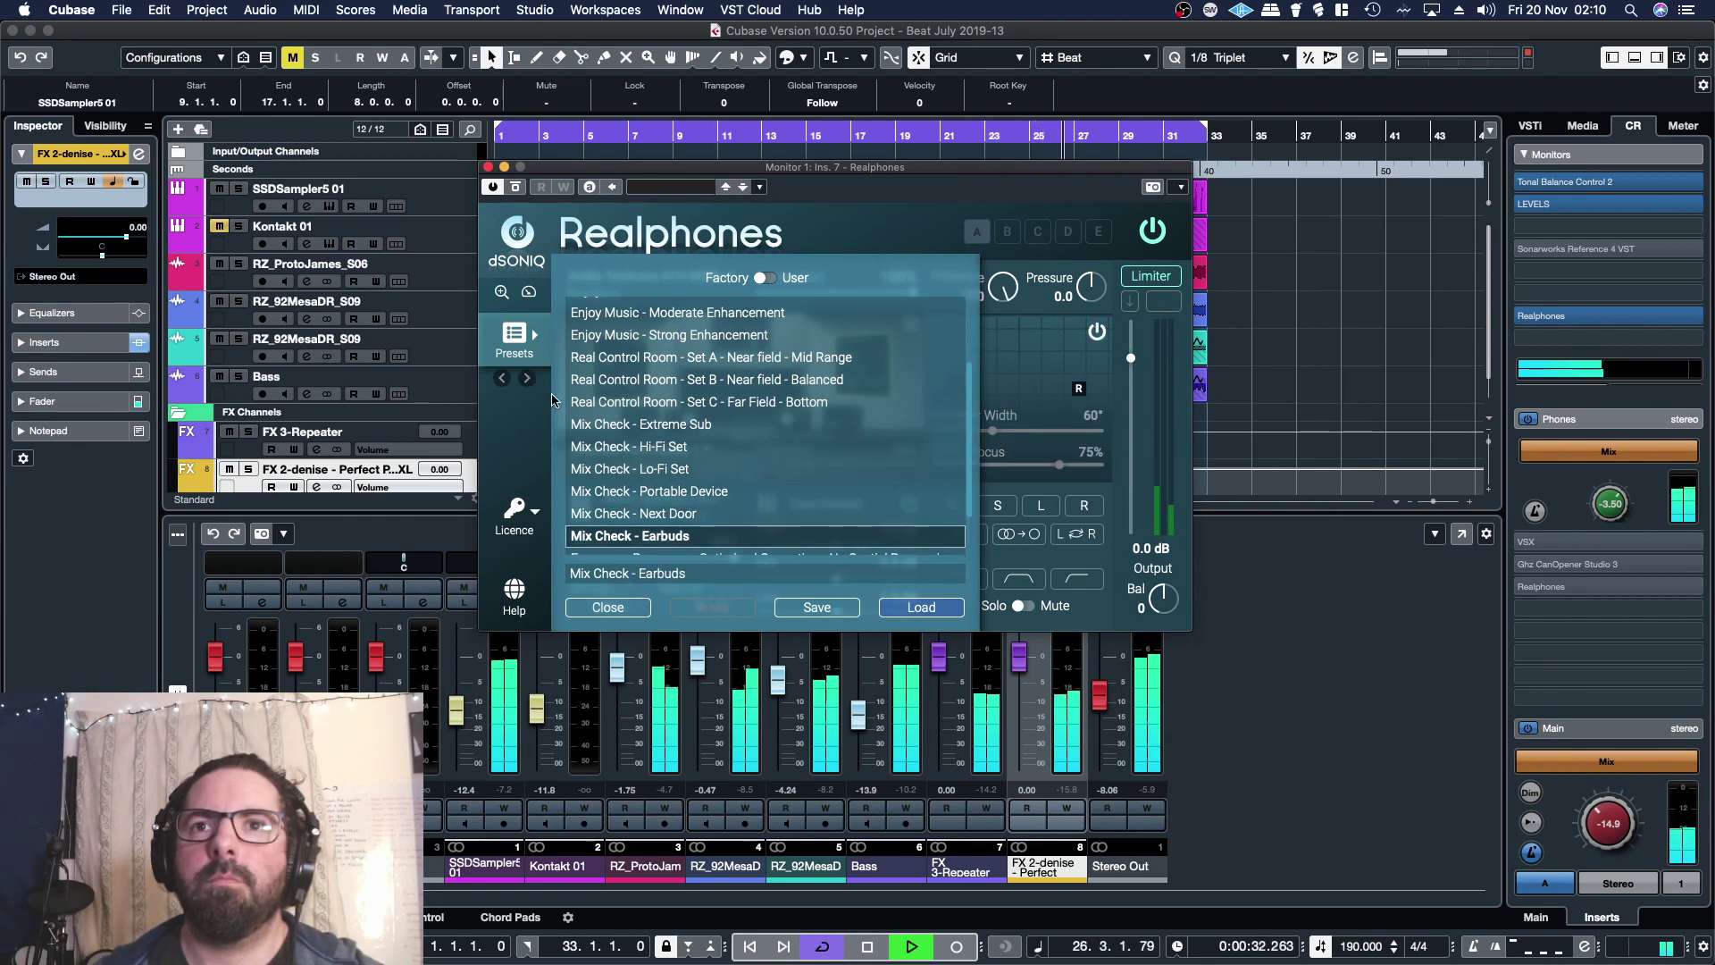
# Pick Real Control Room Set B, then Set A - Near field - Mid Range, and close the list.
pyautogui.scroll(2, 643, 456)
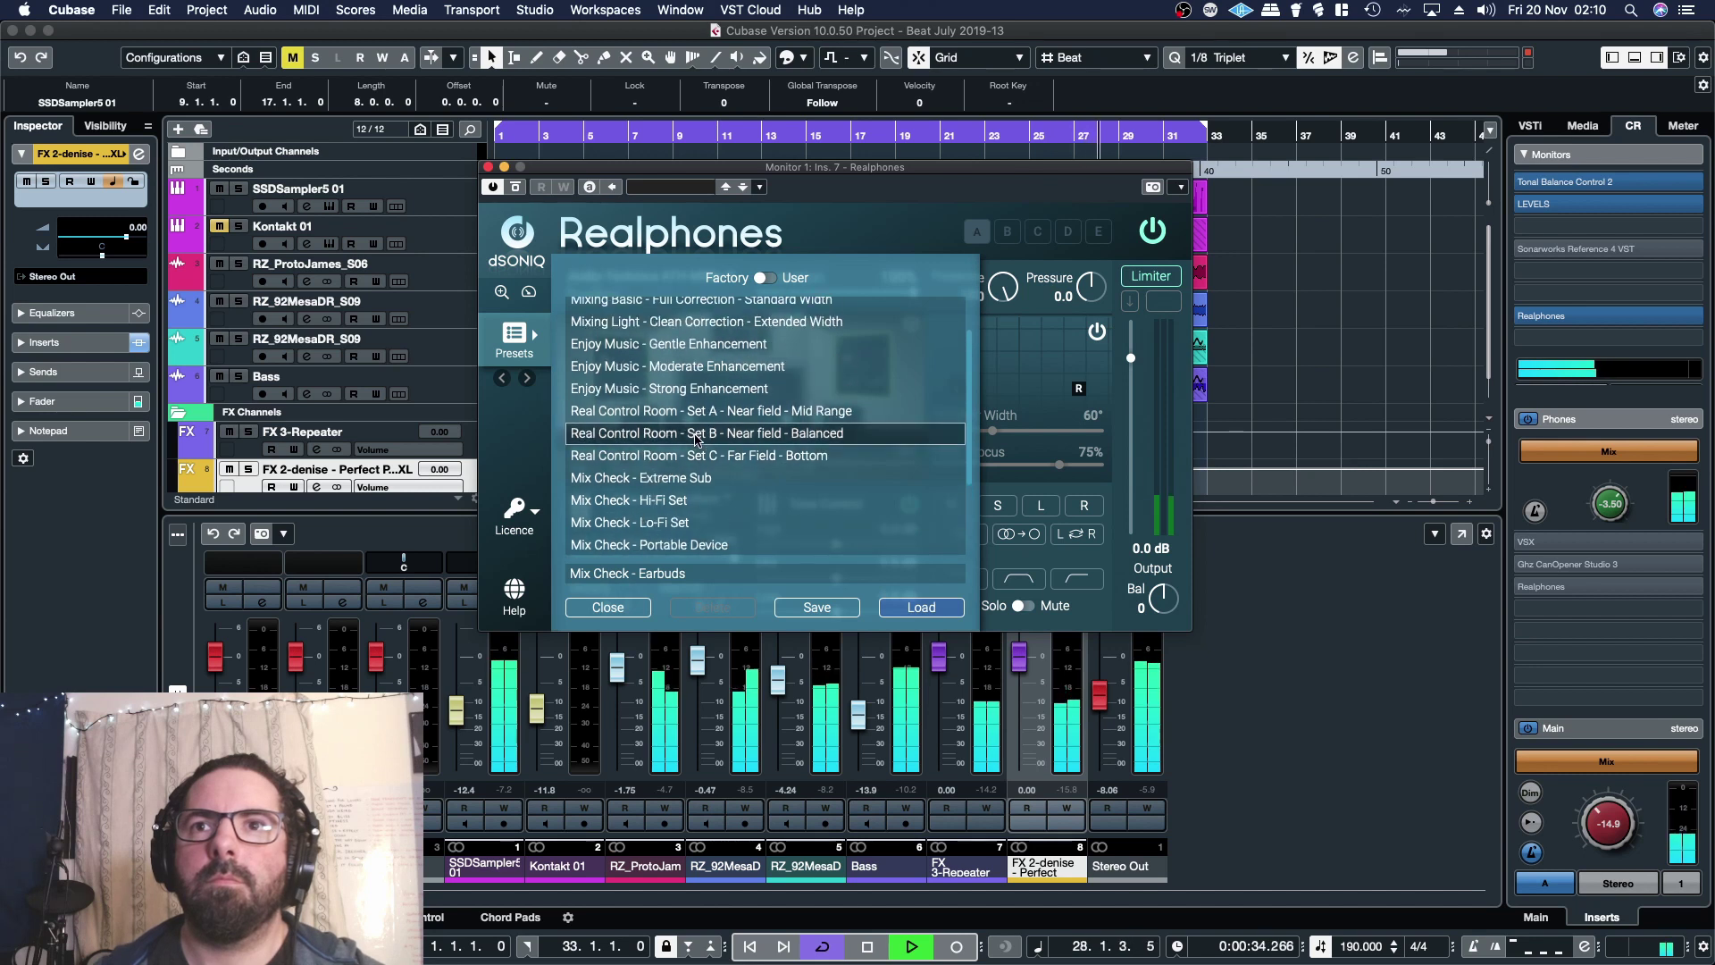
pyautogui.click(698, 435)
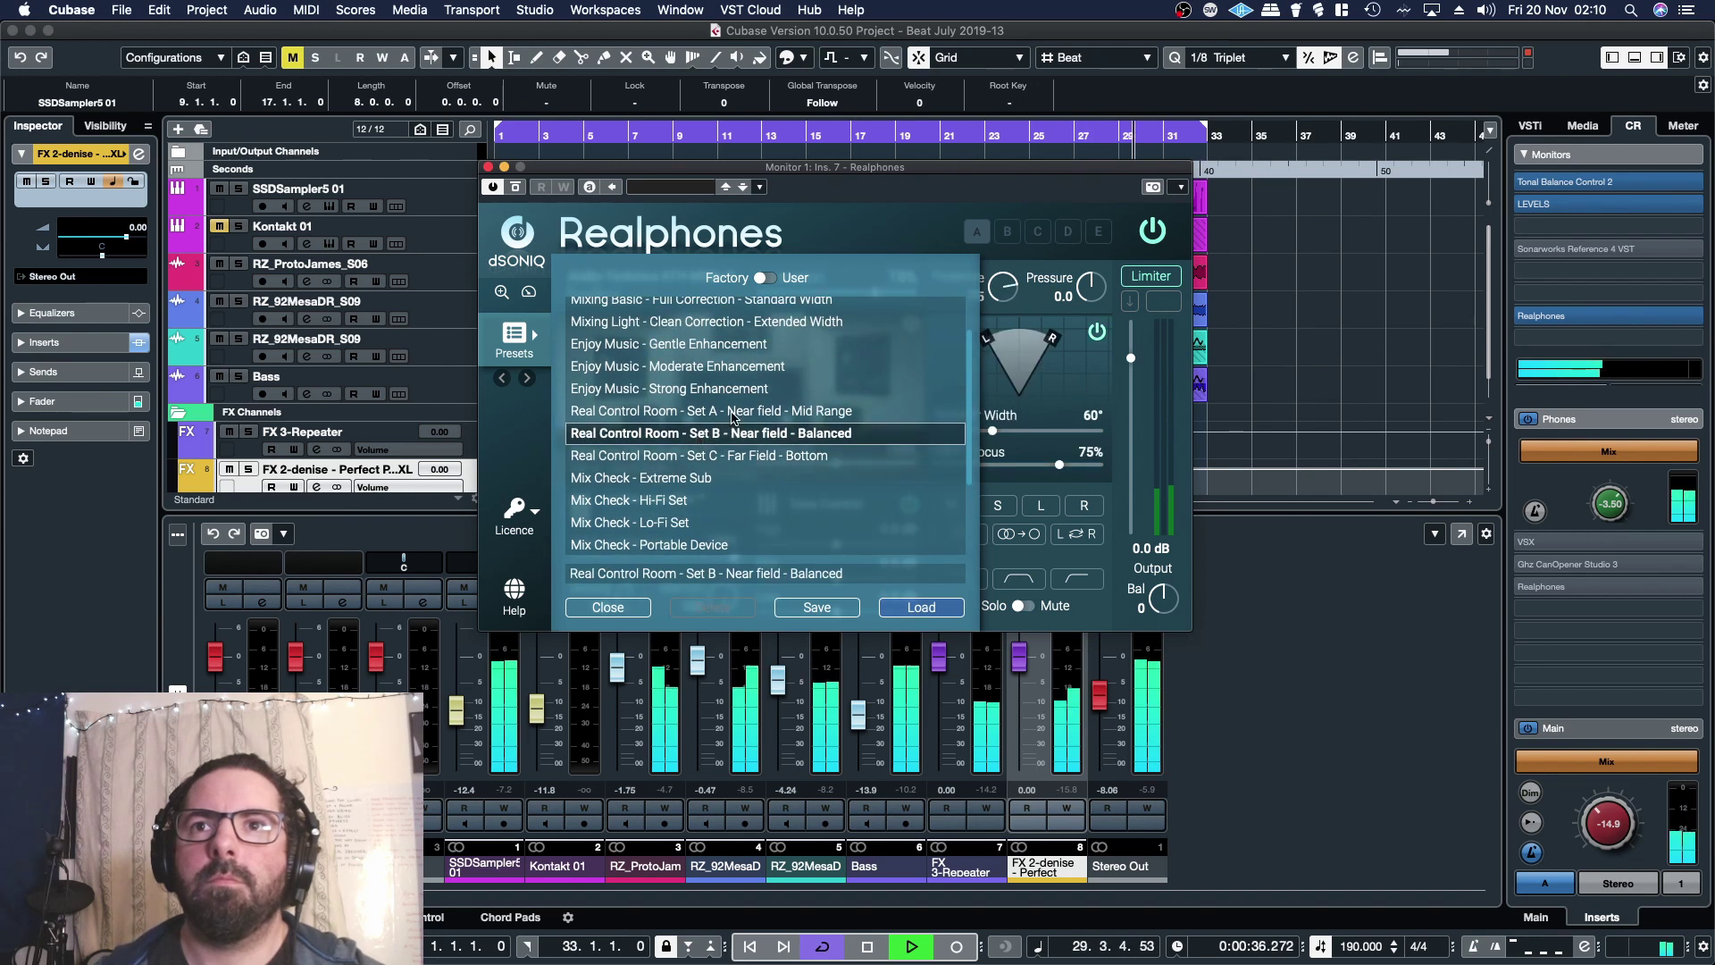
pyautogui.click(738, 414)
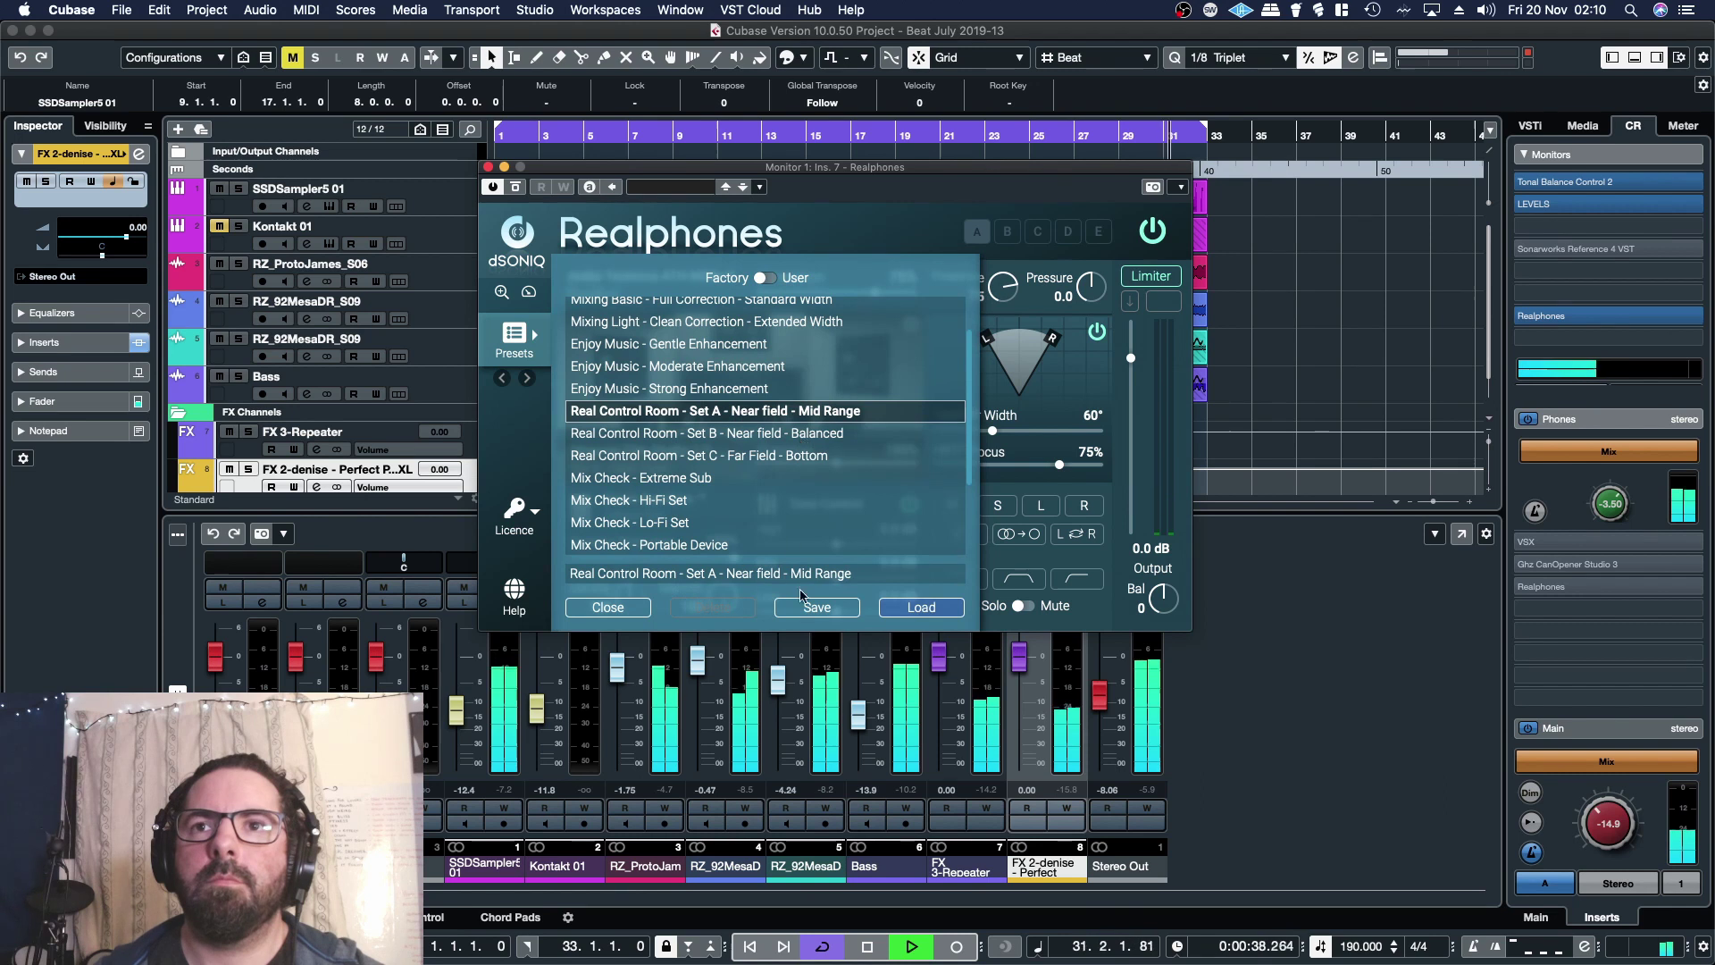
pyautogui.click(918, 607)
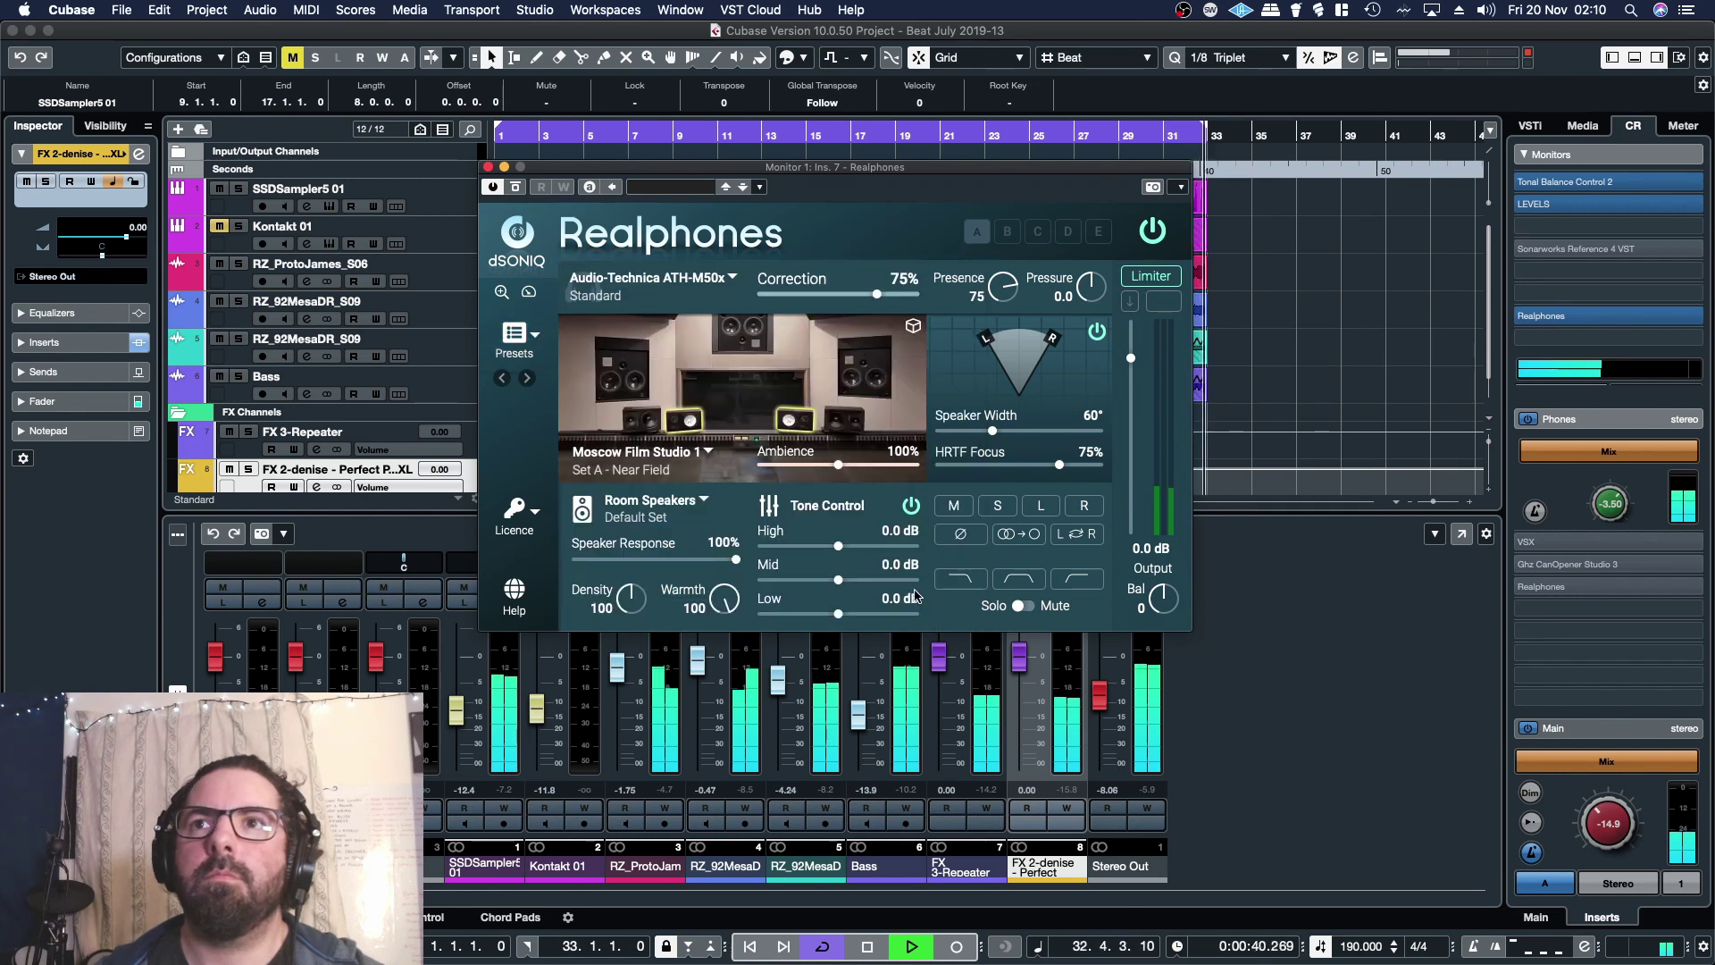
# Set Pressure 0.7, Speaker Width 90°, HRTF Focus 63%, and turn Speaker Response off.
pyautogui.moveTo(1086, 287); pyautogui.dragTo(1144, 366)
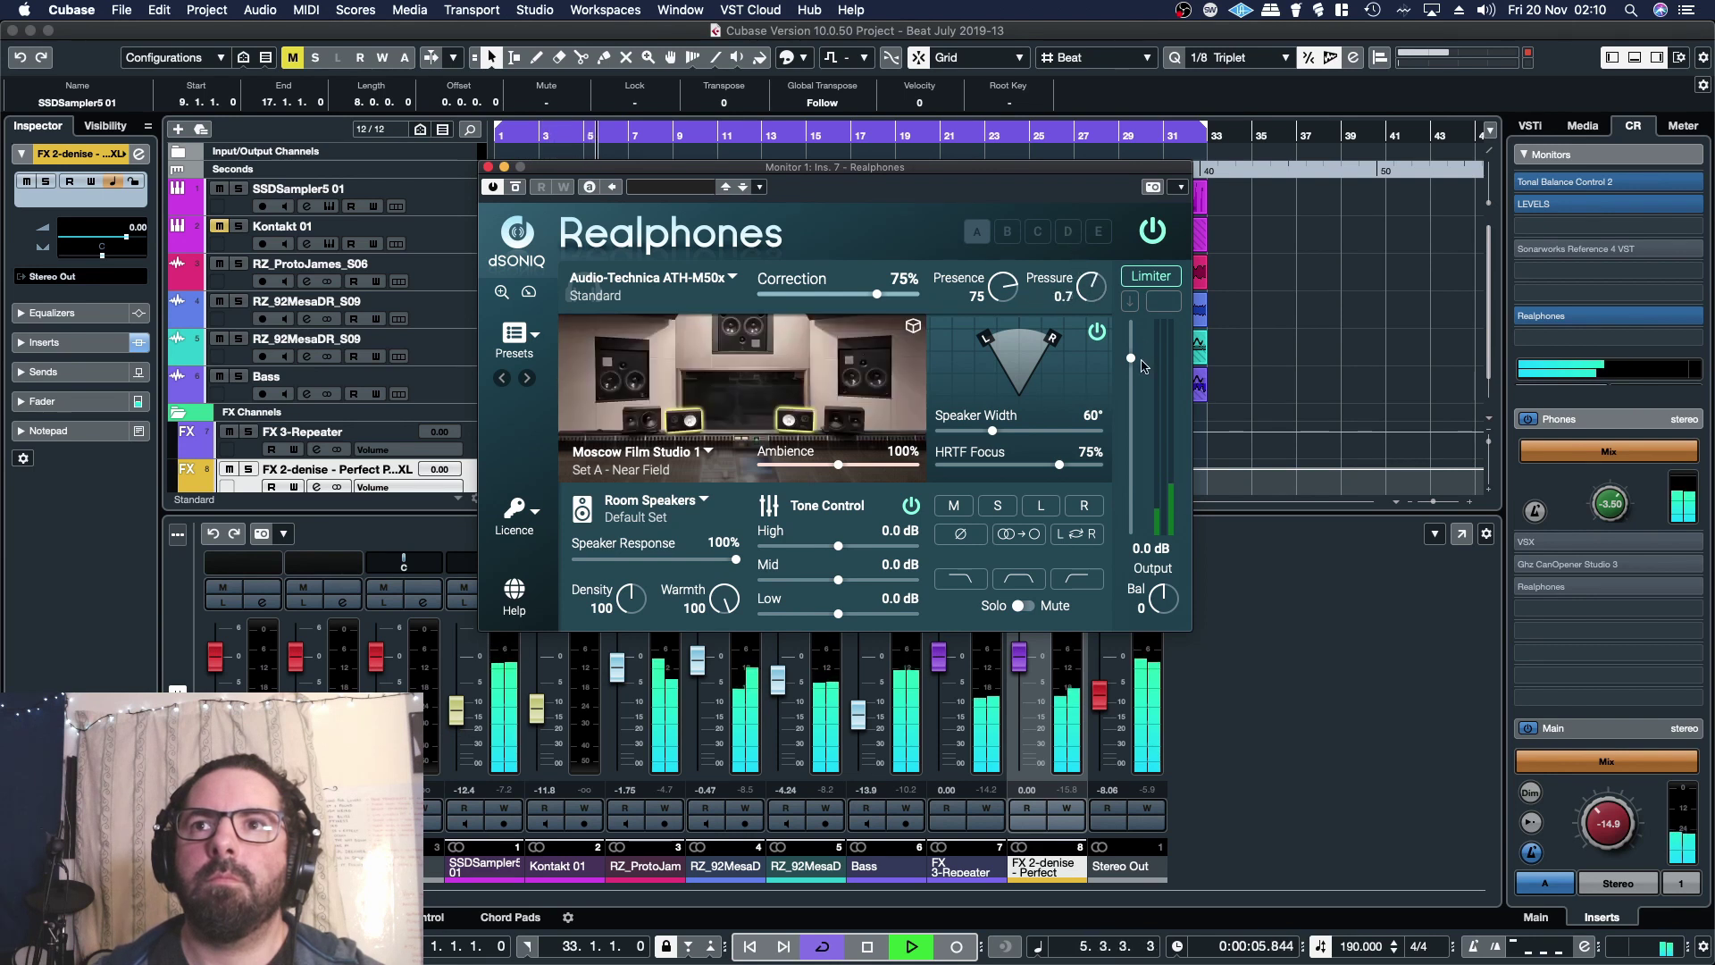
pyautogui.moveTo(992, 430); pyautogui.dragTo(1023, 441)
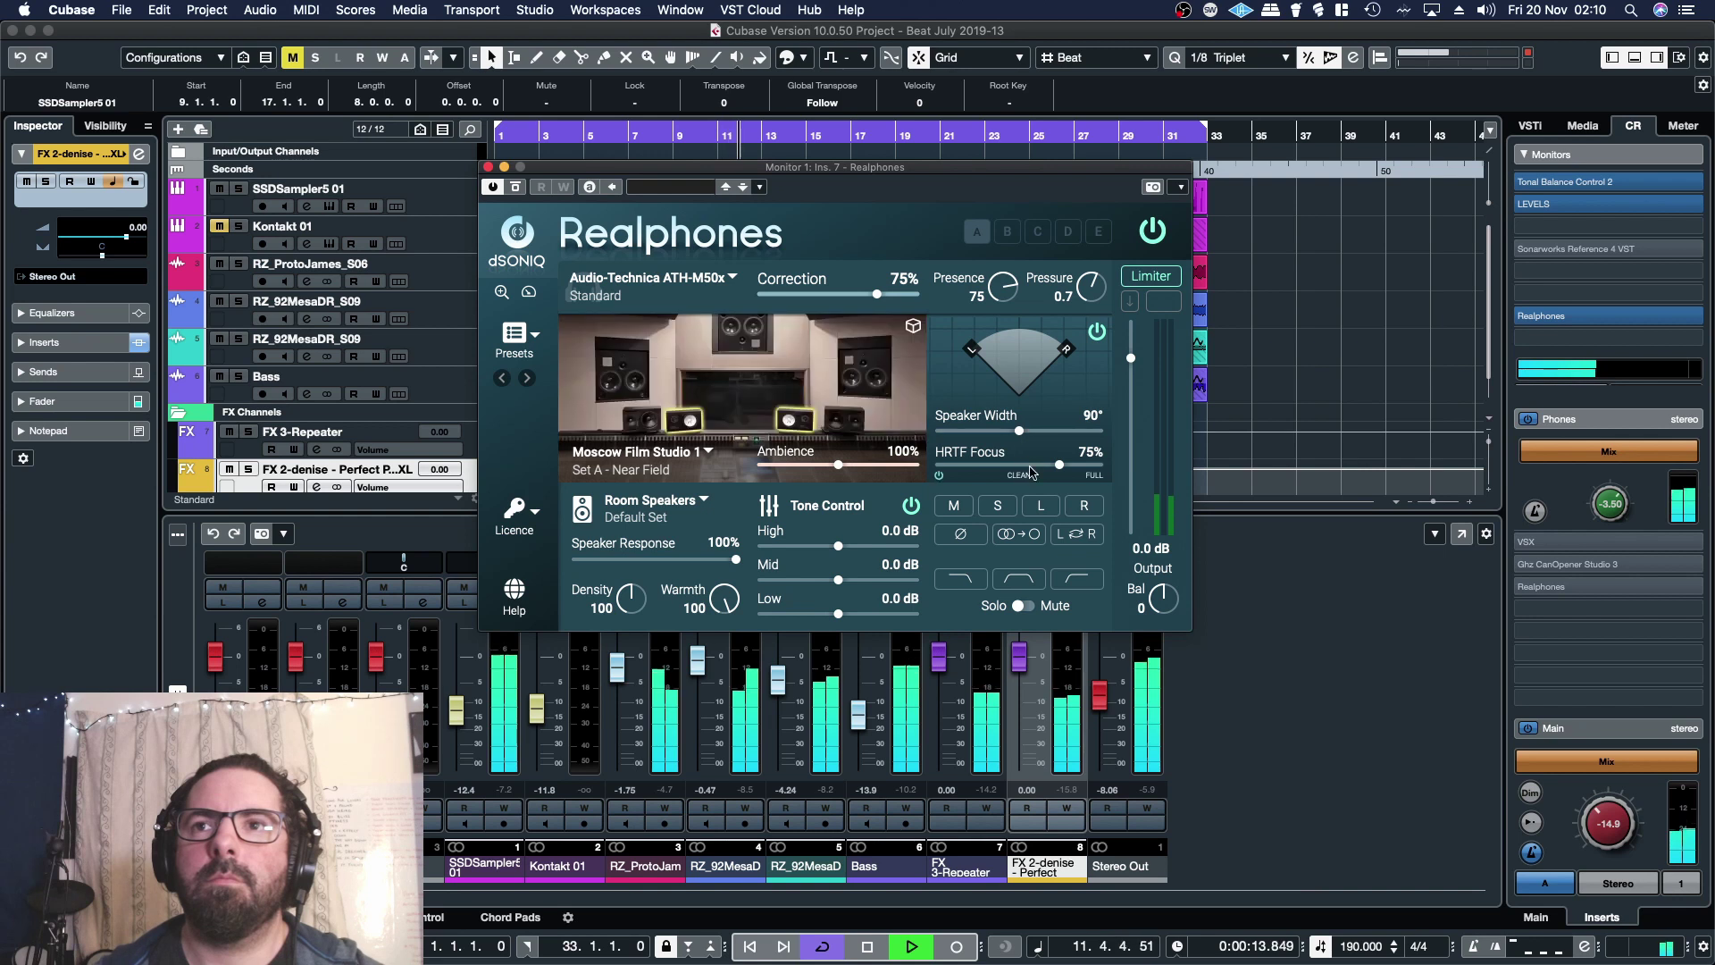
pyautogui.moveTo(1063, 471)
pyautogui.mouseDown()
pyautogui.moveTo(995, 470)
pyautogui.moveTo(1043, 478)
pyautogui.mouseUp()
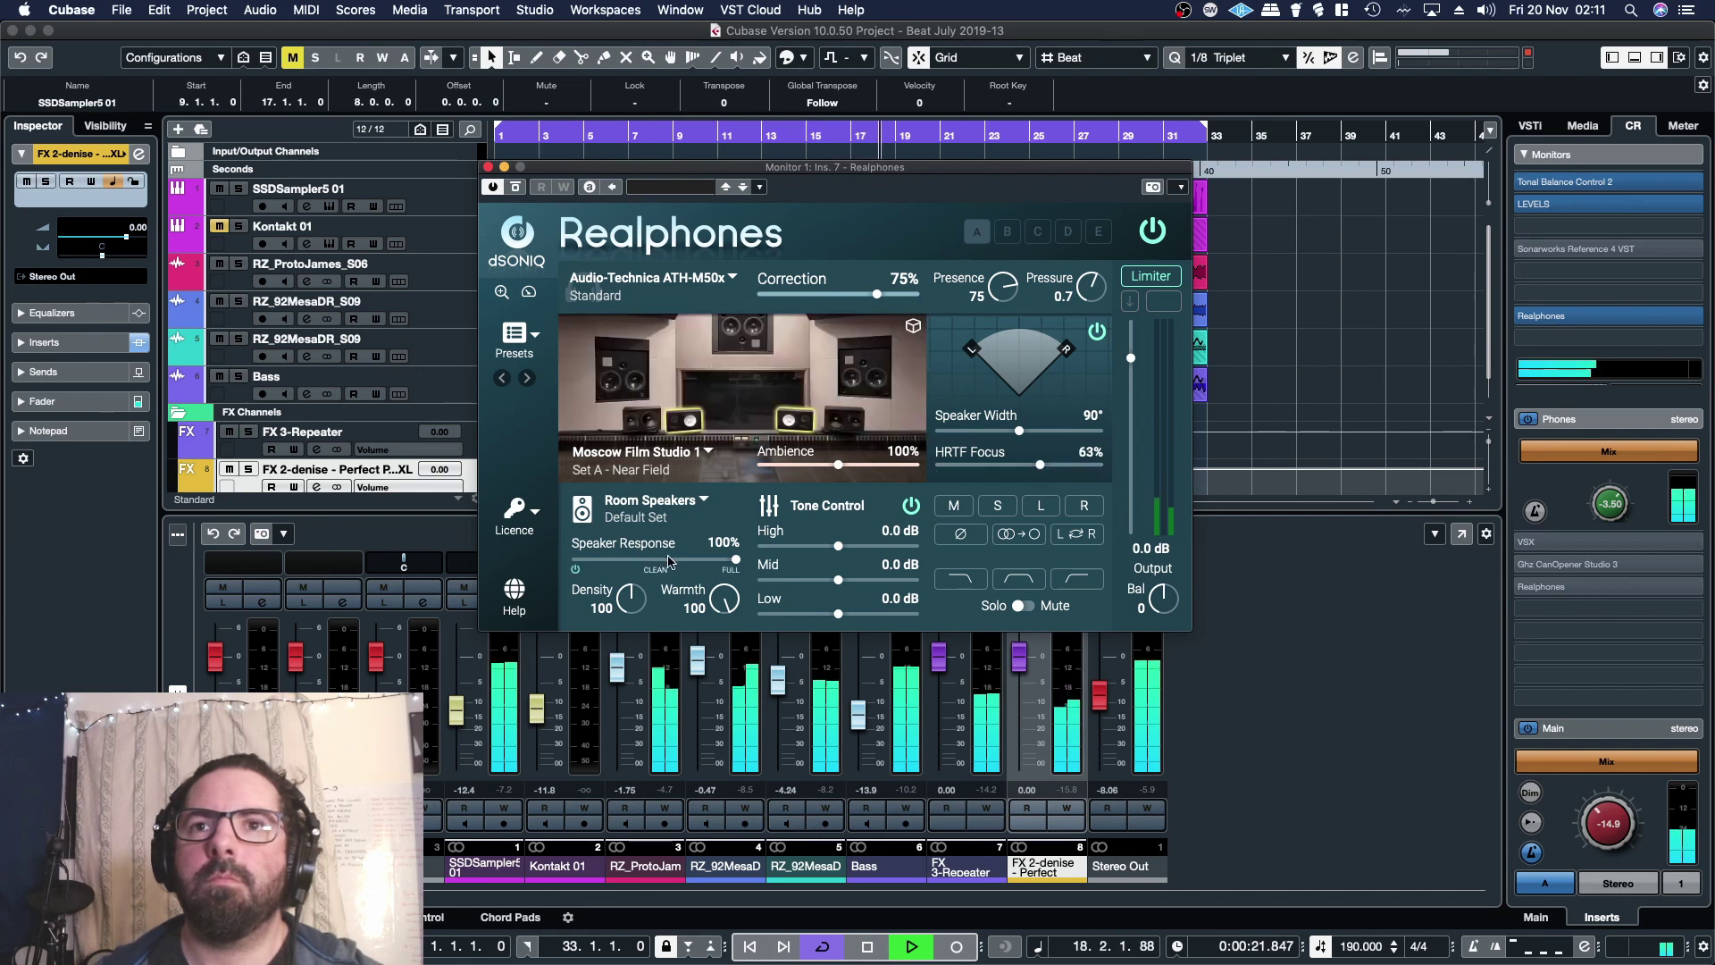
pyautogui.click(575, 569)
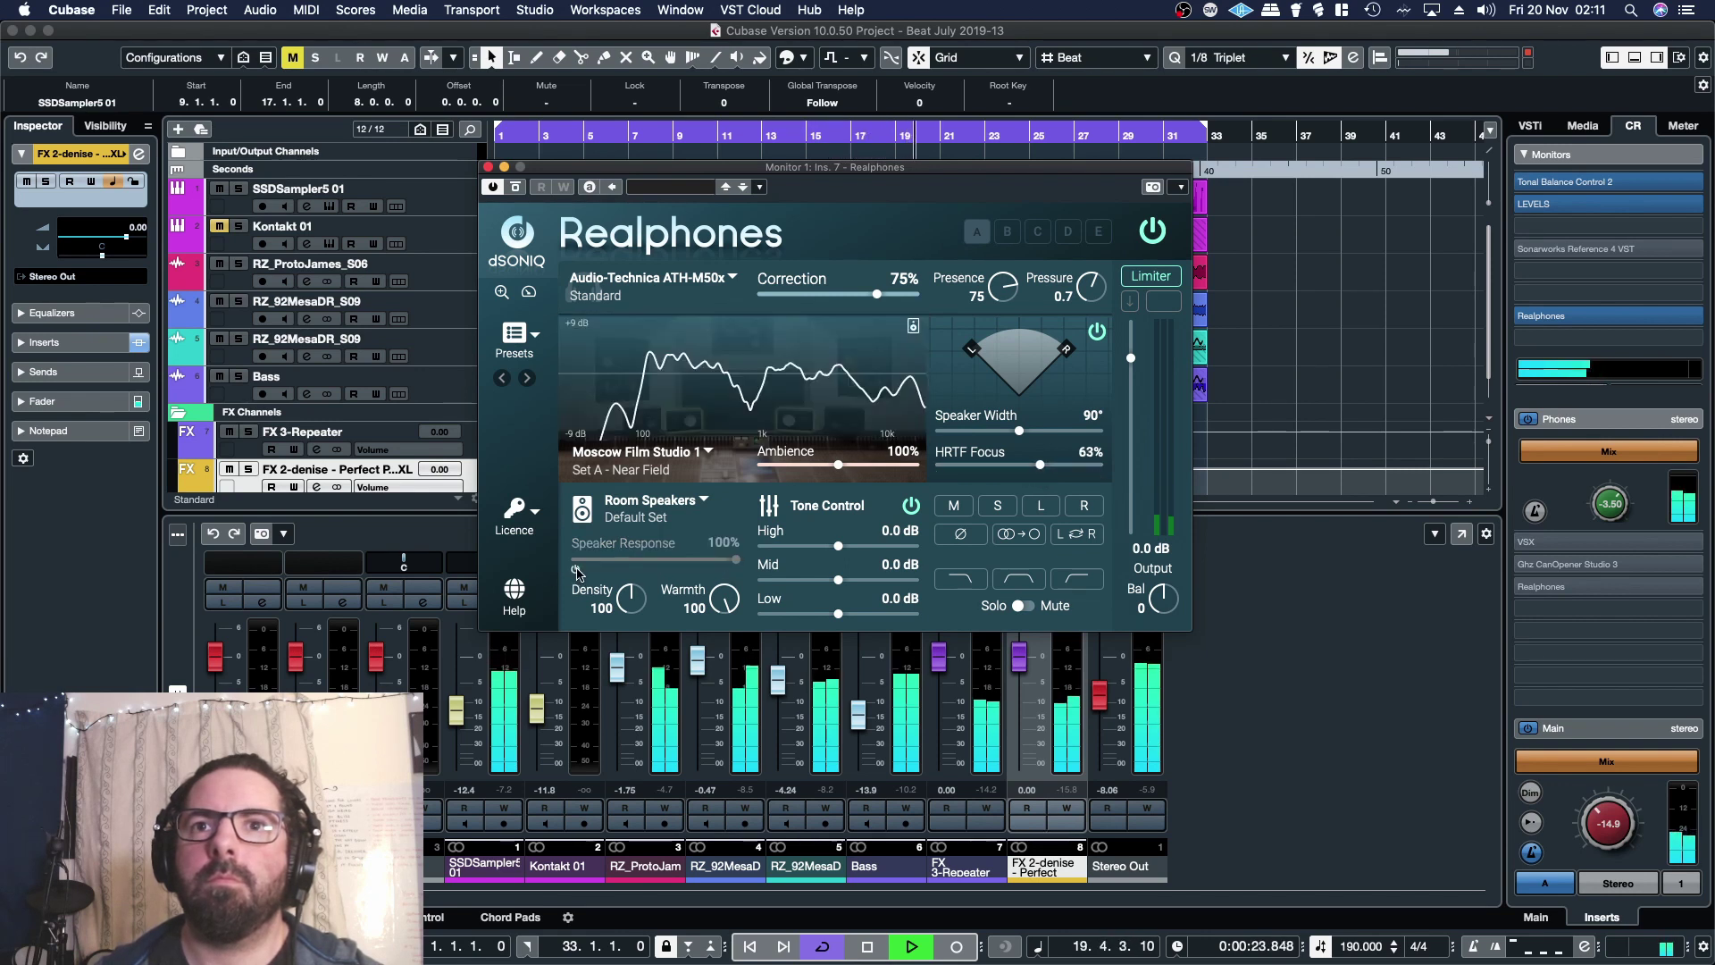
# Re-enable Speaker Response at 66%, set Mid 1.0 dB, Low 0.9 dB, Warmth 65, Density 93.
pyautogui.click(576, 569)
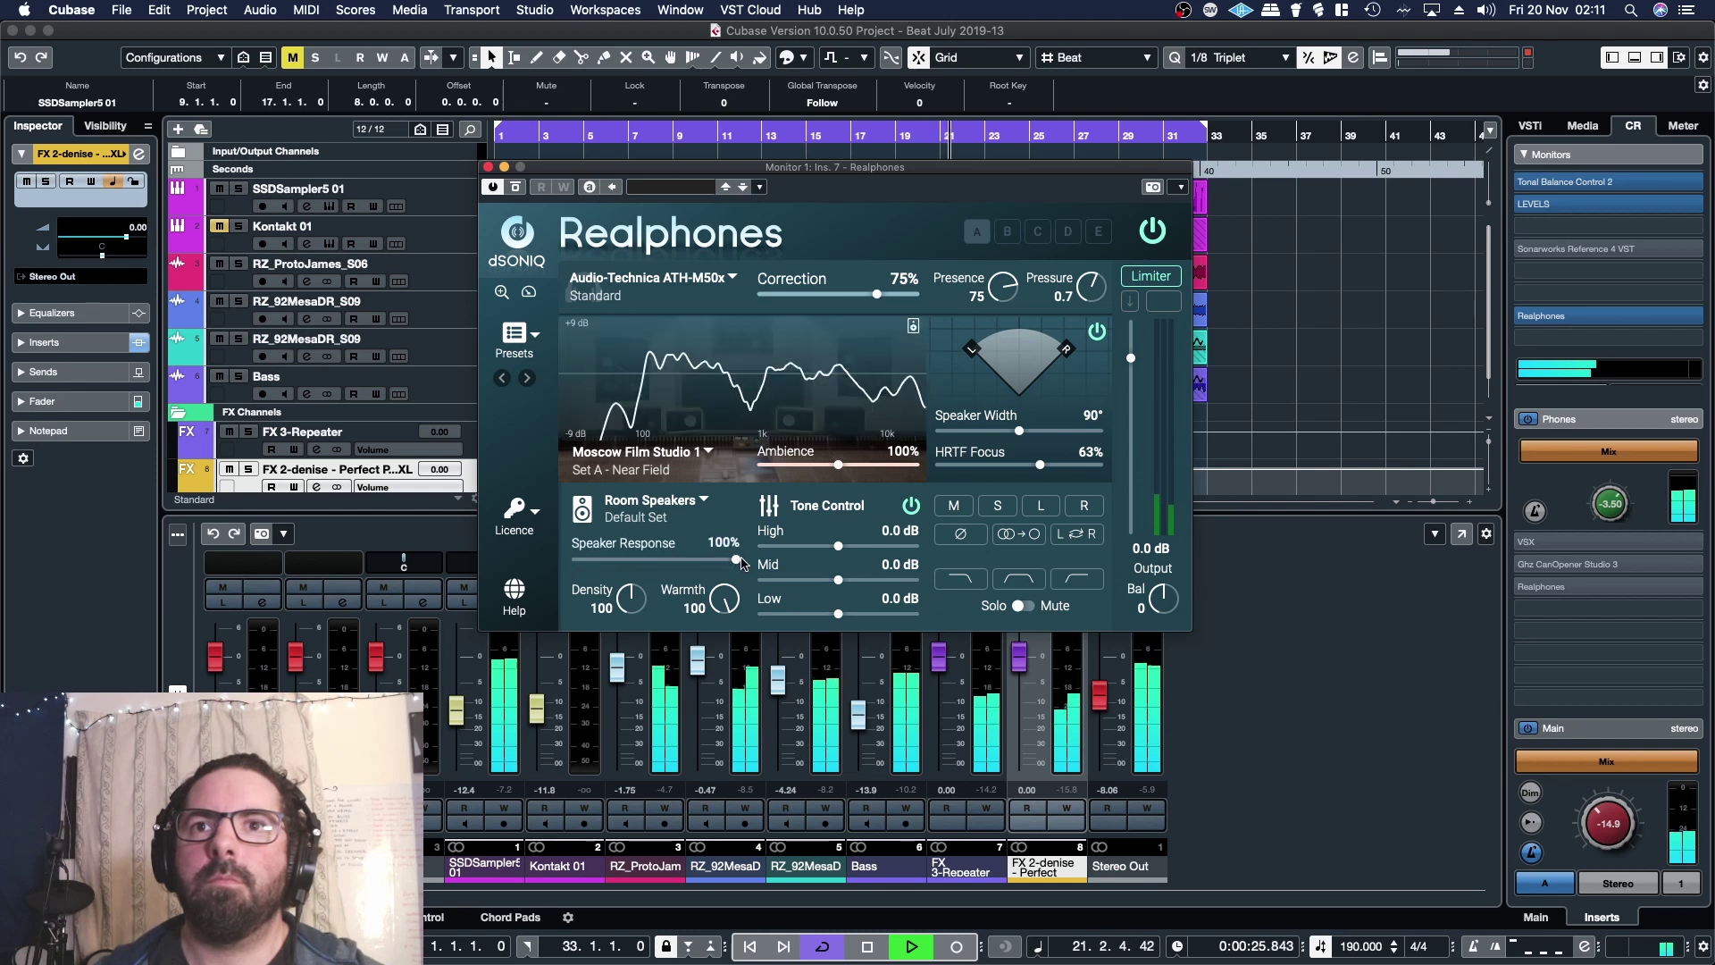
pyautogui.moveTo(736, 560); pyautogui.dragTo(682, 561)
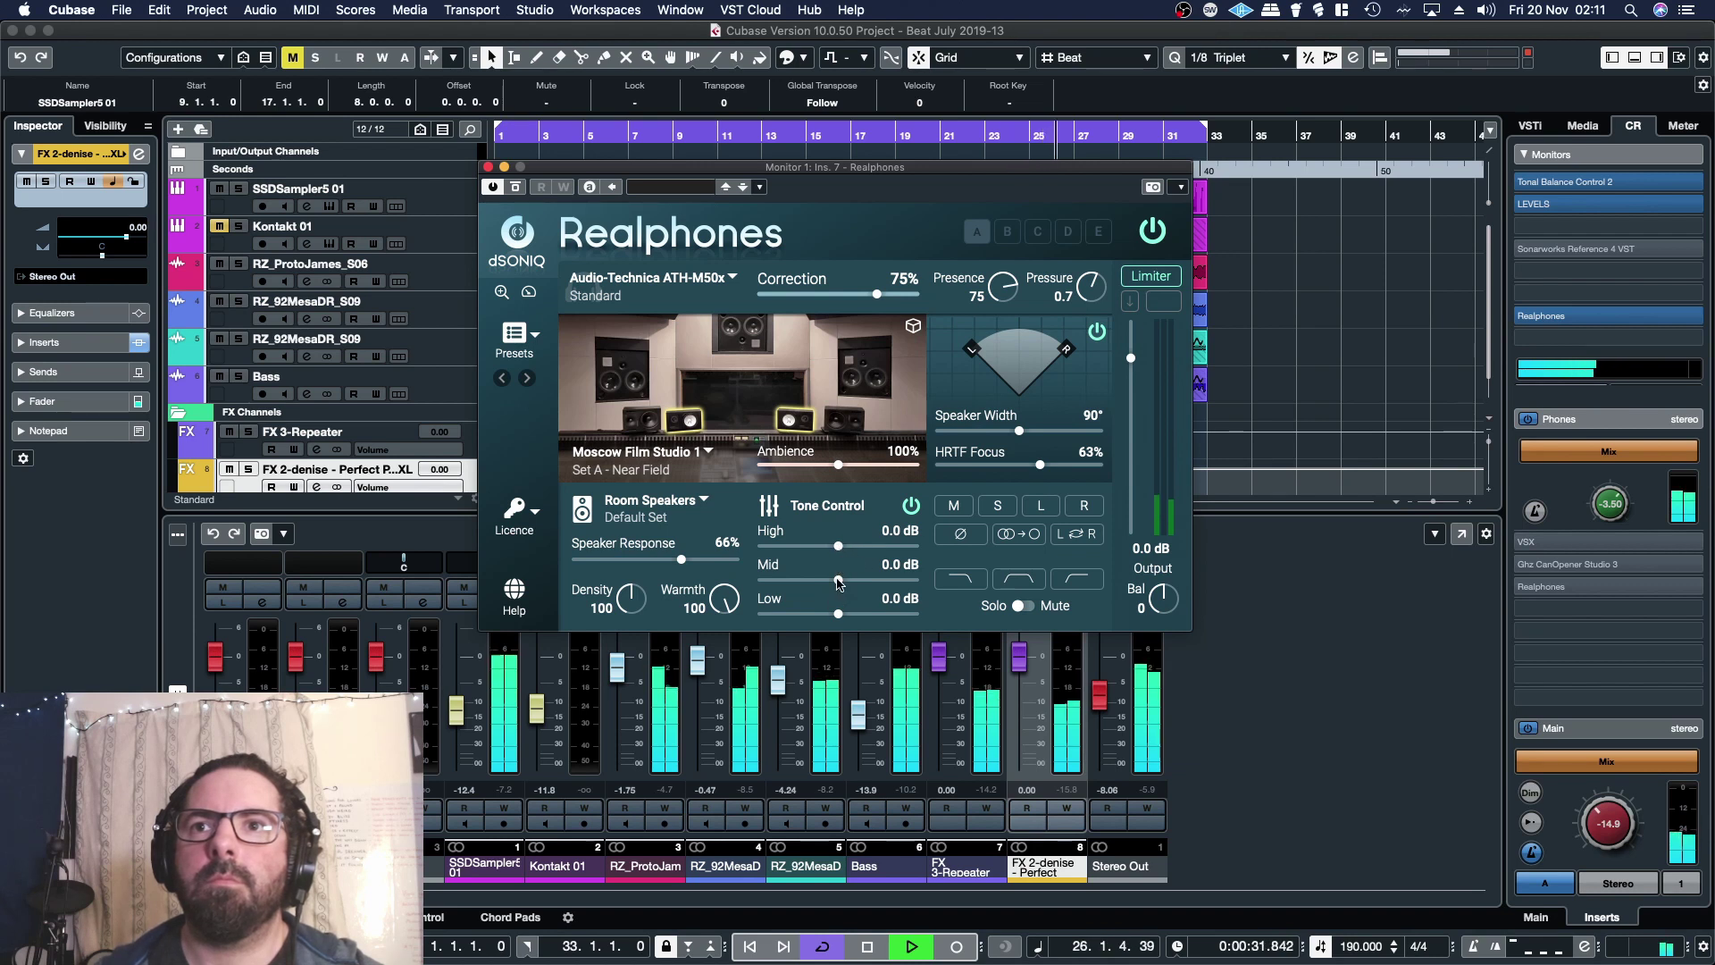
pyautogui.moveTo(838, 582); pyautogui.dragTo(850, 547)
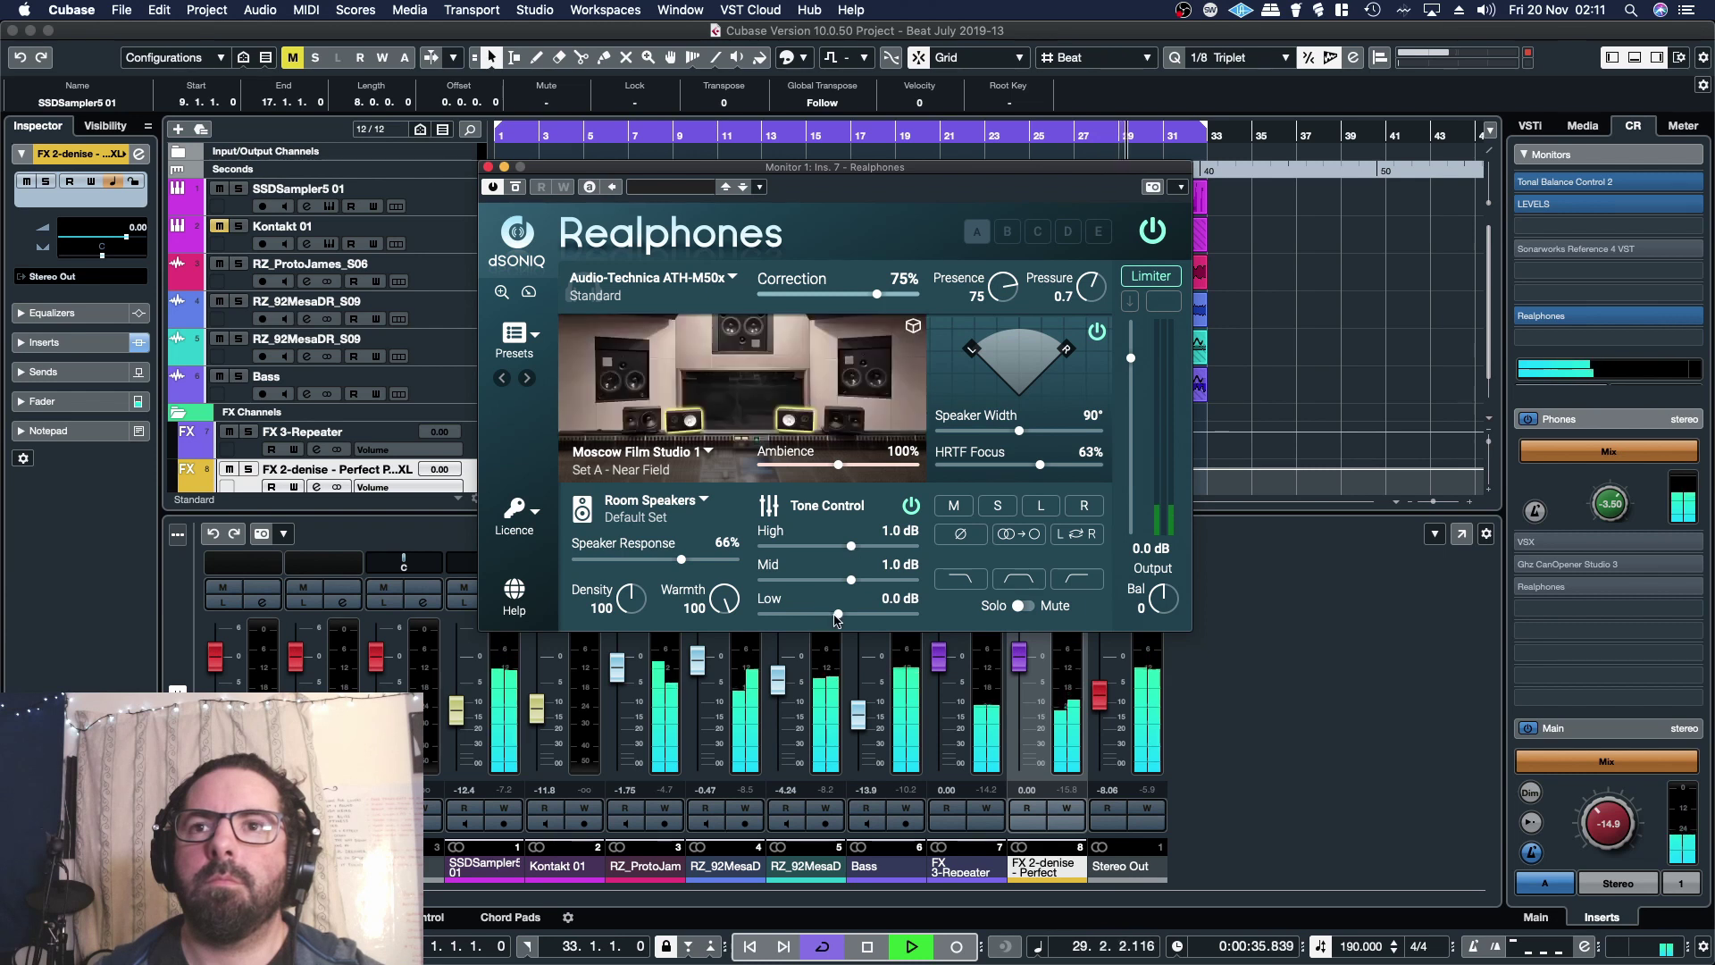
pyautogui.moveTo(837, 616); pyautogui.dragTo(850, 622)
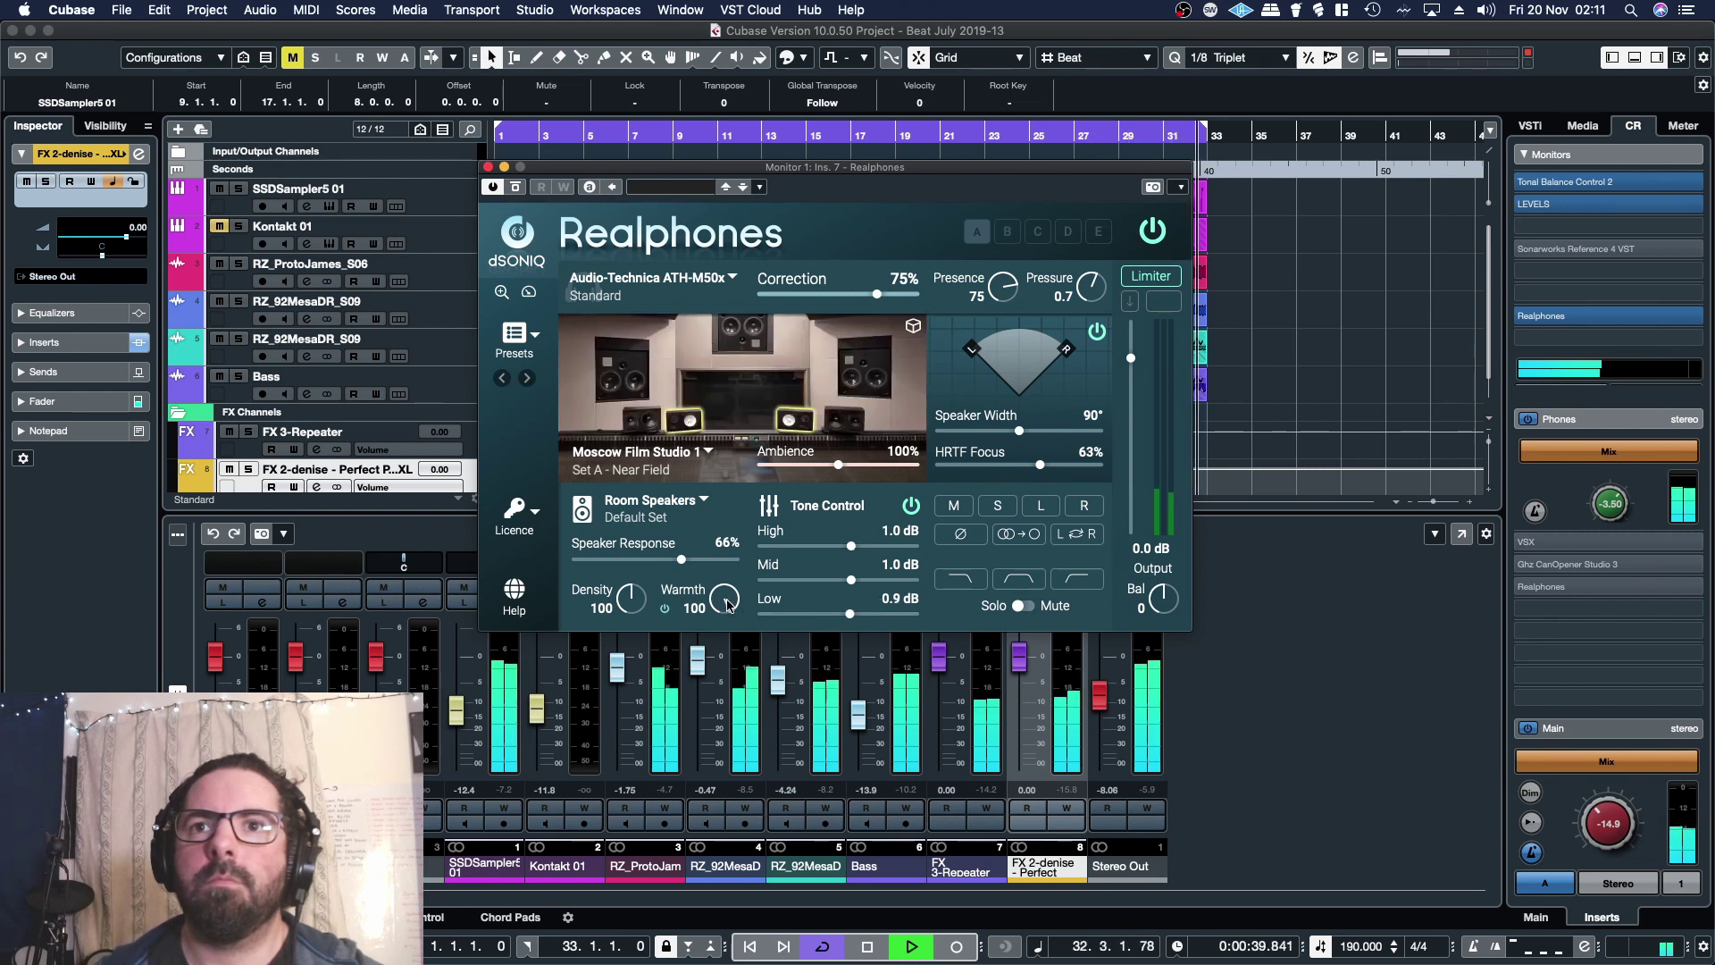
pyautogui.moveTo(727, 598); pyautogui.dragTo(727, 572)
pyautogui.moveTo(624, 604); pyautogui.dragTo(625, 610)
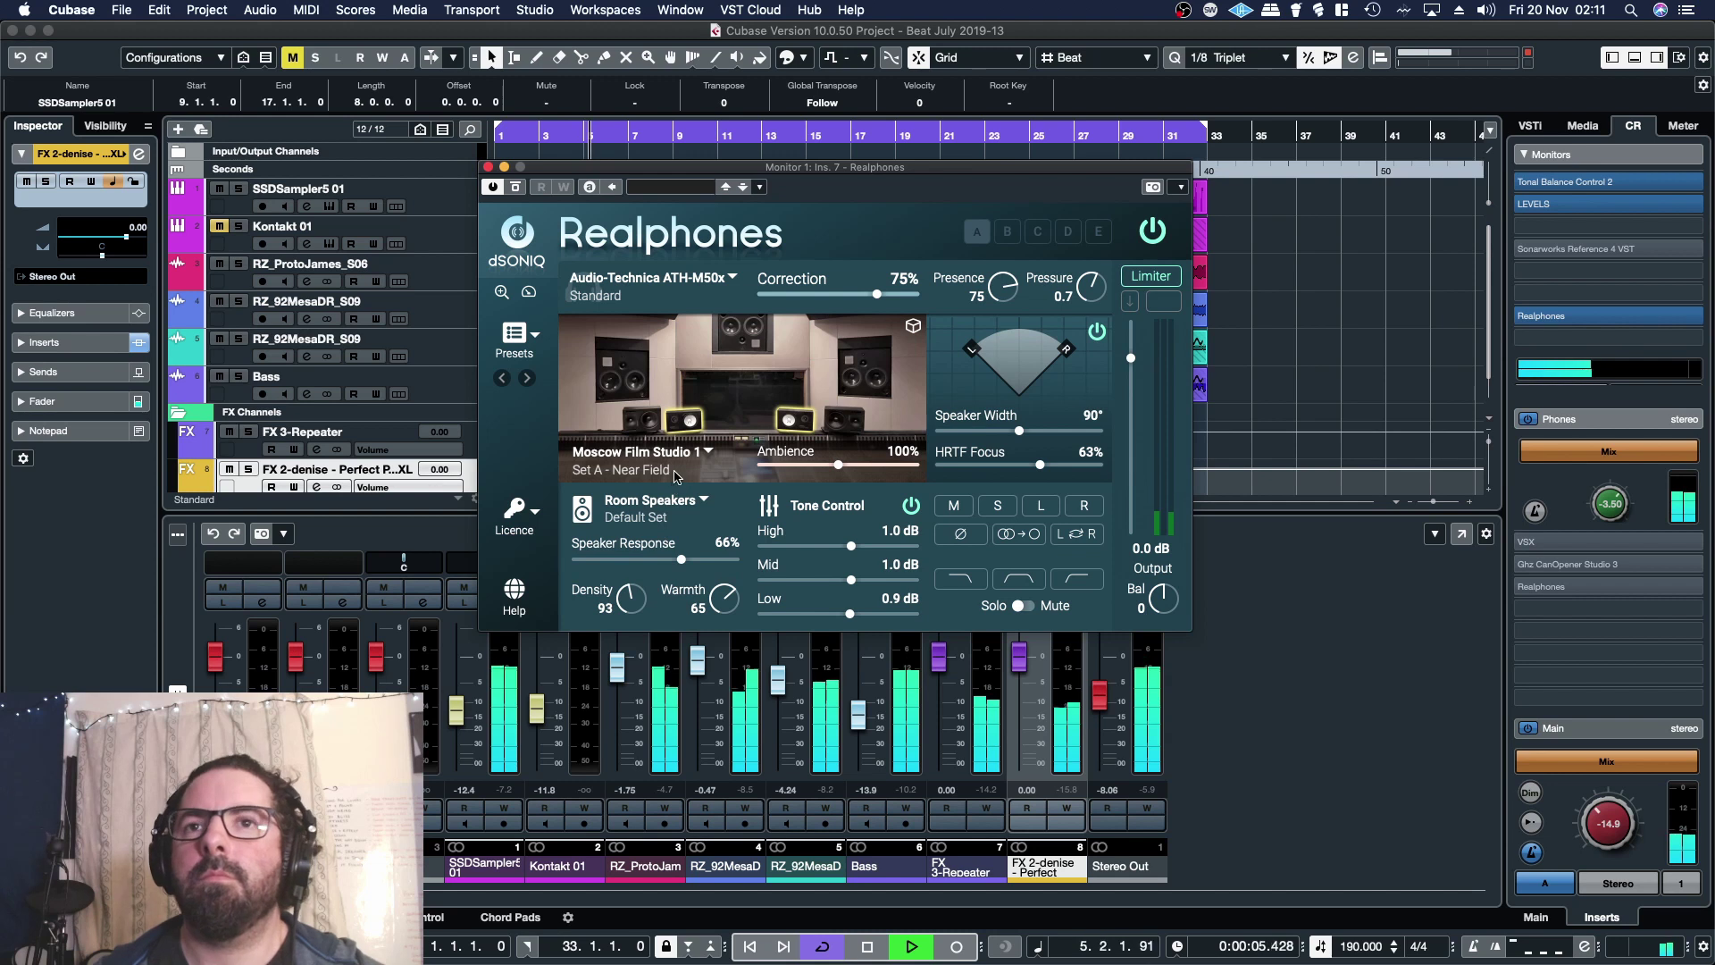
pyautogui.click(679, 458)
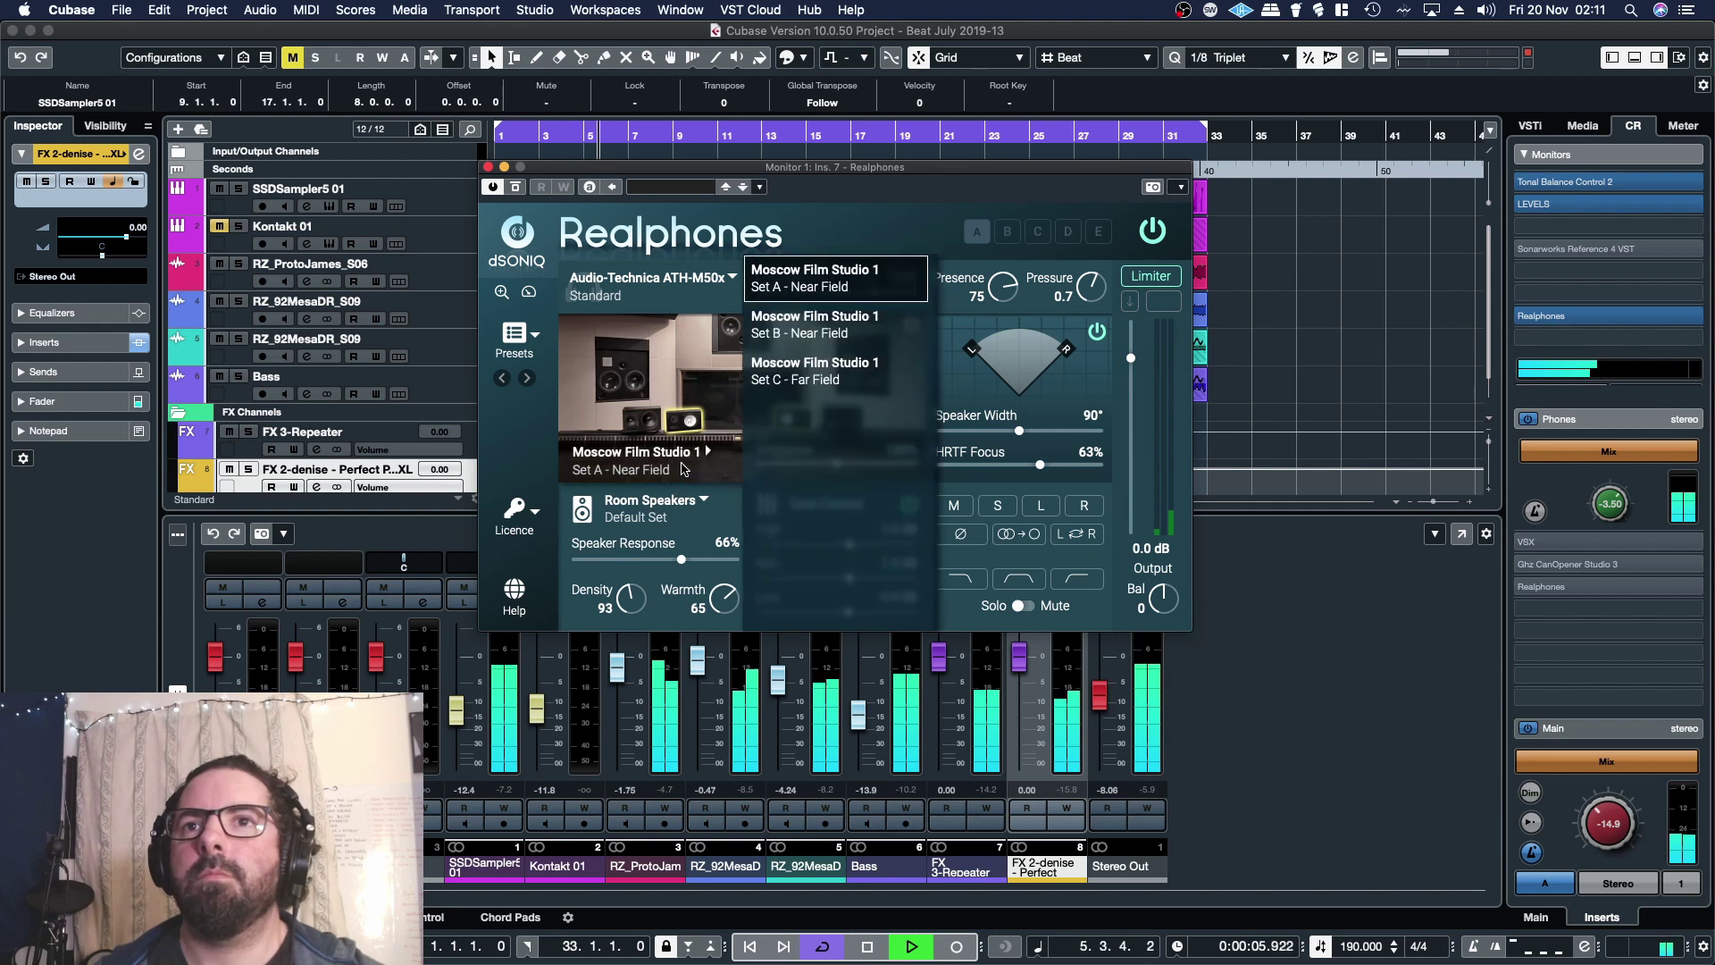
pyautogui.click(804, 283)
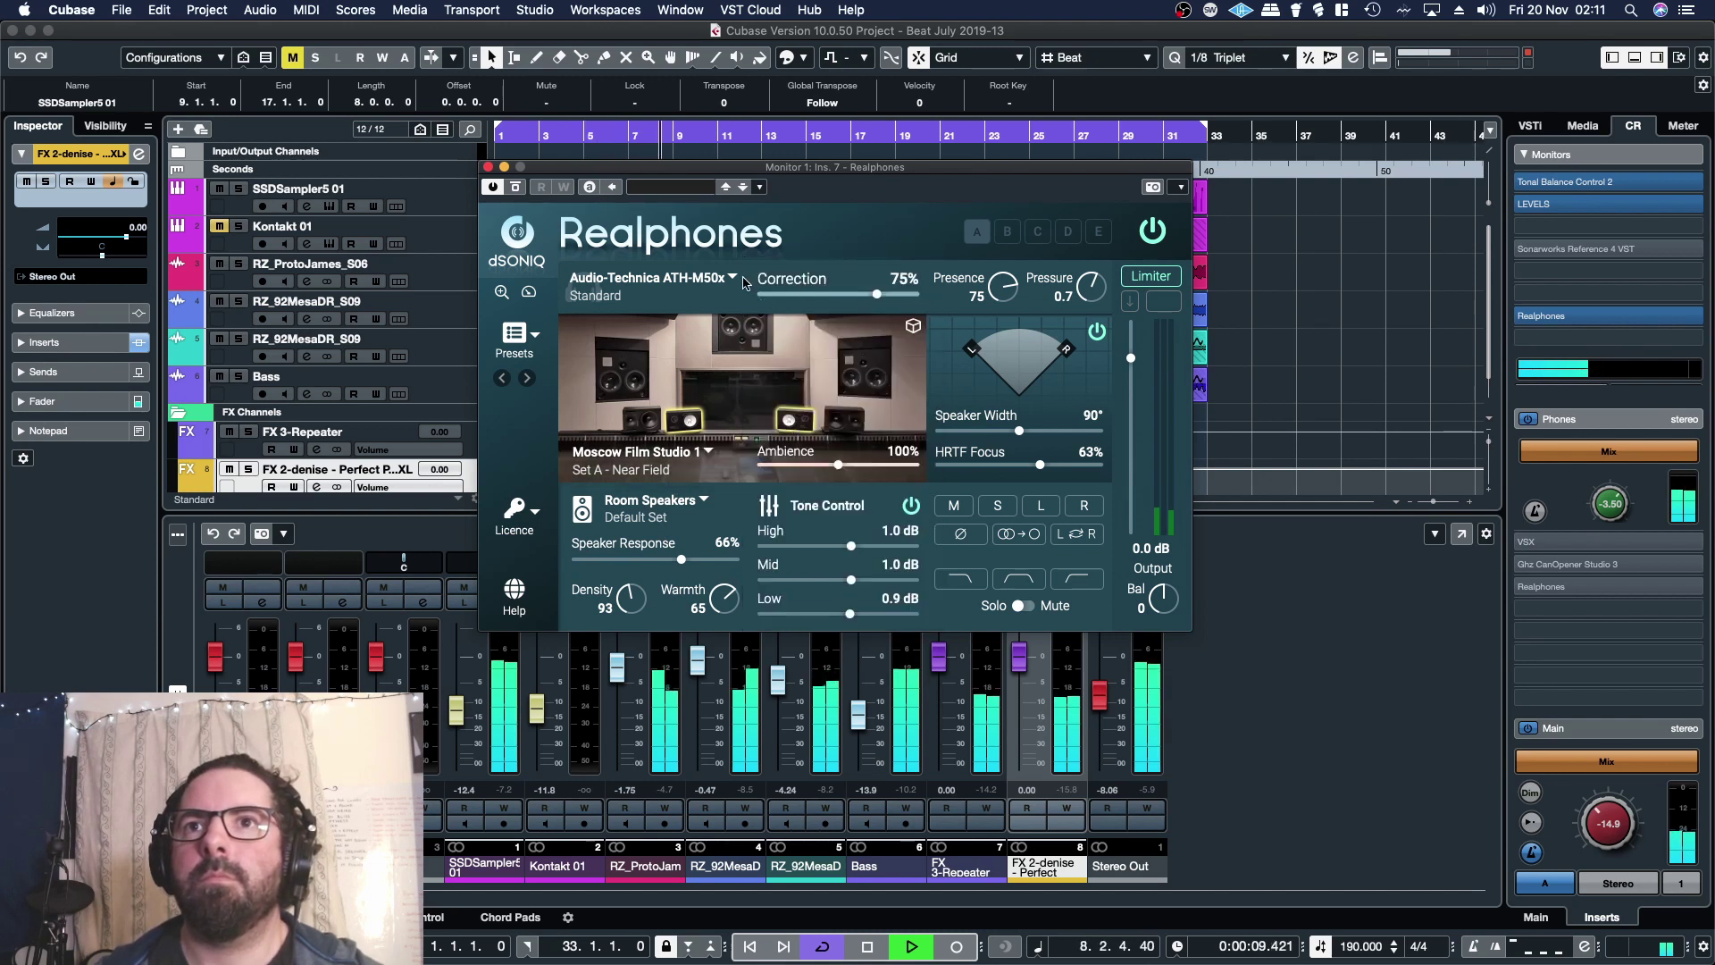
pyautogui.click(578, 388)
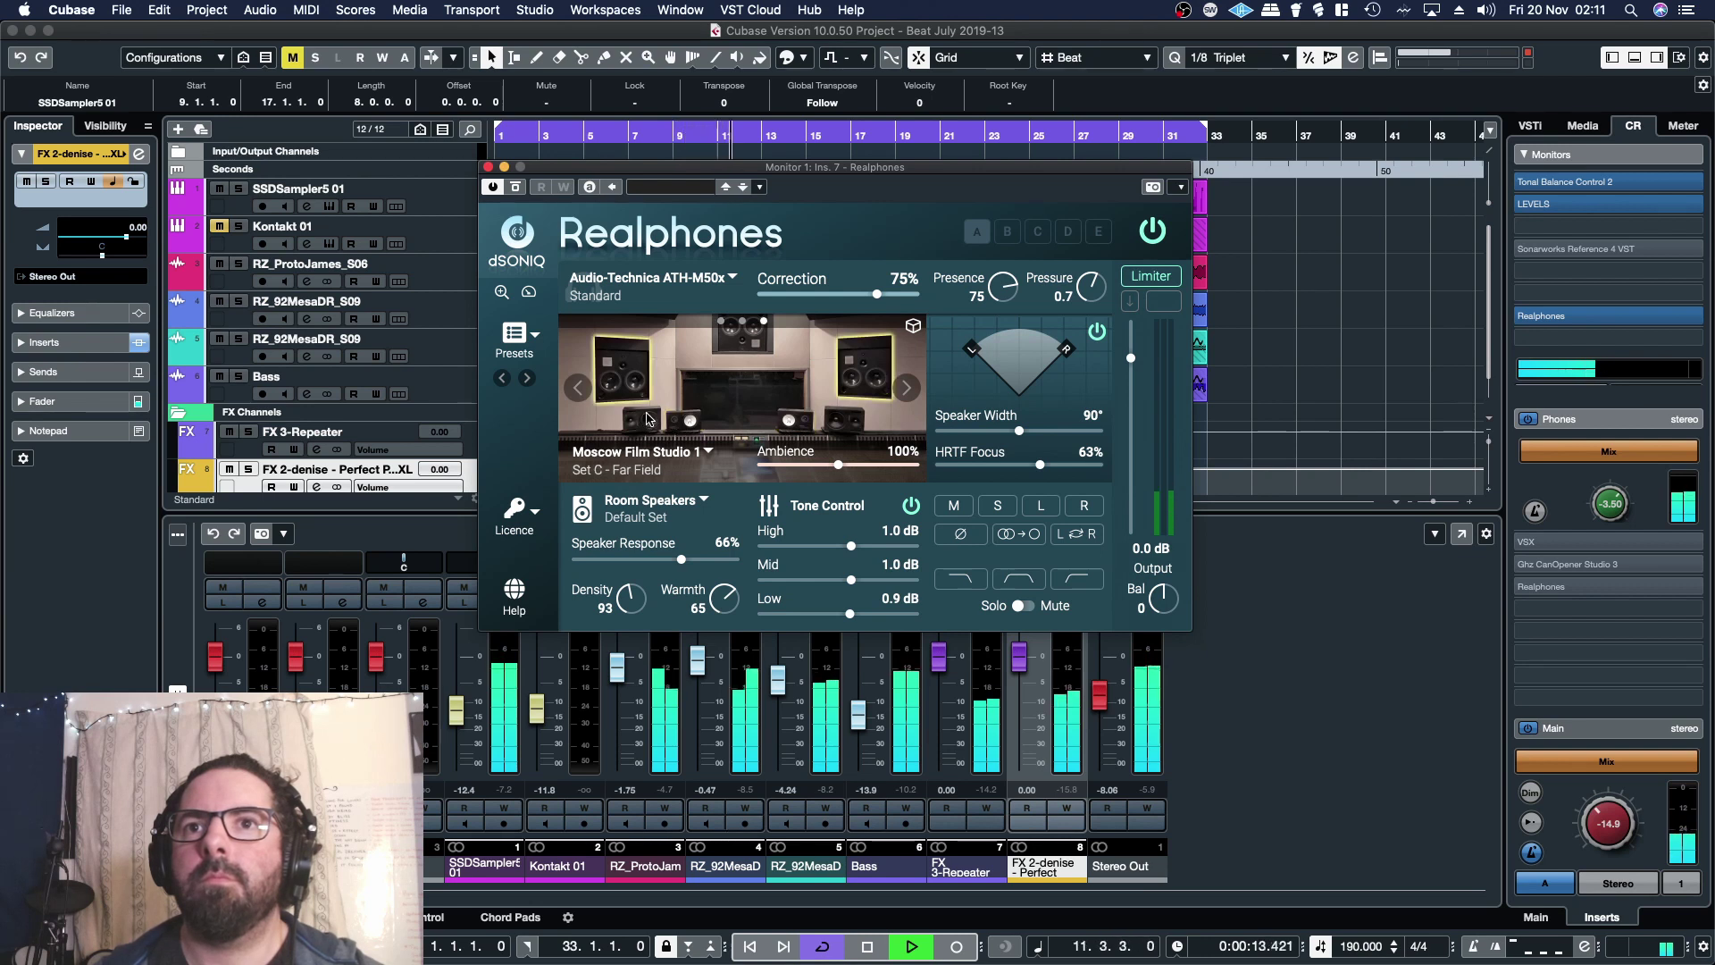
pyautogui.click(648, 418)
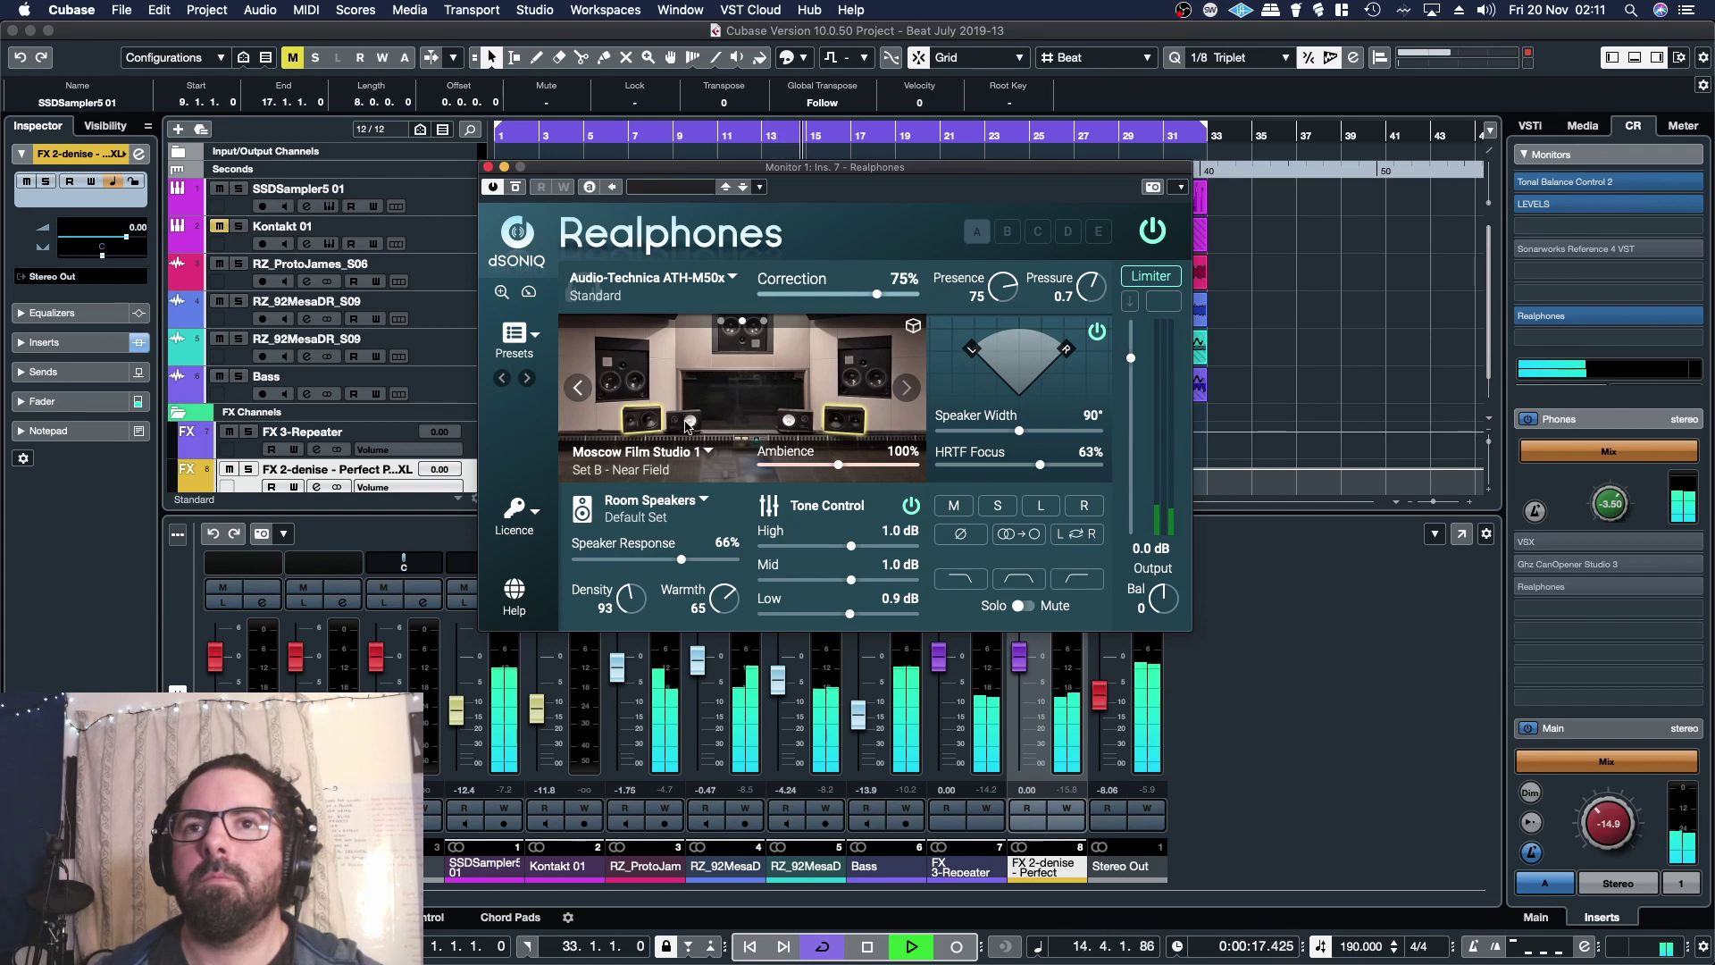
pyautogui.click(688, 421)
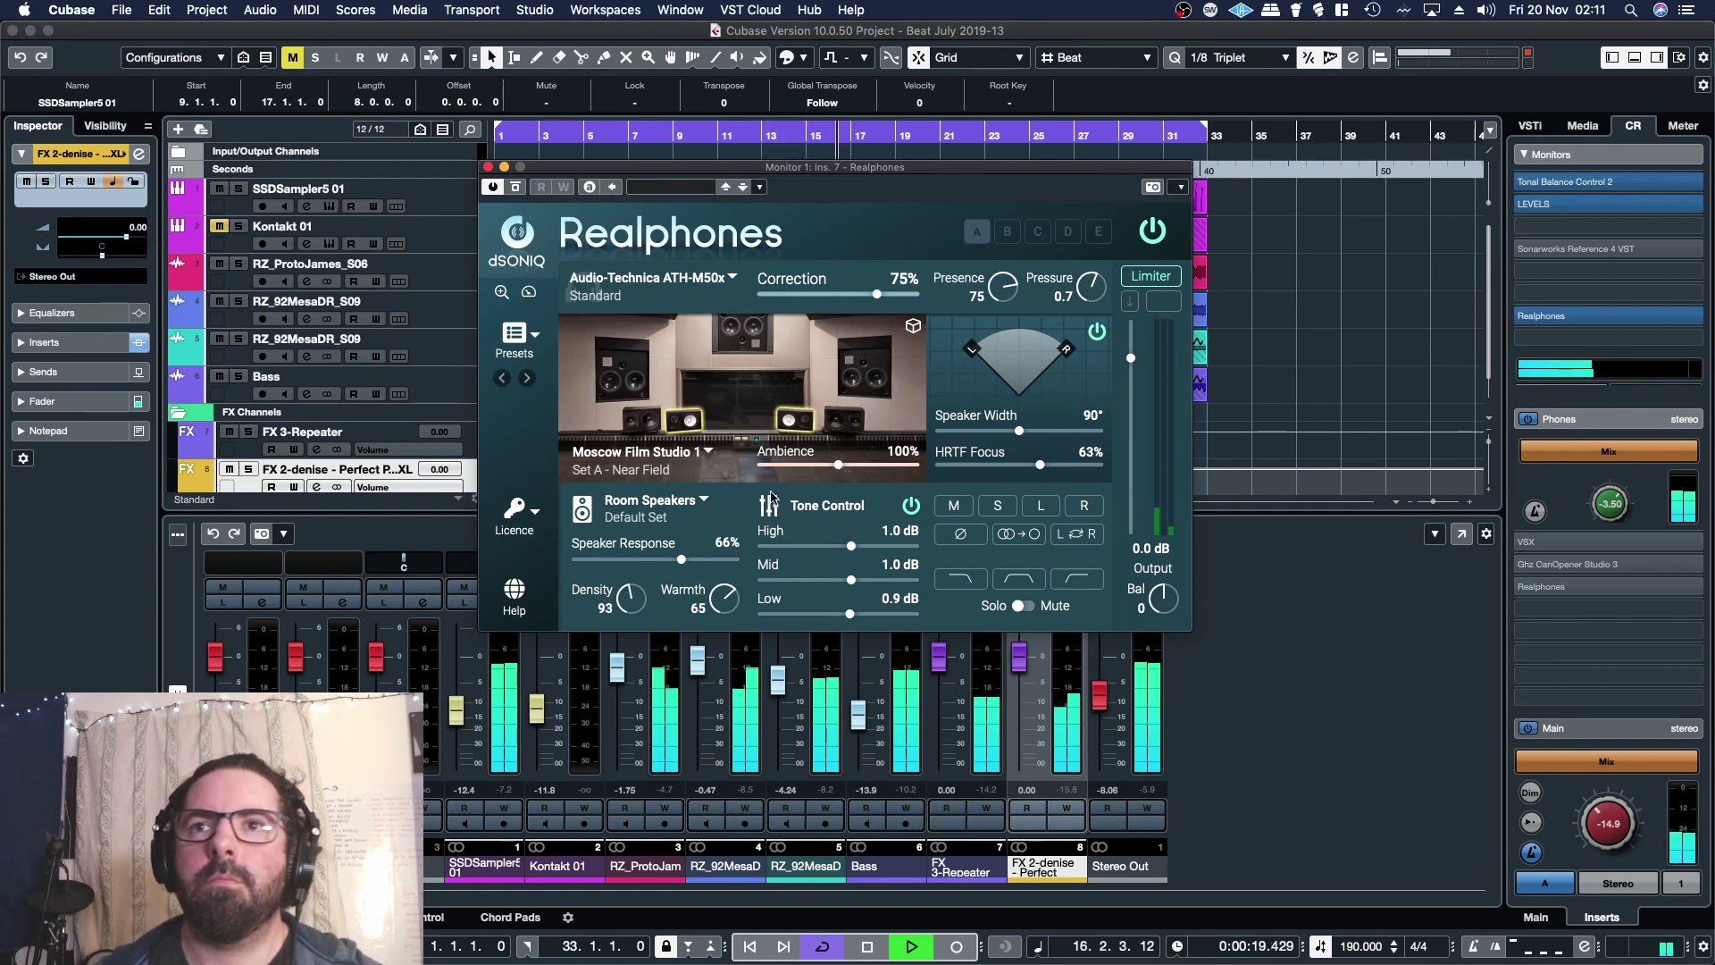
# Set Ambience to 75% and Speaker Width to 99°, then switch HRTF Focus off.
pyautogui.moveTo(831, 471)
pyautogui.mouseDown()
pyautogui.moveTo(806, 476)
pyautogui.moveTo(881, 488)
pyautogui.moveTo(820, 486)
pyautogui.mouseUp()
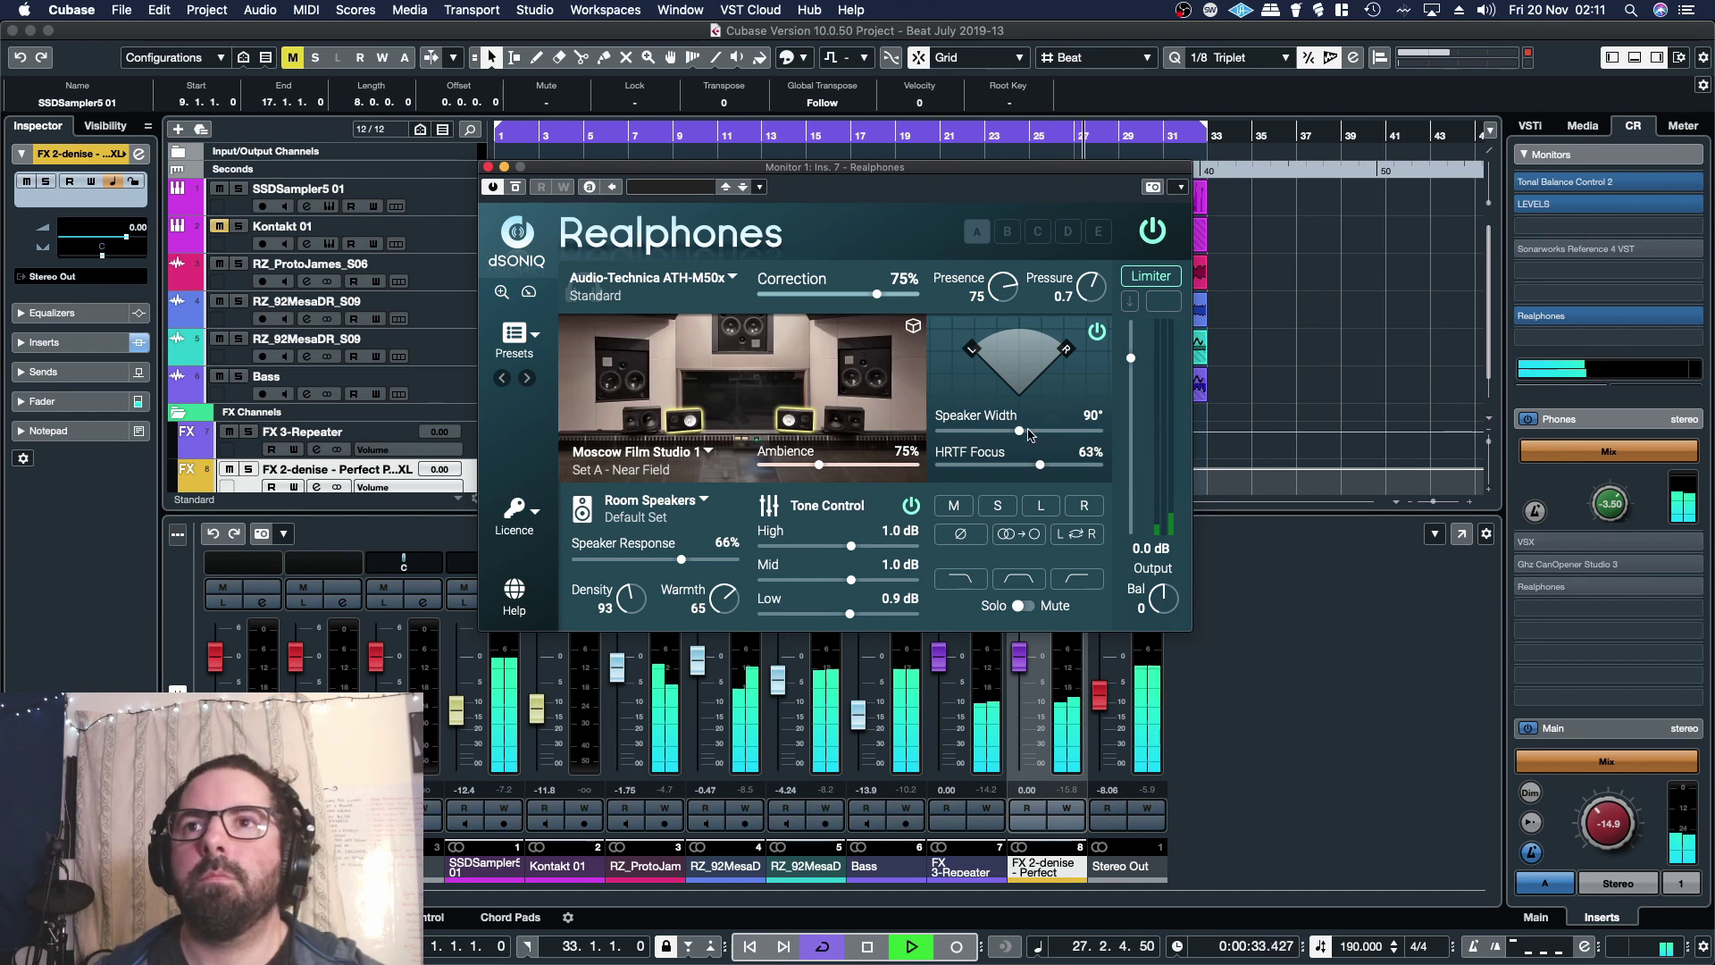
pyautogui.moveTo(1019, 431); pyautogui.dragTo(1029, 436)
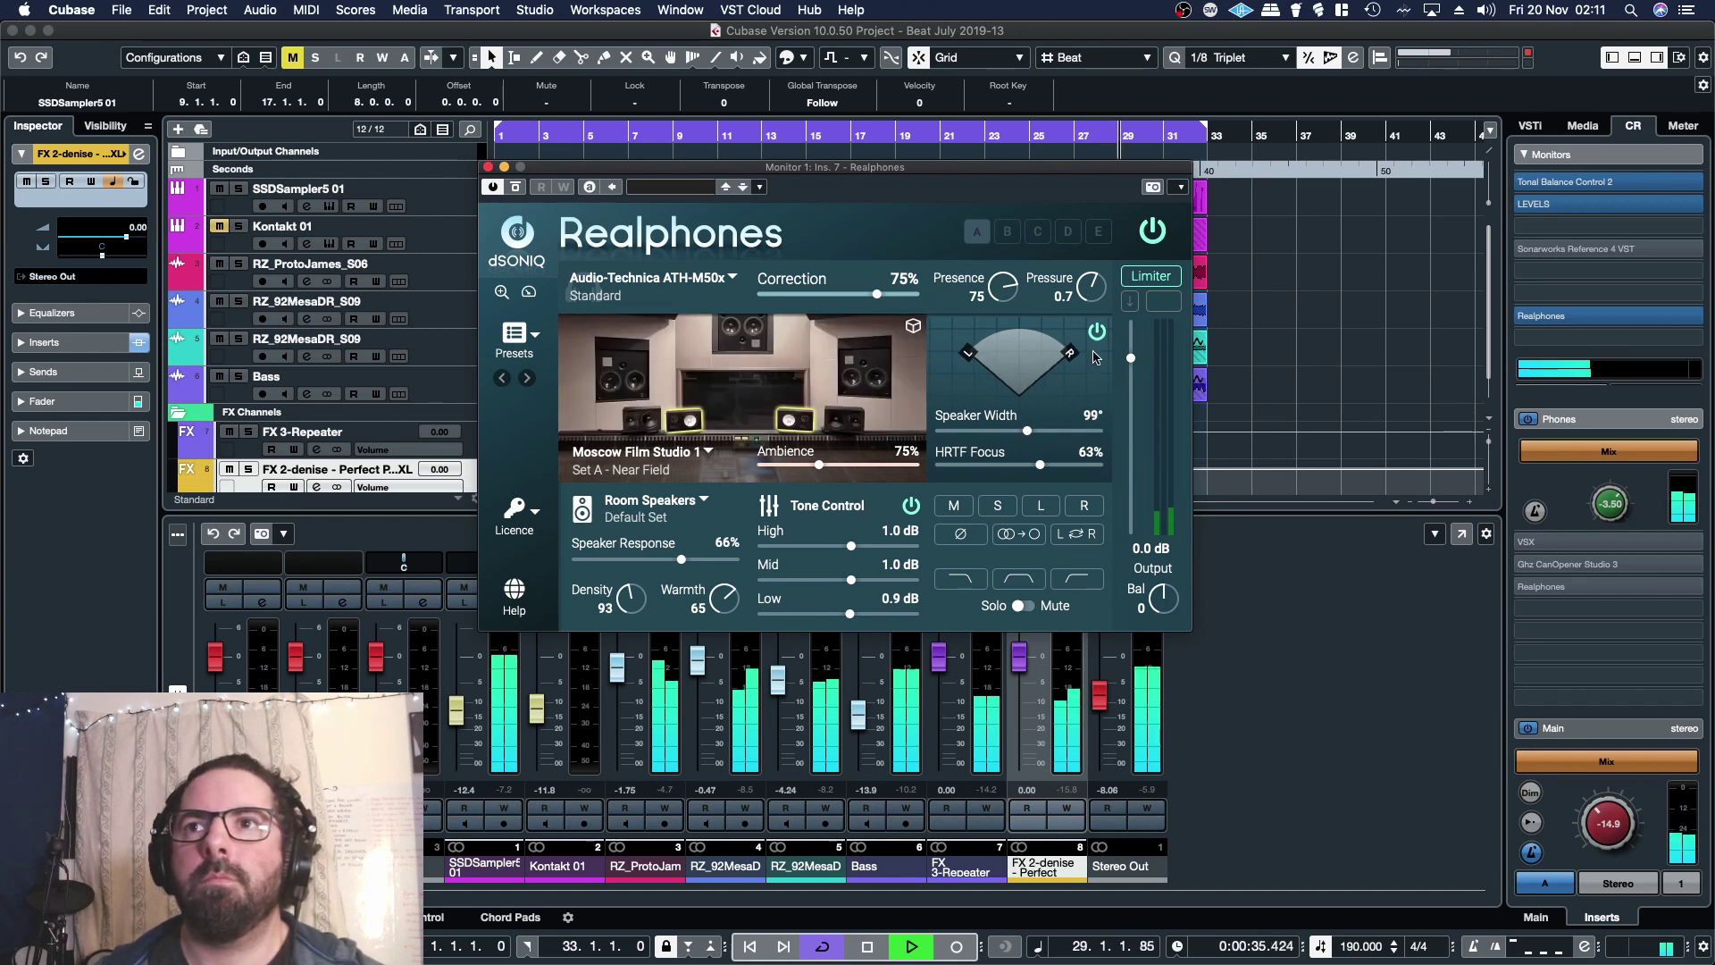
pyautogui.click(1097, 332)
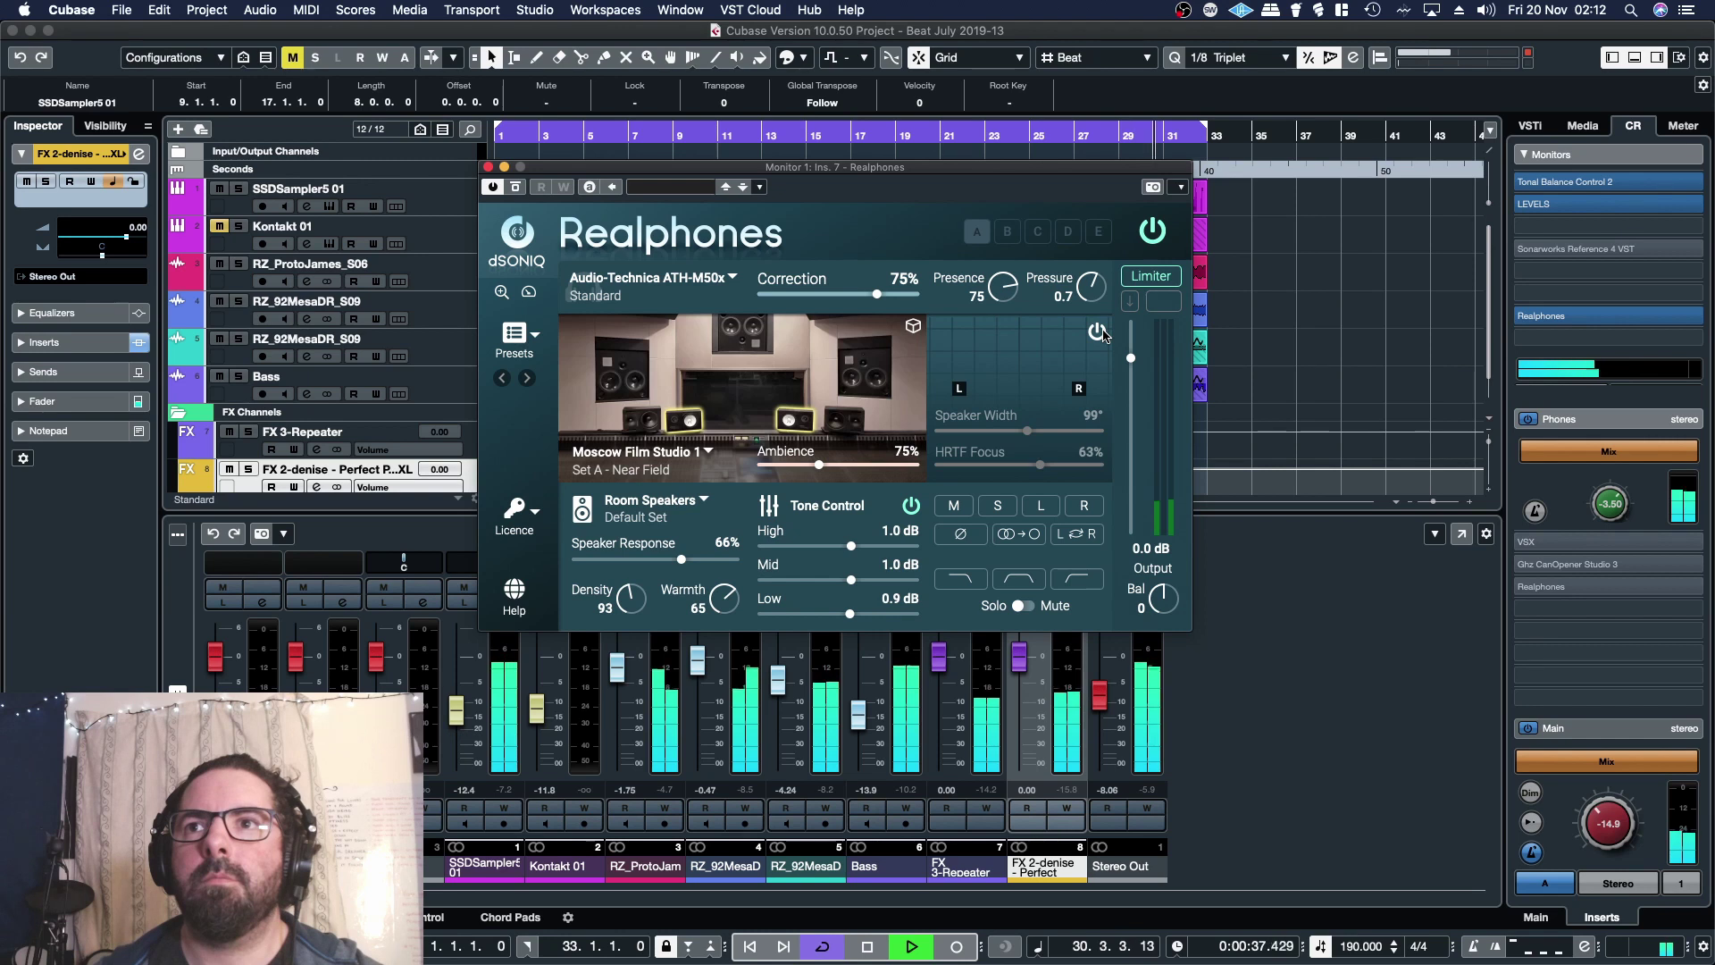
pyautogui.click(1099, 331)
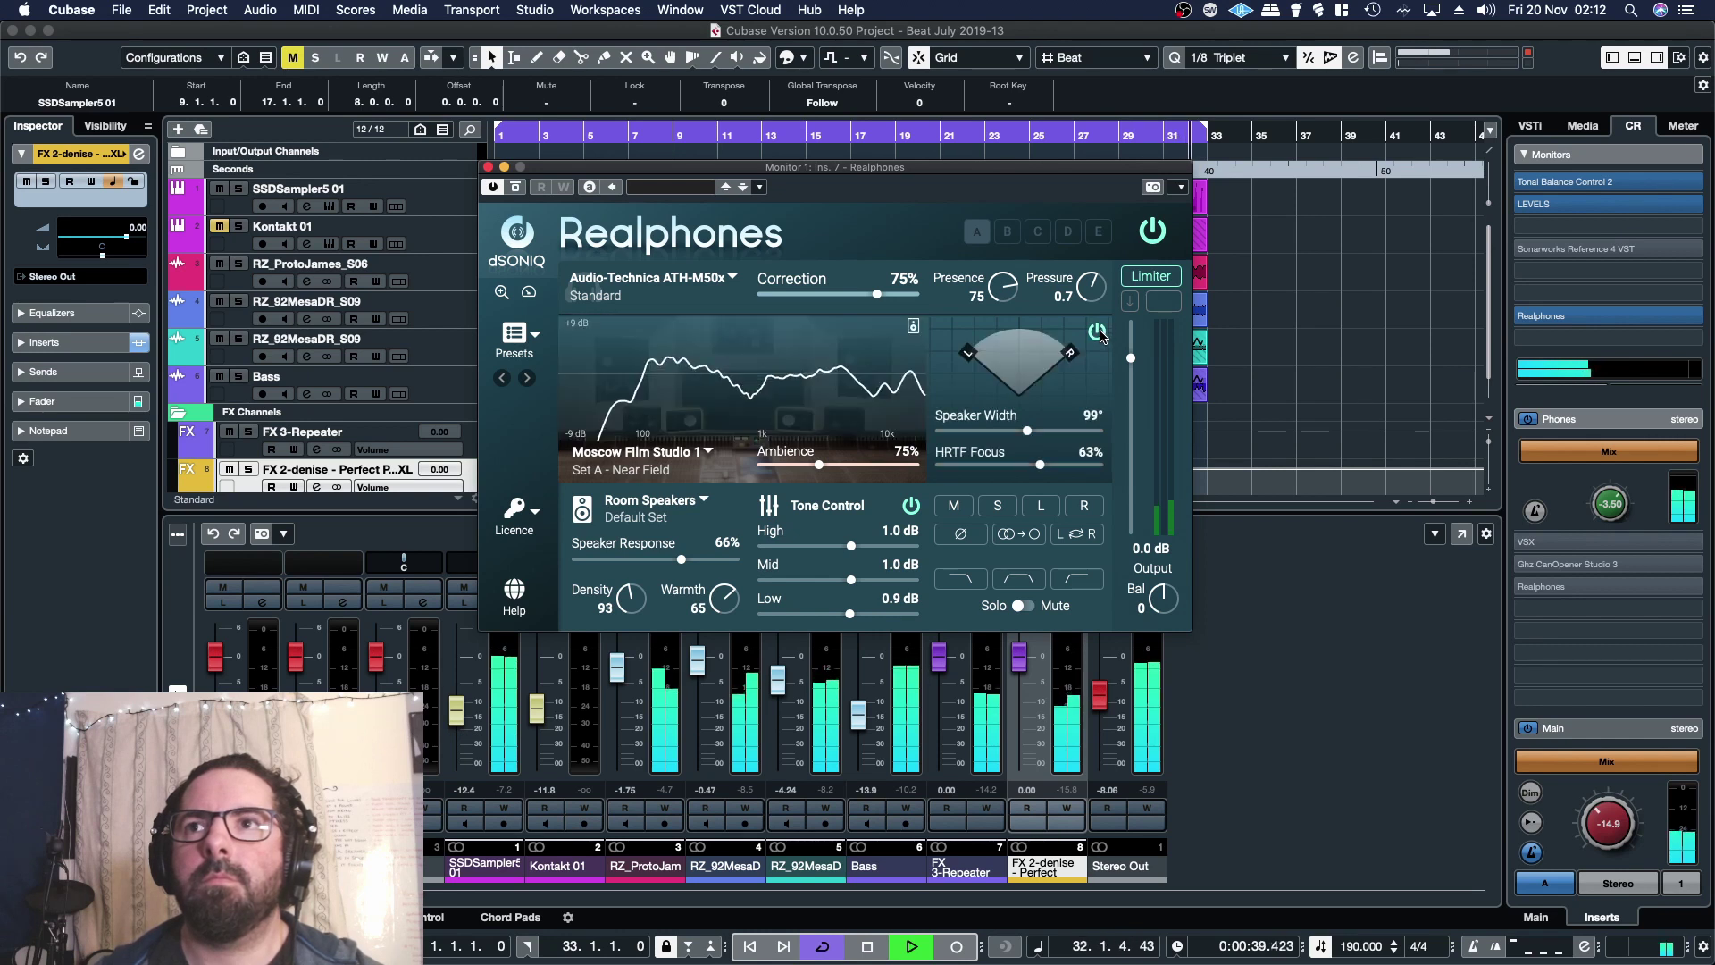
pyautogui.click(939, 477)
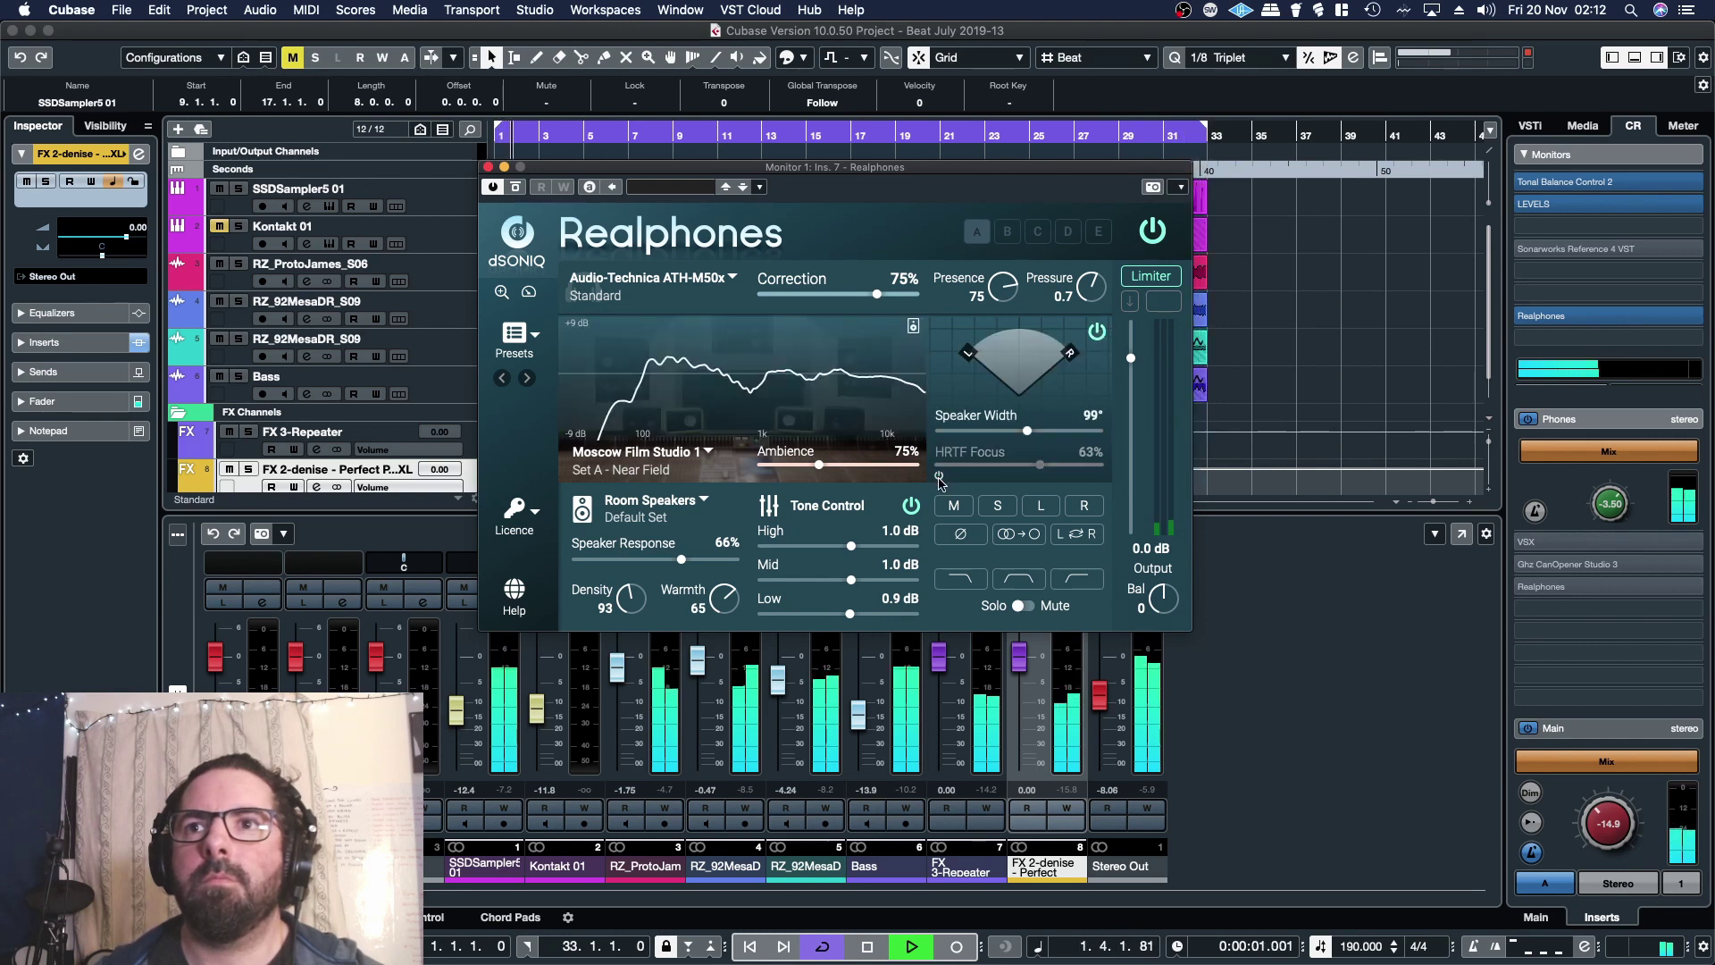
# Re-enable HRTF Focus, audition side and left monitoring, settle on mono, and raise Low to 2.8 dB.
pyautogui.click(939, 478)
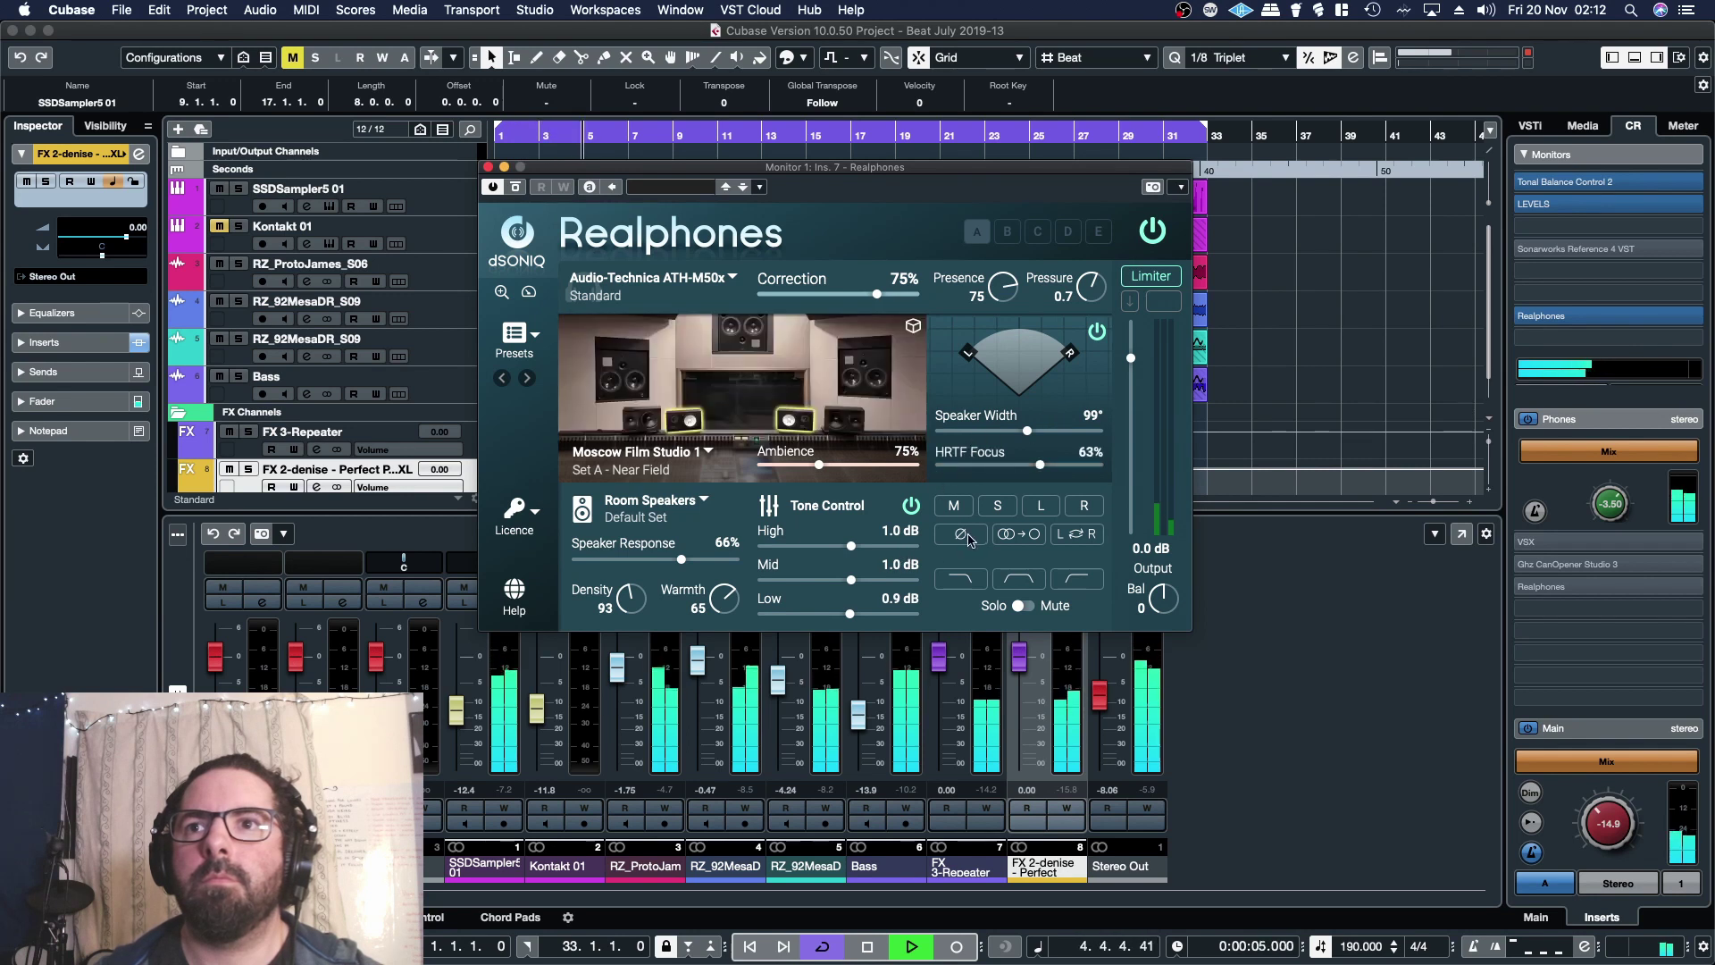
pyautogui.click(955, 507)
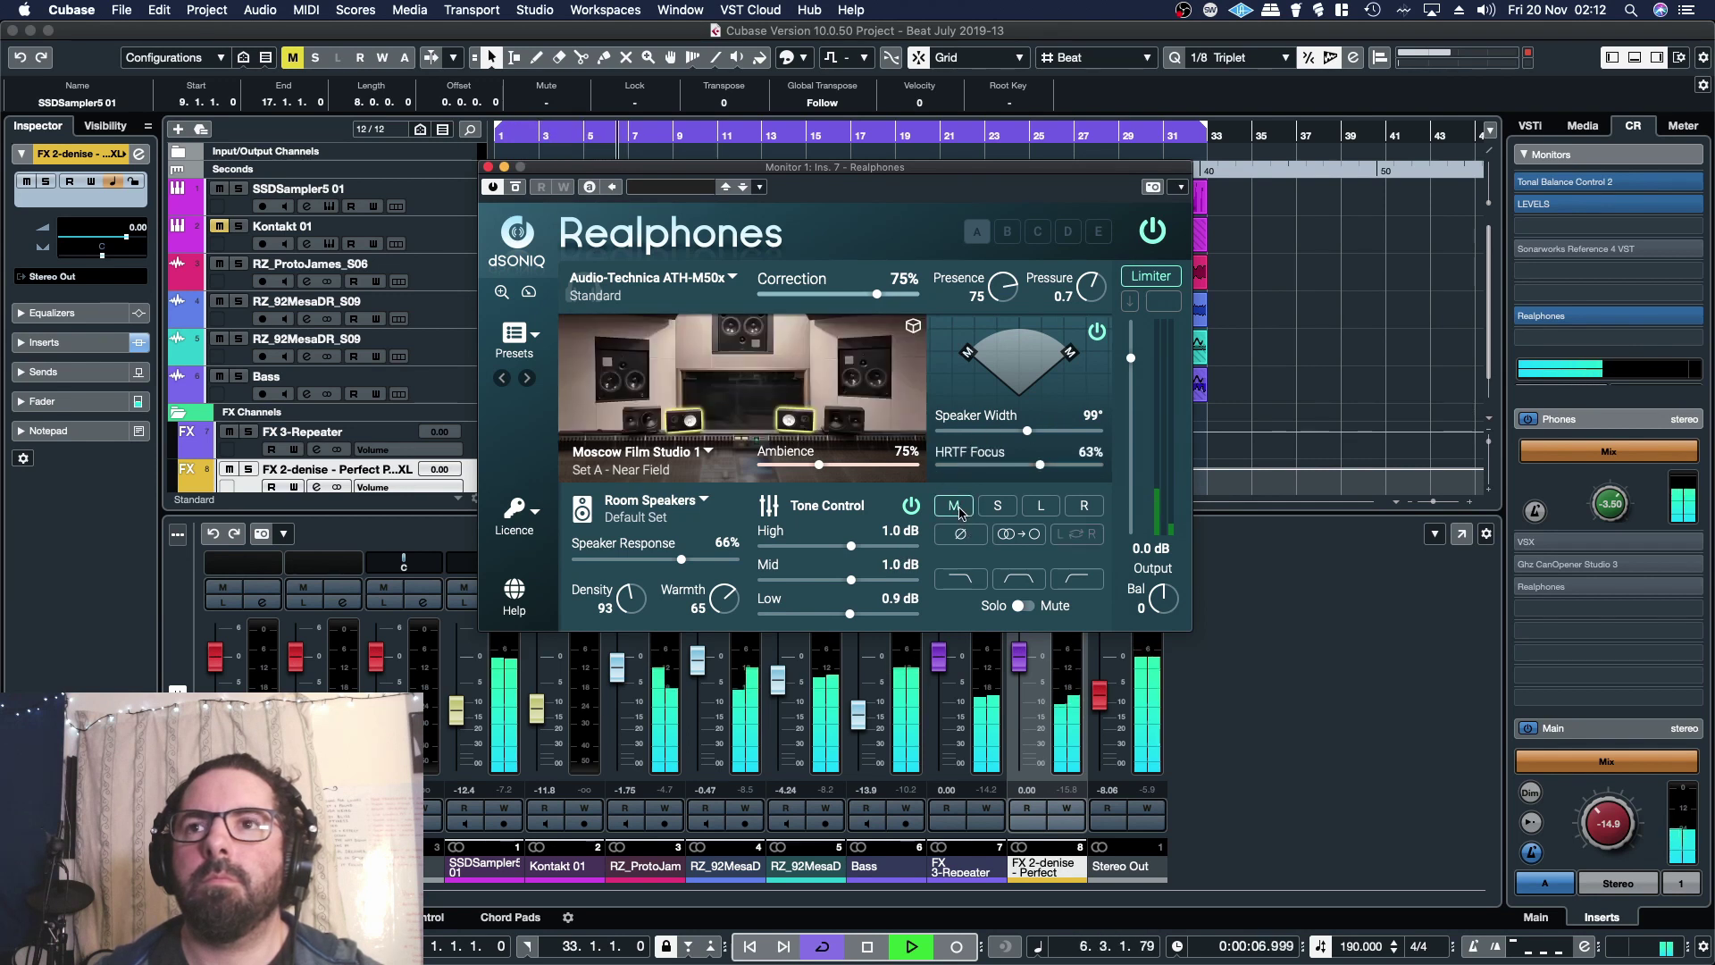
pyautogui.click(998, 507)
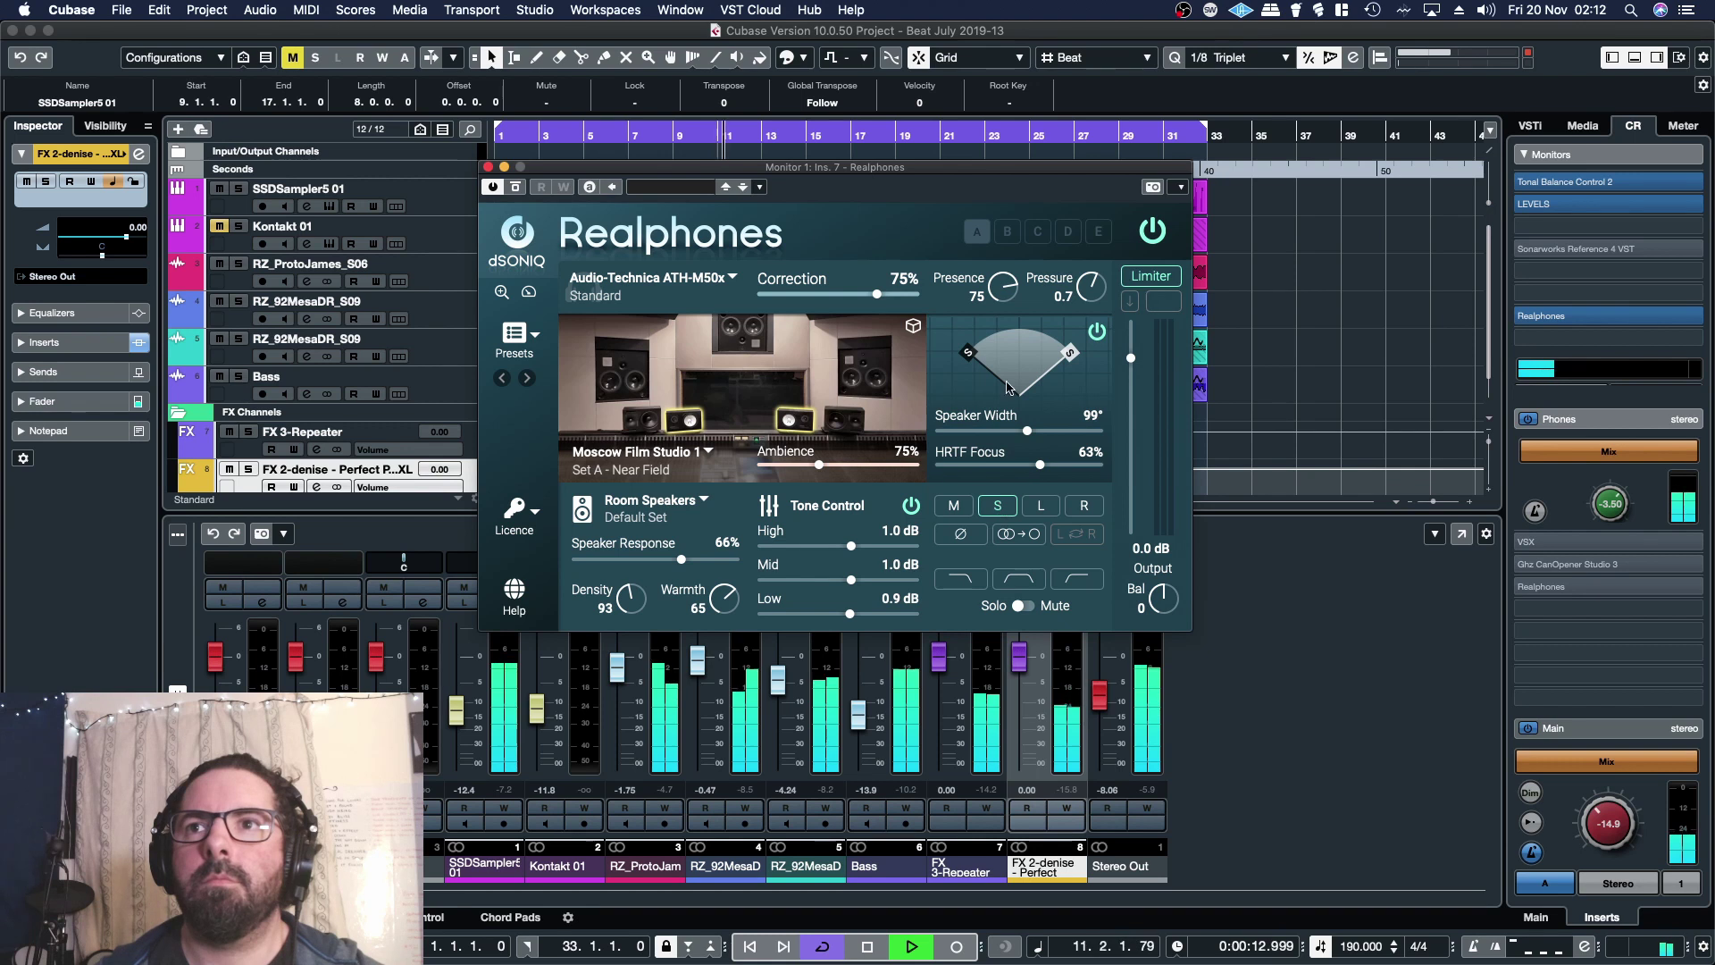
pyautogui.moveTo(1027, 433)
pyautogui.mouseDown()
pyautogui.moveTo(976, 439)
pyautogui.moveTo(1047, 457)
pyautogui.moveTo(1002, 456)
pyautogui.mouseUp()
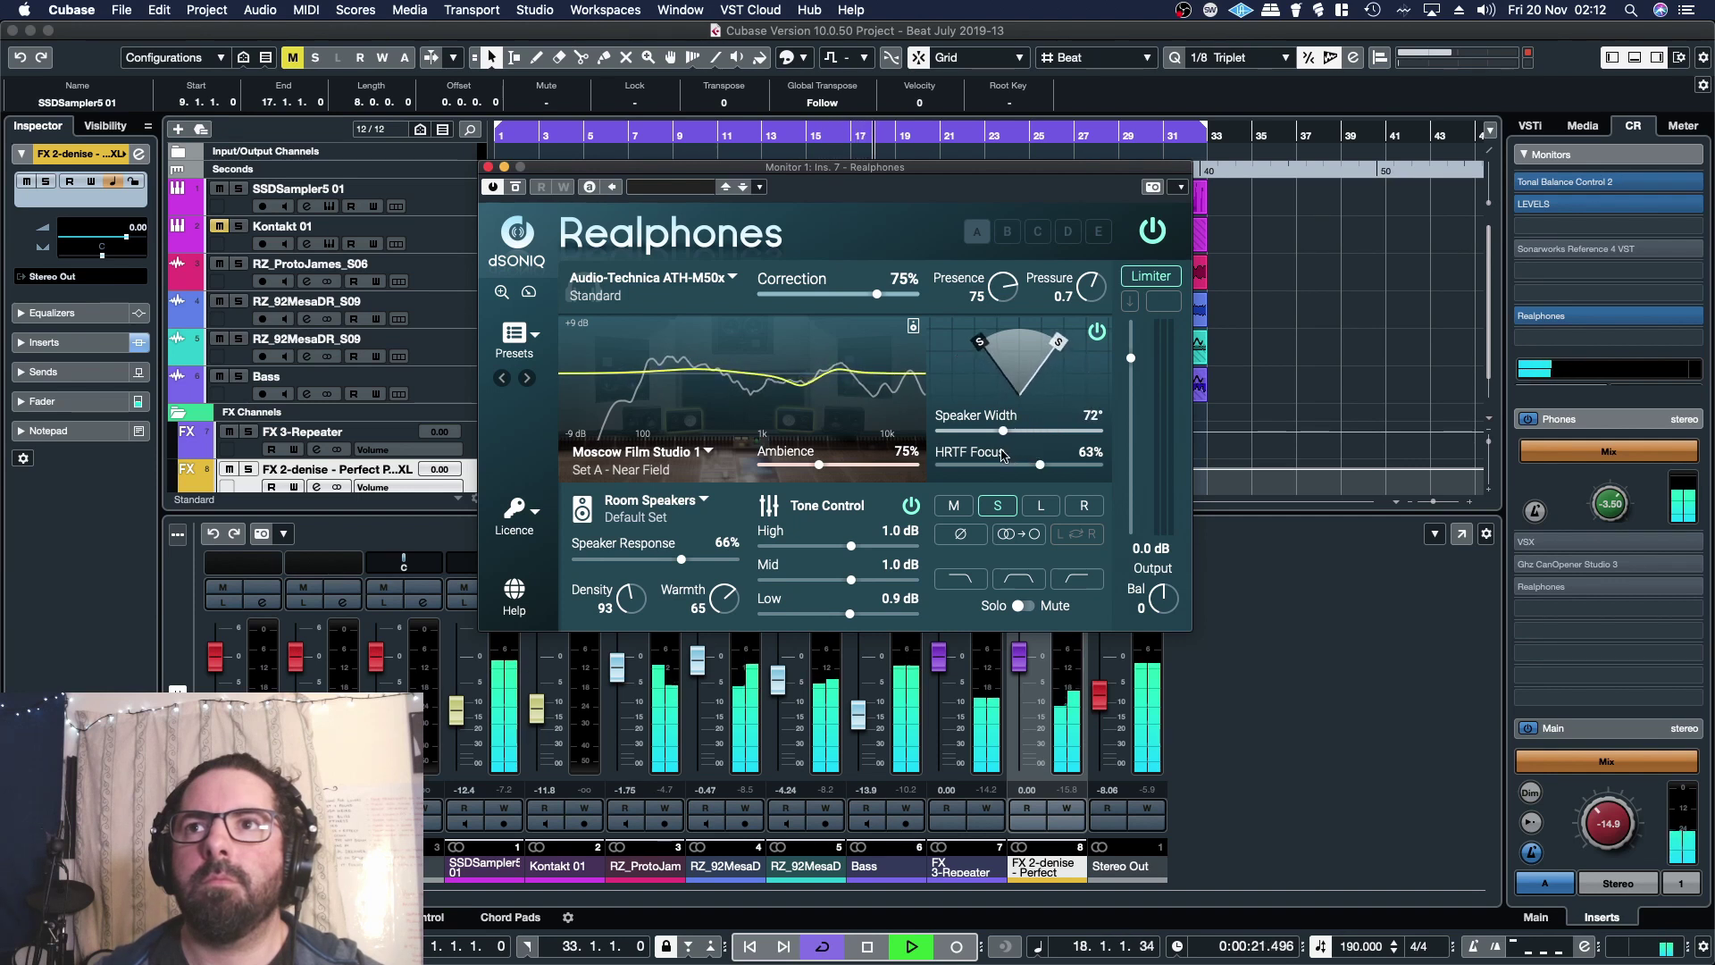
pyautogui.click(1042, 509)
pyautogui.click(1083, 509)
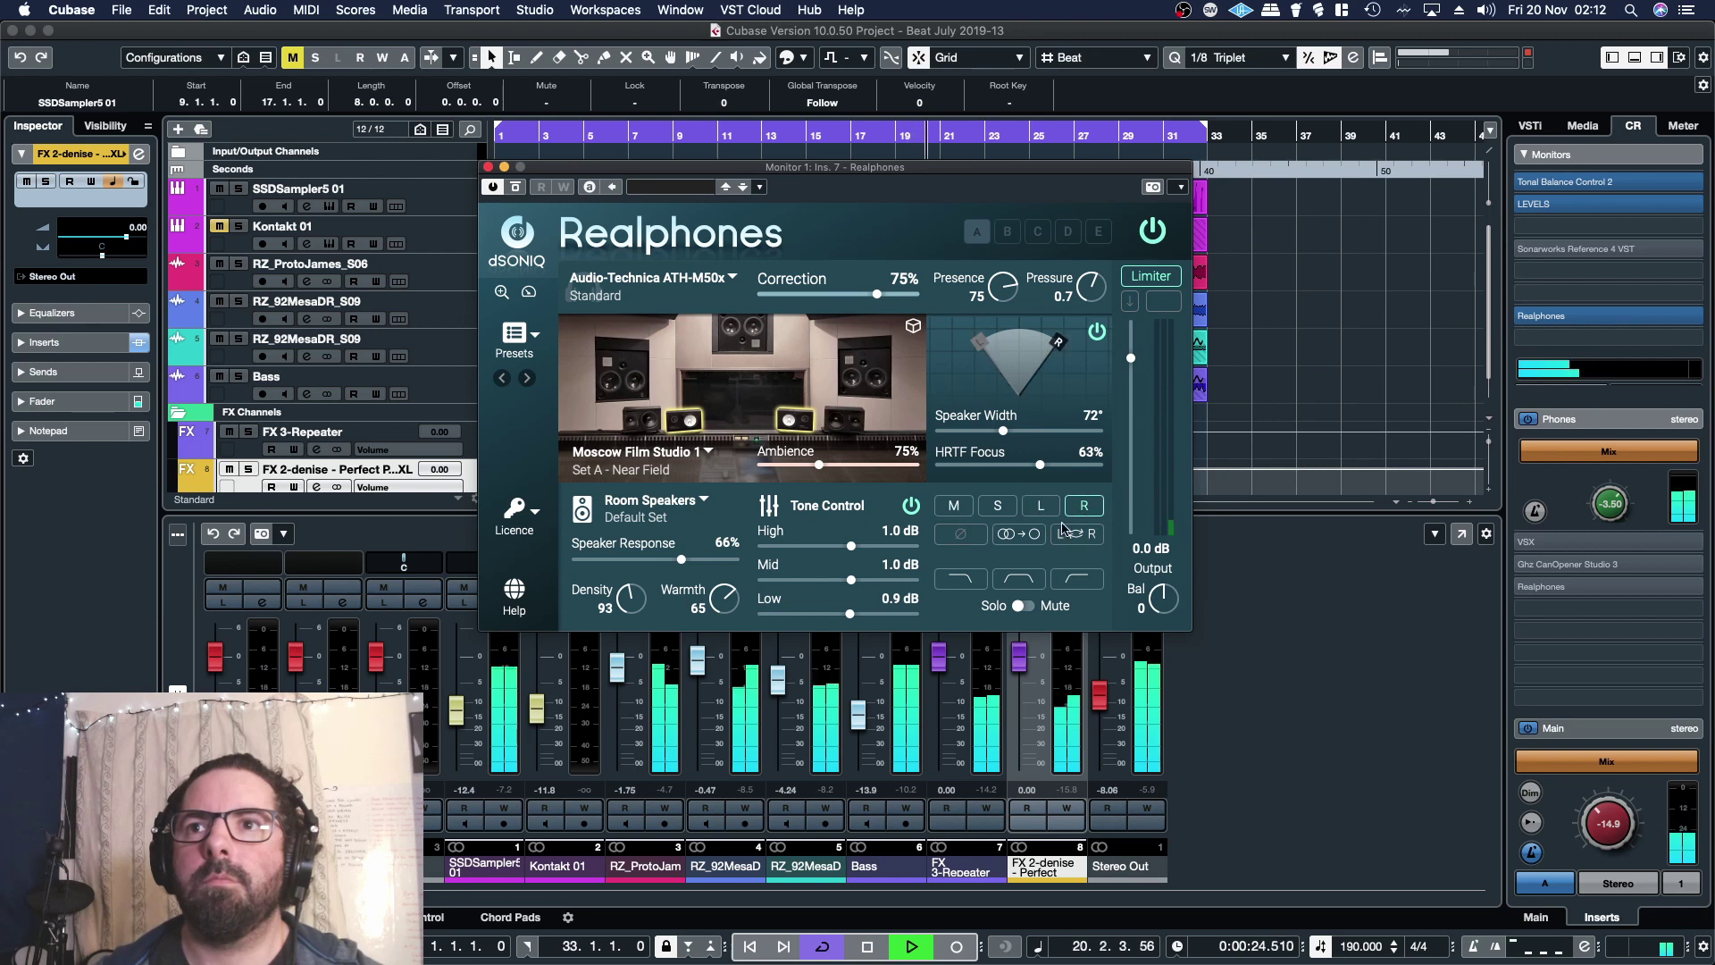
pyautogui.click(960, 508)
pyautogui.click(960, 578)
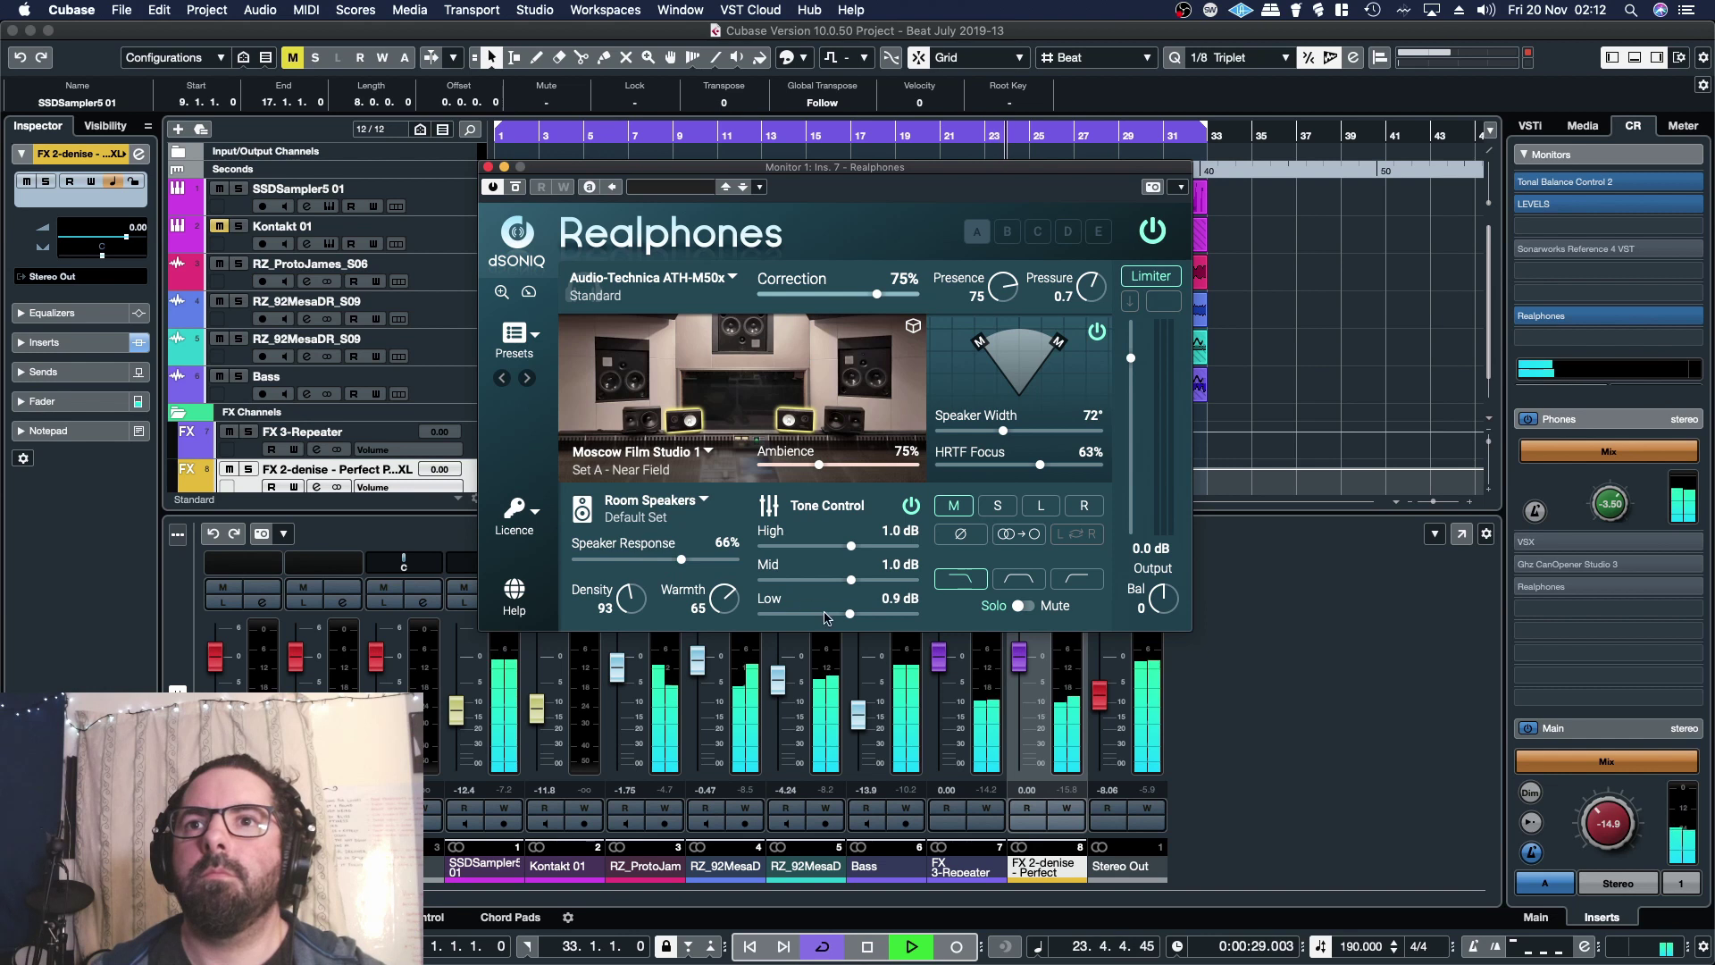
pyautogui.moveTo(849, 616)
pyautogui.mouseDown()
pyautogui.moveTo(902, 631)
pyautogui.moveTo(871, 617)
pyautogui.moveTo(871, 580)
pyautogui.moveTo(767, 586)
pyautogui.moveTo(871, 583)
pyautogui.moveTo(867, 597)
pyautogui.mouseUp()
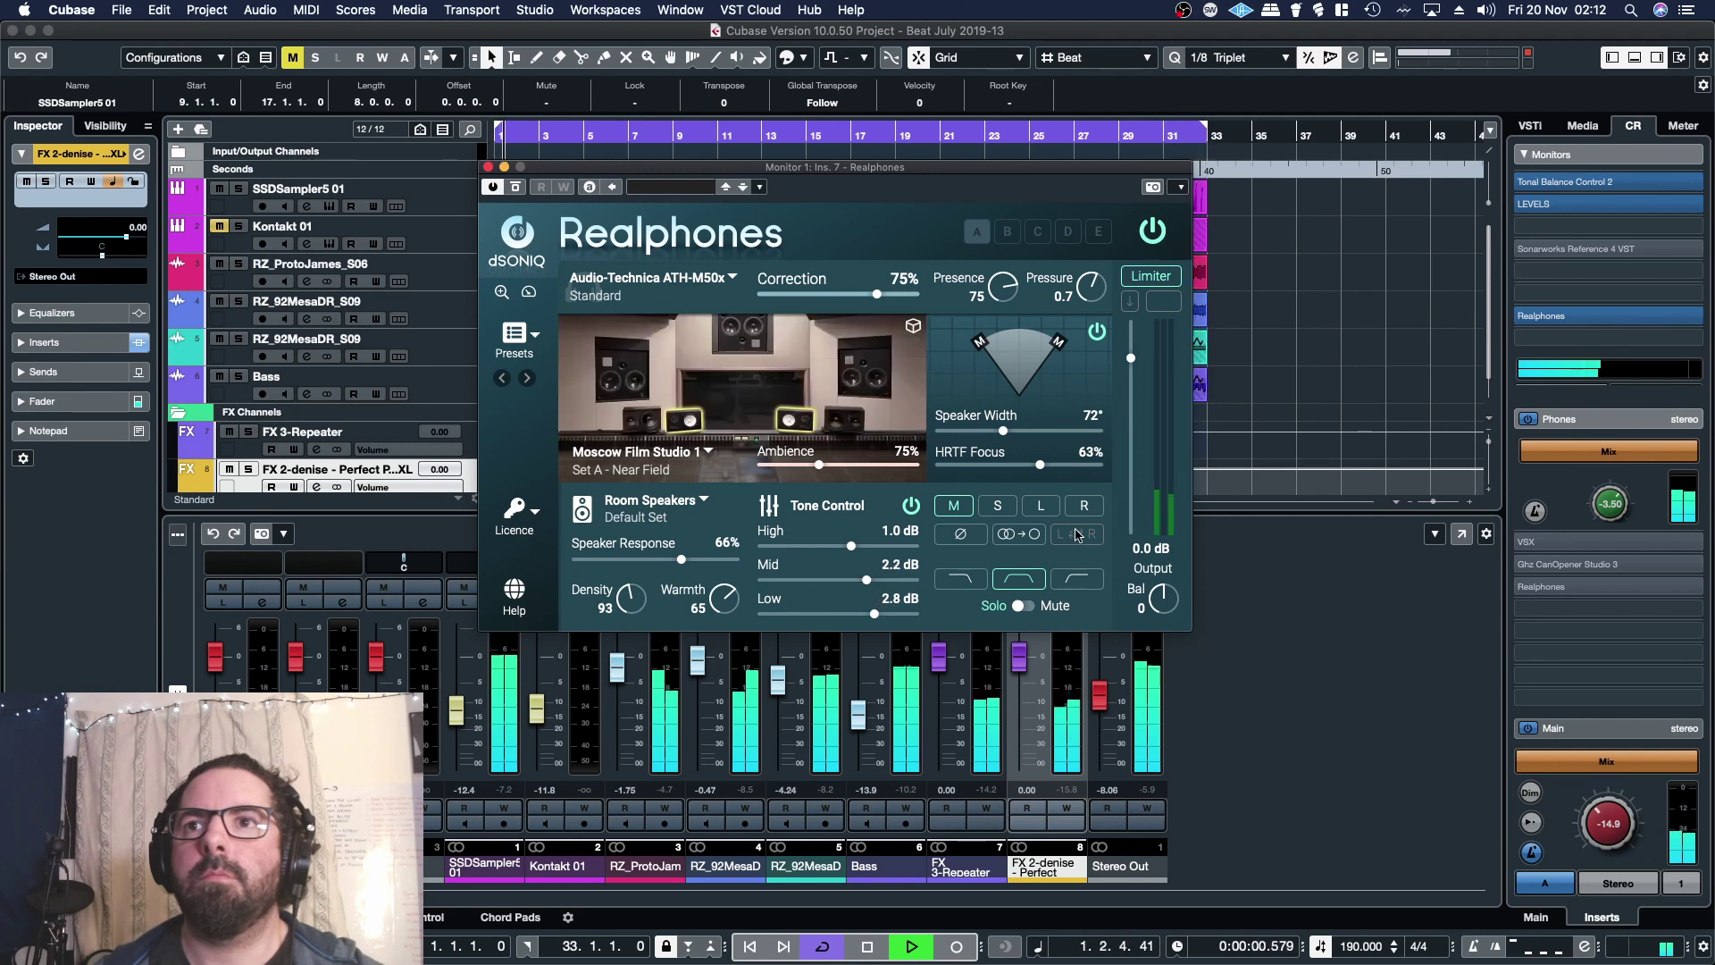
# Set Mid 2.2 dB, High 1.7 dB, Correction 49%, Speaker Width 89°, and Density 67.
pyautogui.click(832, 536)
pyautogui.moveTo(833, 537); pyautogui.dragTo(859, 557)
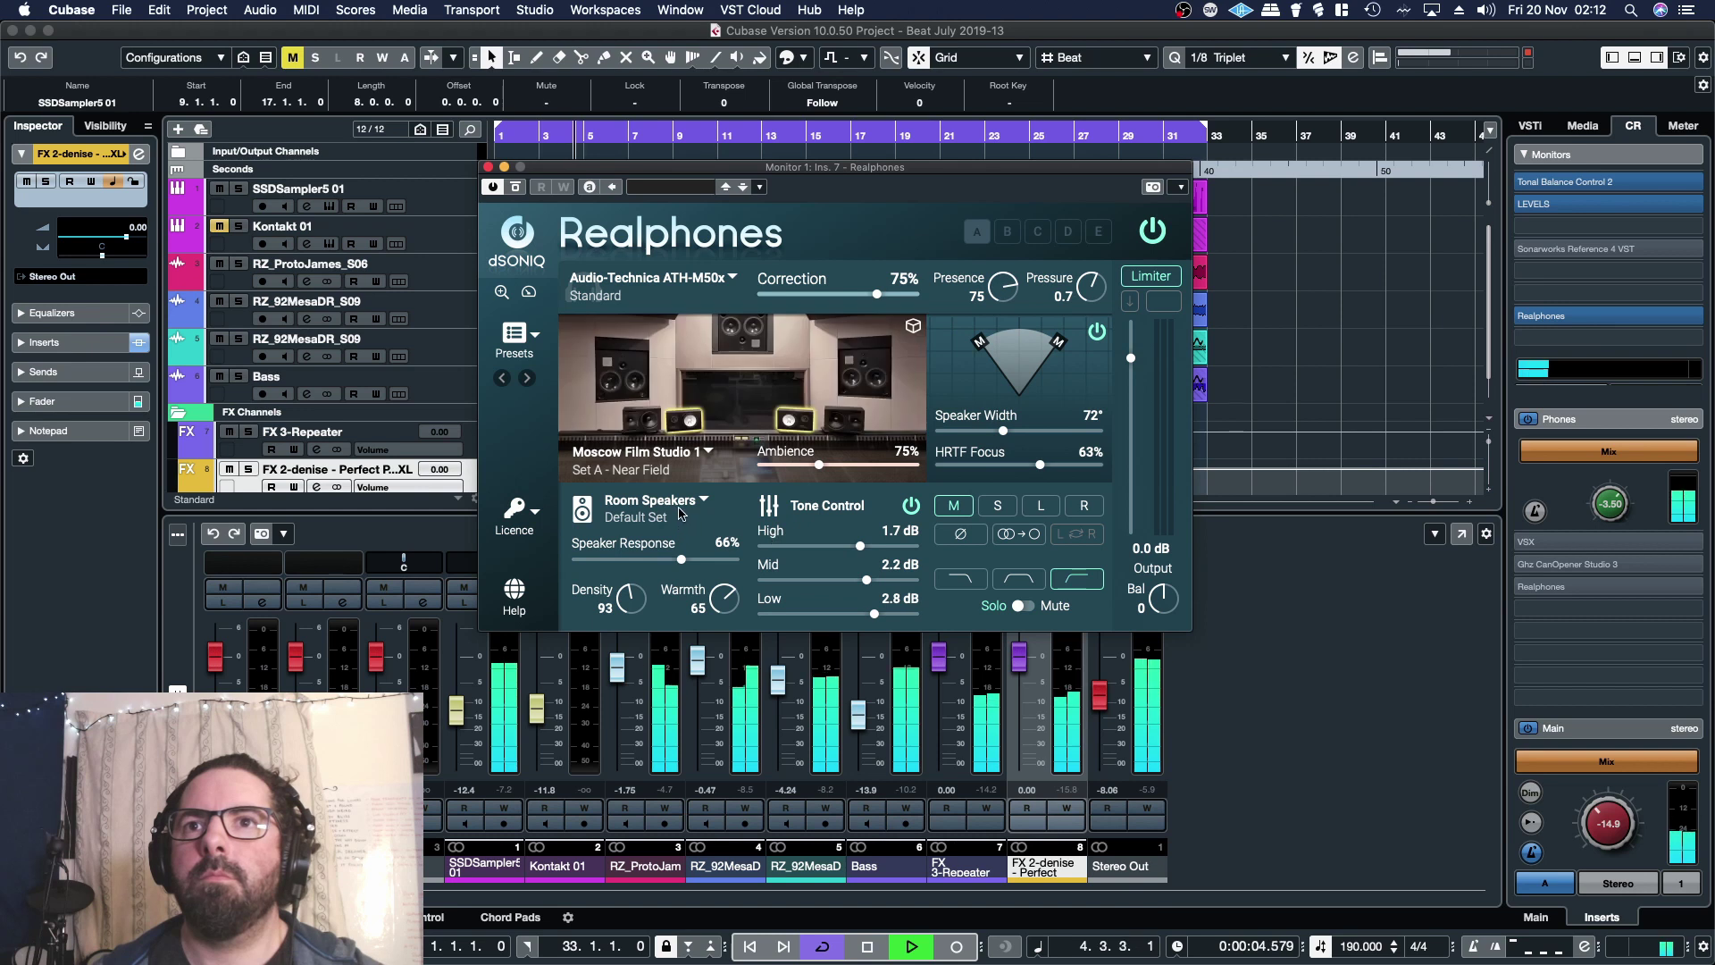
pyautogui.moveTo(866, 307); pyautogui.dragTo(837, 304)
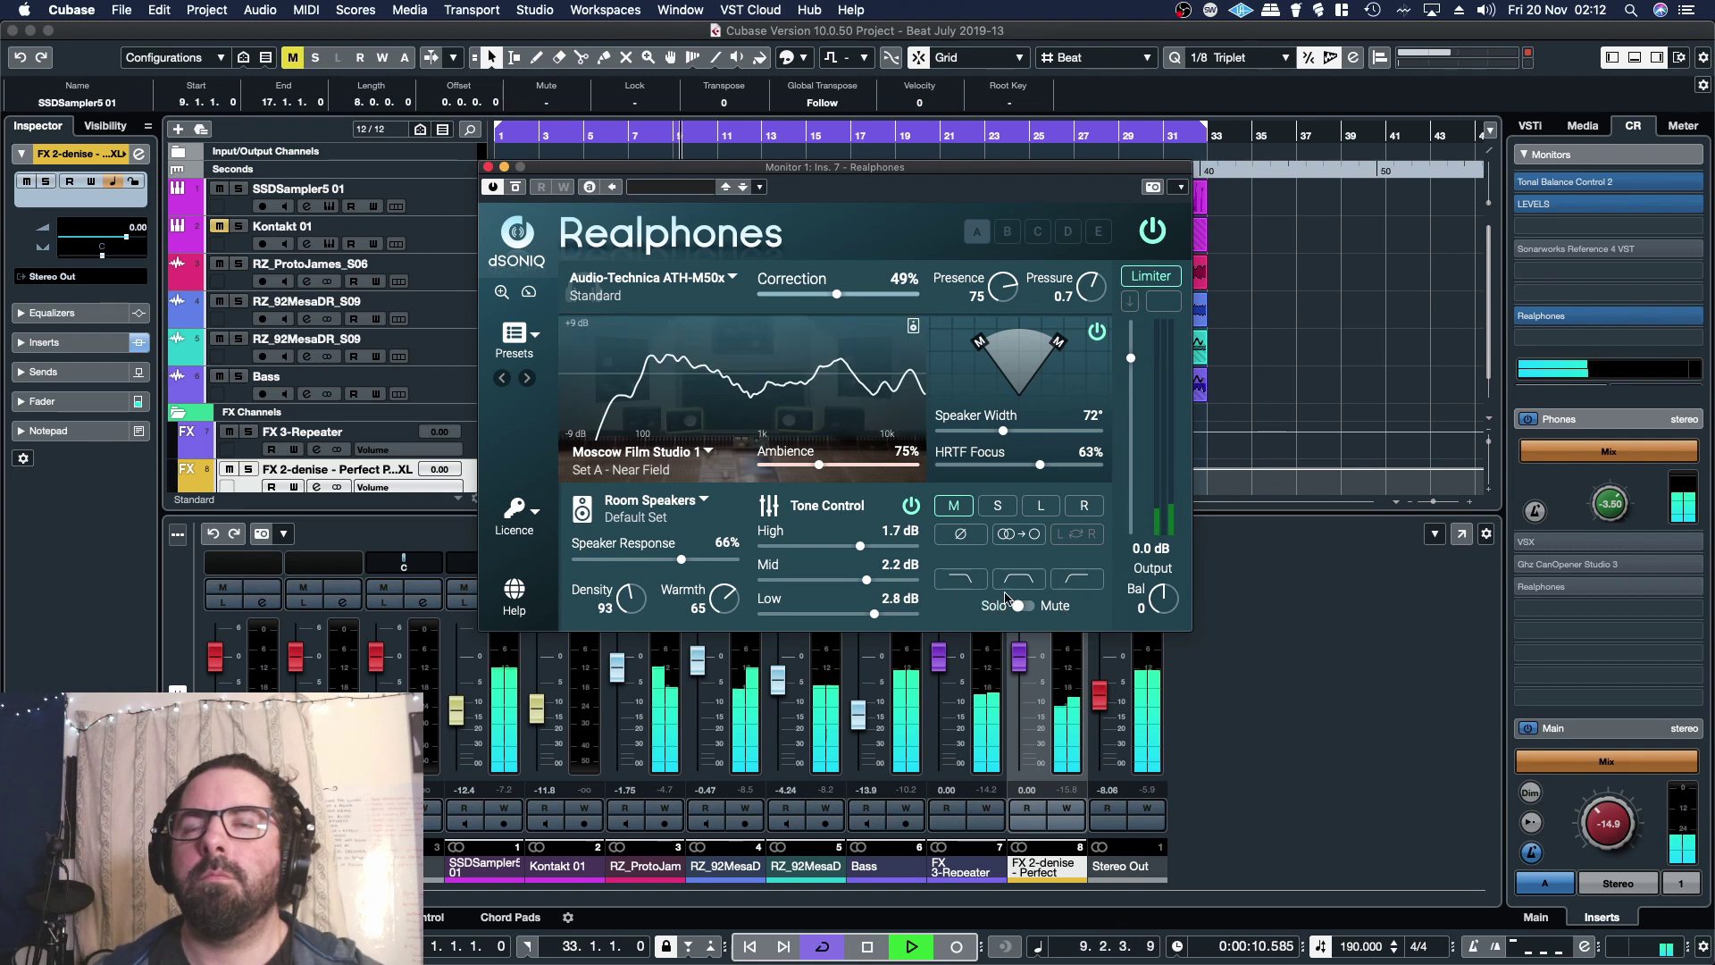
pyautogui.moveTo(1002, 429); pyautogui.dragTo(1018, 435)
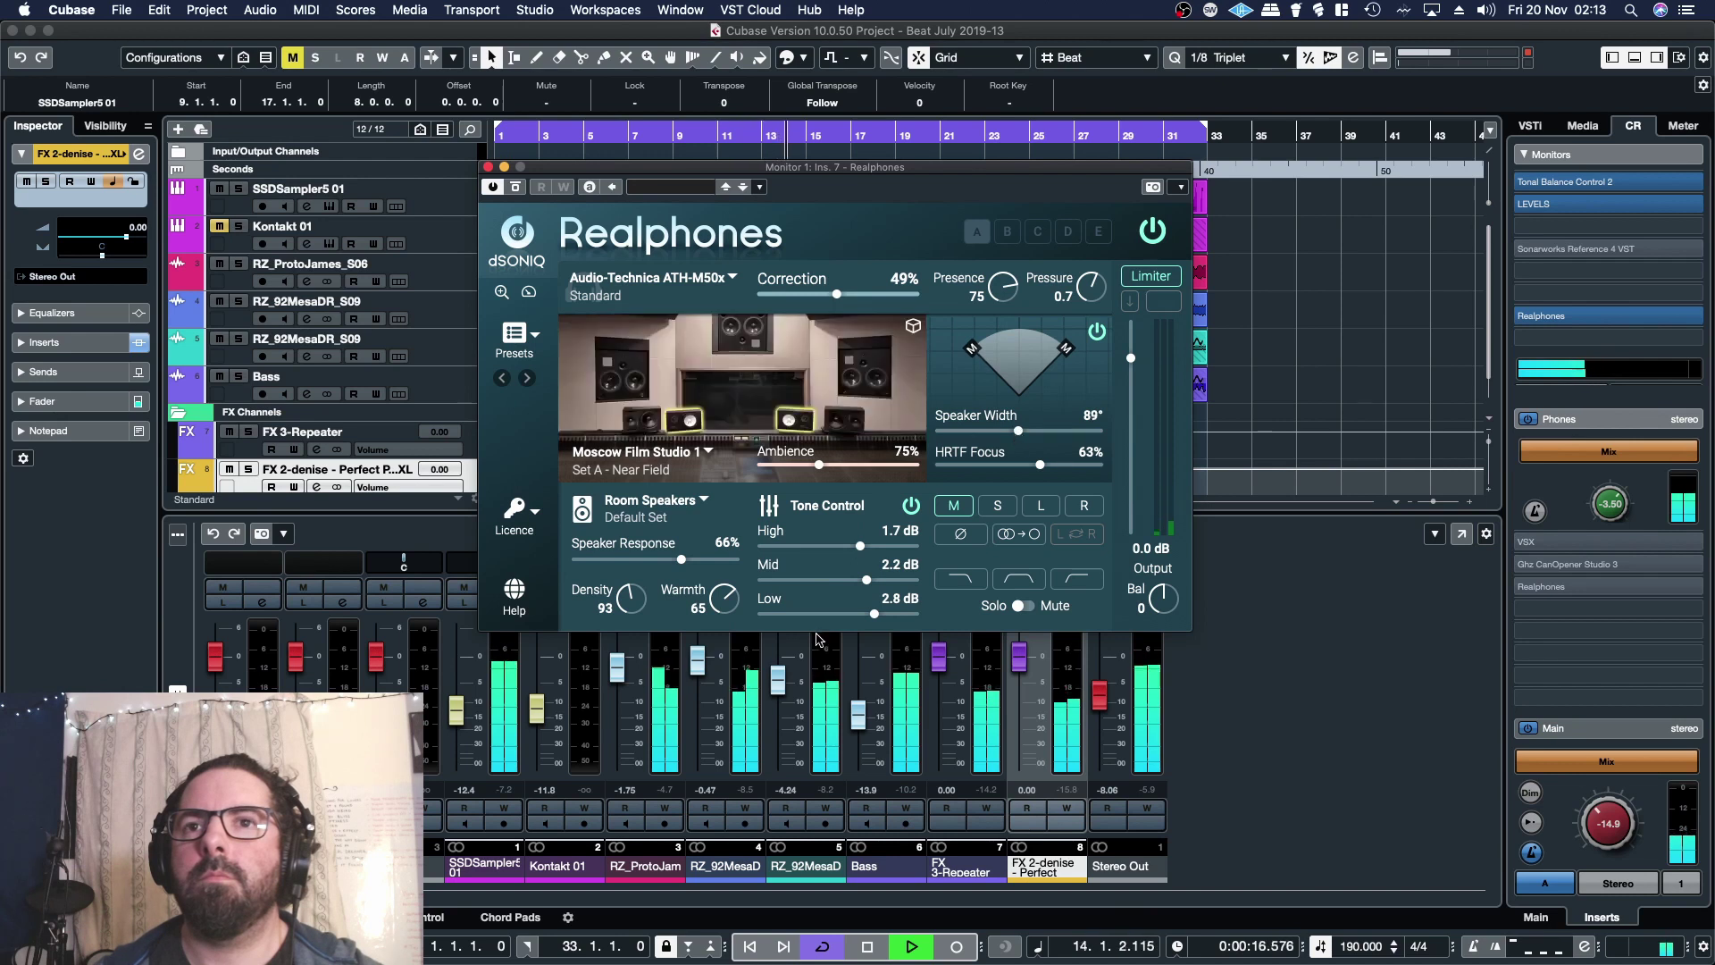
pyautogui.moveTo(628, 604); pyautogui.dragTo(630, 635)
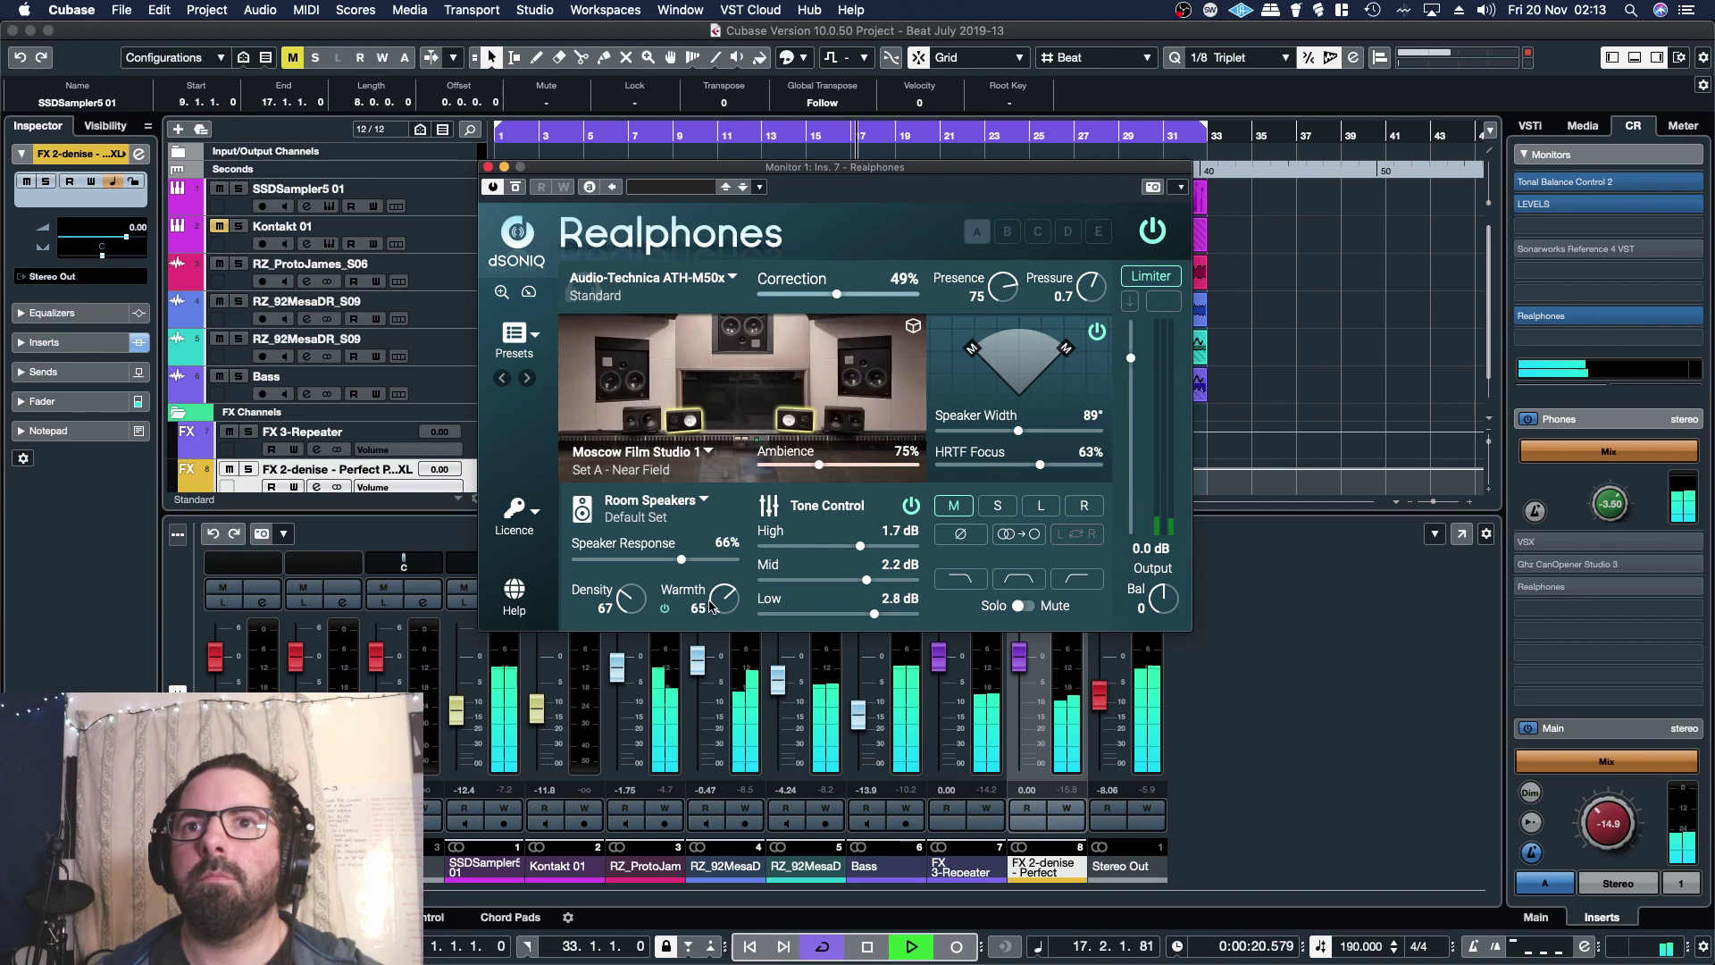
# Turn Tone Control off and switch the room speakers to Subwoofer Boost.
pyautogui.click(915, 508)
pyautogui.click(618, 519)
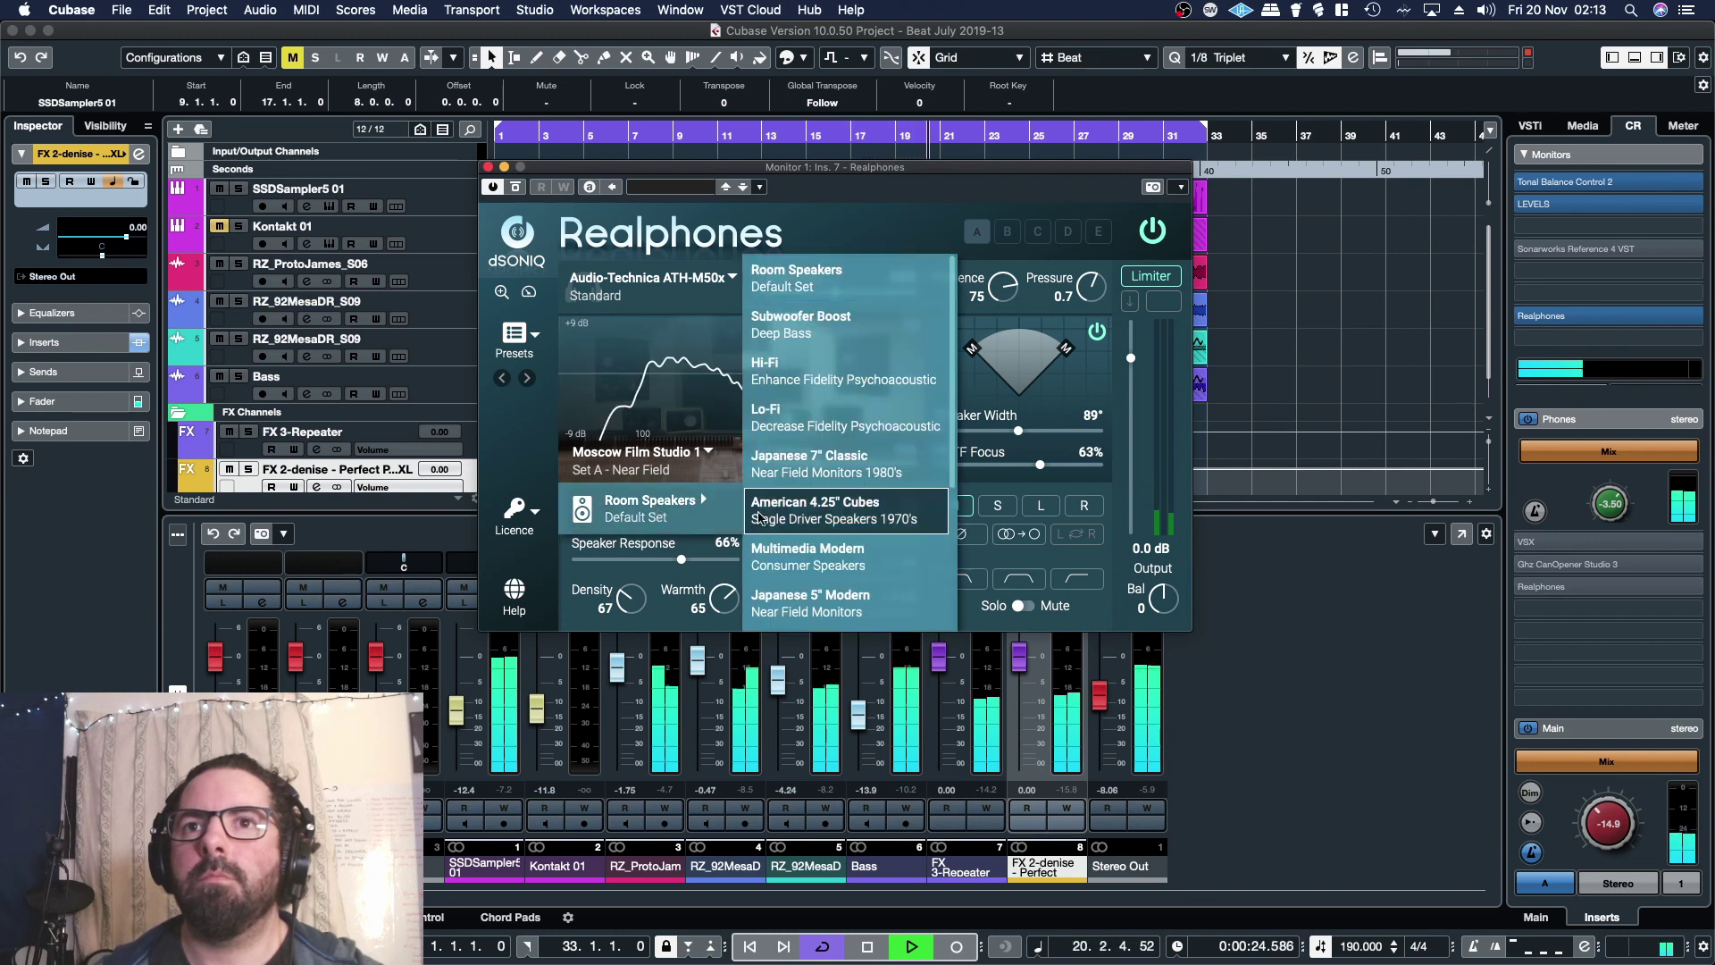
pyautogui.click(826, 336)
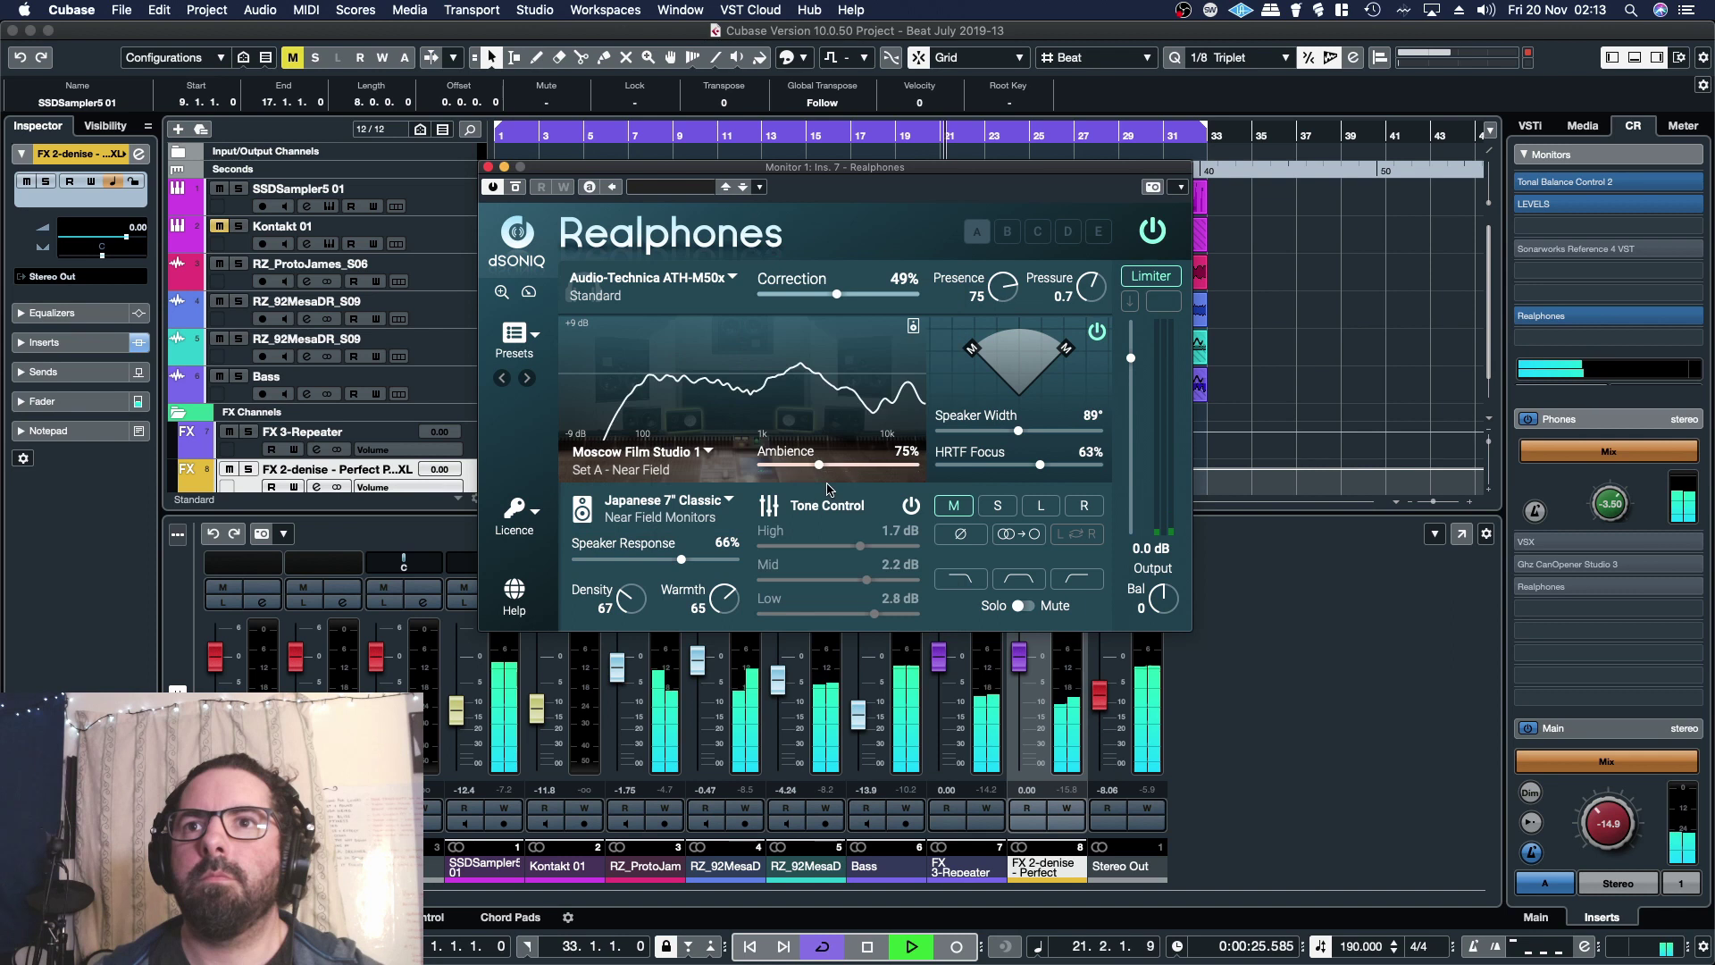
pyautogui.click(724, 514)
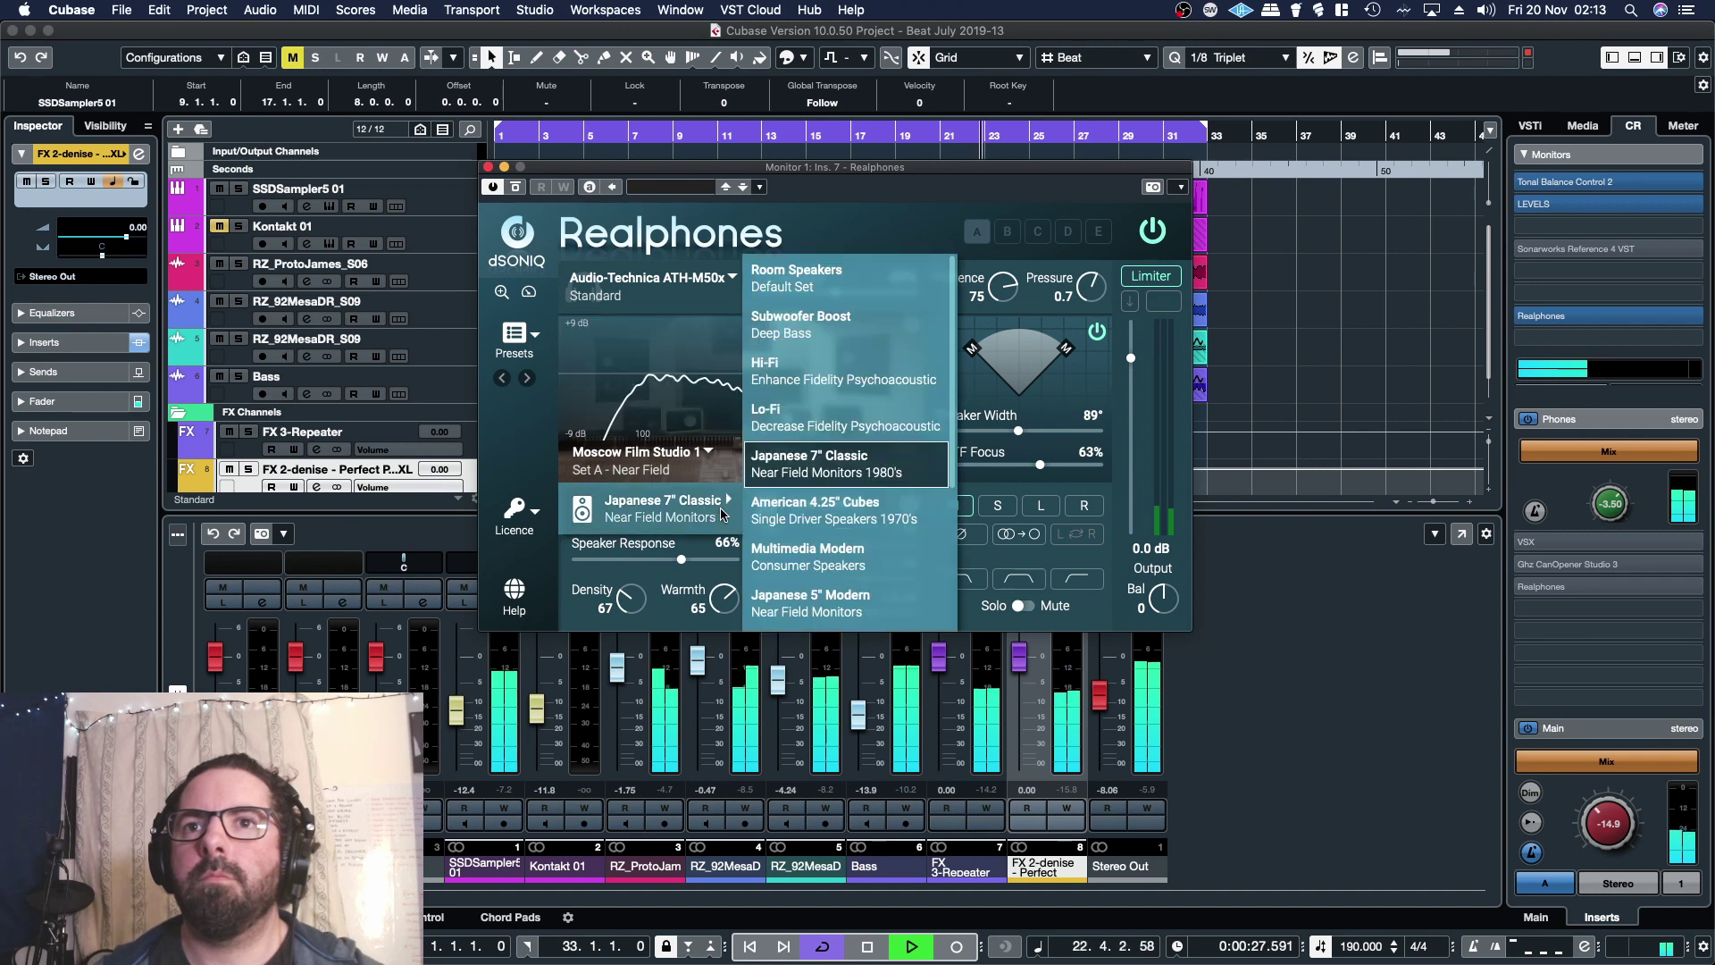
pyautogui.click(764, 344)
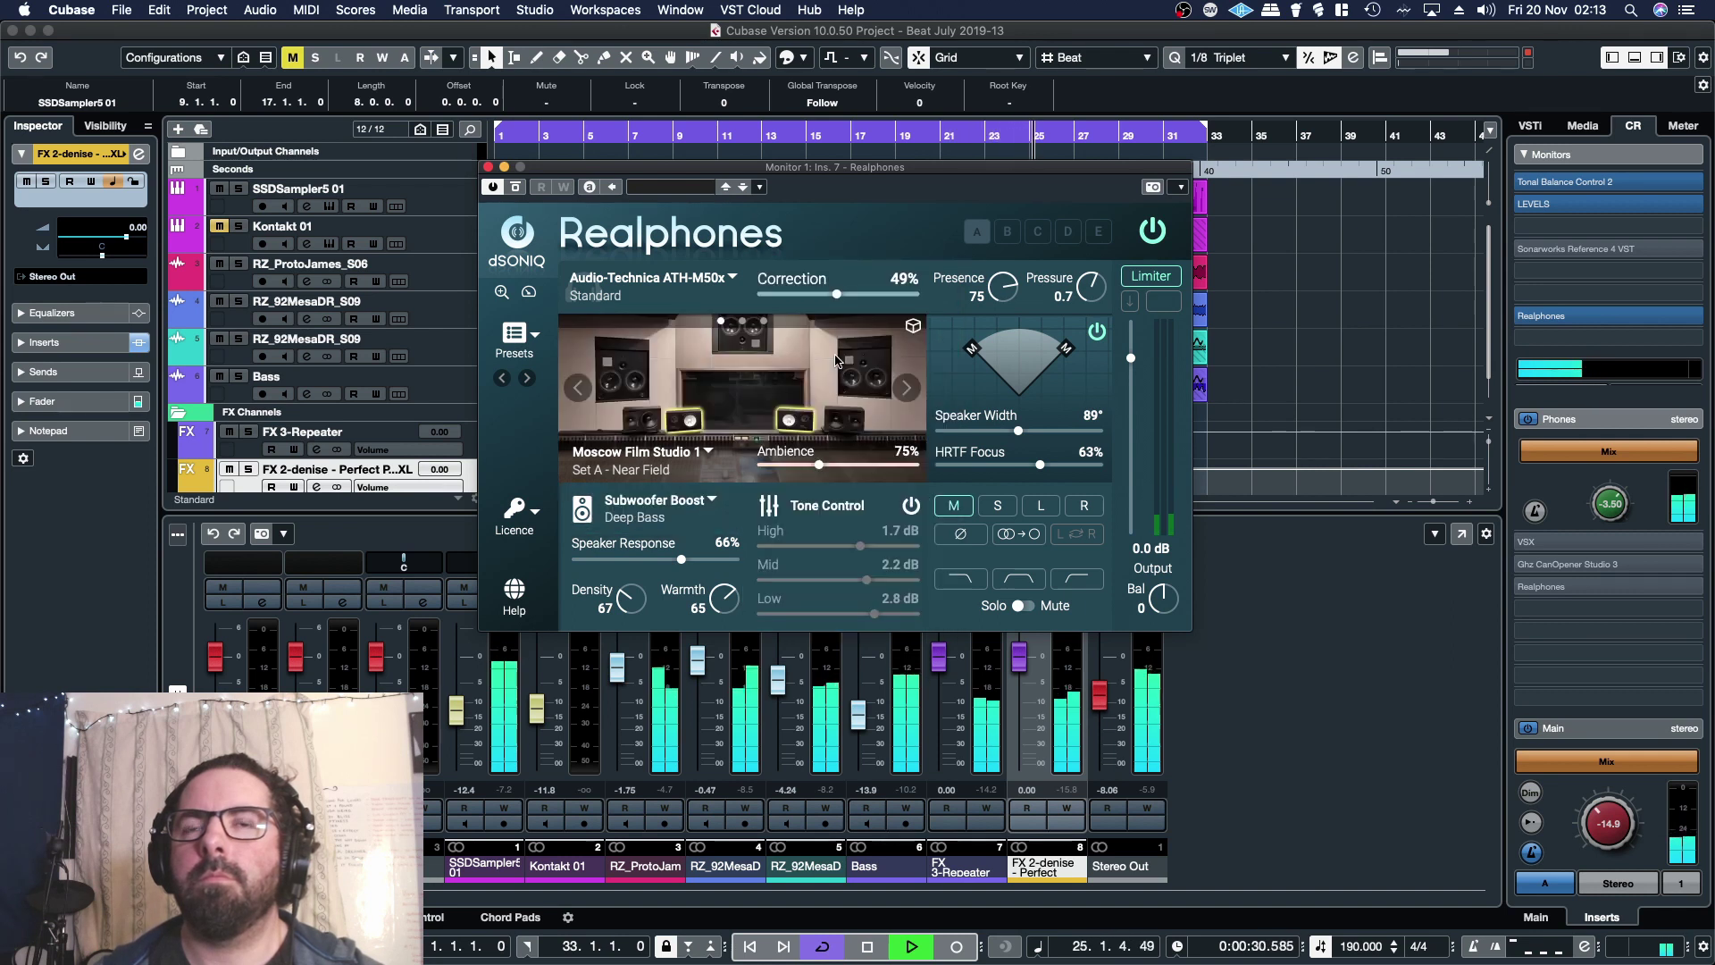
# Set Correction to 75% and Presence to 65, then stop playback.
pyautogui.moveTo(837, 294); pyautogui.dragTo(878, 305)
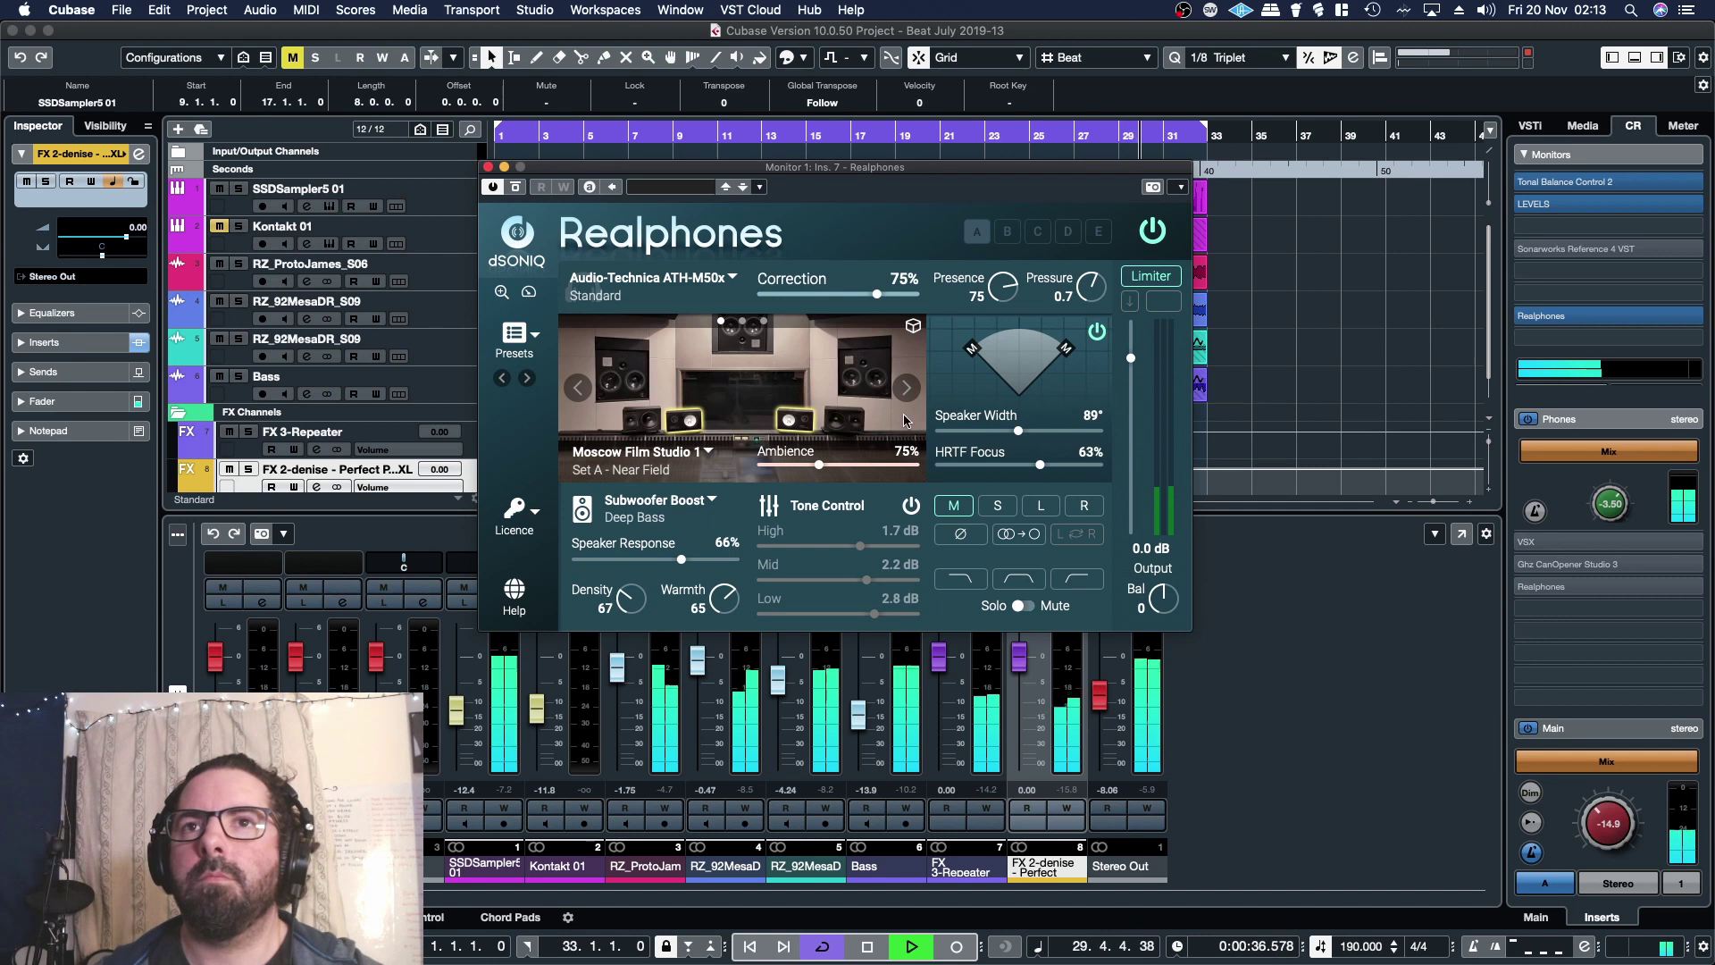
pyautogui.moveTo(1001, 300)
pyautogui.mouseDown()
pyautogui.moveTo(998, 262)
pyautogui.moveTo(1004, 318)
pyautogui.mouseUp()
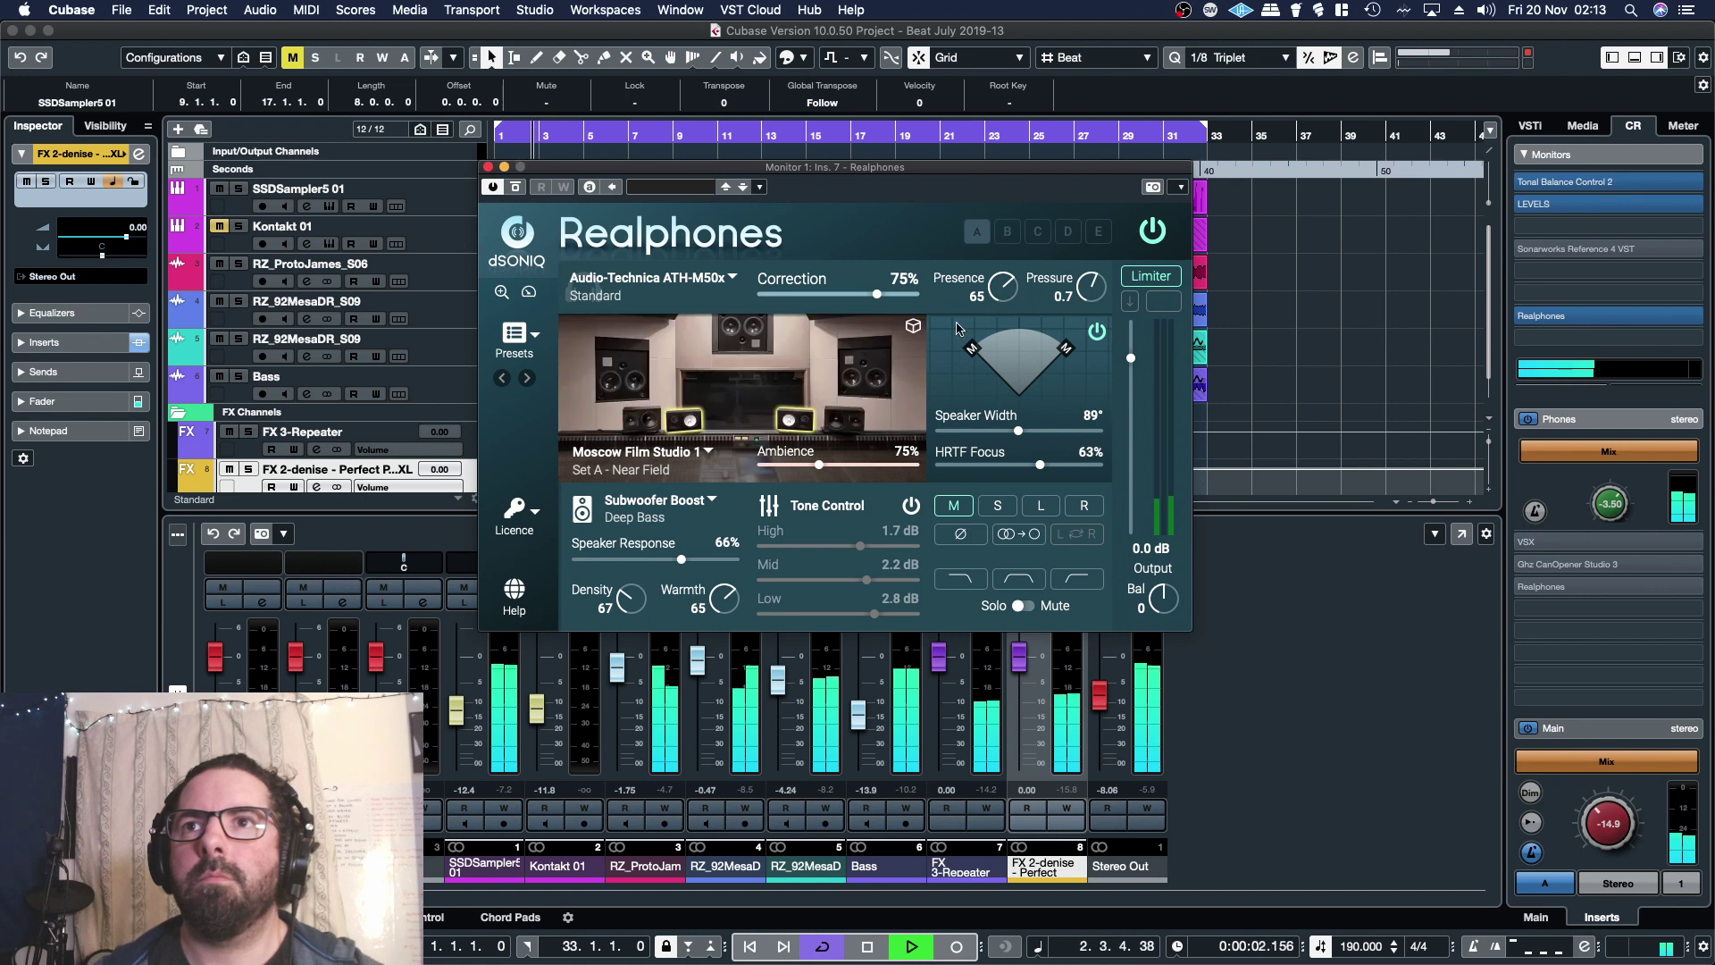
pyautogui.click(867, 946)
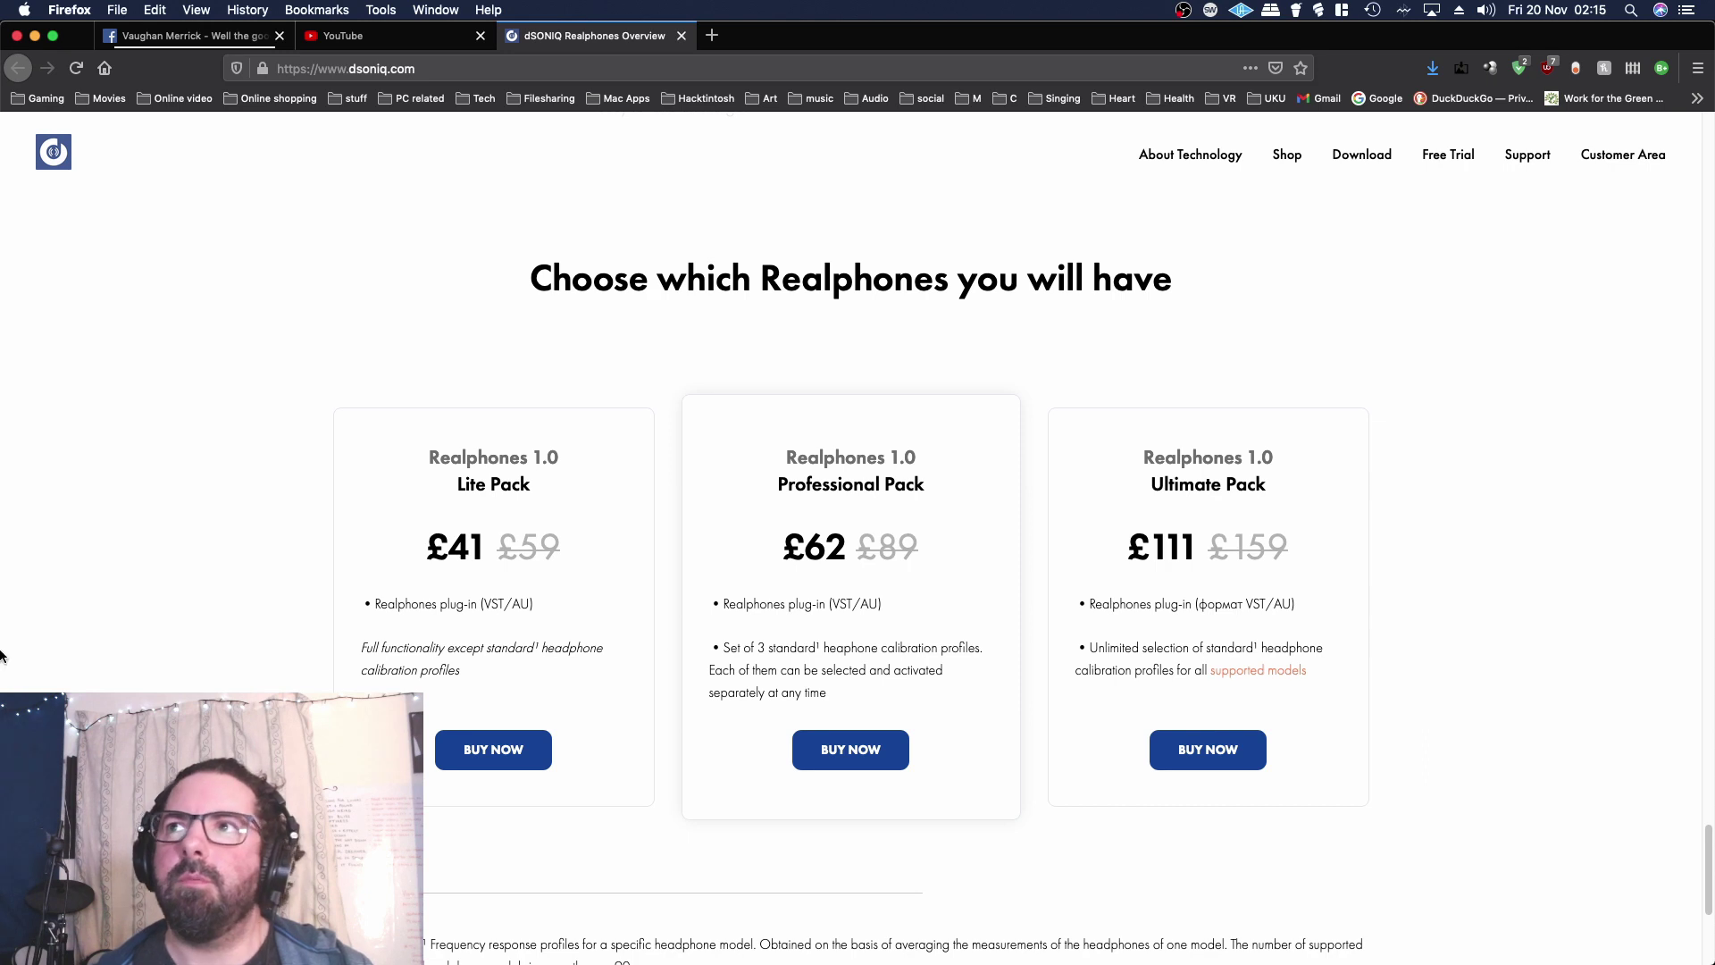
# Scroll the dSONIQ Realphones pricing section down to the free-trial banner.
pyautogui.scroll(-5, 24, 658)
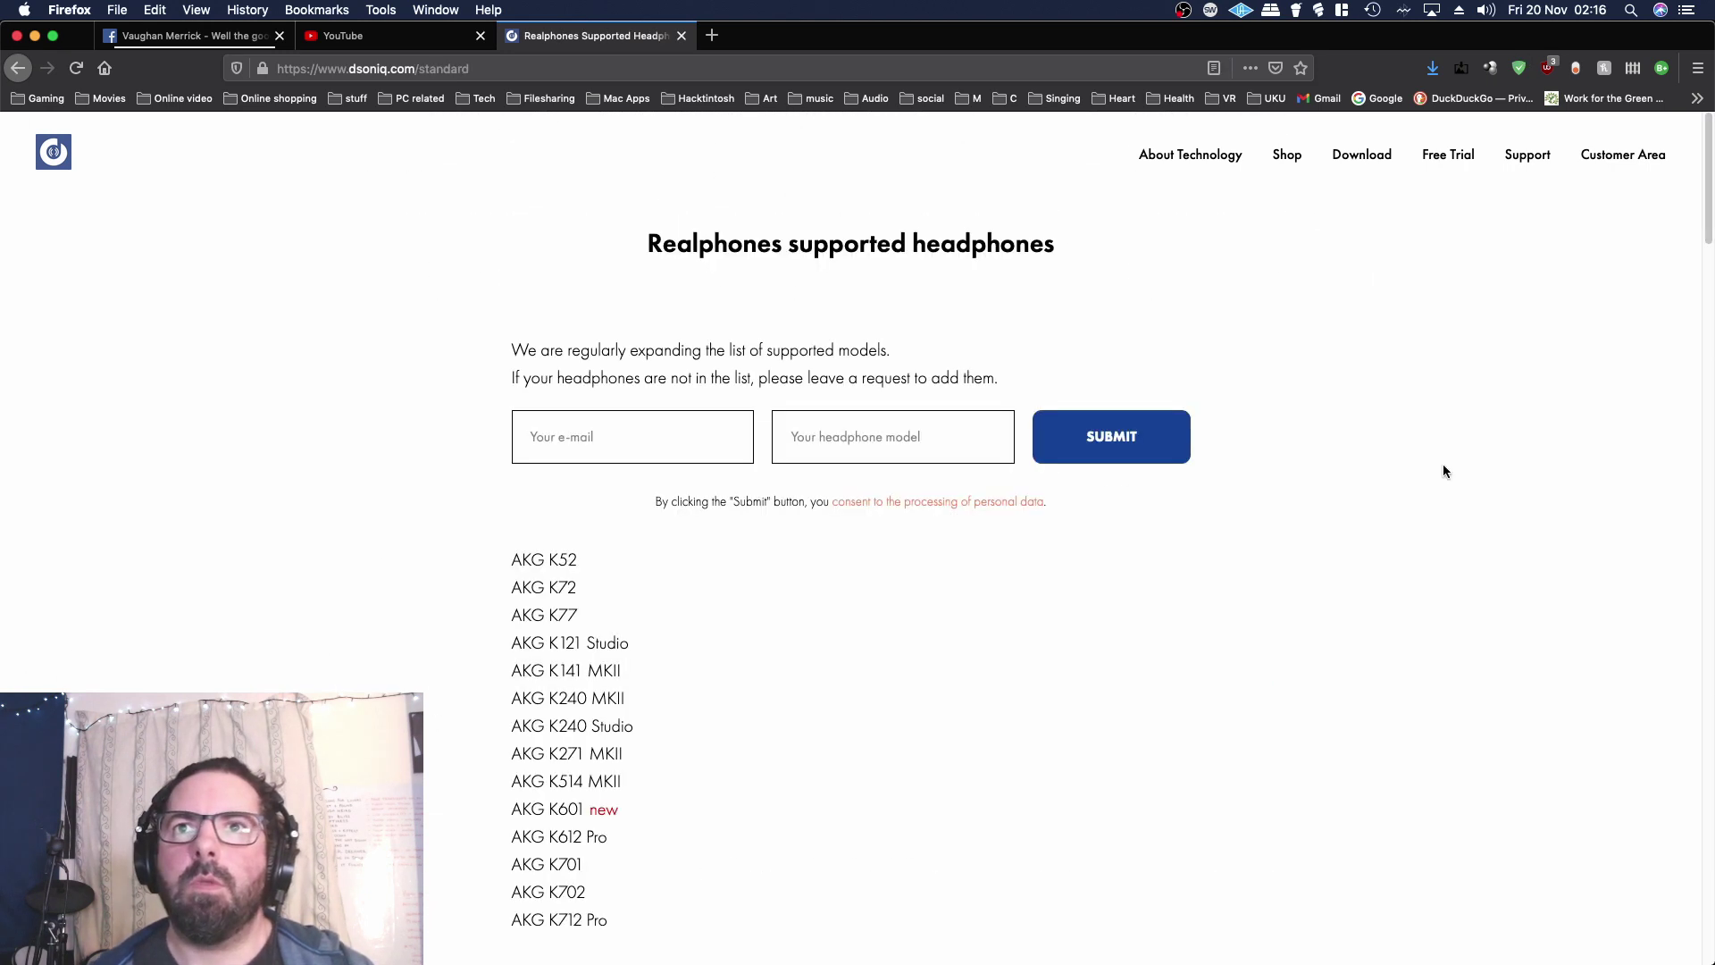
# Scroll through the Realphones supported headphone models list from AKG to Yamaha, then back up.
pyautogui.scroll(-5, 1444, 471)
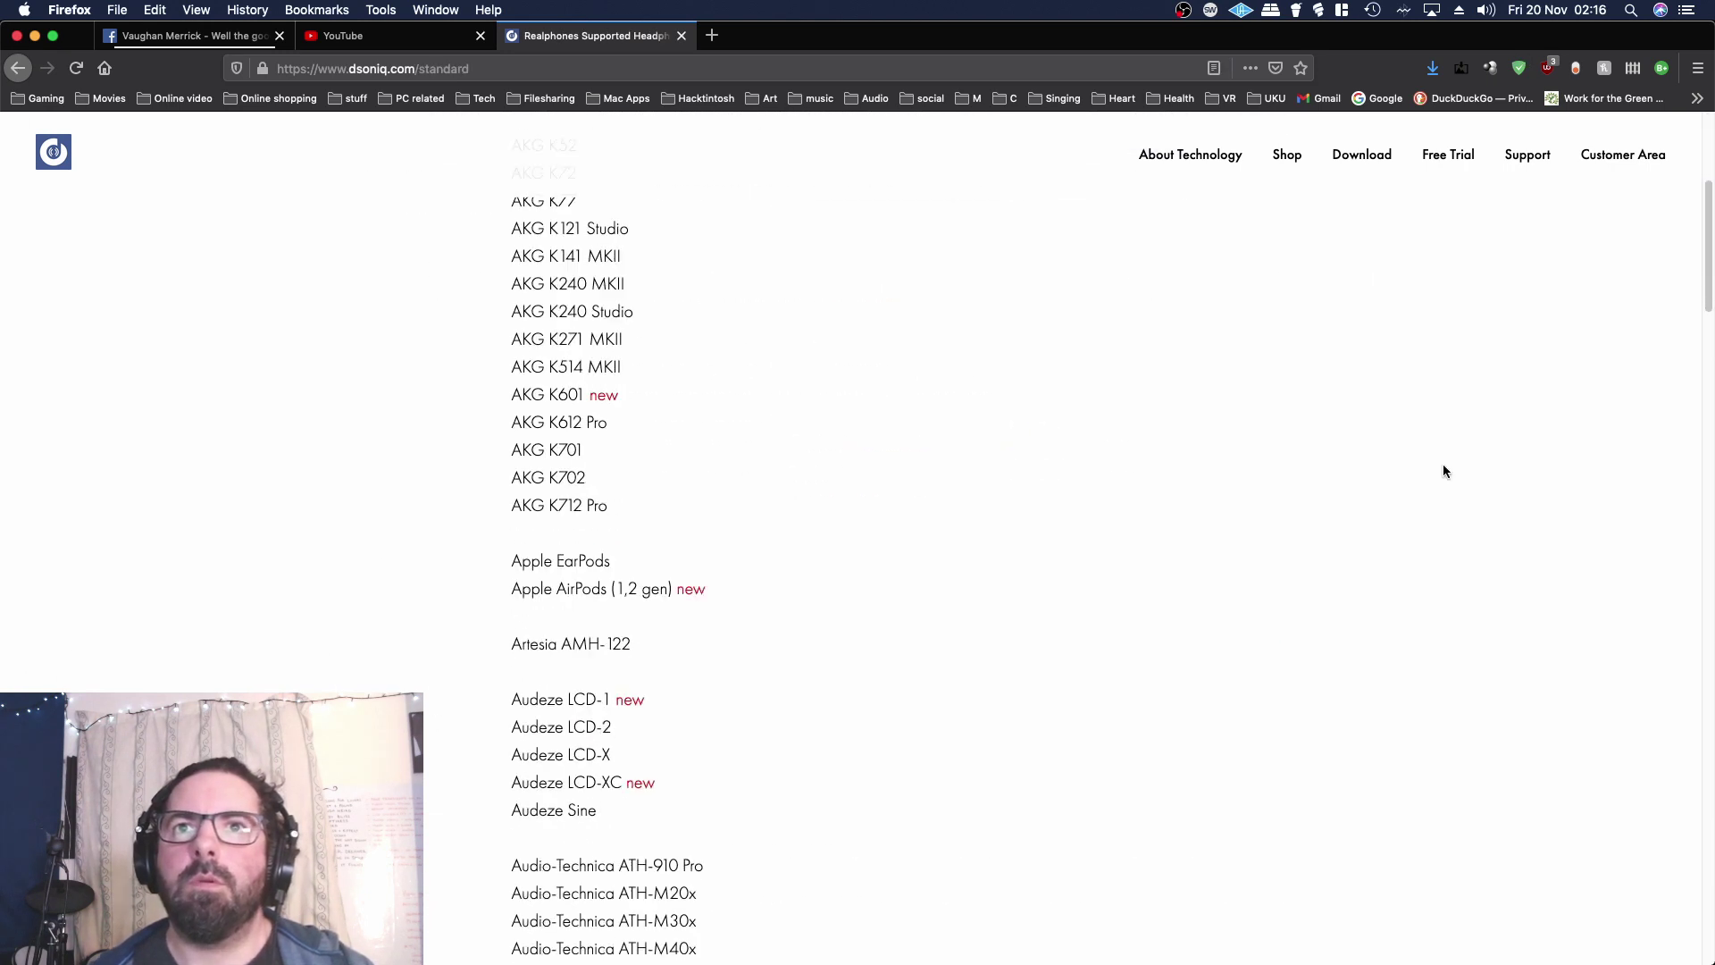
pyautogui.scroll(2, 1444, 470)
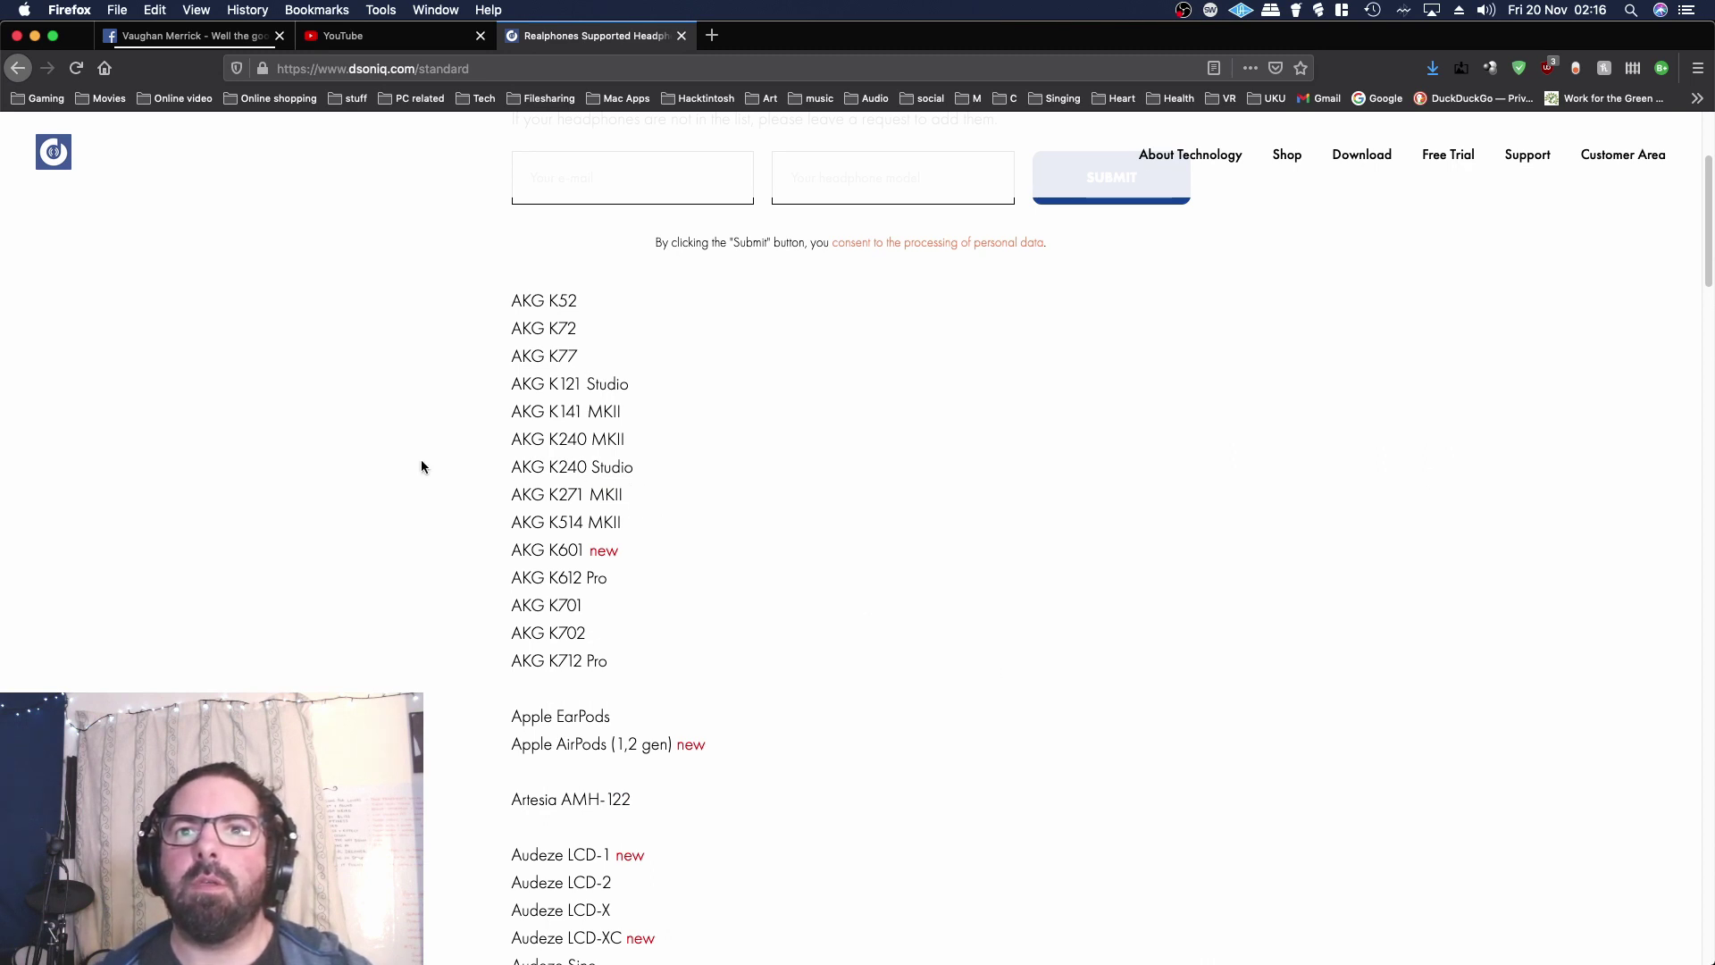
pyautogui.scroll(-4, 1012, 636)
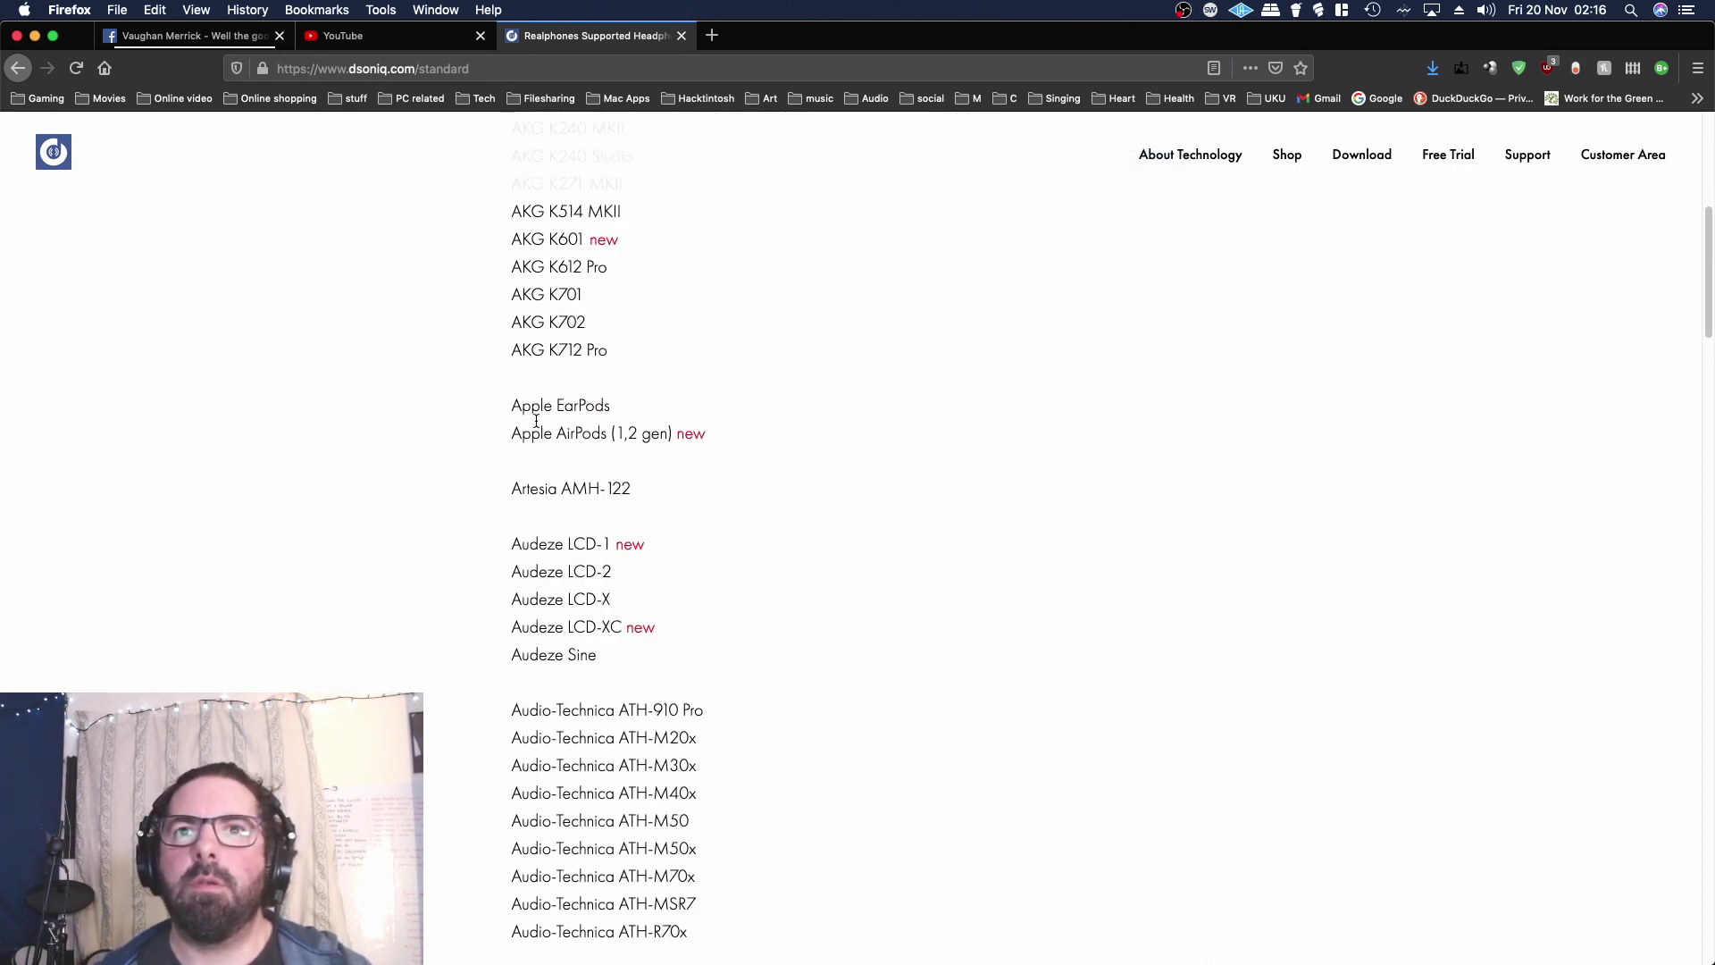
pyautogui.scroll(-1, 721, 586)
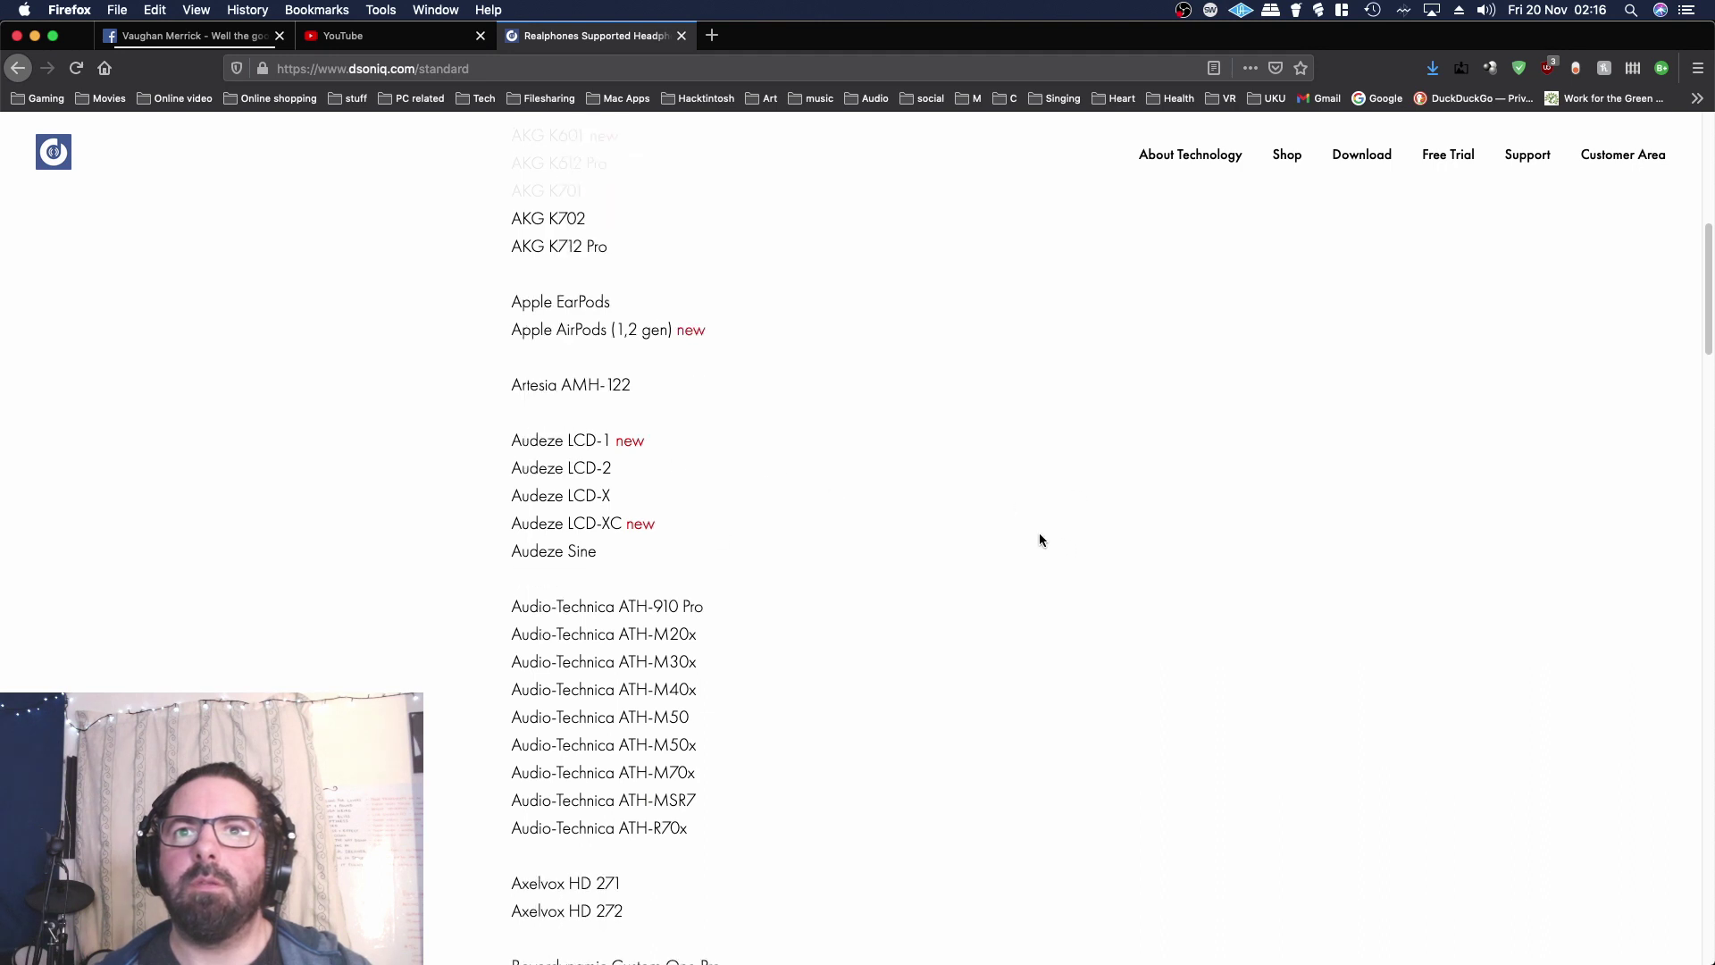
pyautogui.scroll(-4, 746, 463)
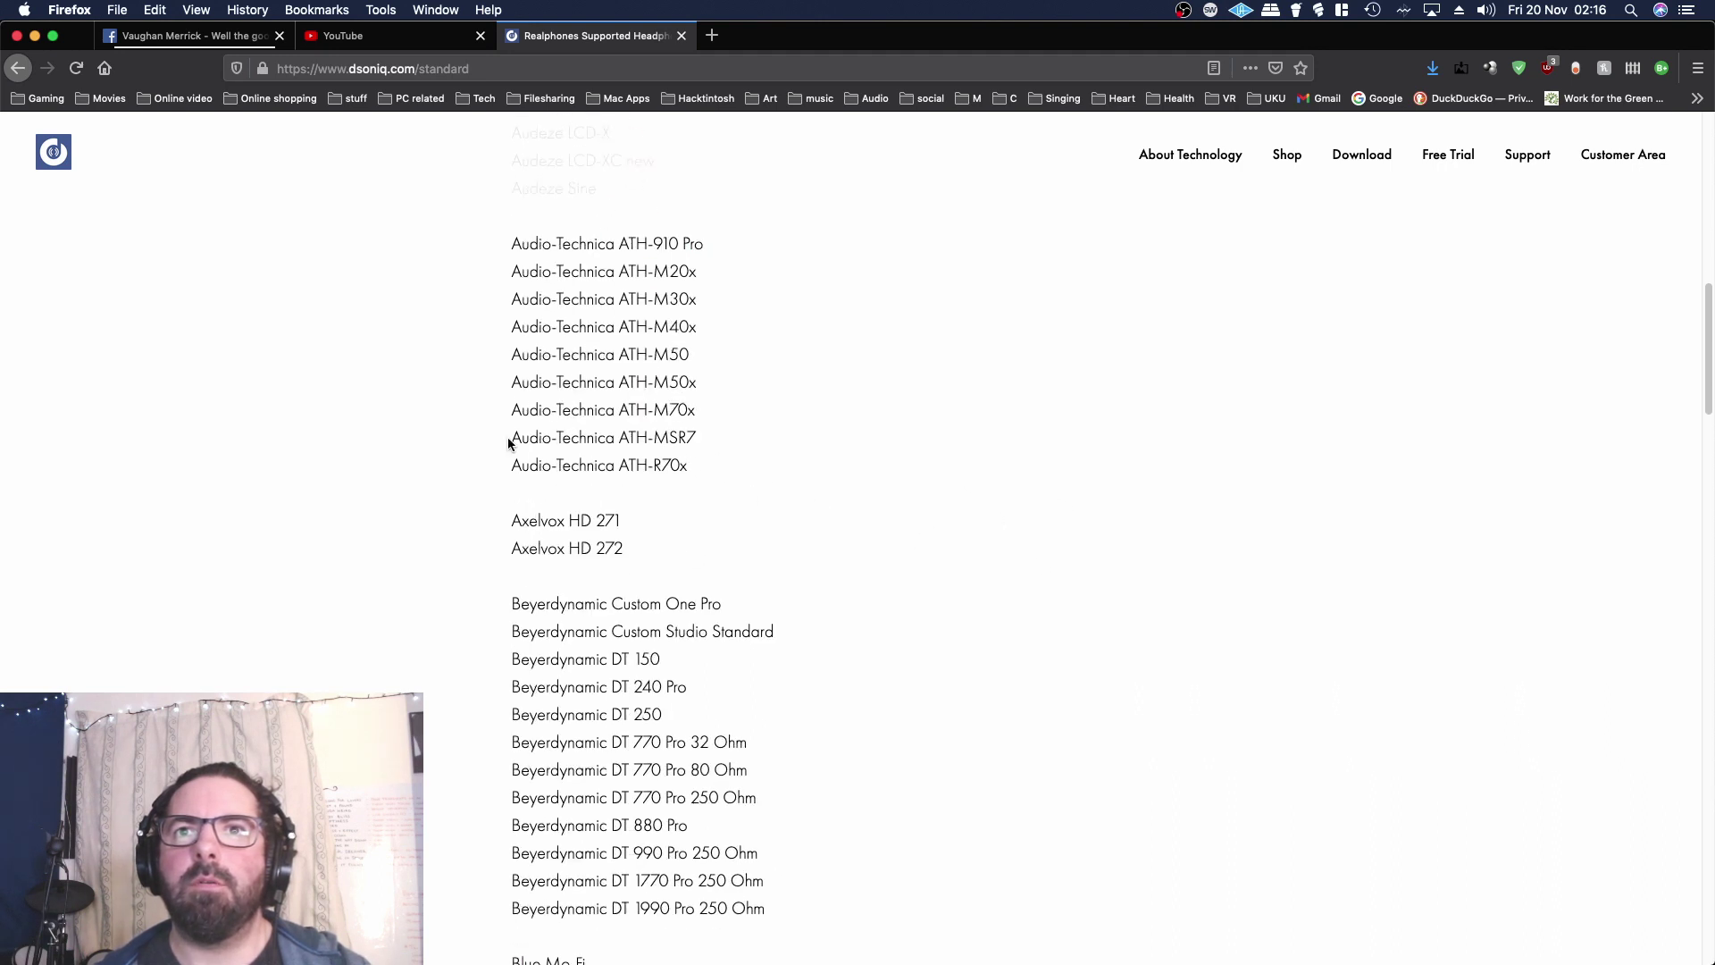
pyautogui.scroll(-5, 1011, 611)
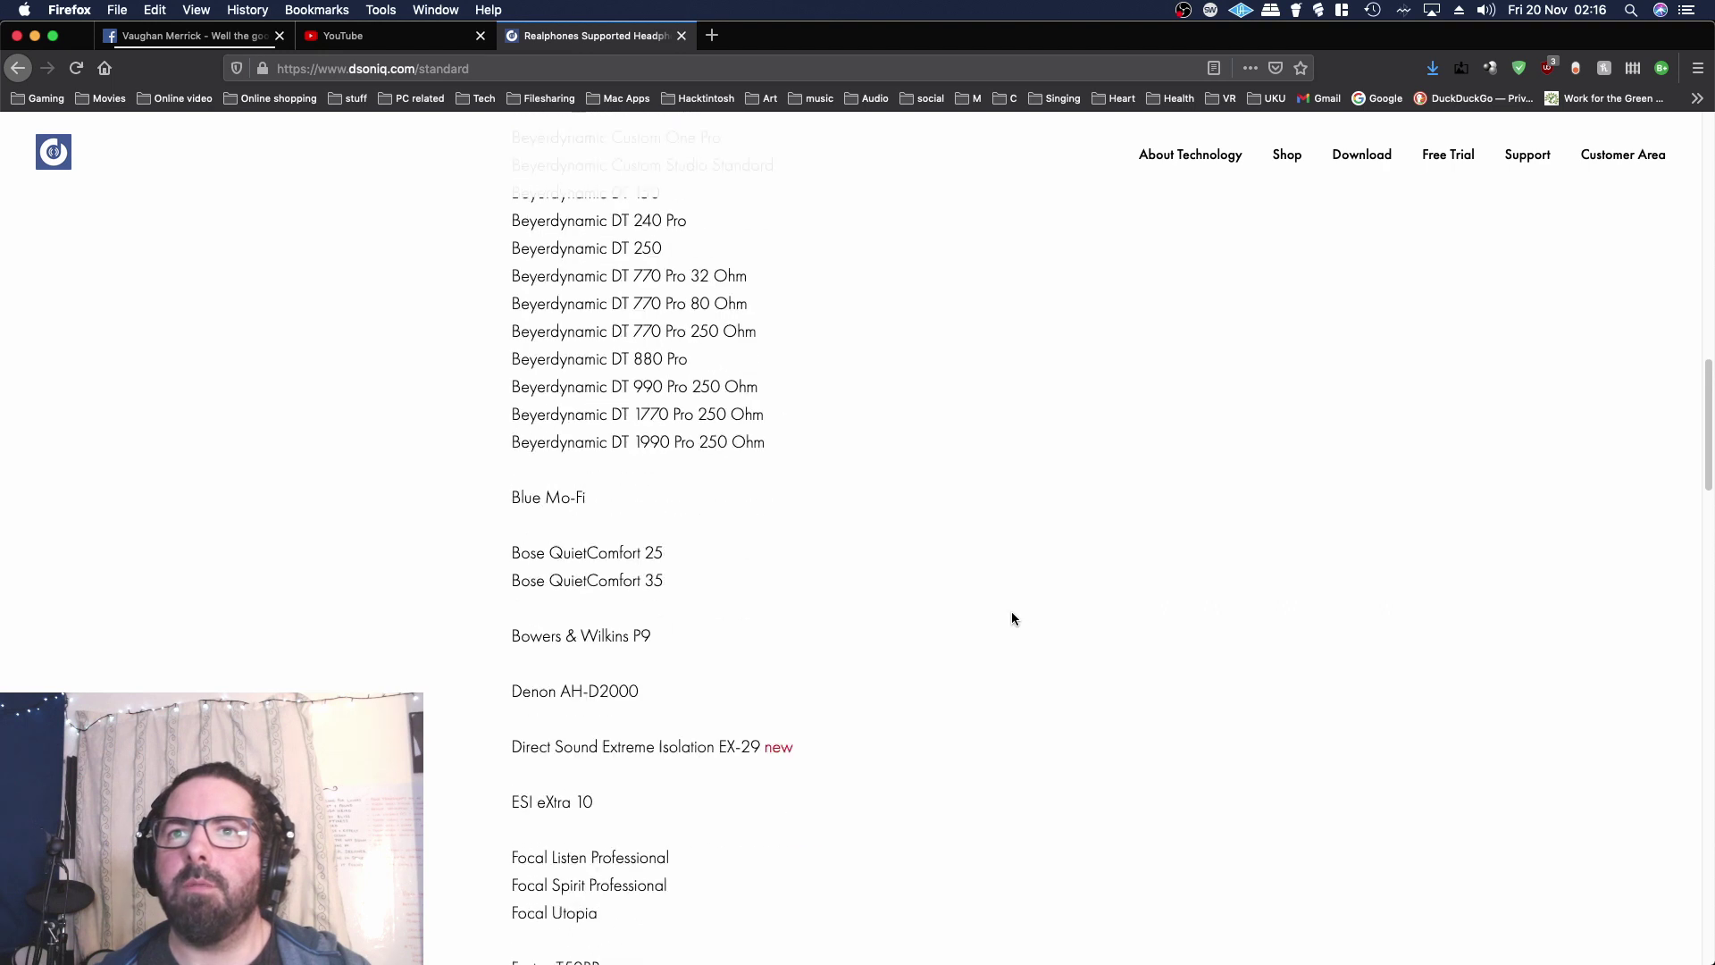
pyautogui.scroll(3, 1011, 611)
pyautogui.scroll(-4, 919, 598)
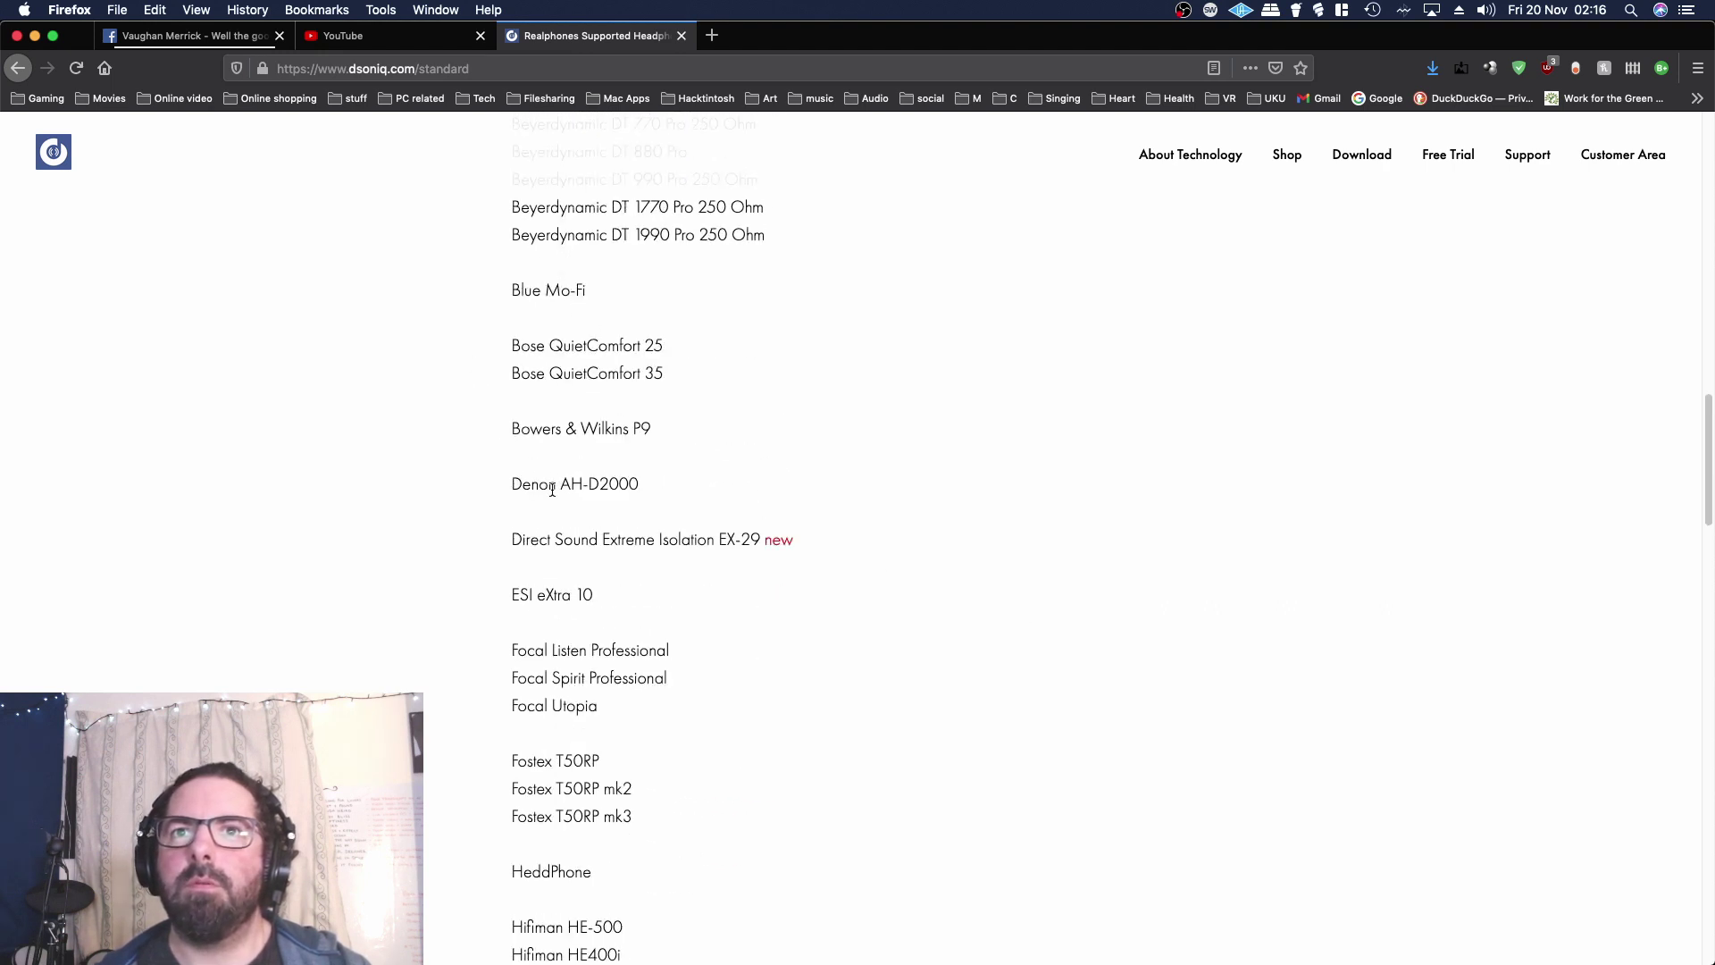
pyautogui.scroll(-4, 906, 582)
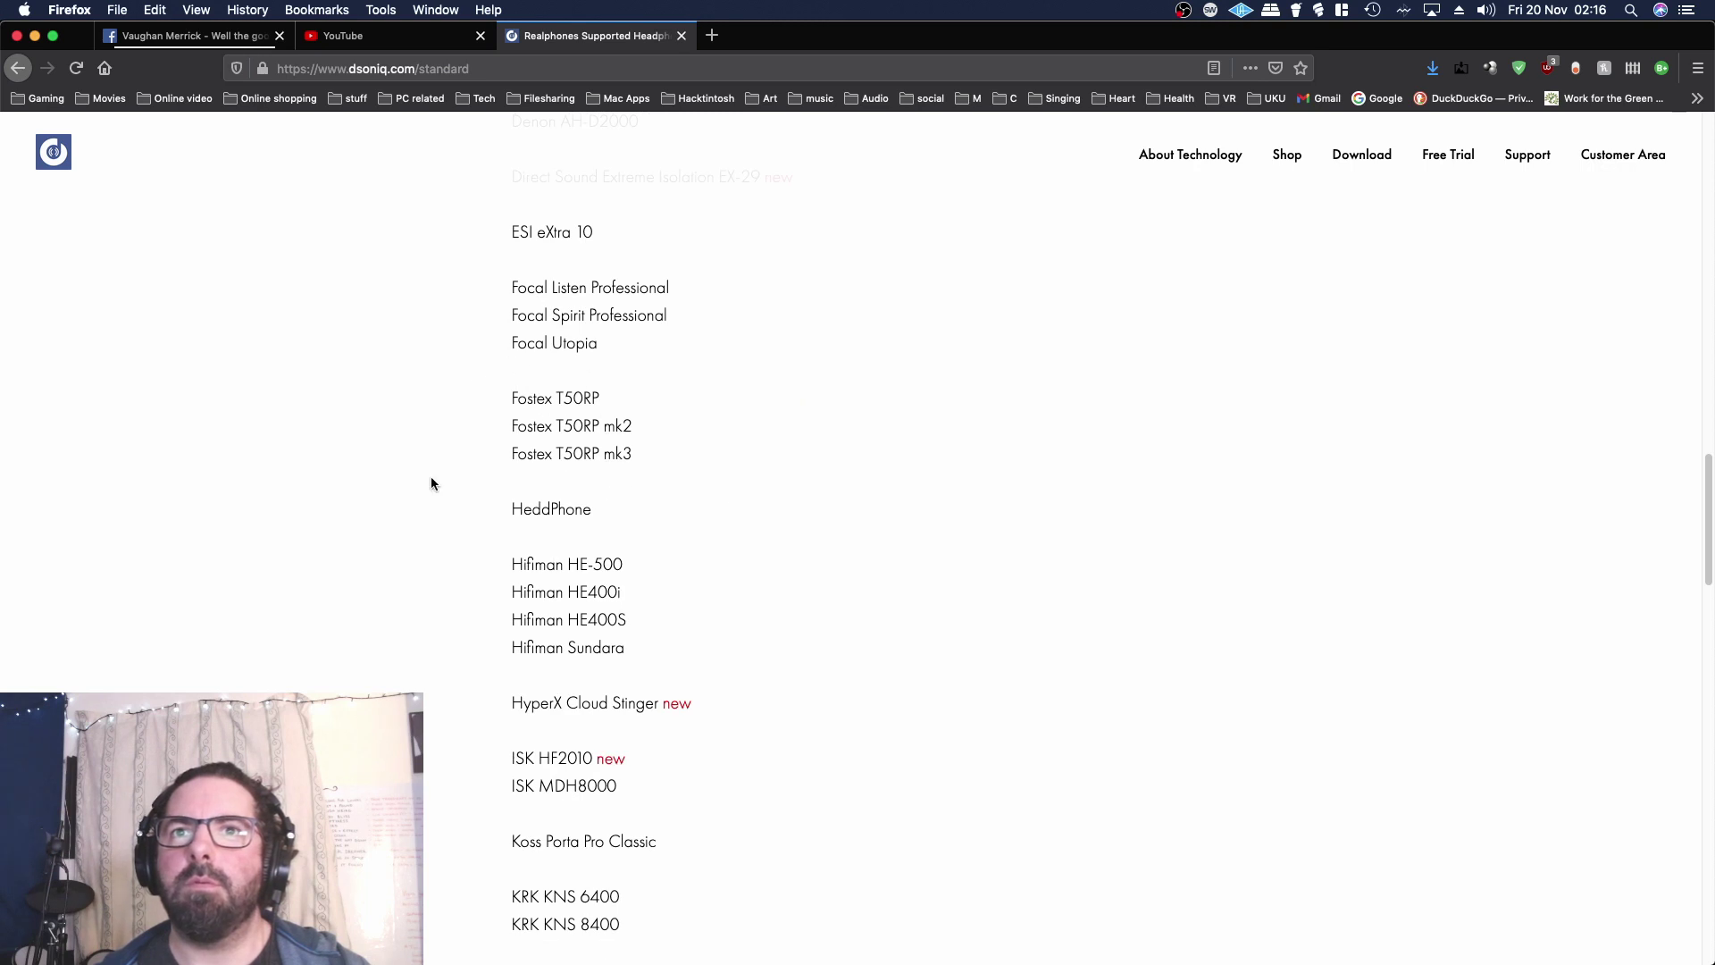
pyautogui.scroll(-4, 759, 629)
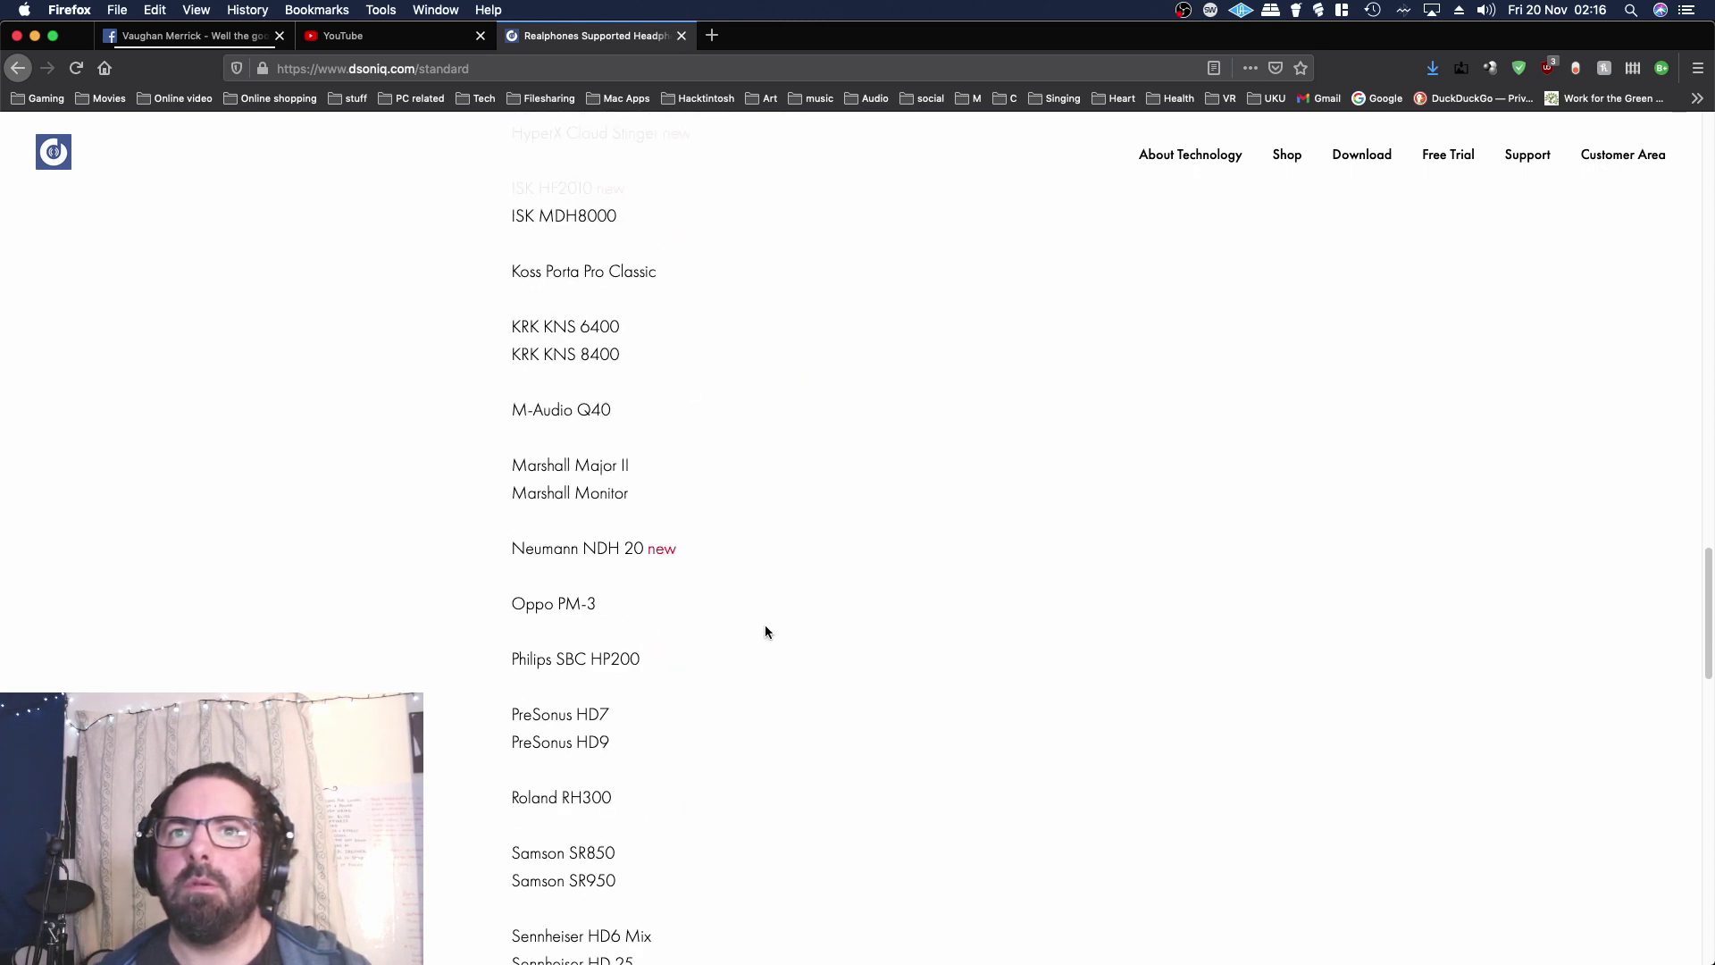
pyautogui.scroll(-3, 765, 631)
pyautogui.scroll(-3, 765, 631)
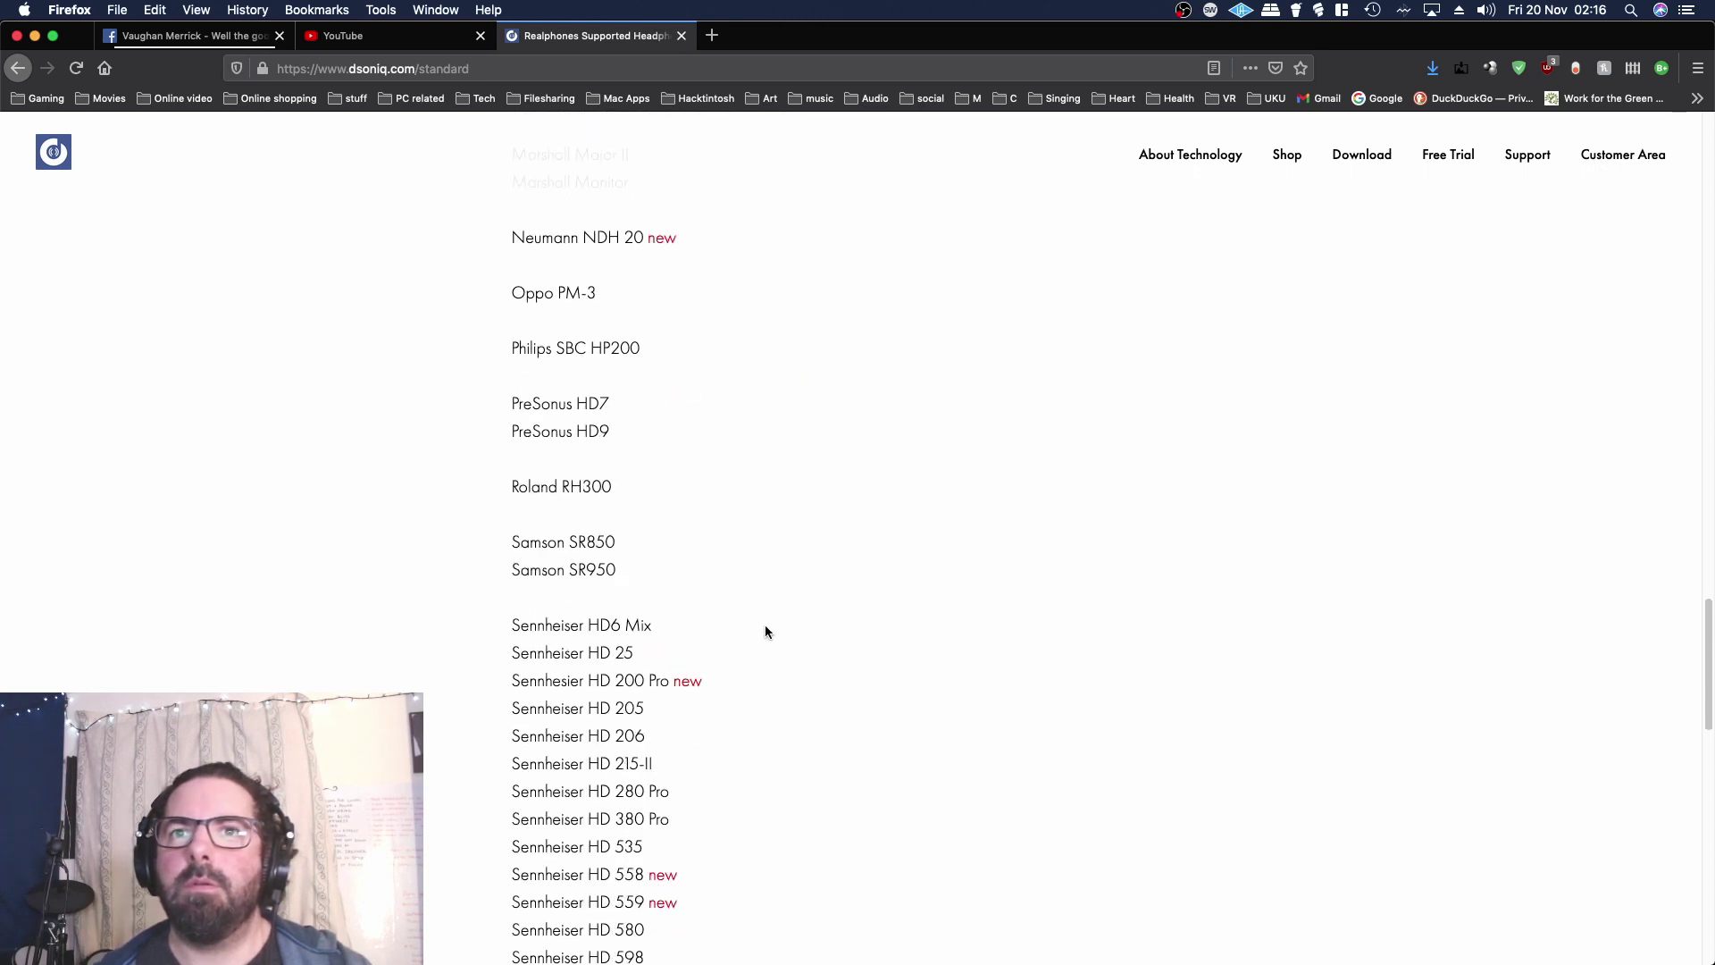
pyautogui.scroll(-3, 764, 631)
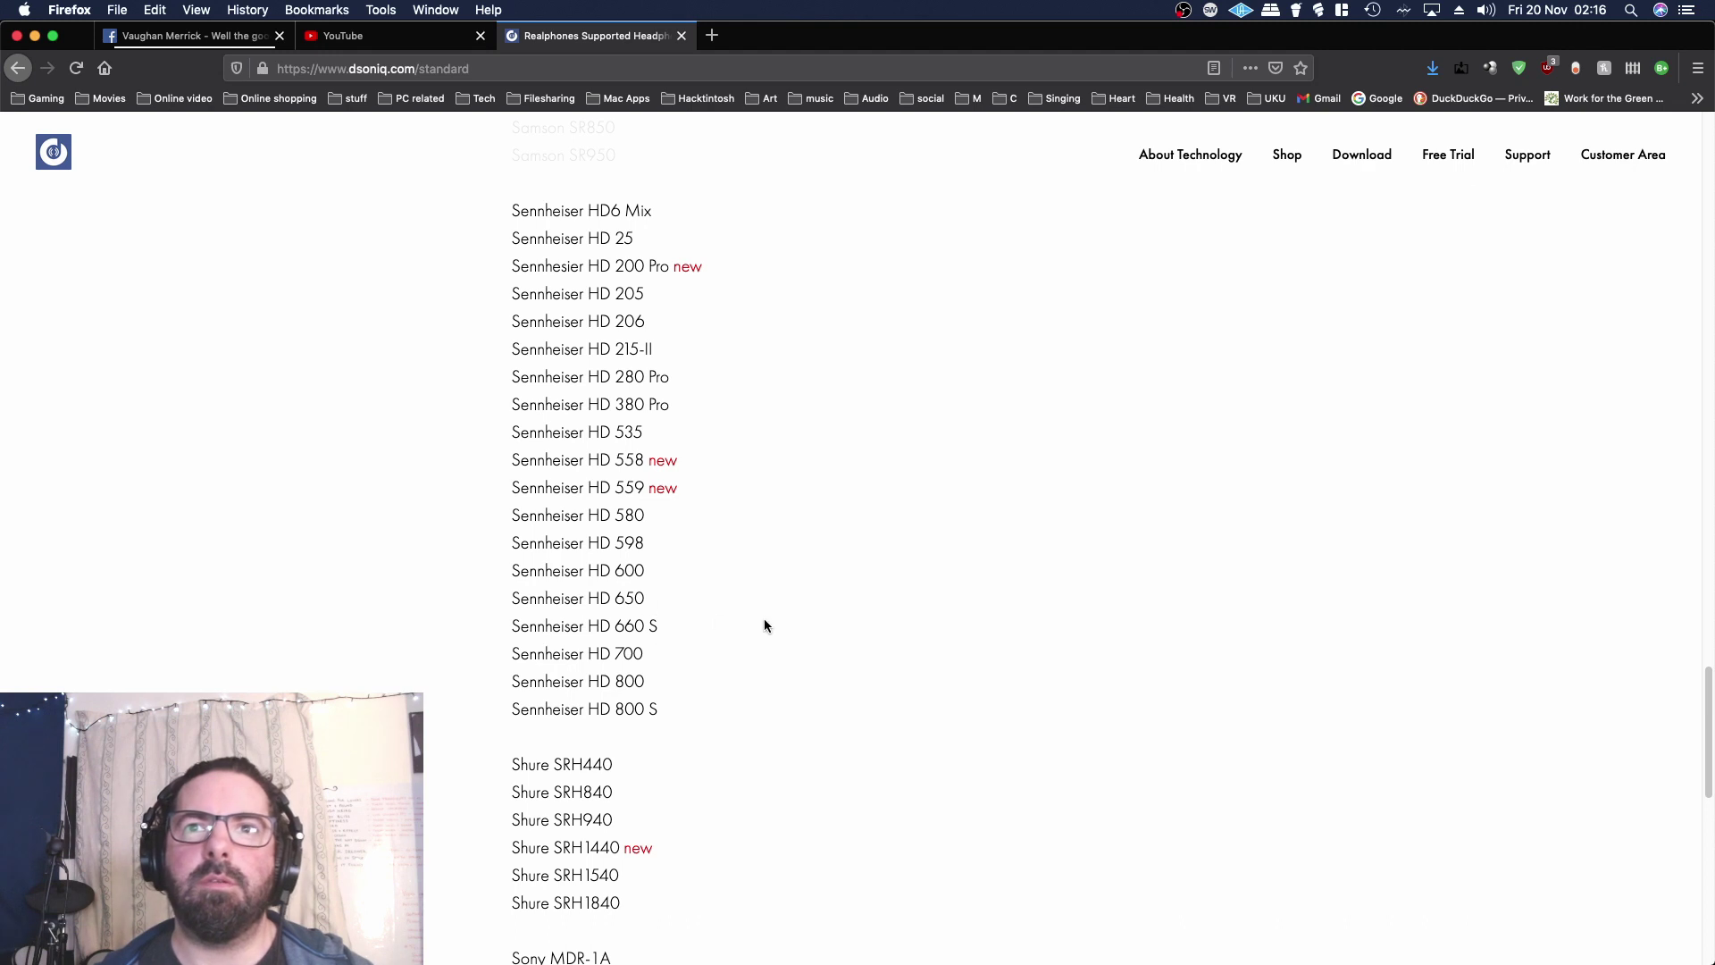
pyautogui.scroll(-6, 763, 616)
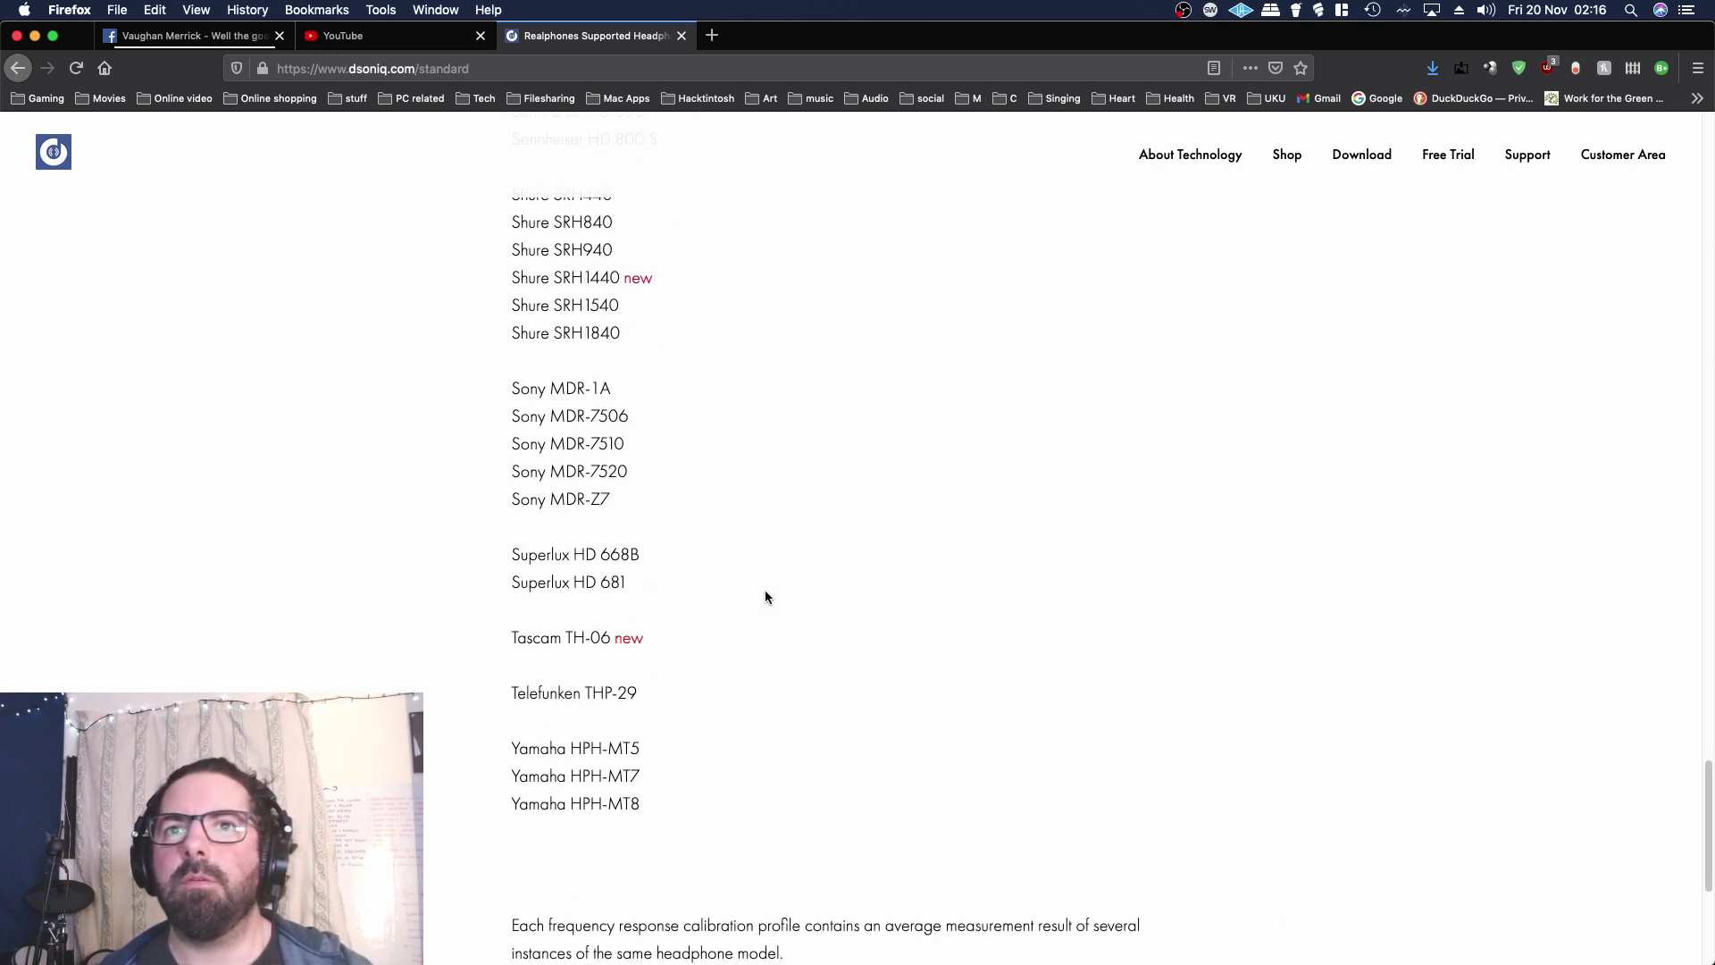
pyautogui.scroll(-5, 764, 597)
pyautogui.scroll(1, 764, 597)
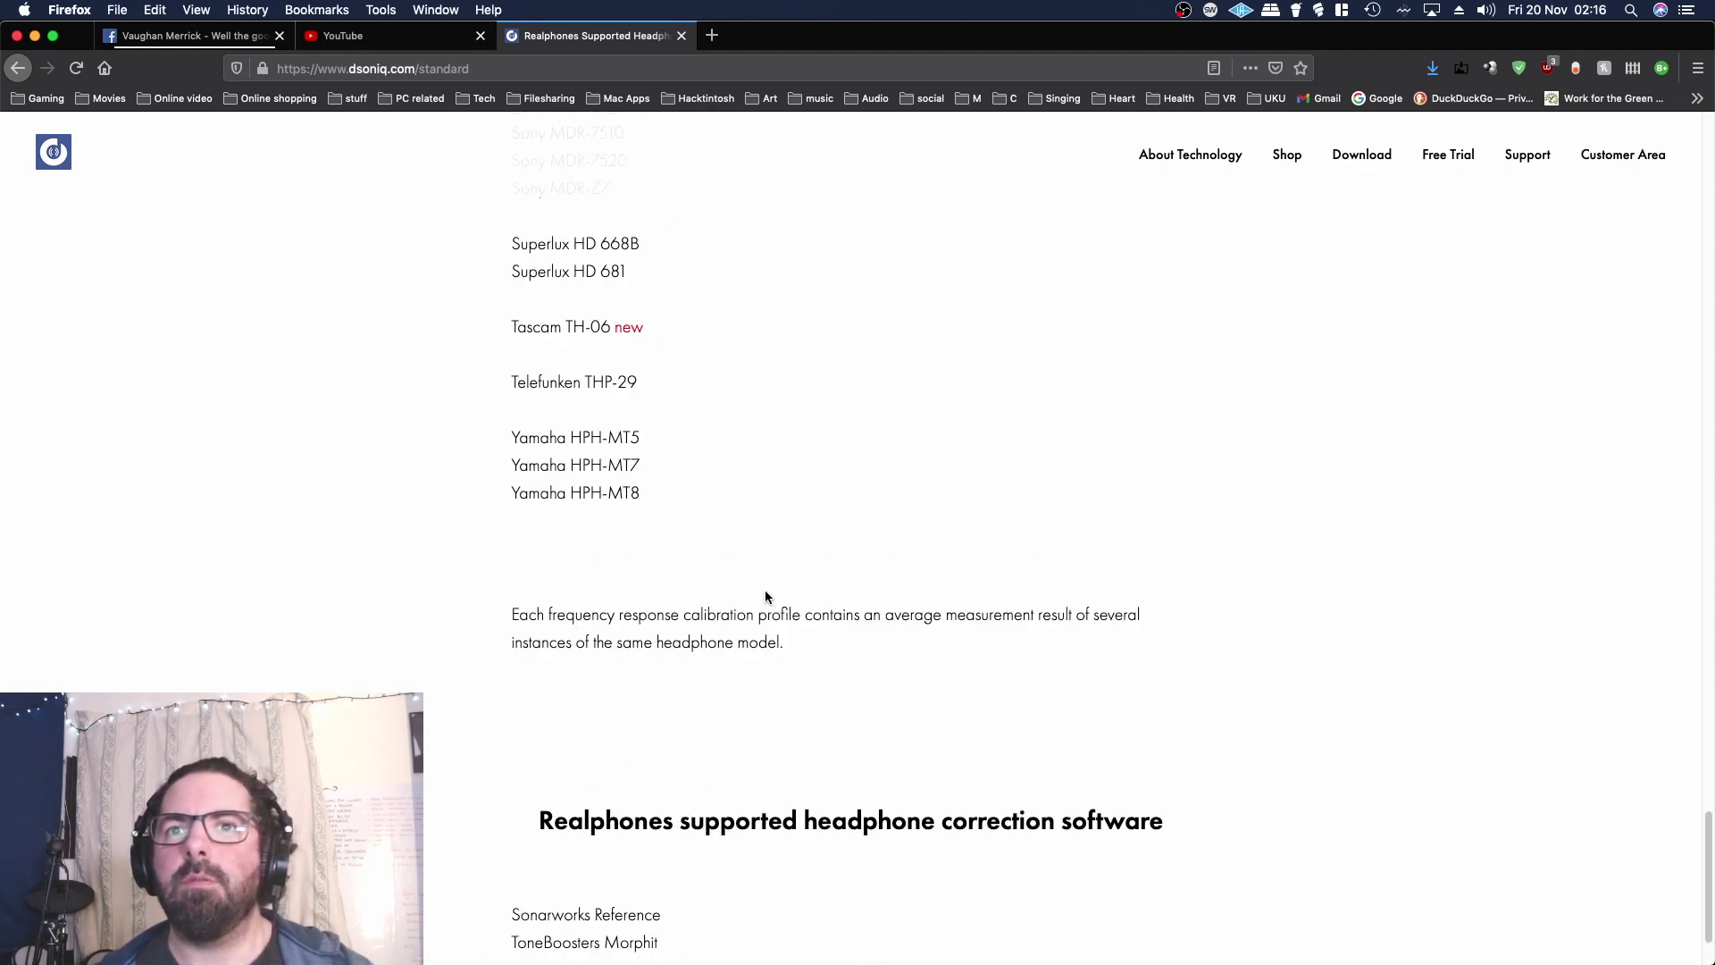
pyautogui.scroll(20, 765, 596)
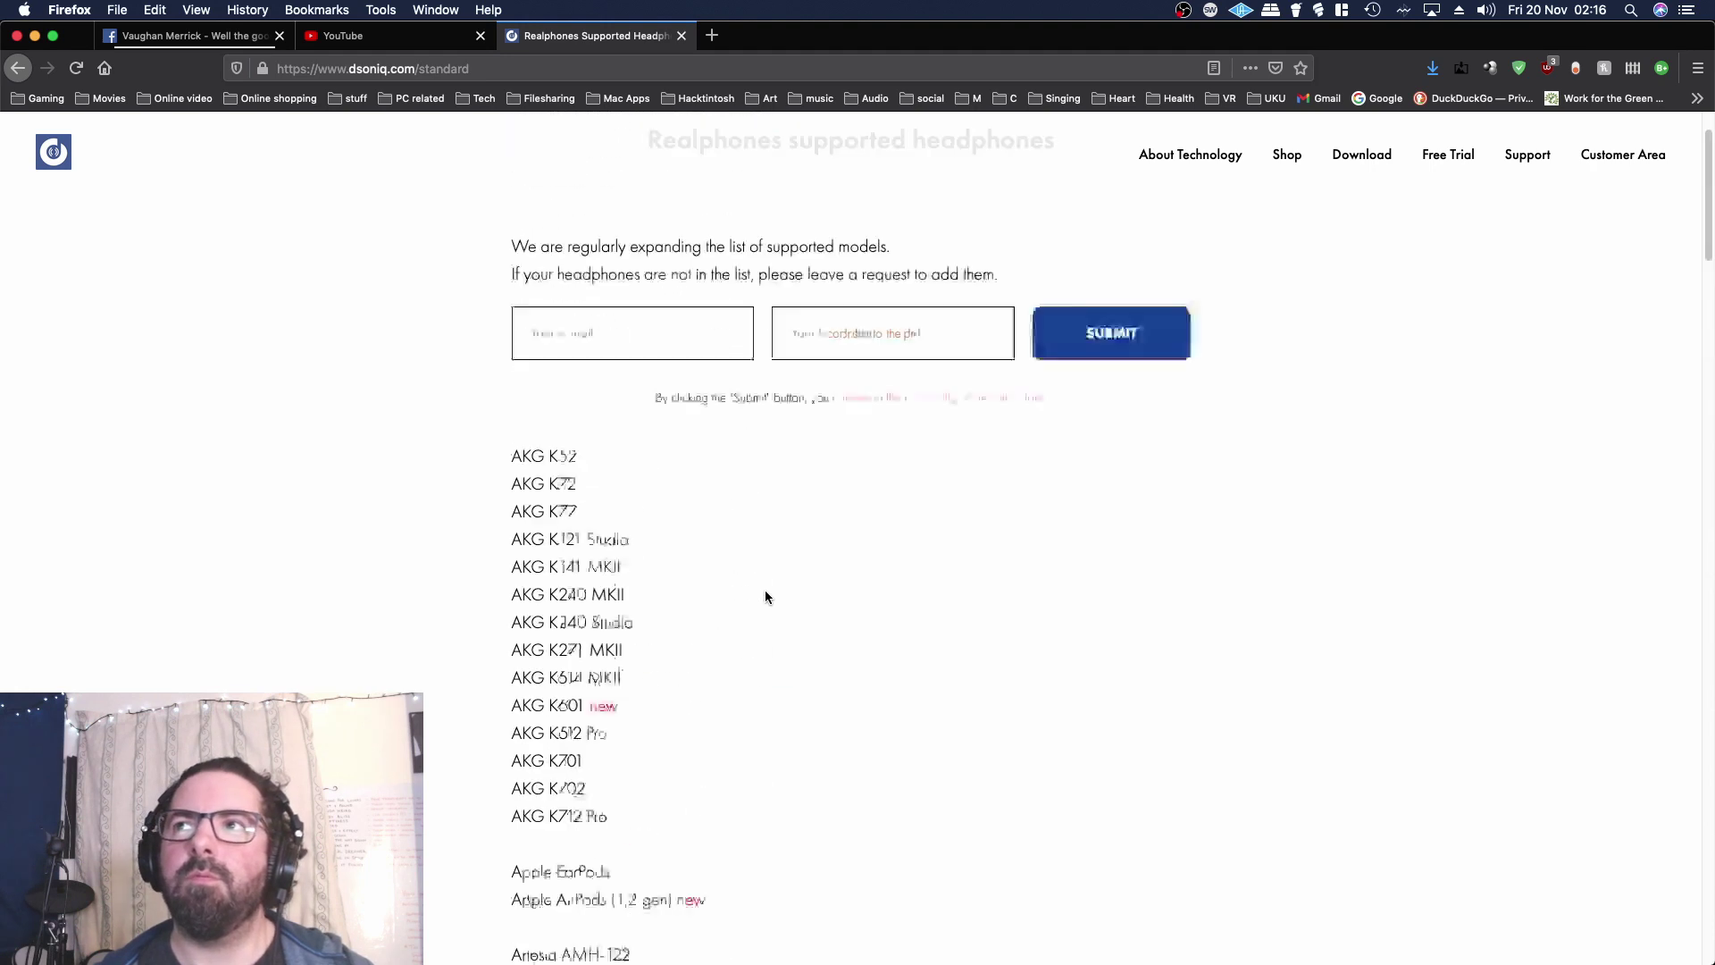
pyautogui.scroll(2, 764, 596)
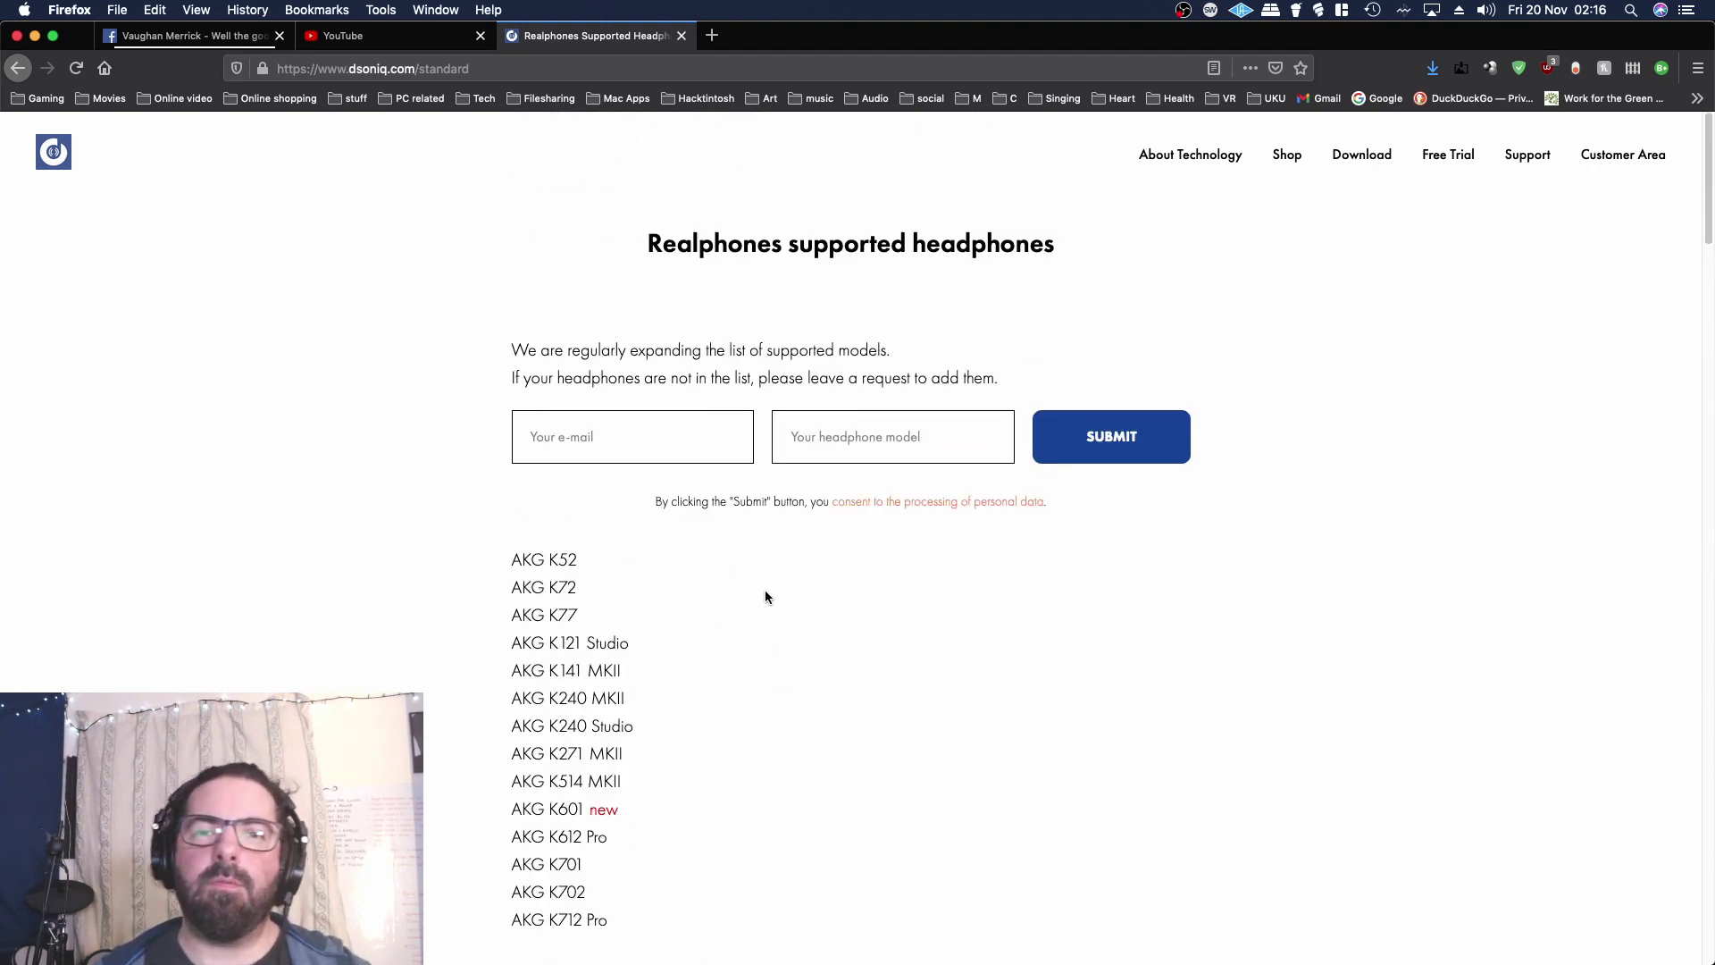